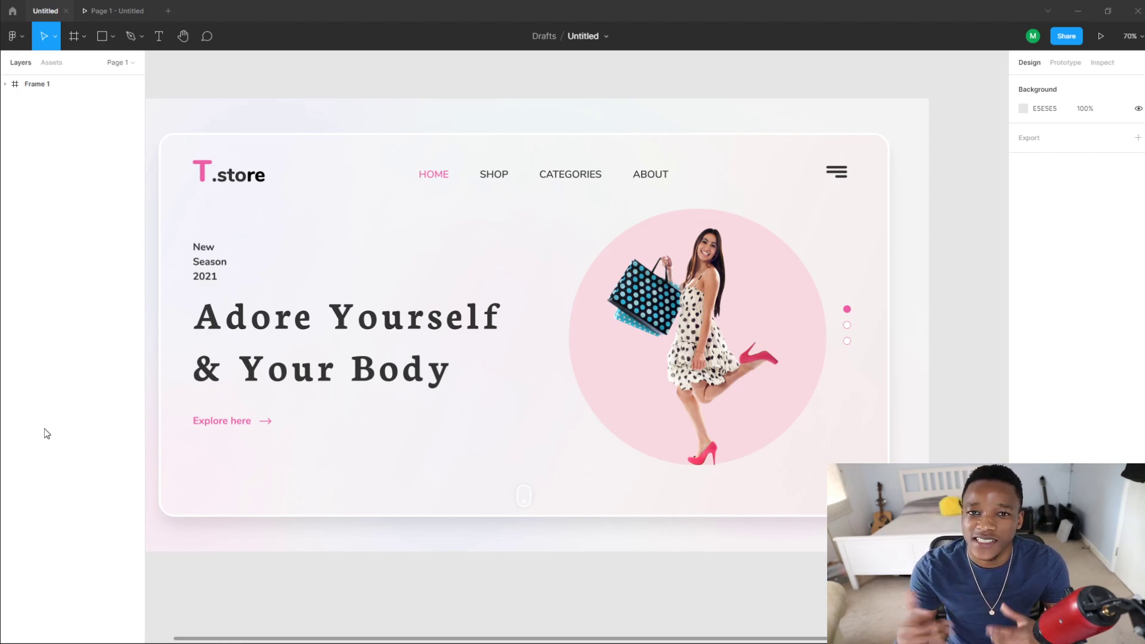
# Step: Examine the finished T.store landing page design in Frame 1 and the empty canvas beside it
pyautogui.scroll(-5, 404, 358)
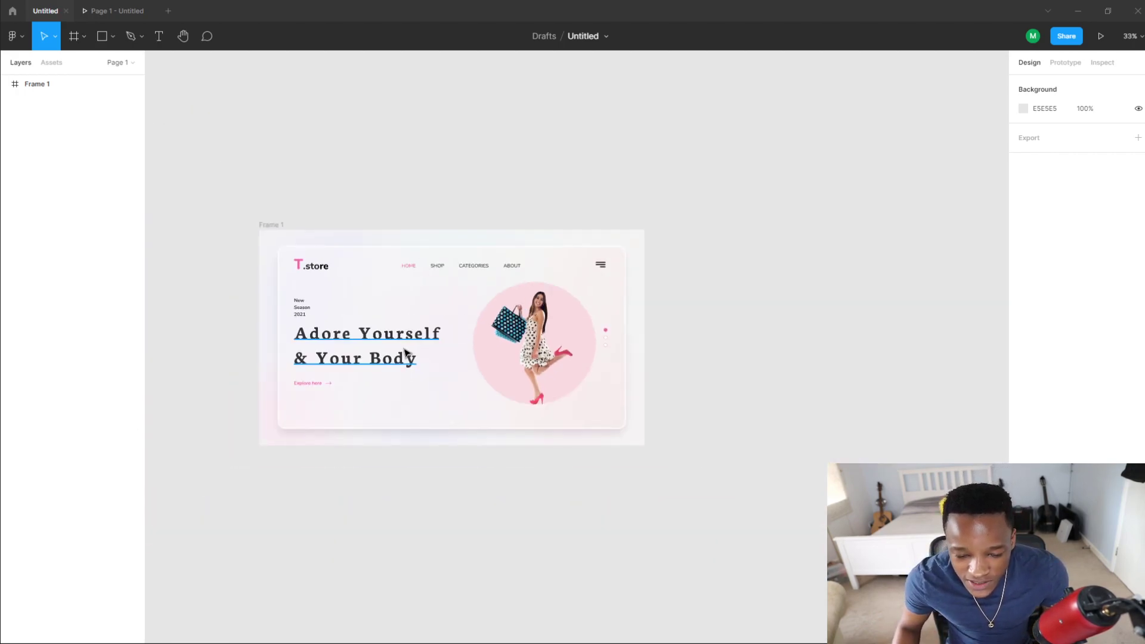
pyautogui.moveTo(404, 358); pyautogui.dragTo(417, 288)
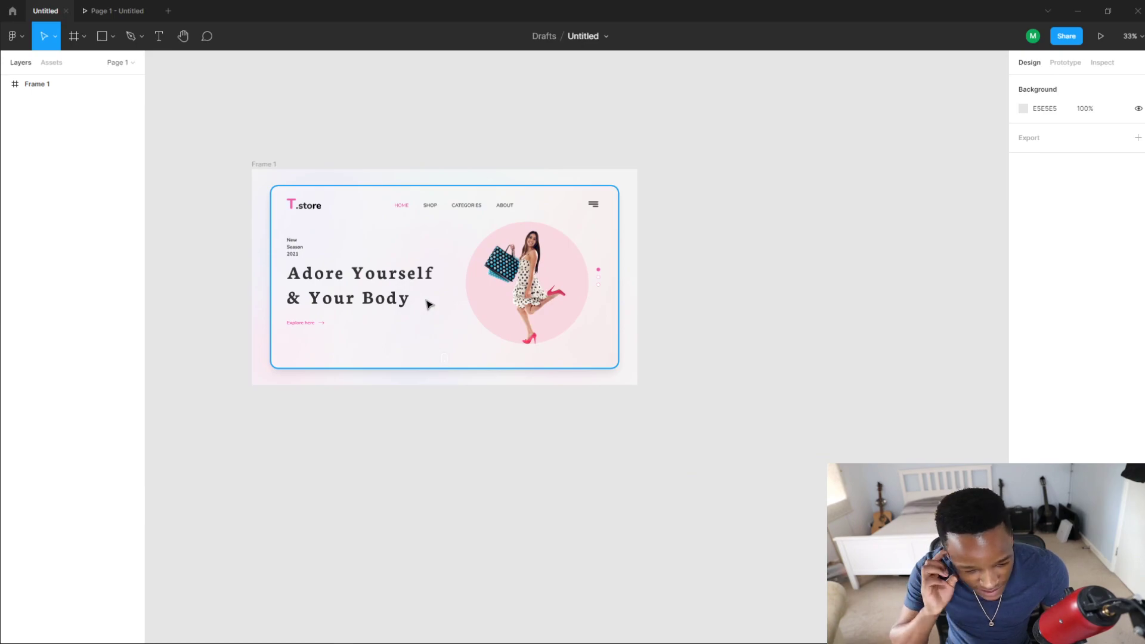
pyautogui.scroll(5, 427, 303)
pyautogui.hscroll(-2, 478, 275)
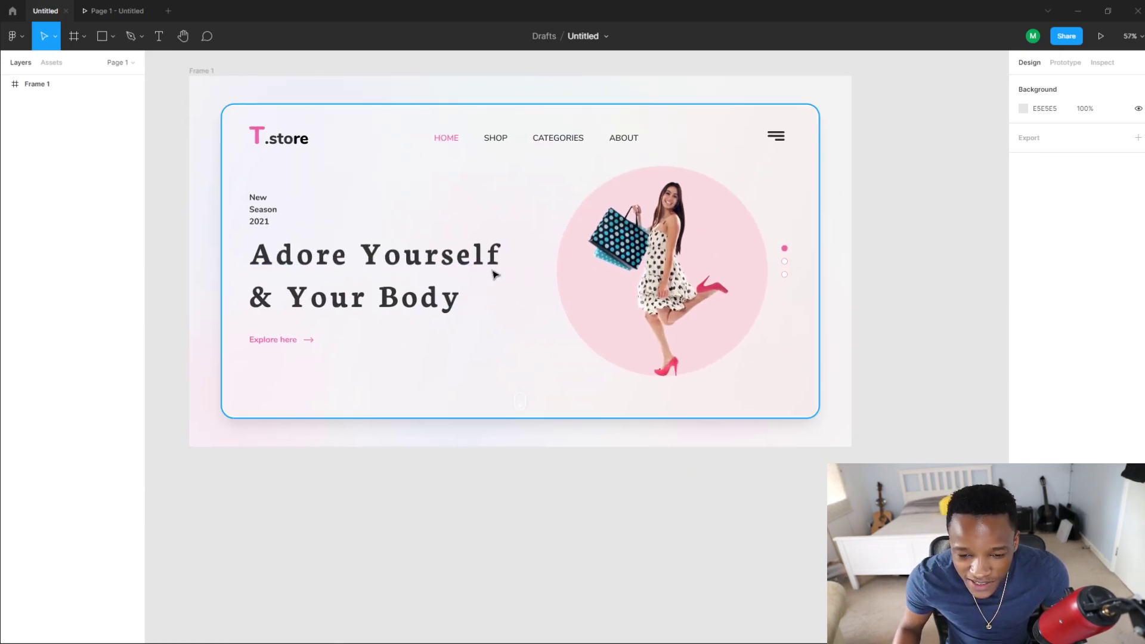
pyautogui.moveTo(920, 215); pyautogui.dragTo(624, 283)
pyautogui.moveTo(671, 253); pyautogui.dragTo(935, 199)
pyautogui.moveTo(777, 237); pyautogui.dragTo(537, 282)
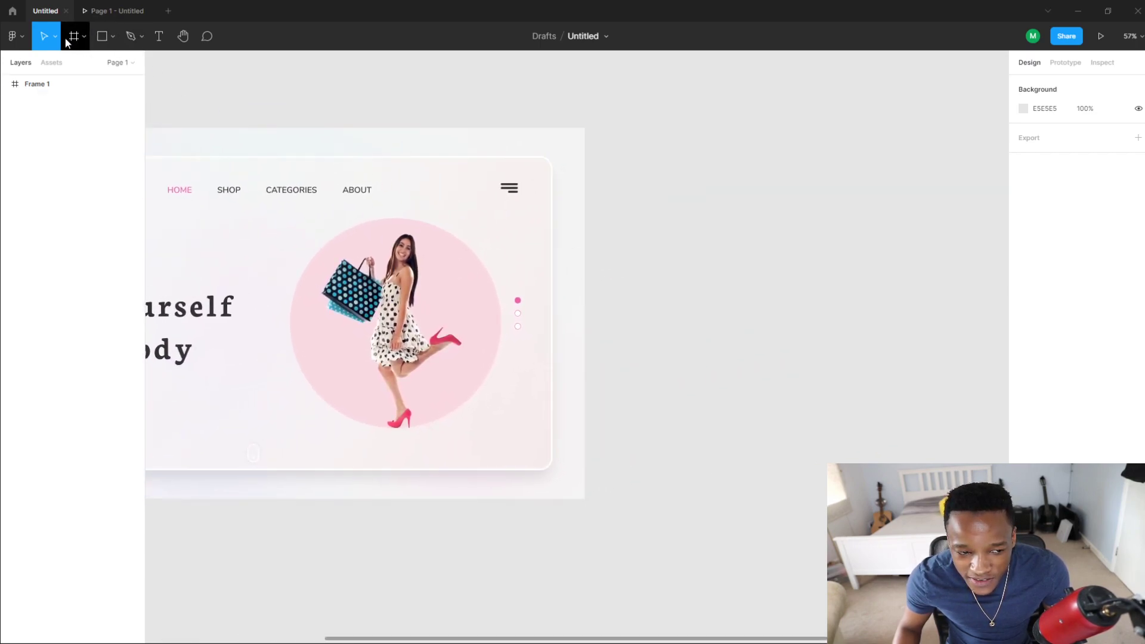
# Step: Create a 1920 × 1080 frame to the right of Frame 1 and align its top edge with Frame 1
pyautogui.click(74, 36)
pyautogui.click(652, 177)
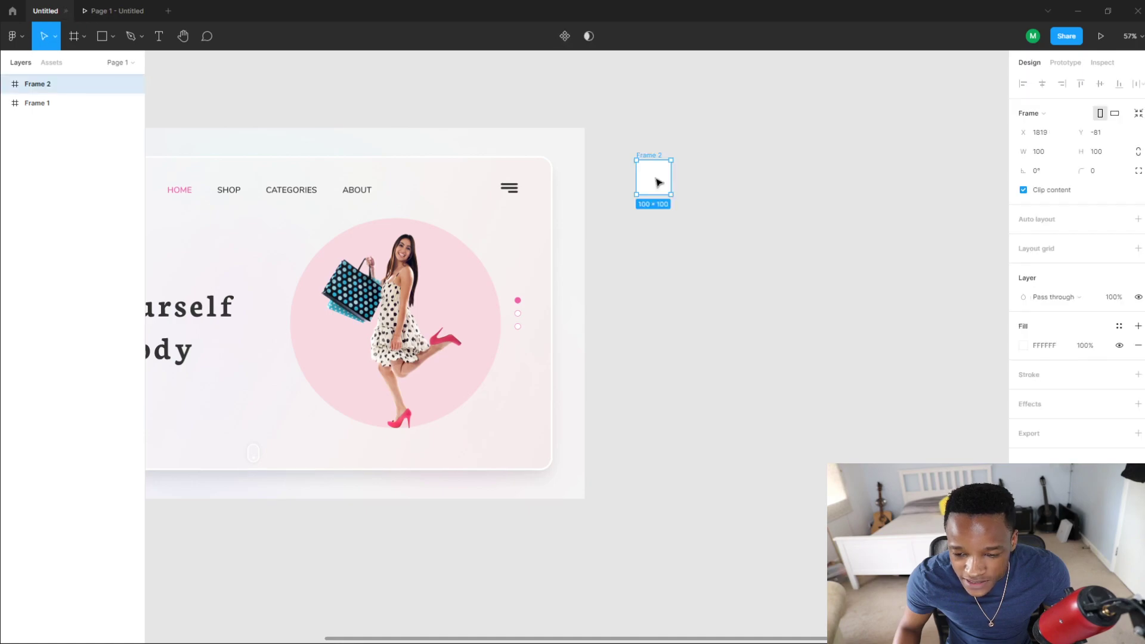
pyautogui.click(1051, 158)
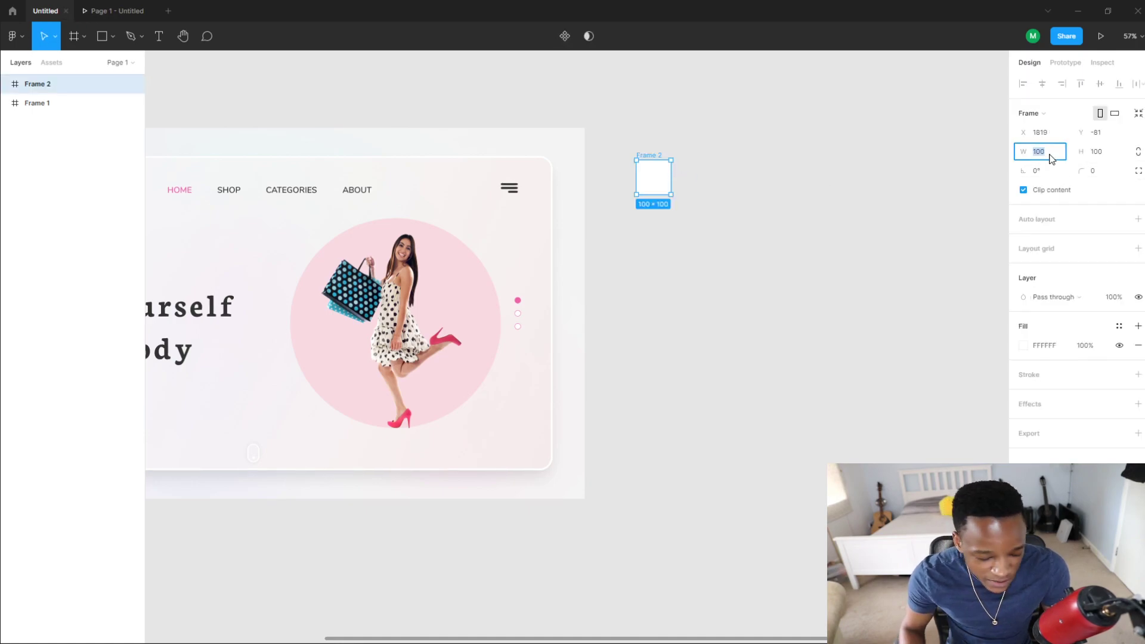
pyautogui.write('1920')
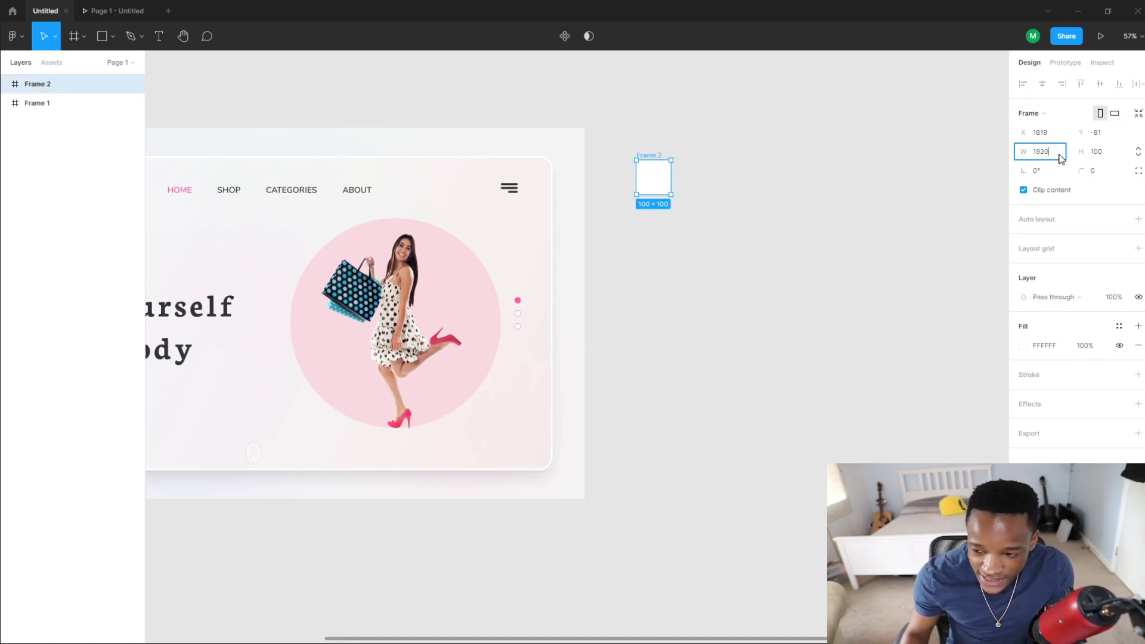
pyautogui.click(1104, 152)
pyautogui.write('1080')
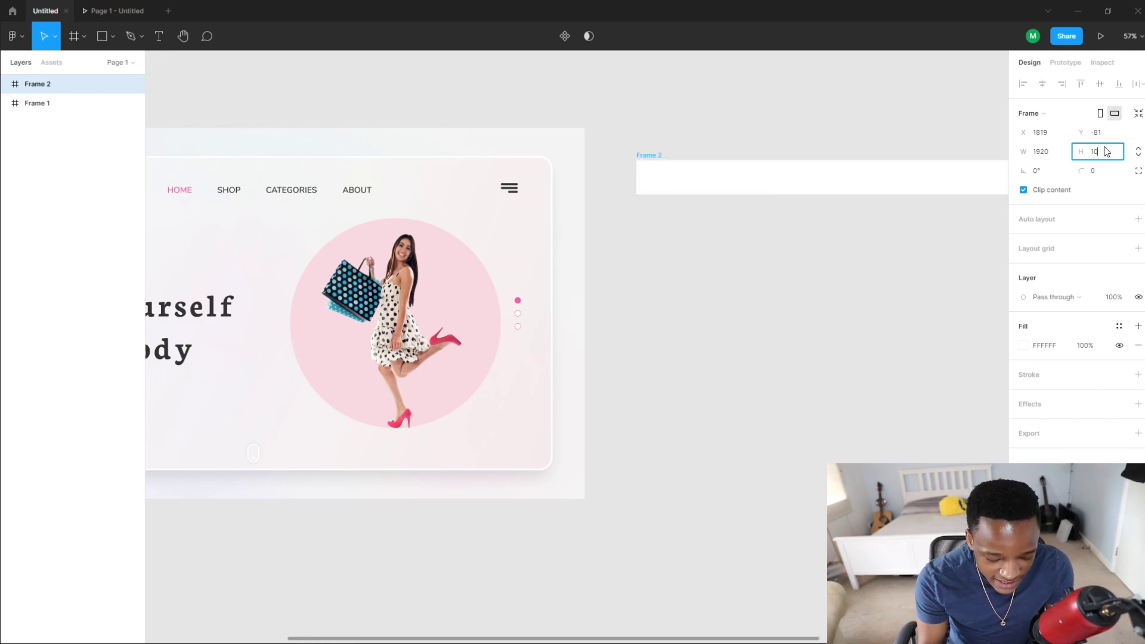
pyautogui.press('Return')
pyautogui.scroll(-5, 744, 296)
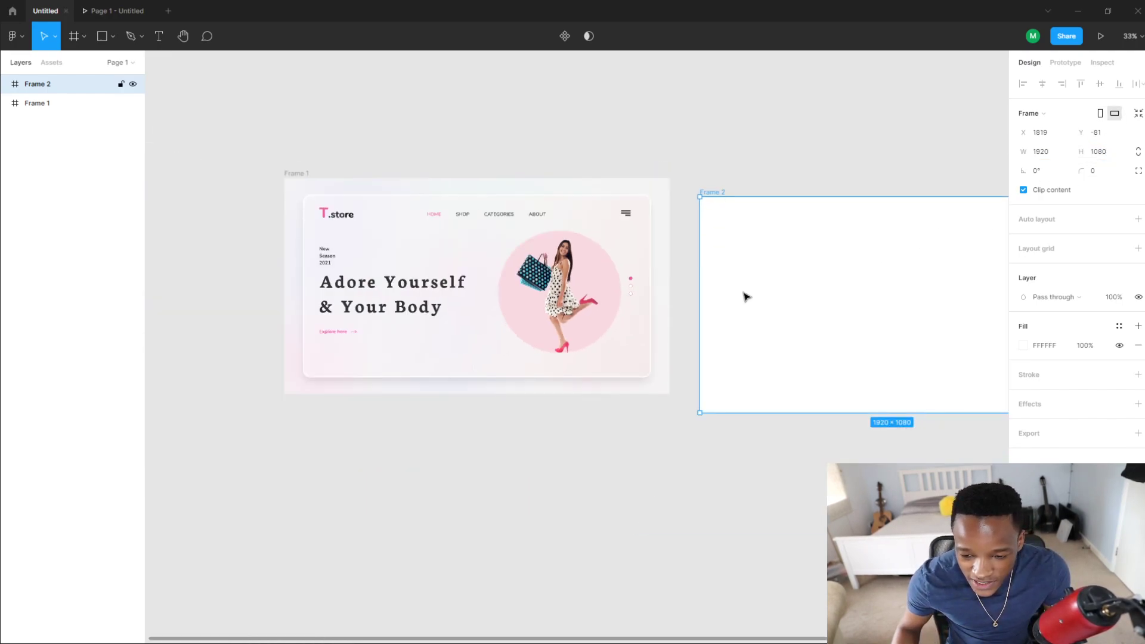
pyautogui.moveTo(655, 271); pyautogui.dragTo(661, 253)
pyautogui.scroll(3, 491, 281)
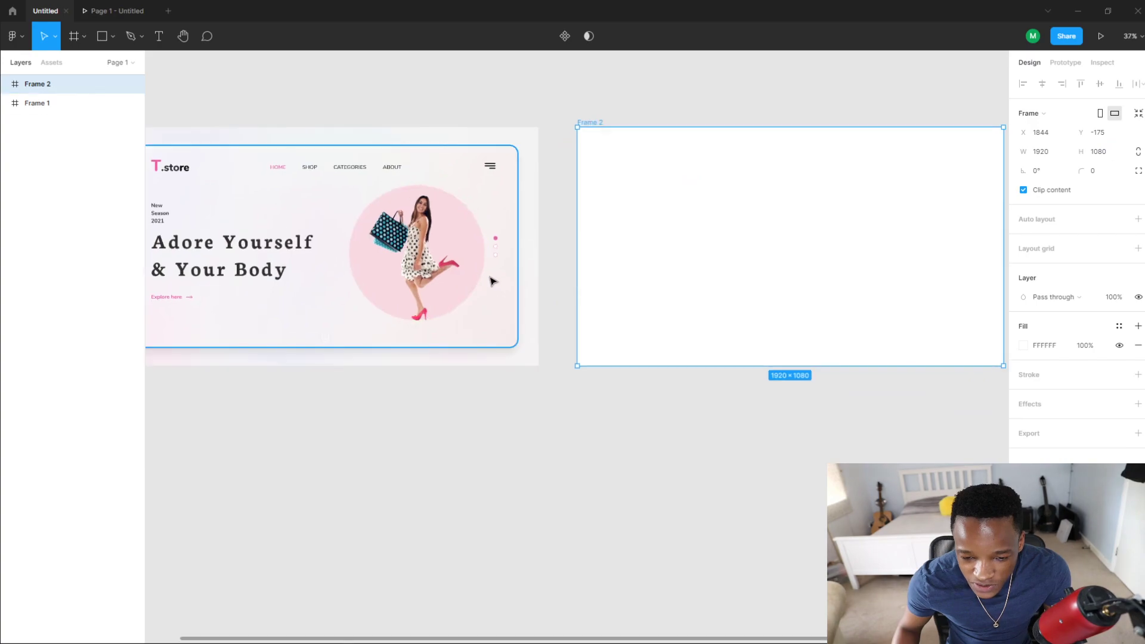
pyautogui.click(462, 199)
pyautogui.moveTo(474, 198); pyautogui.dragTo(381, 372)
pyautogui.hotkey('ctrl', 'z')
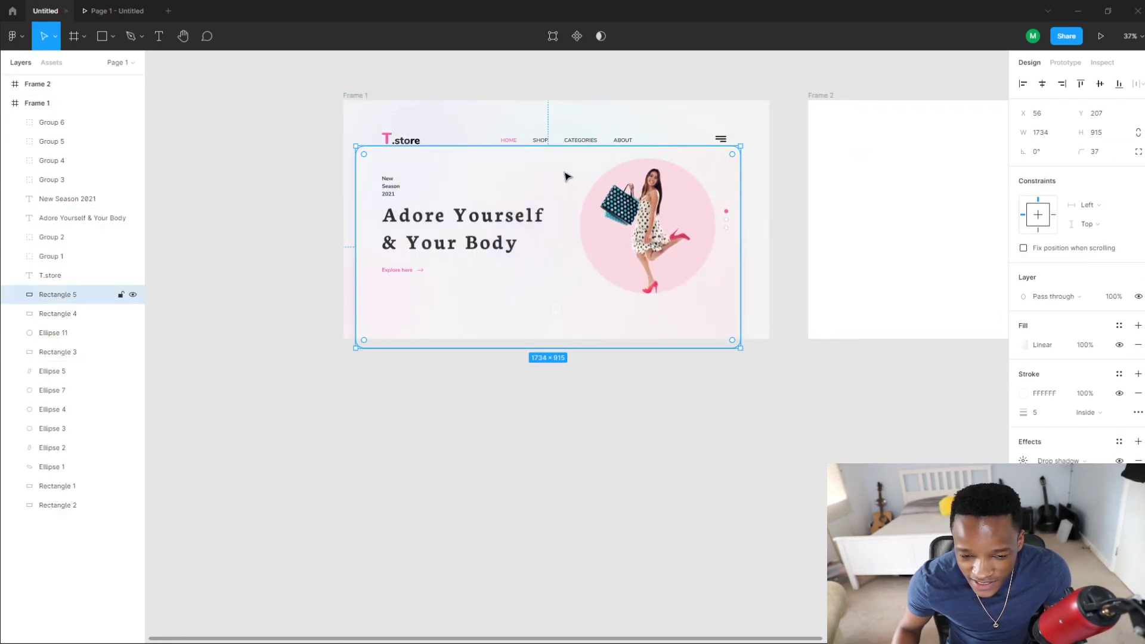
pyautogui.hotkey('ctrl', 'z')
# Step: Draw an ellipse about 1009 × 433 in the upper part of Frame 2 and make a copy below it
pyautogui.hscroll(5, 599, 243)
pyautogui.scroll(1, 601, 243)
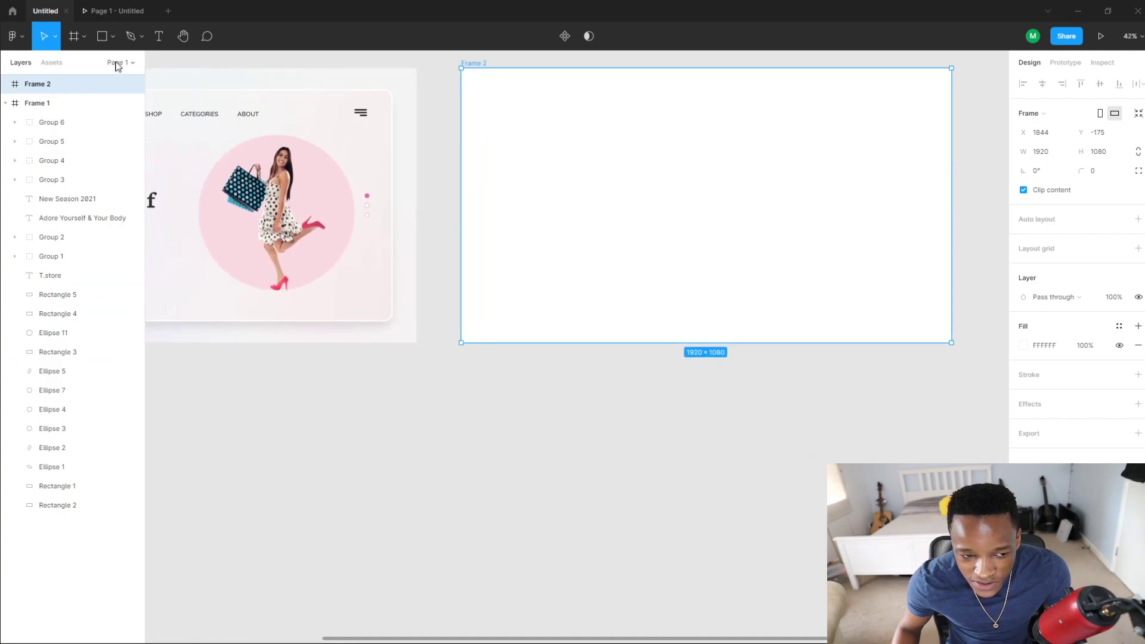
pyautogui.click(115, 43)
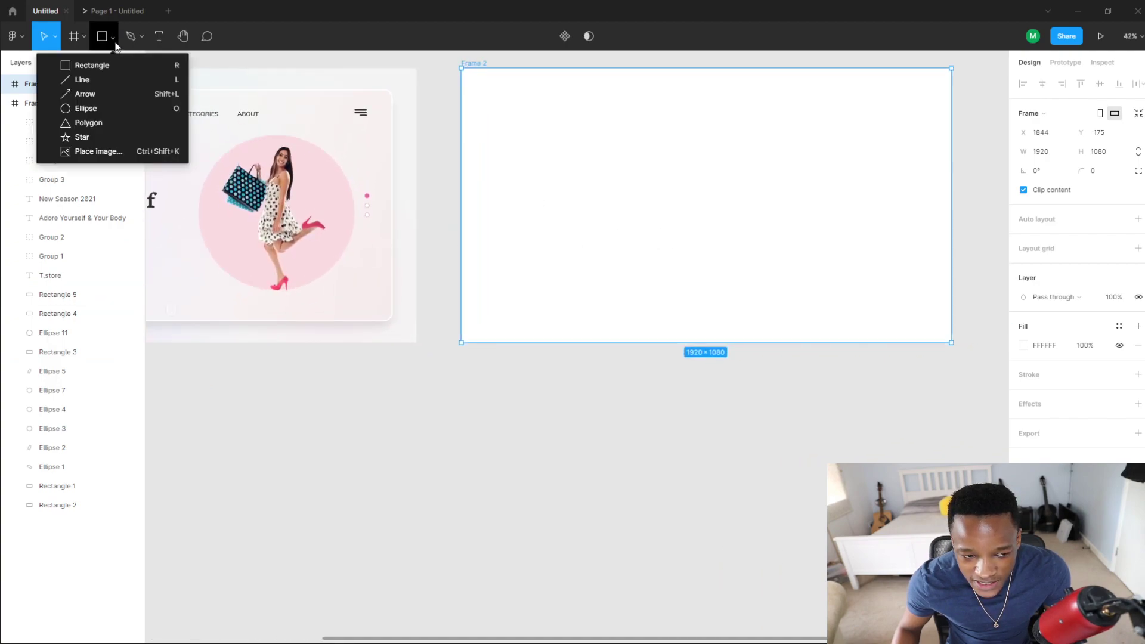
pyautogui.click(87, 108)
pyautogui.moveTo(521, 136)
pyautogui.mouseDown()
pyautogui.moveTo(769, 220)
pyautogui.moveTo(779, 248)
pyautogui.mouseUp()
pyautogui.moveTo(685, 220)
pyautogui.mouseDown()
pyautogui.moveTo(684, 177)
pyautogui.moveTo(588, 274)
pyautogui.moveTo(638, 289)
pyautogui.moveTo(631, 296)
pyautogui.mouseUp()
pyautogui.hotkey('ctrl', 'd')
# Step: Fill the upper ellipse in Frame 2 with pink EF5DA8
pyautogui.click(678, 173)
pyautogui.click(1025, 345)
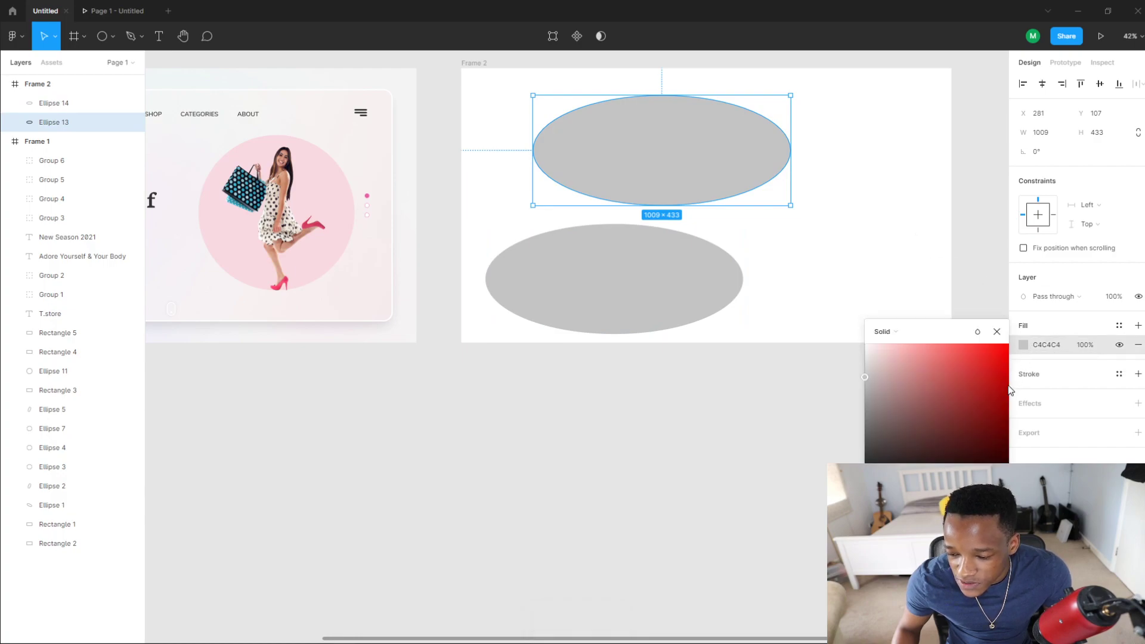
pyautogui.click(908, 582)
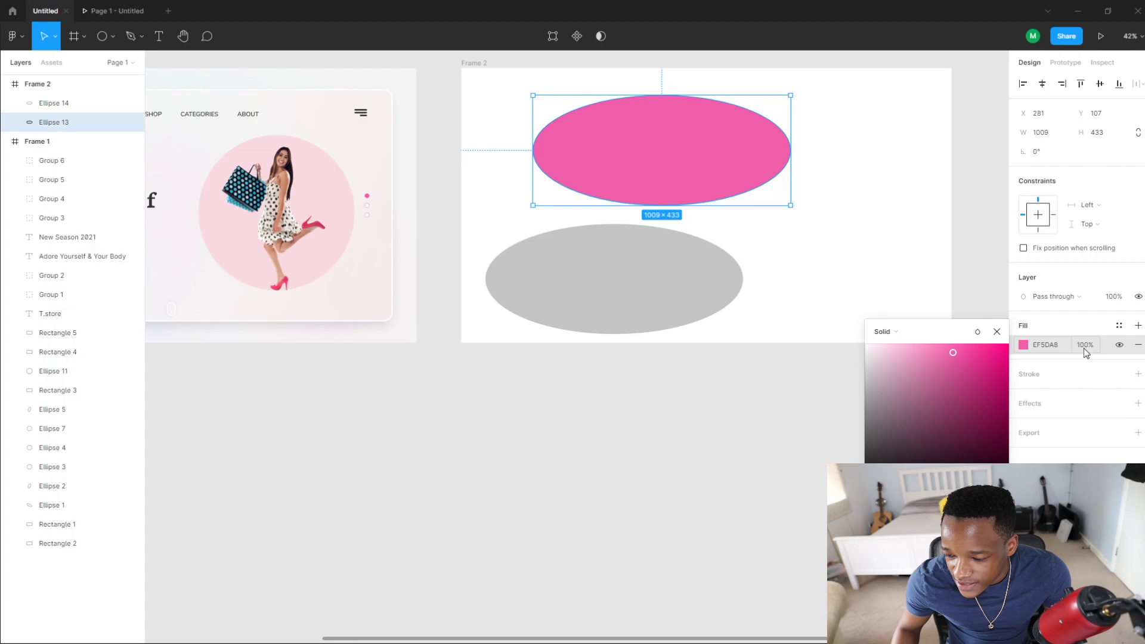
# Step: Add a layer blur effect of about 420 to the pink ellipse
pyautogui.click(1139, 404)
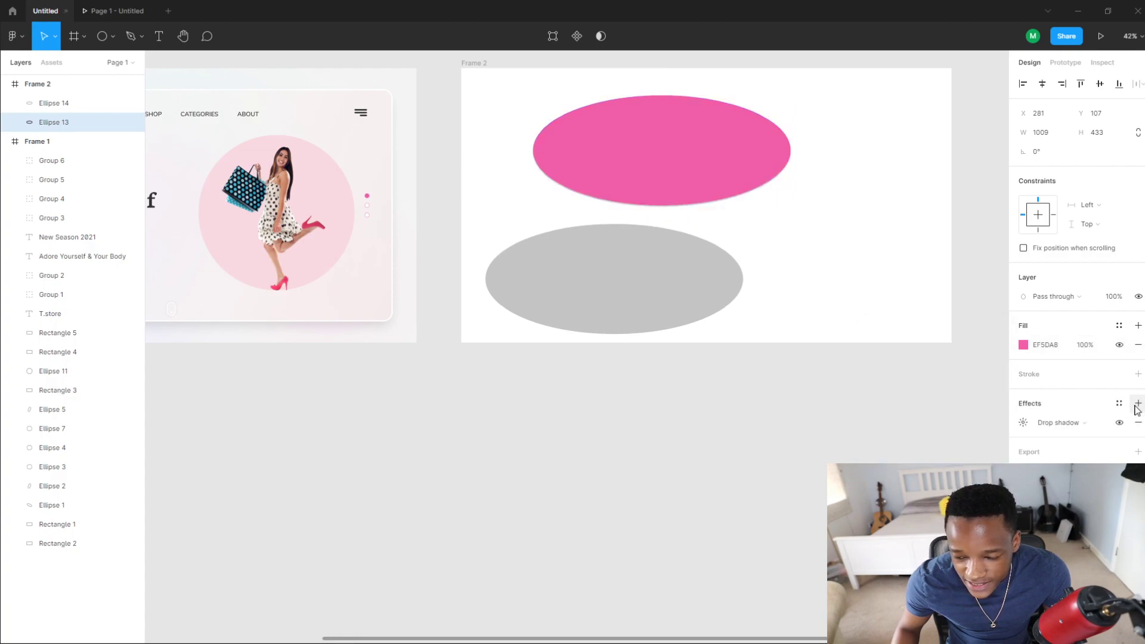
pyautogui.click(1060, 428)
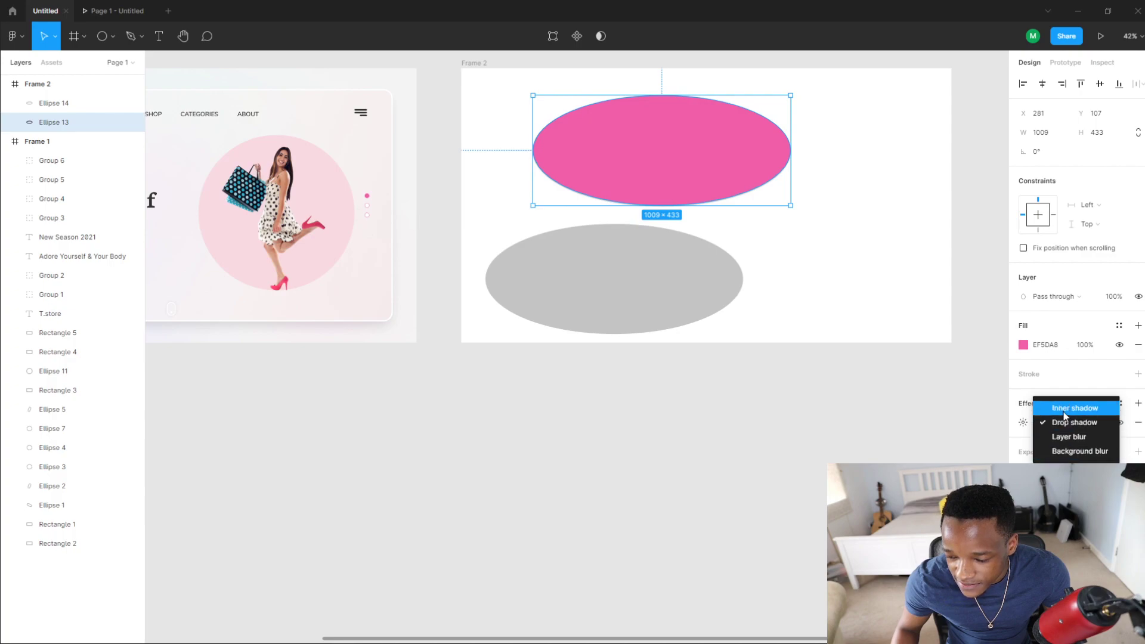
pyautogui.press('Escape')
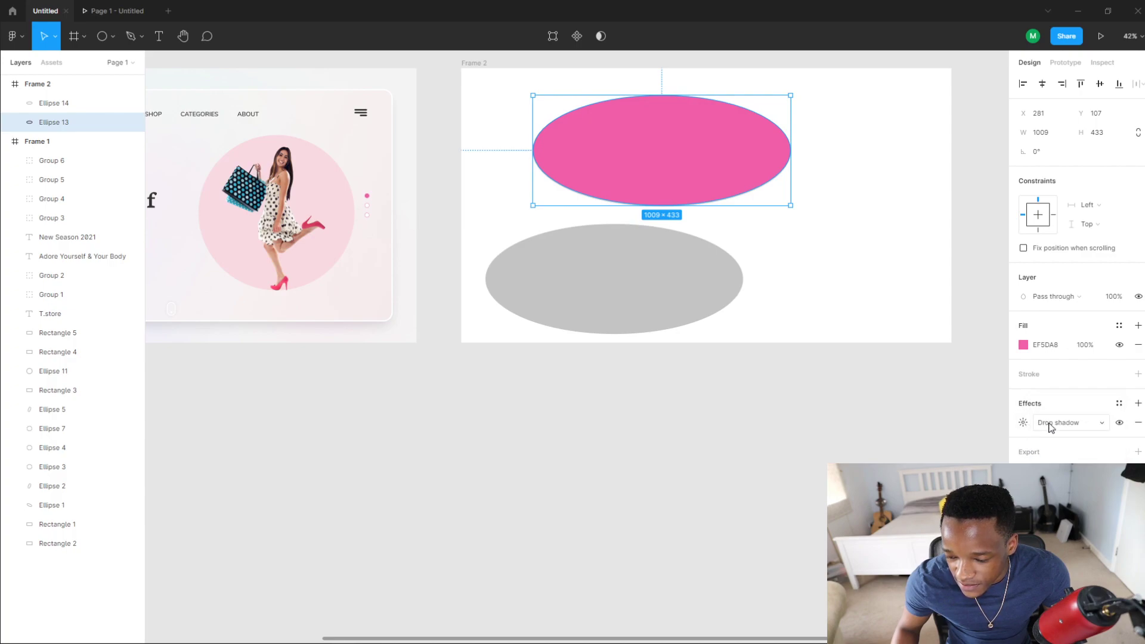
pyautogui.click(1051, 427)
pyautogui.click(1082, 442)
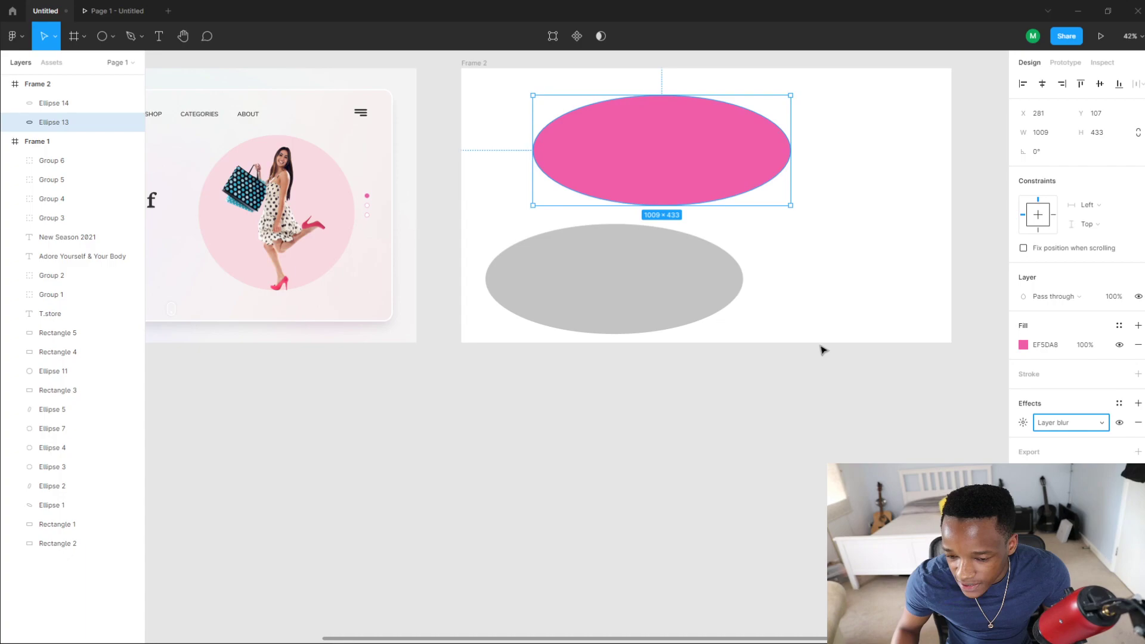
pyautogui.click(1023, 422)
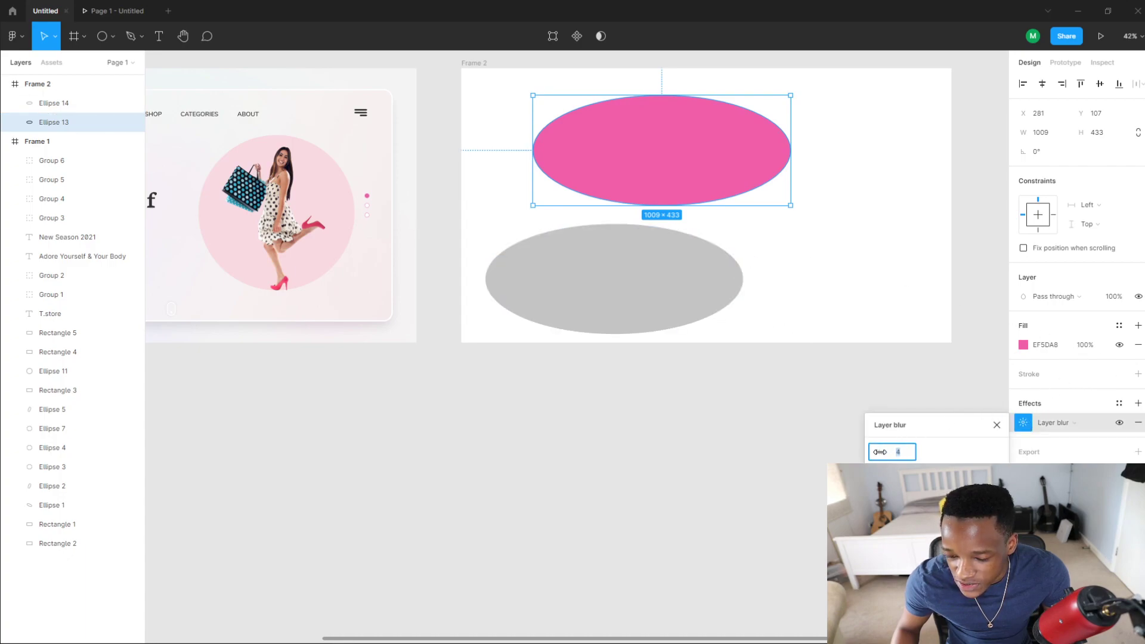
pyautogui.moveTo(880, 452); pyautogui.dragTo(686, 429)
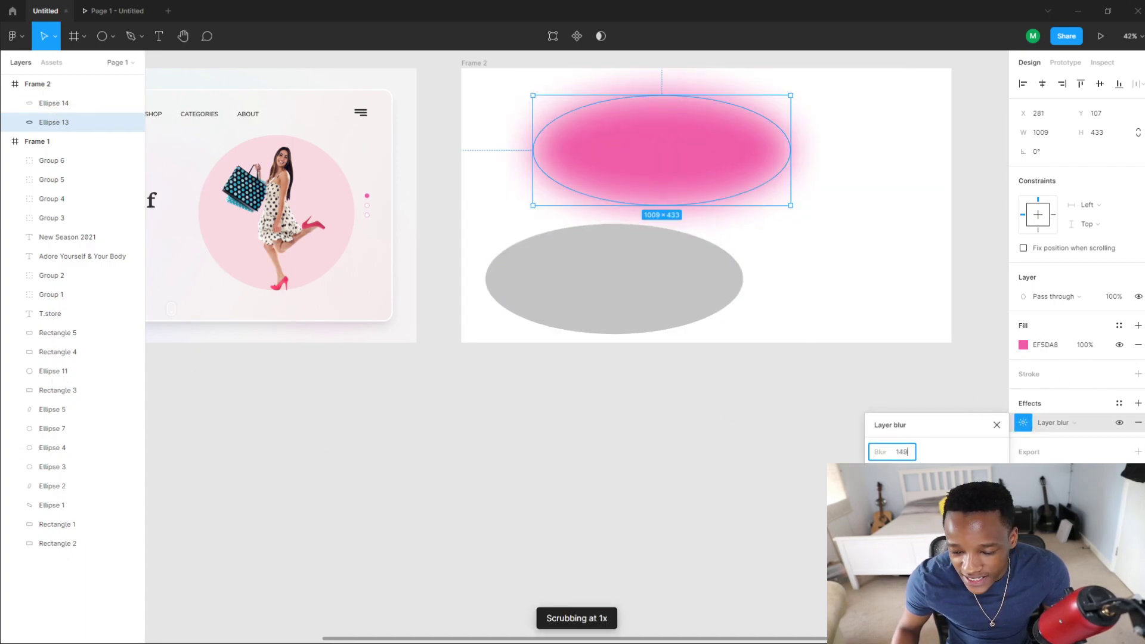
pyautogui.moveTo(872, 453); pyautogui.dragTo(790, 463)
pyautogui.moveTo(873, 452); pyautogui.dragTo(979, 453)
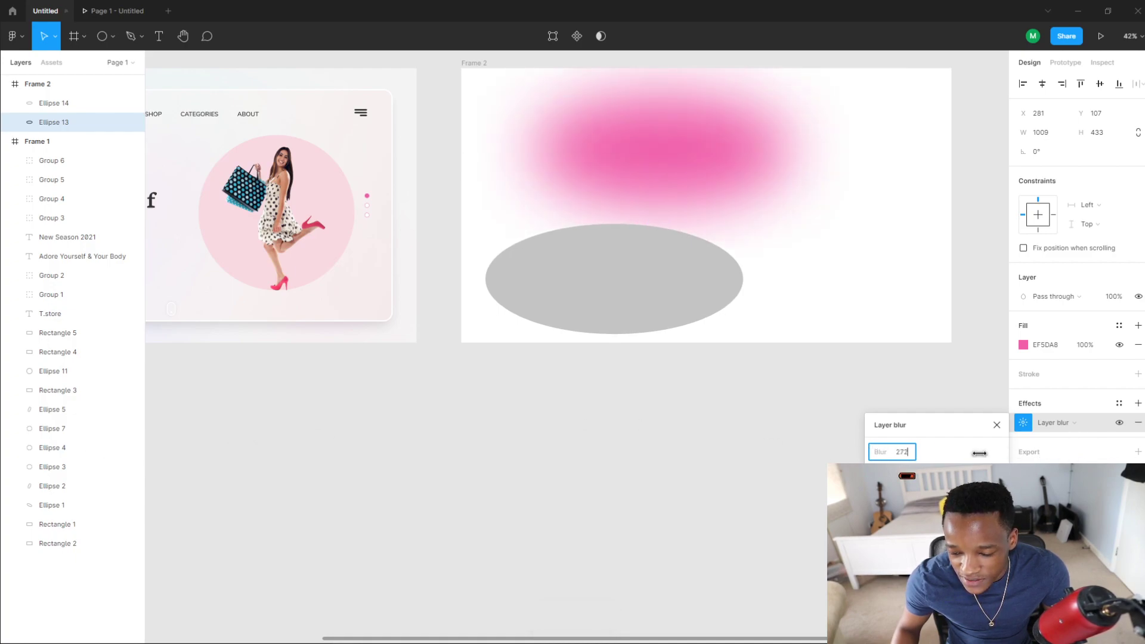
pyautogui.moveTo(6, 456); pyautogui.dragTo(429, 491)
pyautogui.moveTo(1038, 395); pyautogui.dragTo(684, 340)
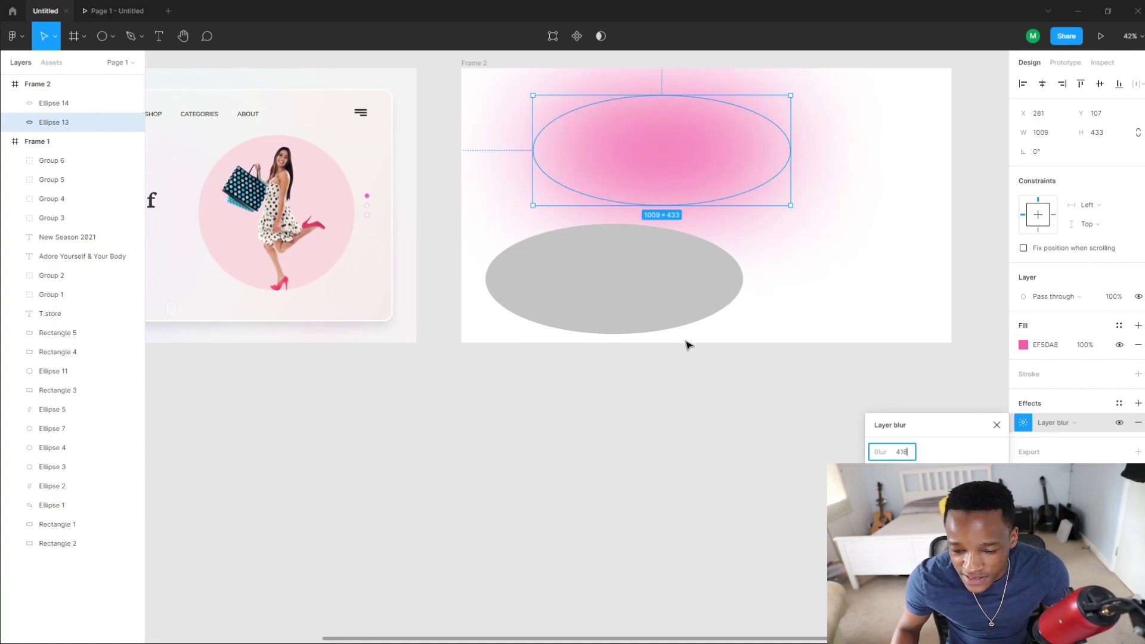
# Step: Fill the lower ellipse in Frame 2 with blue 5D5FEF at 69% opacity
pyautogui.click(684, 329)
pyautogui.click(1023, 345)
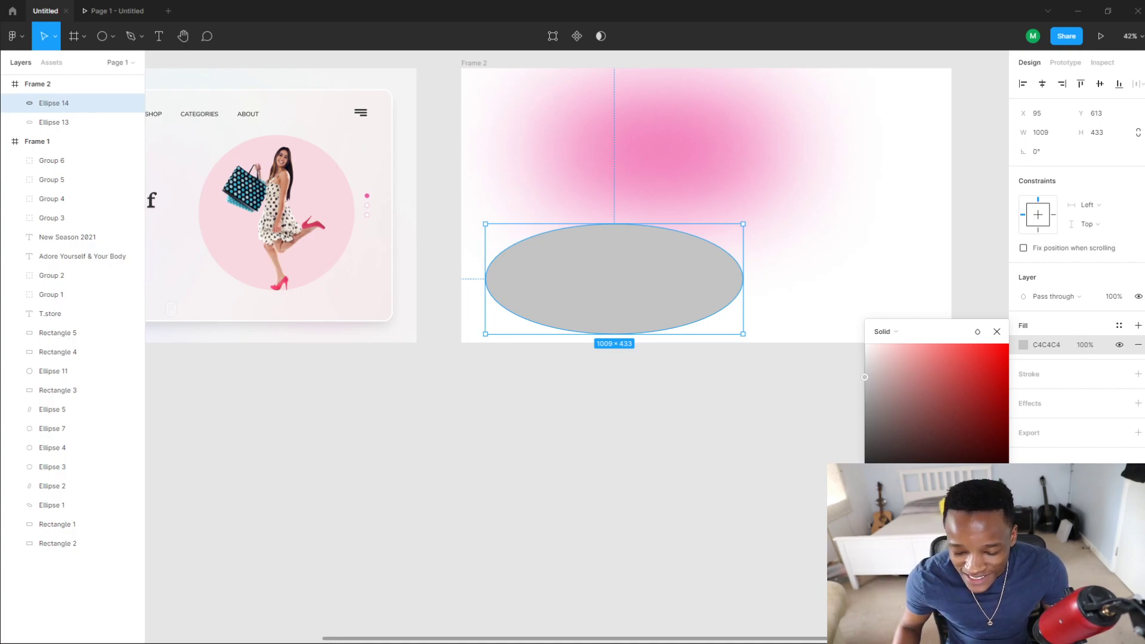
pyautogui.click(877, 581)
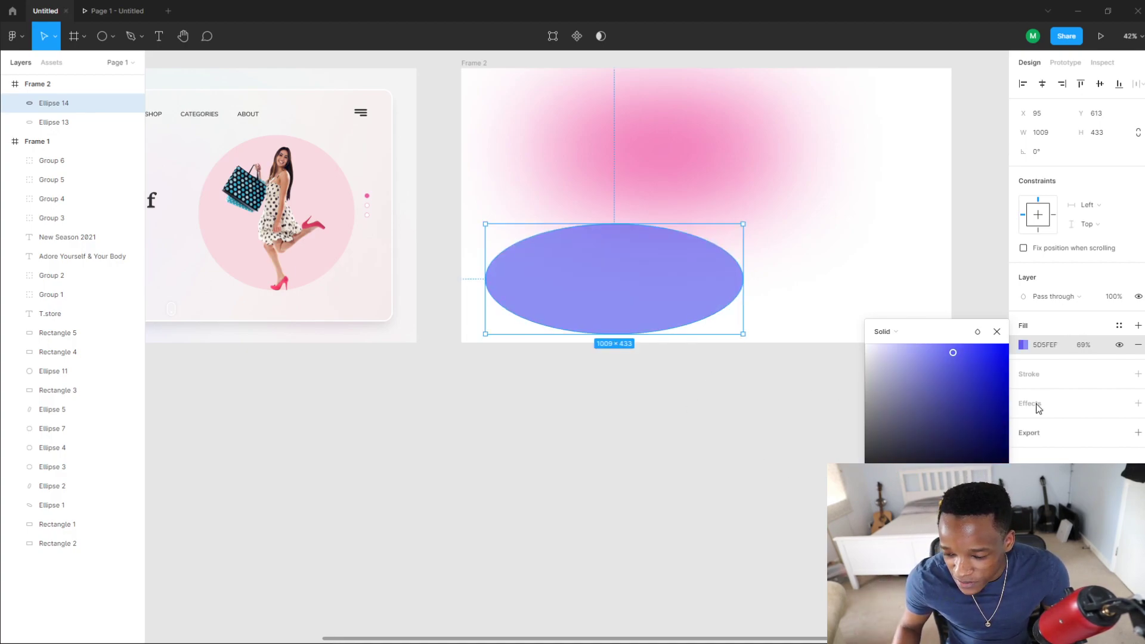
# Step: Give the blue ellipse a layer blur effect of about 430
pyautogui.click(1138, 404)
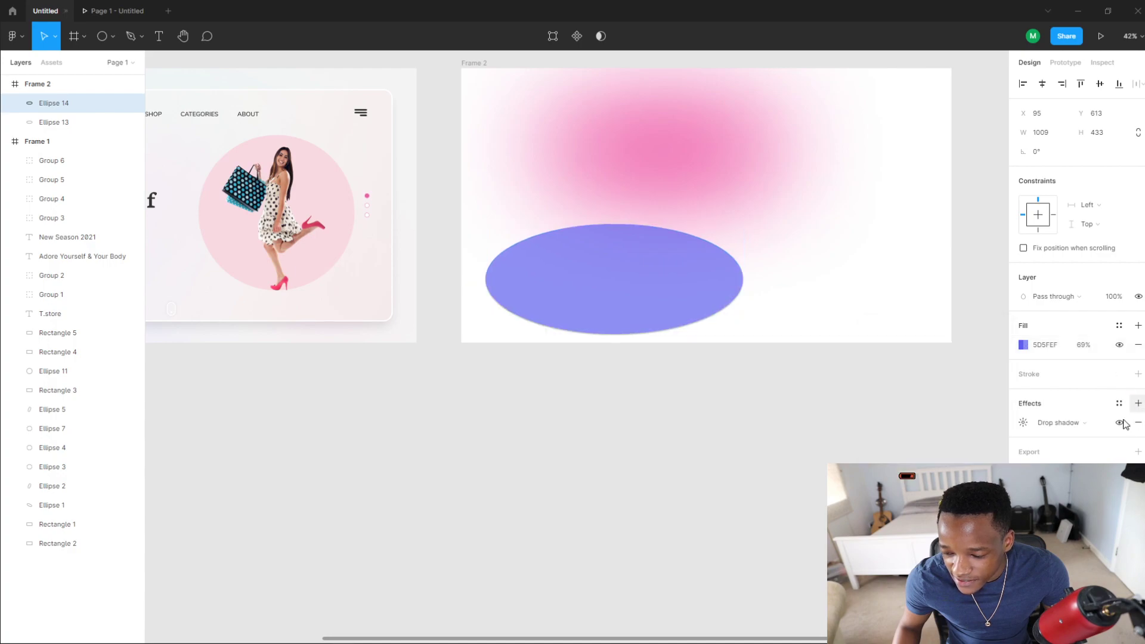
pyautogui.click(1023, 423)
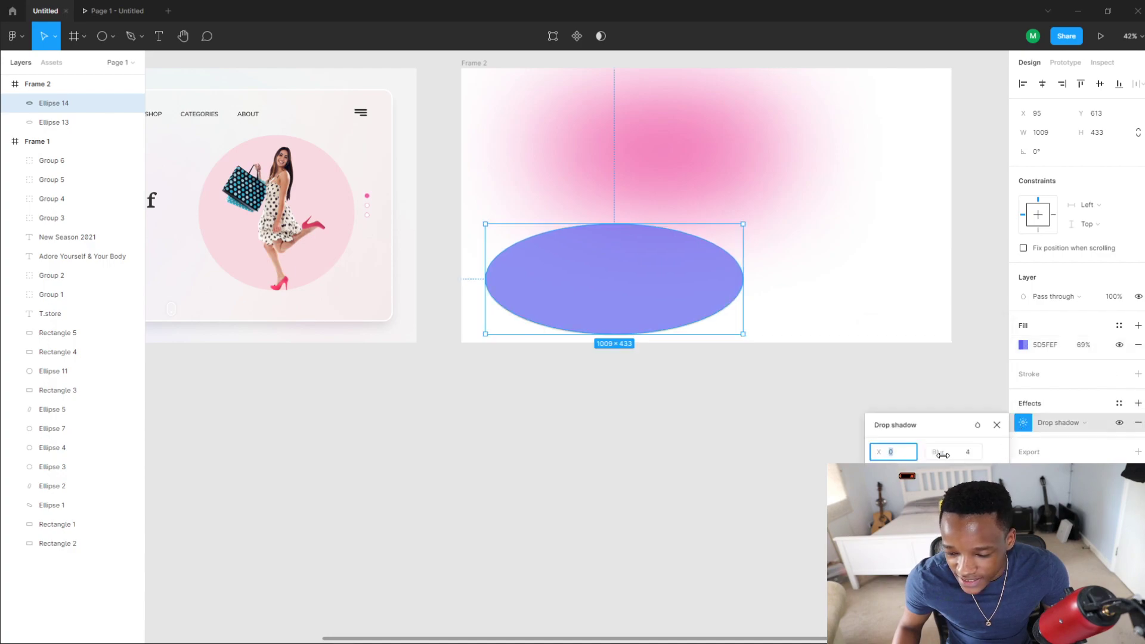
pyautogui.moveTo(939, 453); pyautogui.dragTo(268, 515)
pyautogui.click(1059, 422)
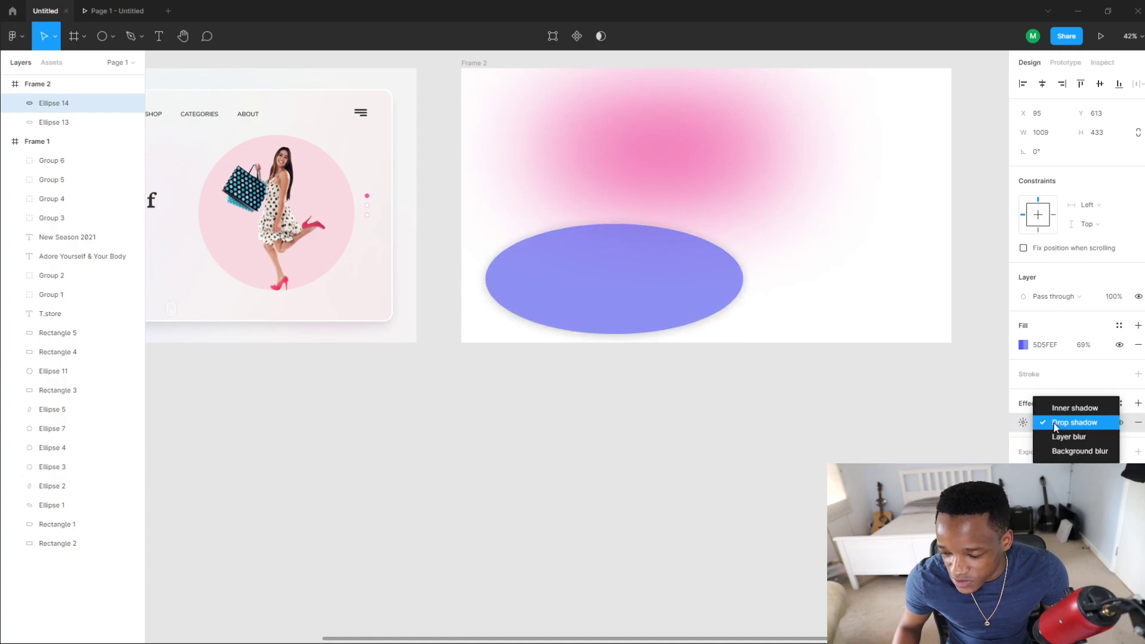
pyautogui.click(1068, 438)
pyautogui.click(1022, 424)
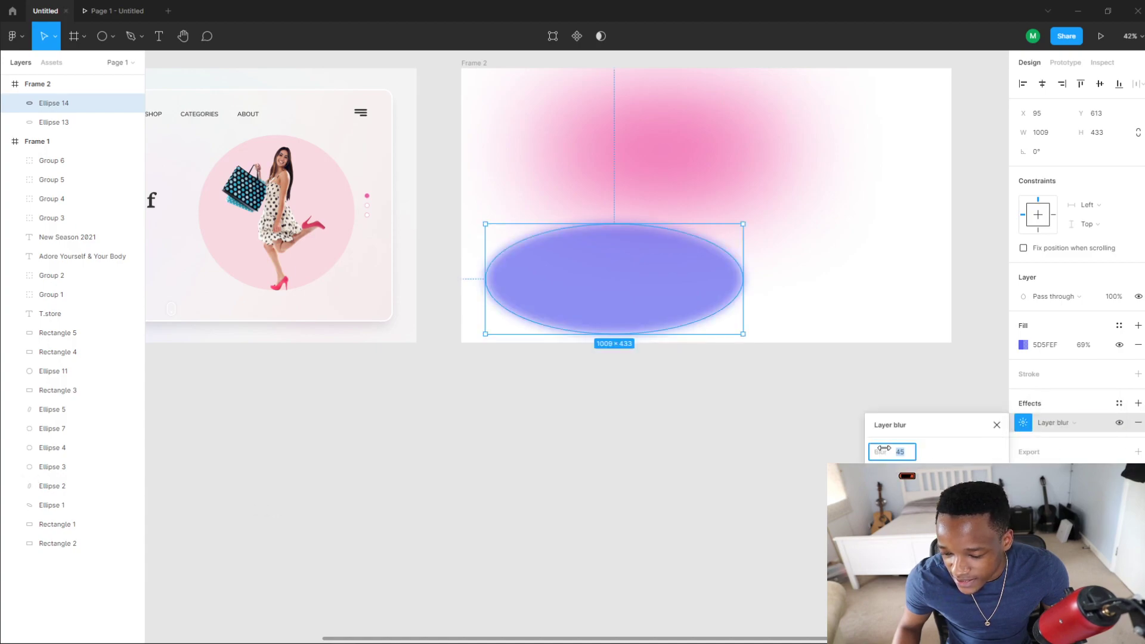
pyautogui.moveTo(884, 448); pyautogui.dragTo(877, 359)
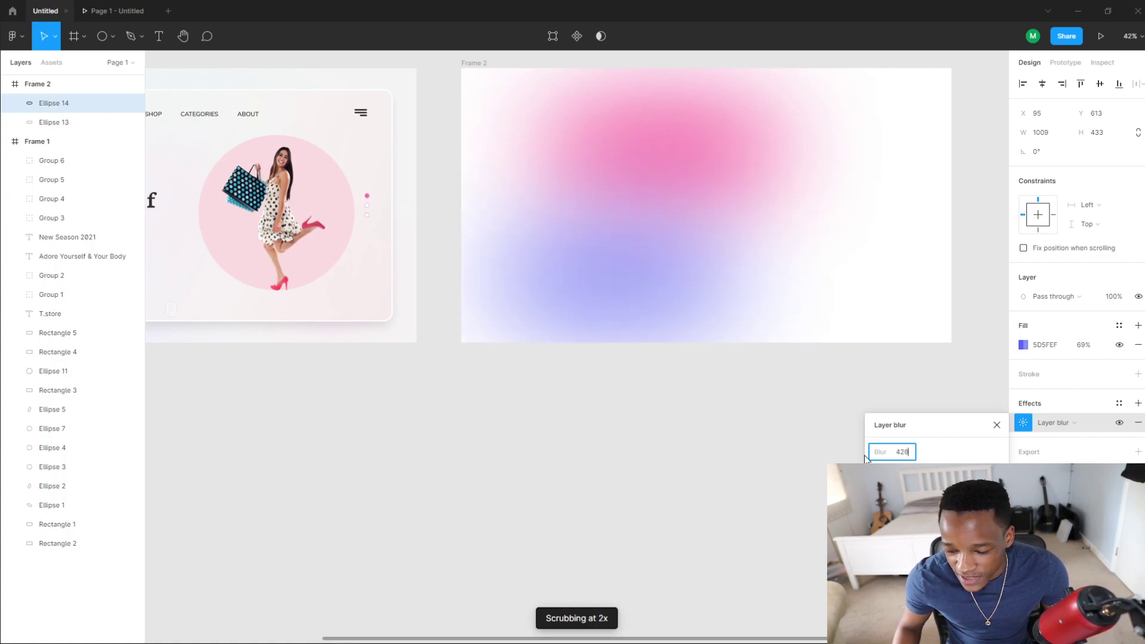
pyautogui.click(694, 368)
# Step: Duplicate the blurred blue ellipse and place the copy at the frame's right edge, around X 1051, Y 495
pyautogui.click(635, 316)
pyautogui.hotkey('ctrl', 'd')
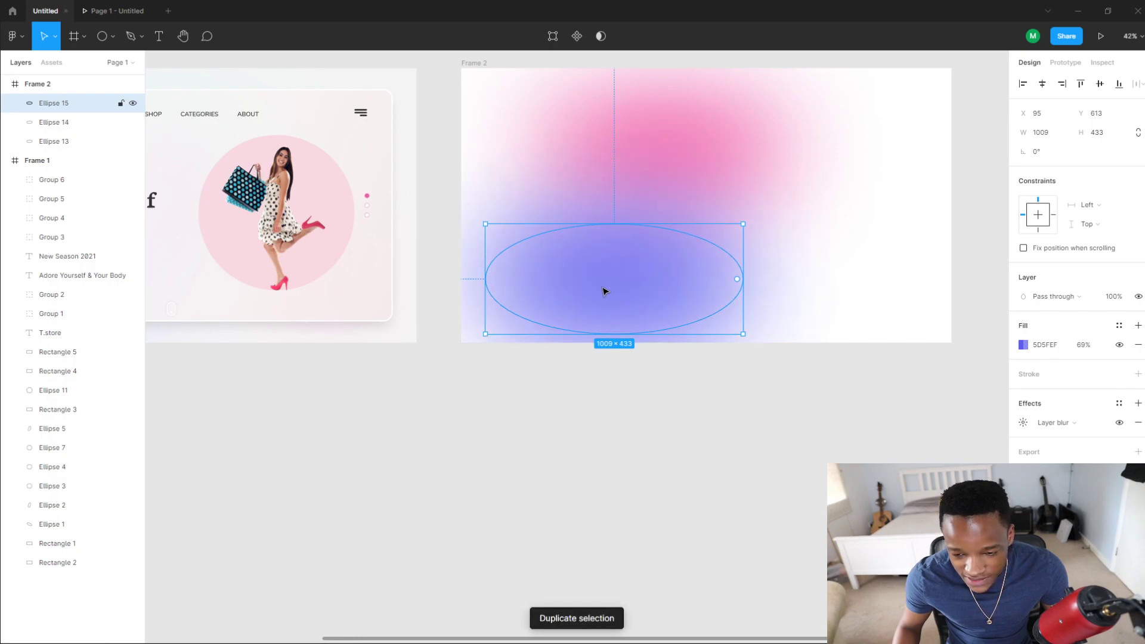
pyautogui.moveTo(606, 288); pyautogui.dragTo(851, 258)
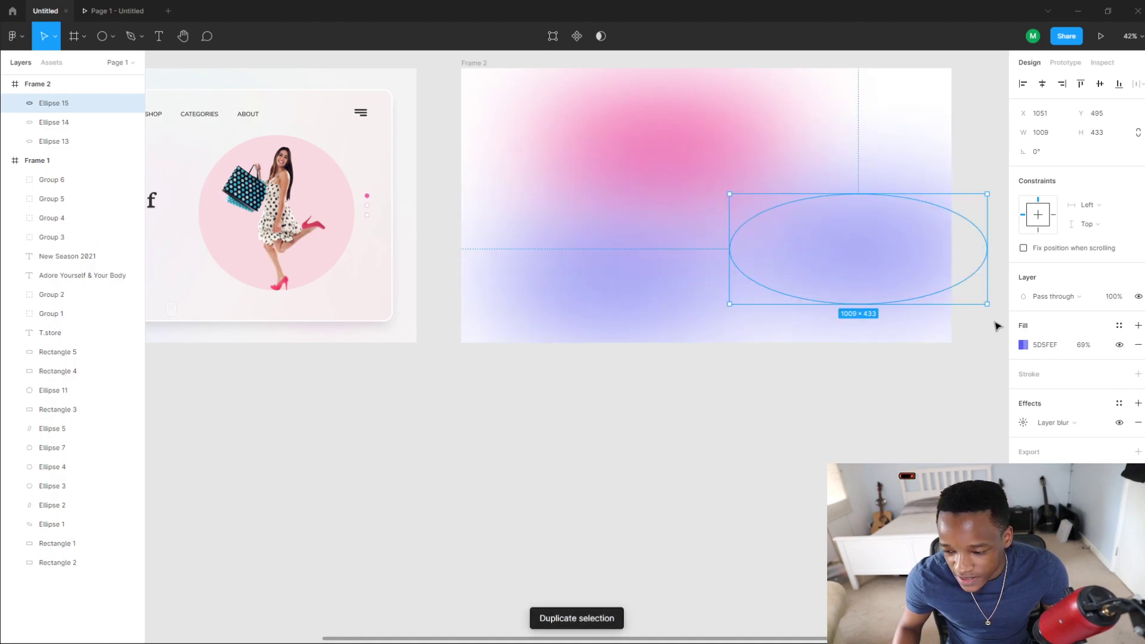
# Step: Recolor the copied ellipse to mint green and move it higher along the frame's right side
pyautogui.click(1022, 345)
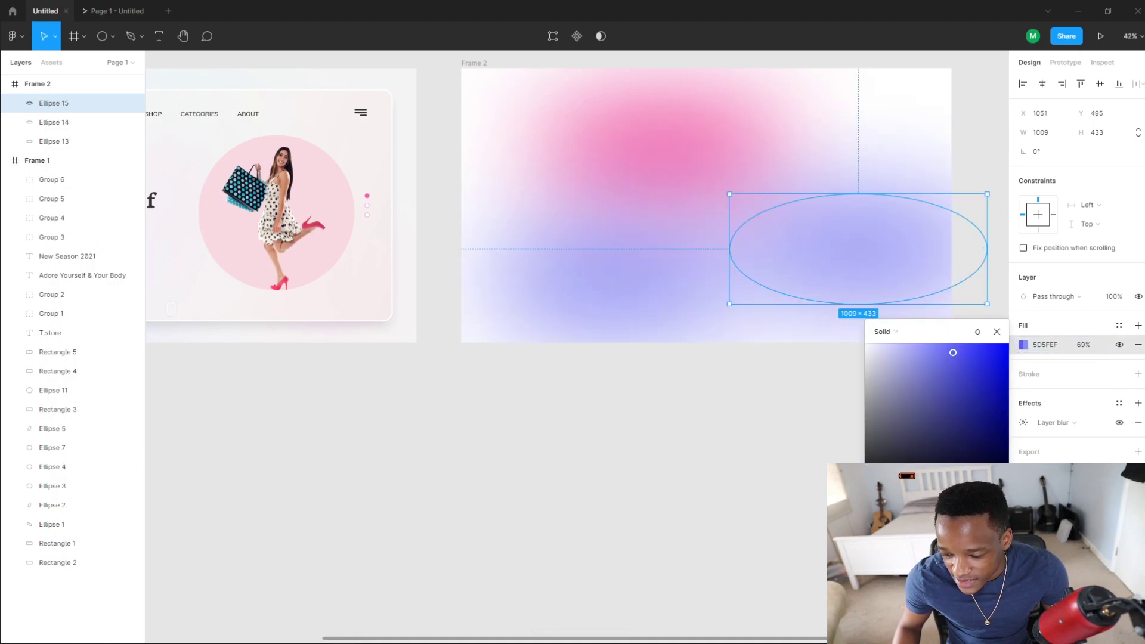
pyautogui.moveTo(964, 500); pyautogui.dragTo(985, 501)
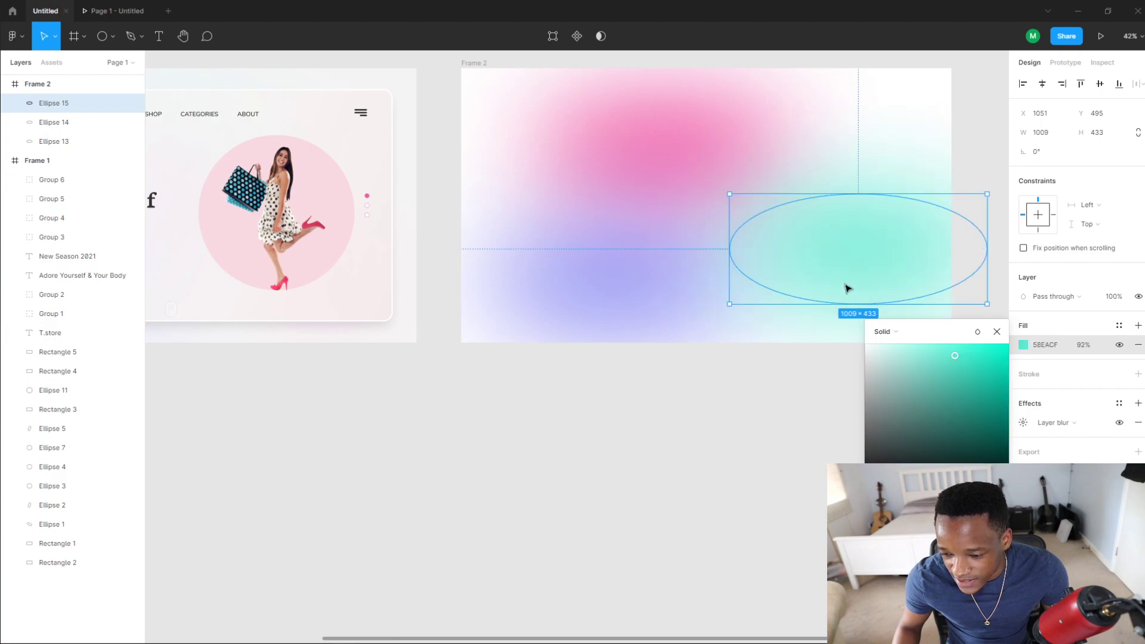
pyautogui.moveTo(844, 288); pyautogui.dragTo(856, 228)
# Step: Draw a circle about 614 × 614 and place it over Frame 2's upper-left corner, around X -159, Y -43
pyautogui.click(102, 36)
pyautogui.moveTo(488, 118); pyautogui.dragTo(642, 258)
pyautogui.moveTo(563, 210)
pyautogui.mouseDown()
pyautogui.moveTo(513, 131)
pyautogui.moveTo(501, 158)
pyautogui.mouseUp()
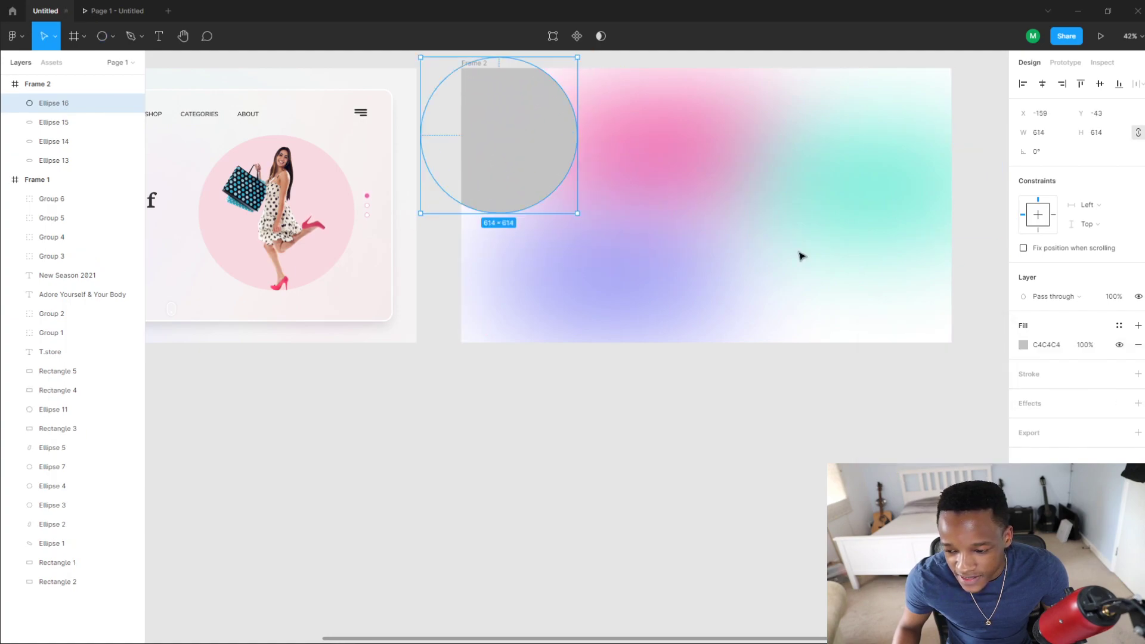
# Step: Add a strong layer blur effect to the grey circle at Frame 2's upper-left corner
pyautogui.click(1137, 403)
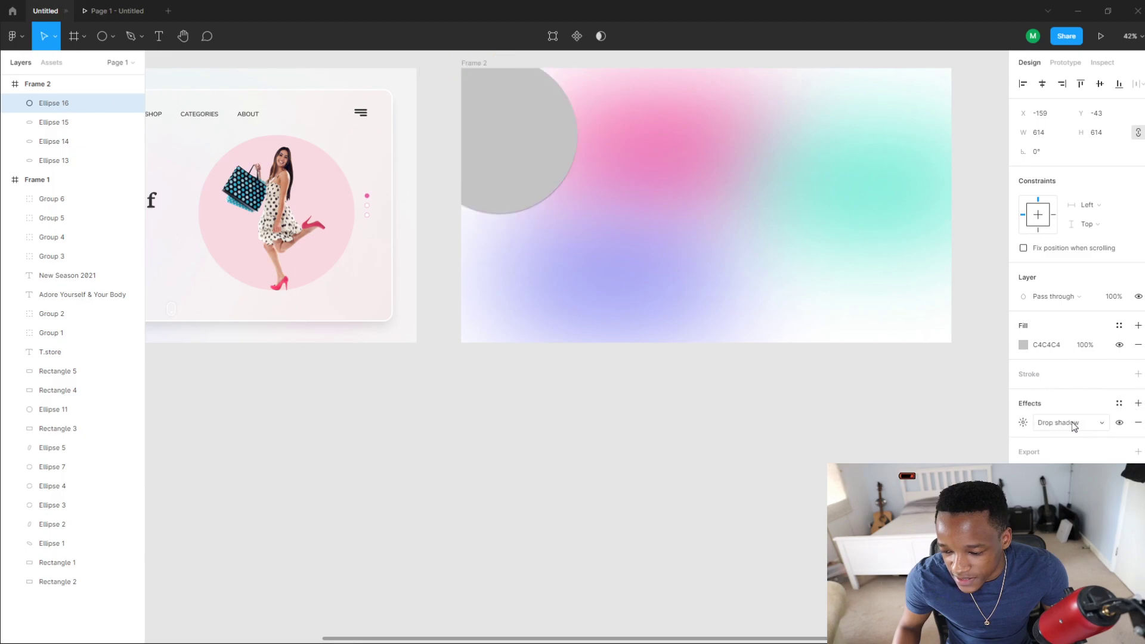
pyautogui.click(1067, 423)
pyautogui.click(1067, 436)
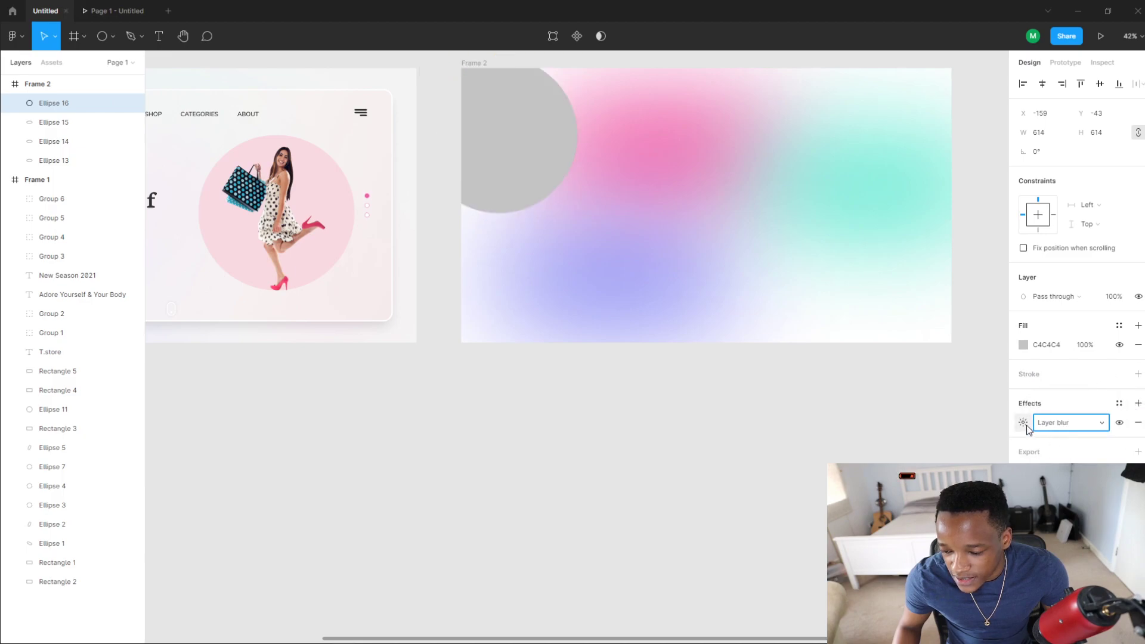
pyautogui.click(1023, 422)
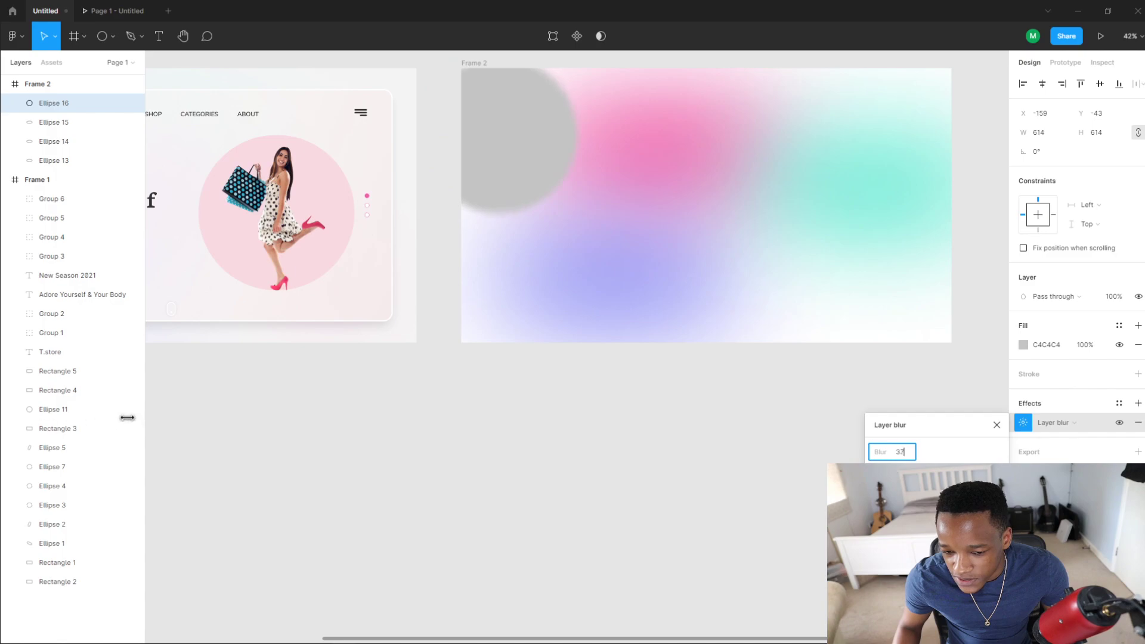
pyautogui.write('200')
pyautogui.moveTo(904, 371); pyautogui.dragTo(682, 319)
# Step: Try green, blue and purple fills on the blurred grey circle, ending on red (EB5757)
pyautogui.click(1024, 345)
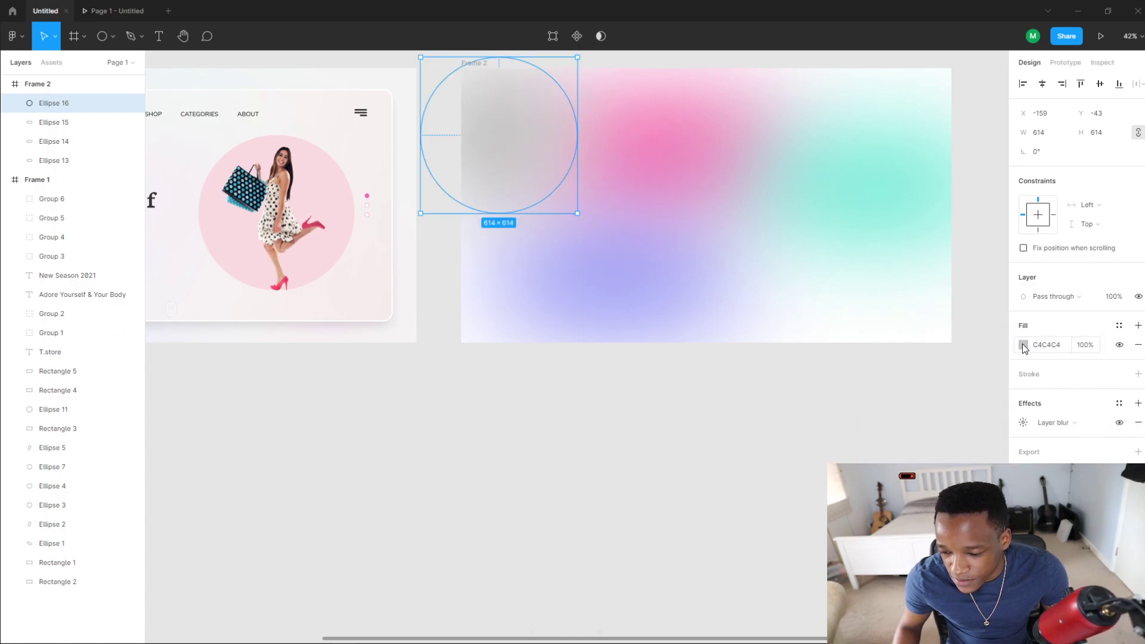
pyautogui.click(1023, 346)
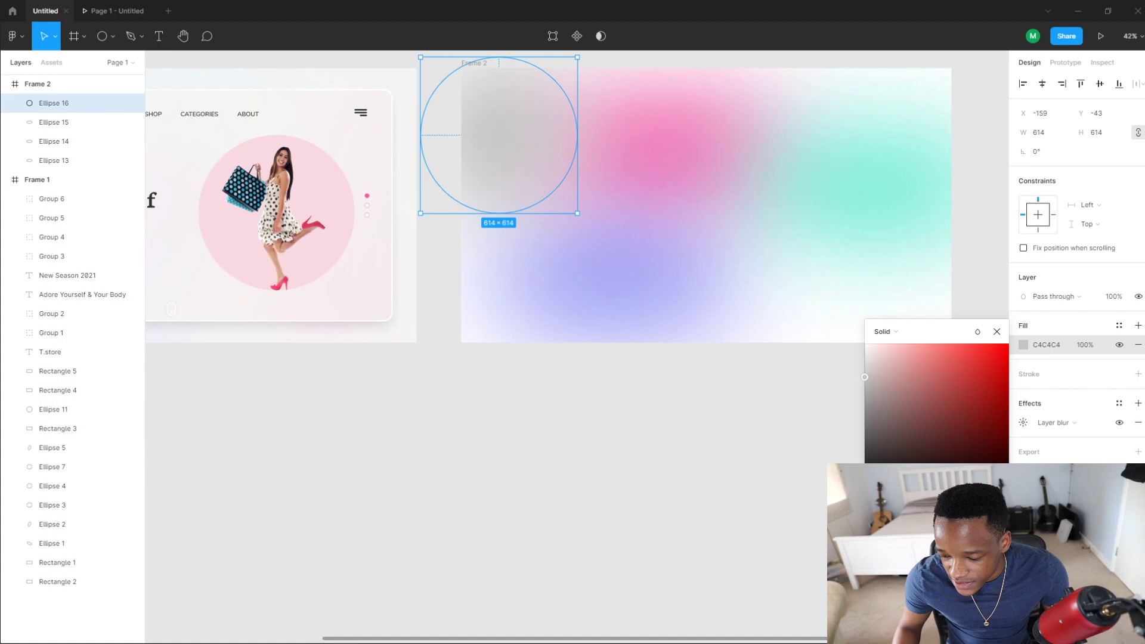
pyautogui.hotkey('ctrl', 'v')
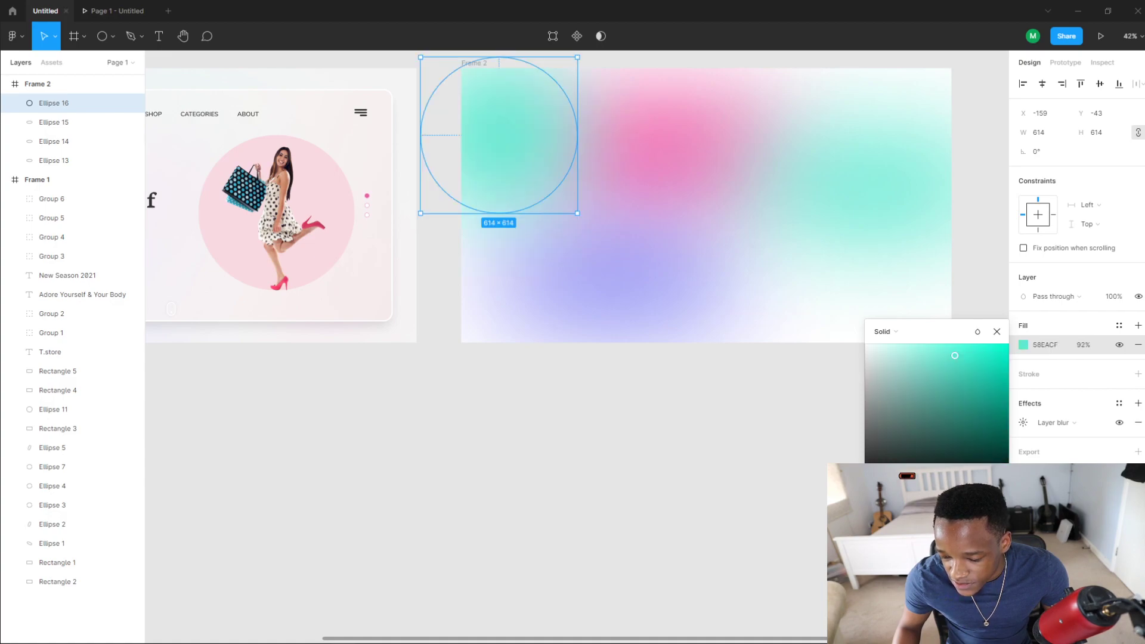
pyautogui.hotkey('ctrl', 'v')
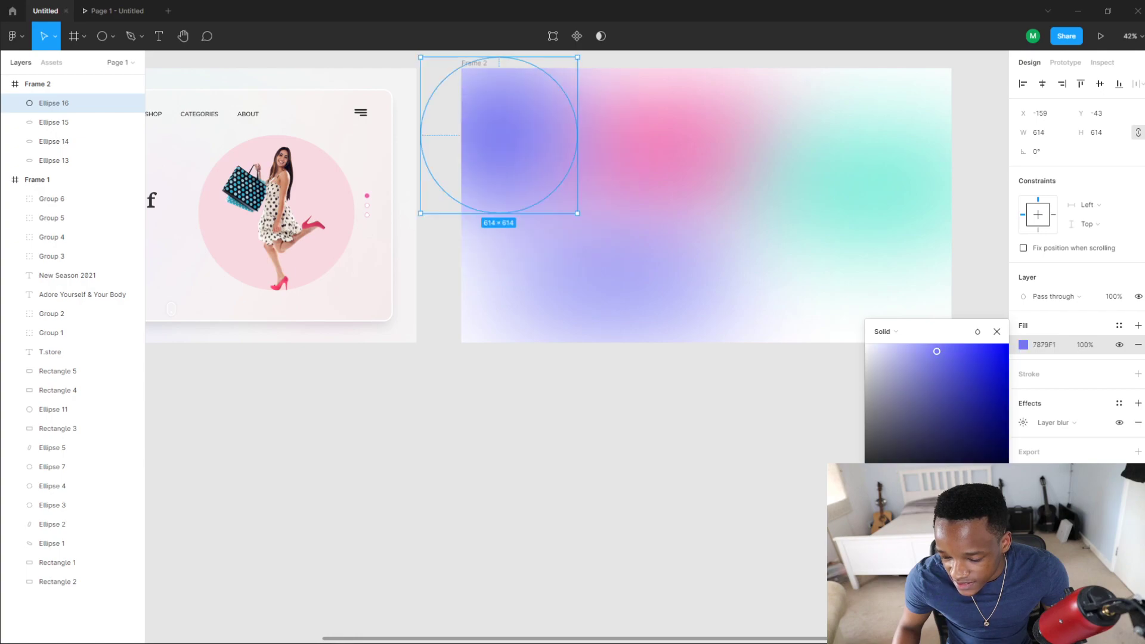
pyautogui.hotkey('ctrl', 'v')
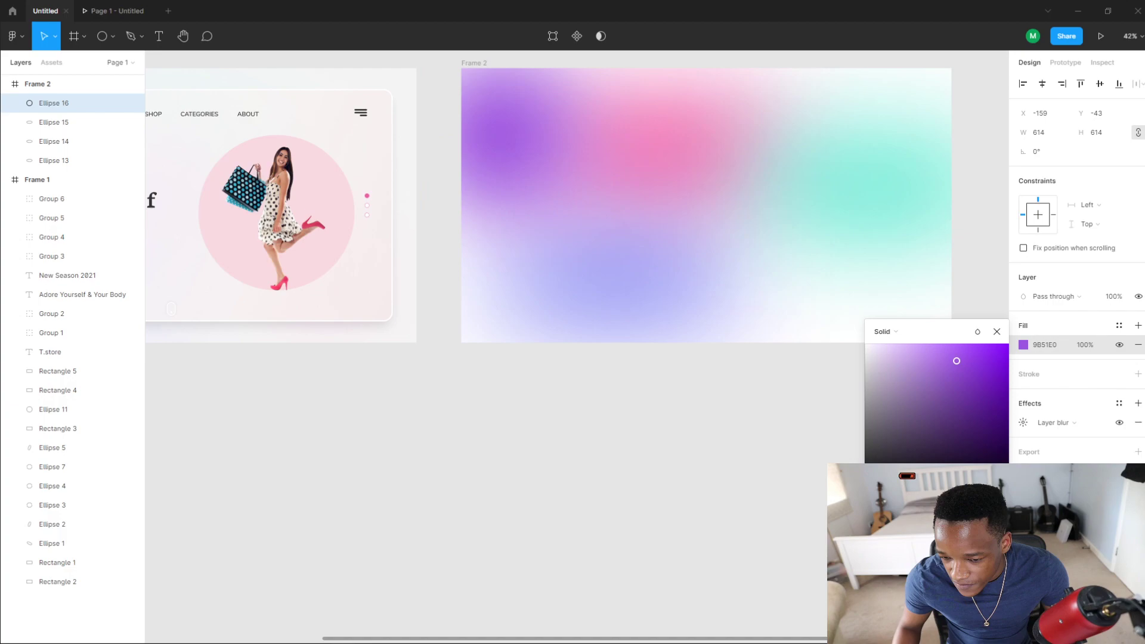
pyautogui.write('BB6BD9')
pyautogui.hotkey('ctrl', 'v')
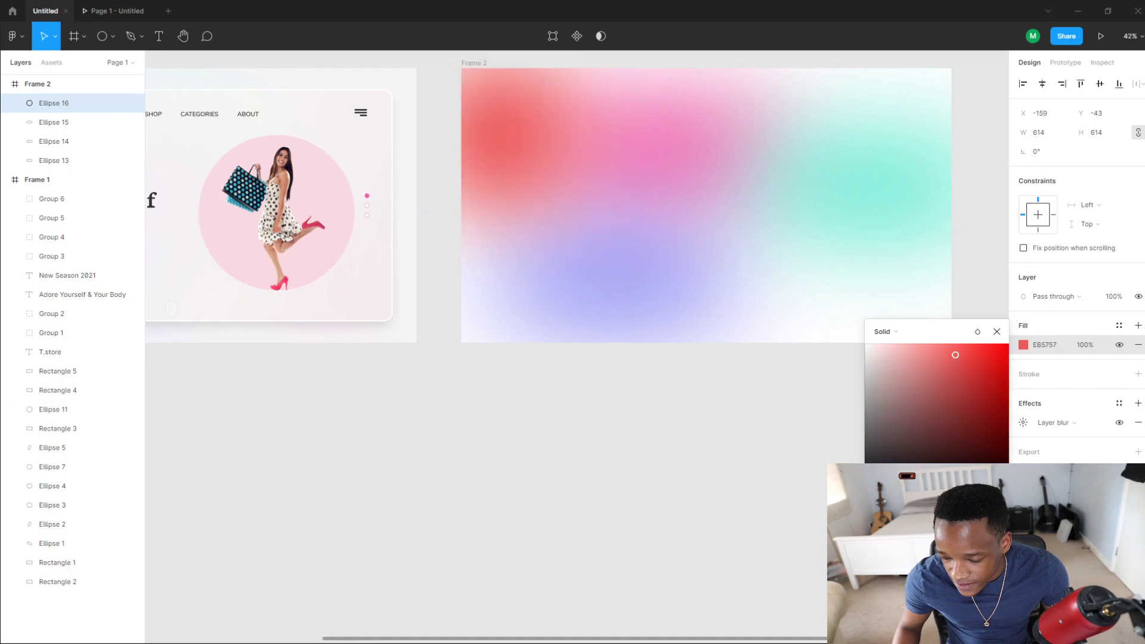
# Step: Increase the red circle's layer blur so it blends softly into the neighbouring colors
pyautogui.click(1022, 422)
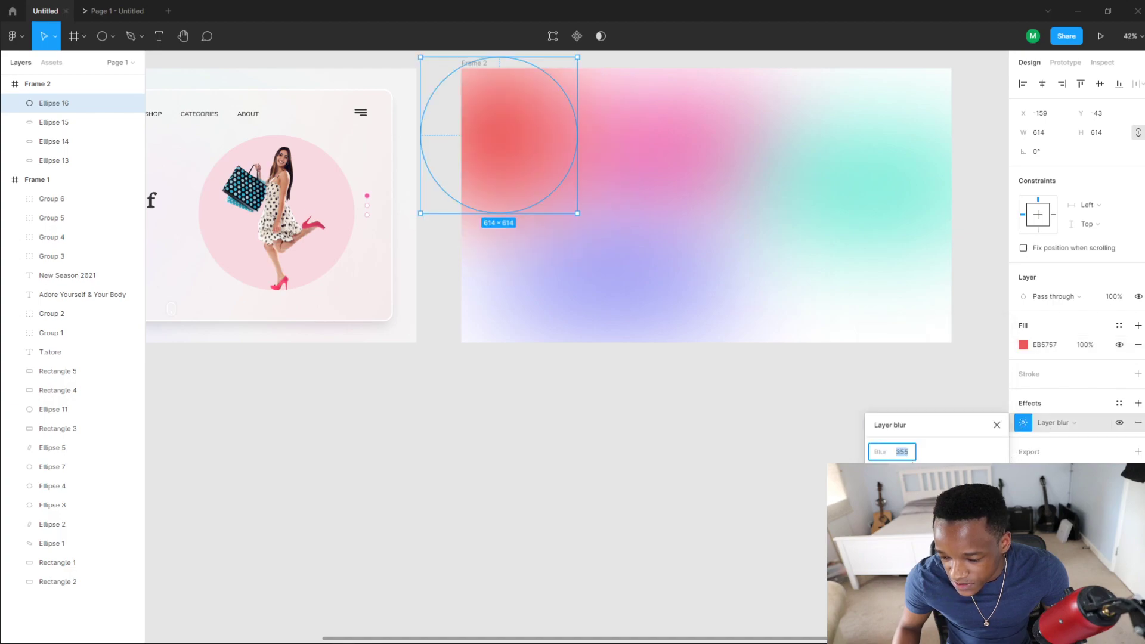
pyautogui.moveTo(880, 454); pyautogui.dragTo(724, 442)
pyautogui.click(703, 294)
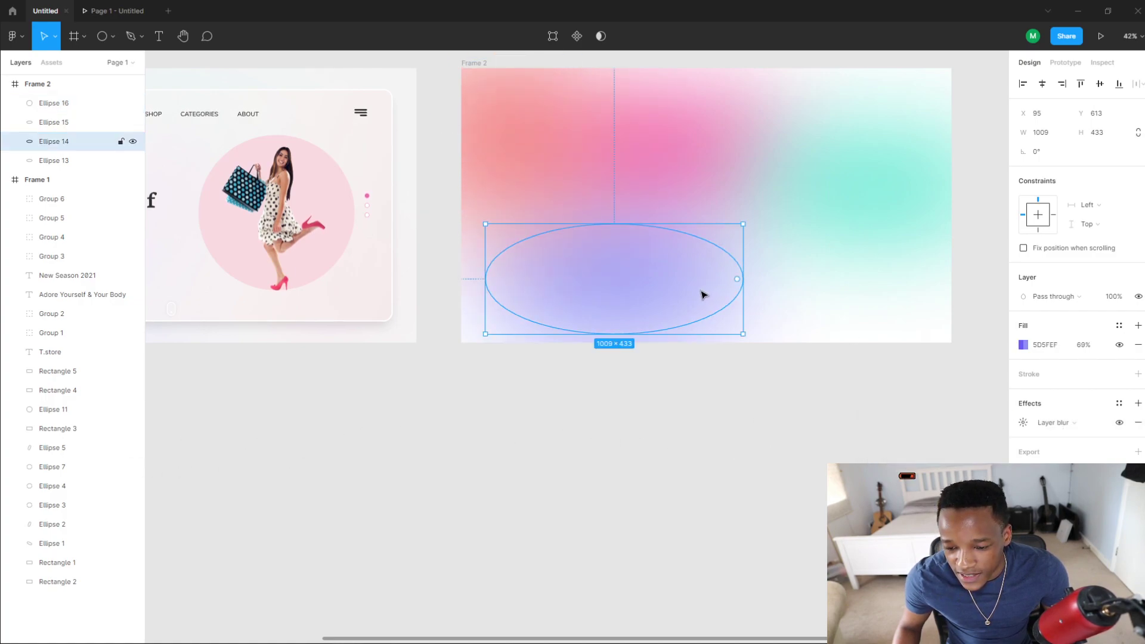
# Step: Duplicate the red circle into Frame 2's lower-right corner and nudge the blue-violet ellipse down to Y 630
pyautogui.click(560, 151)
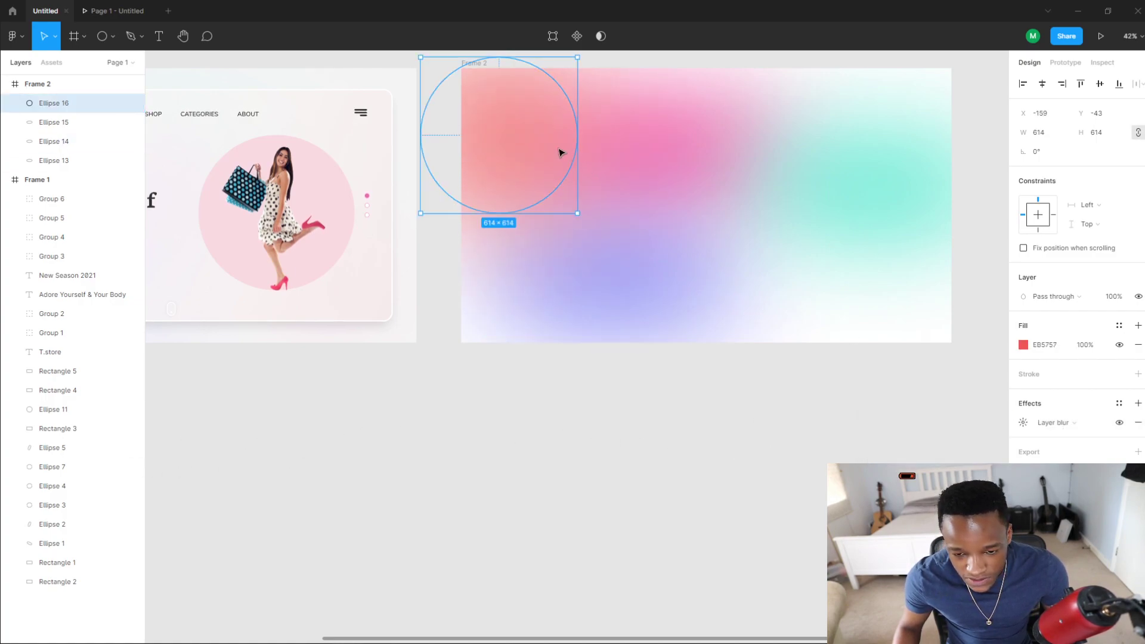
pyautogui.hotkey('ctrl', 'd')
pyautogui.moveTo(531, 153); pyautogui.dragTo(882, 327)
pyautogui.moveTo(686, 285)
pyautogui.mouseDown()
pyautogui.moveTo(635, 294)
pyautogui.moveTo(686, 294)
pyautogui.mouseUp()
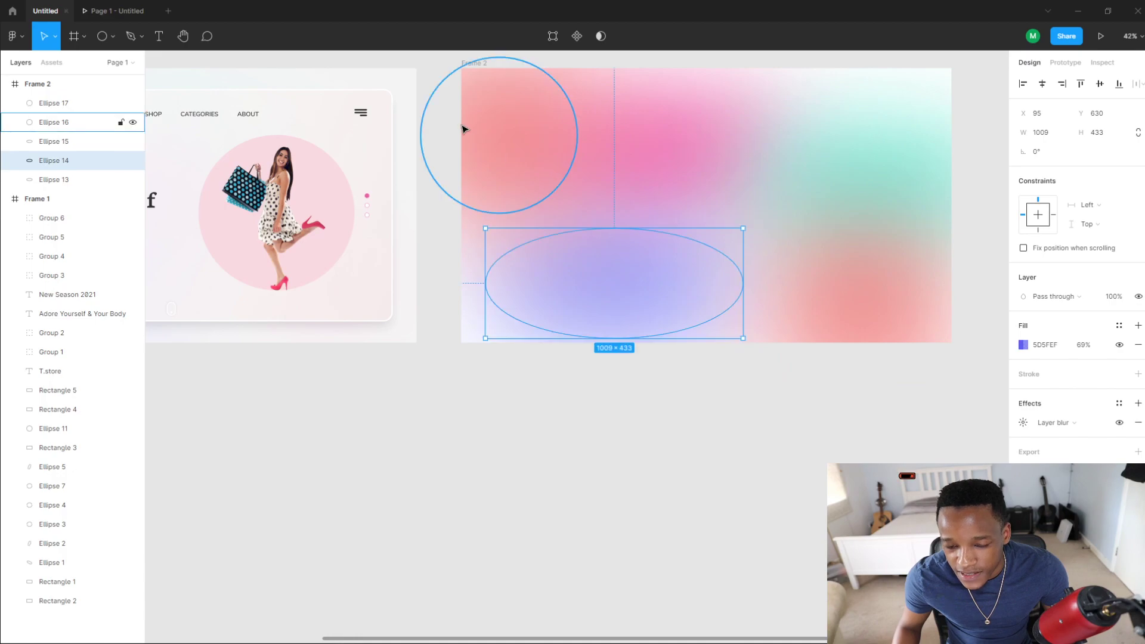
pyautogui.click(436, 105)
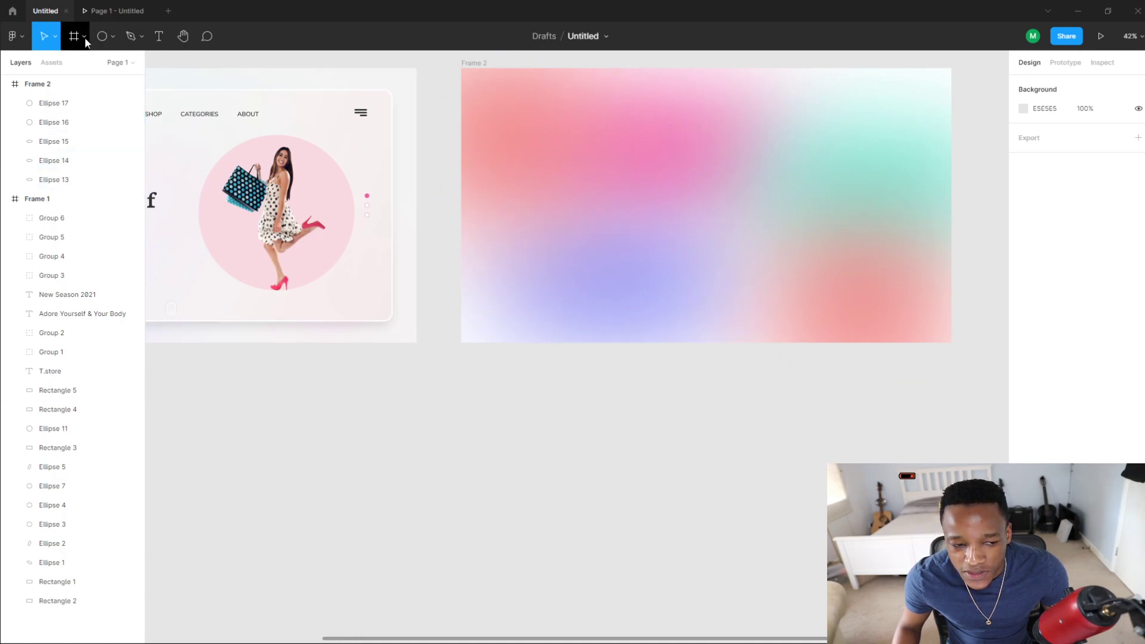
# Step: Draw a 1920 × 1080 rectangle at X 0, Y 0 so it covers all of Frame 2
pyautogui.click(125, 37)
pyautogui.click(102, 36)
pyautogui.click(112, 37)
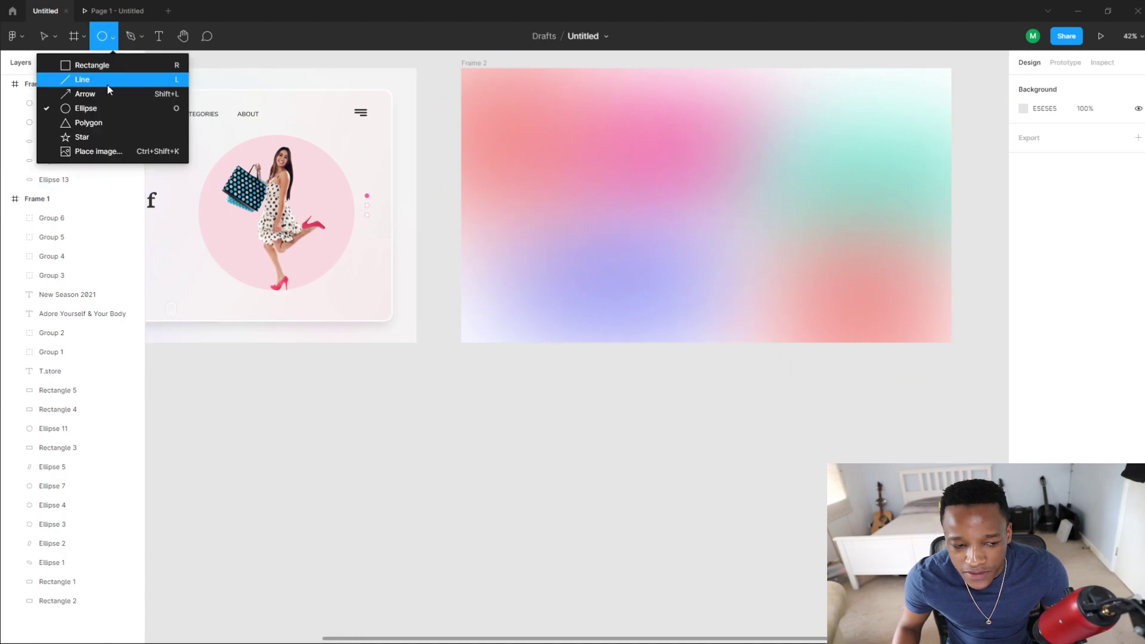
pyautogui.click(97, 66)
pyautogui.moveTo(556, 111); pyautogui.dragTo(749, 250)
pyautogui.moveTo(661, 203)
pyautogui.mouseDown()
pyautogui.moveTo(570, 168)
pyautogui.moveTo(561, 152)
pyautogui.moveTo(566, 164)
pyautogui.mouseUp()
pyautogui.moveTo(652, 202); pyautogui.dragTo(952, 341)
pyautogui.moveTo(844, 332); pyautogui.dragTo(782, 325)
# Step: Change the full-frame rectangle's fill to white (FFFFFF)
pyautogui.click(1022, 348)
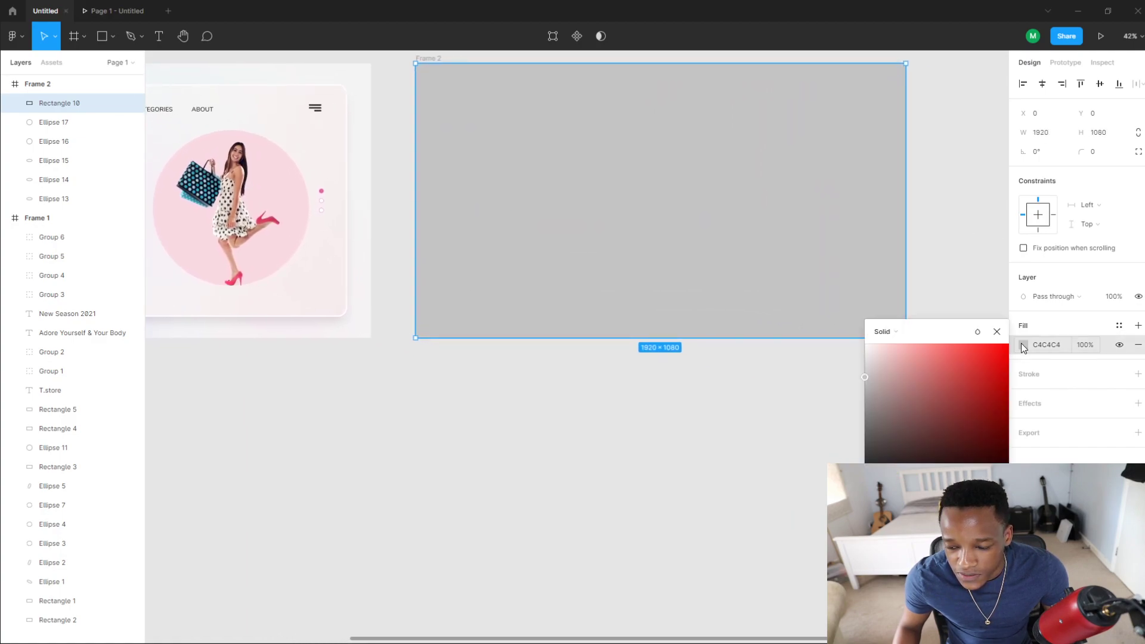
pyautogui.moveTo(951, 376); pyautogui.dragTo(718, 250)
pyautogui.click(954, 308)
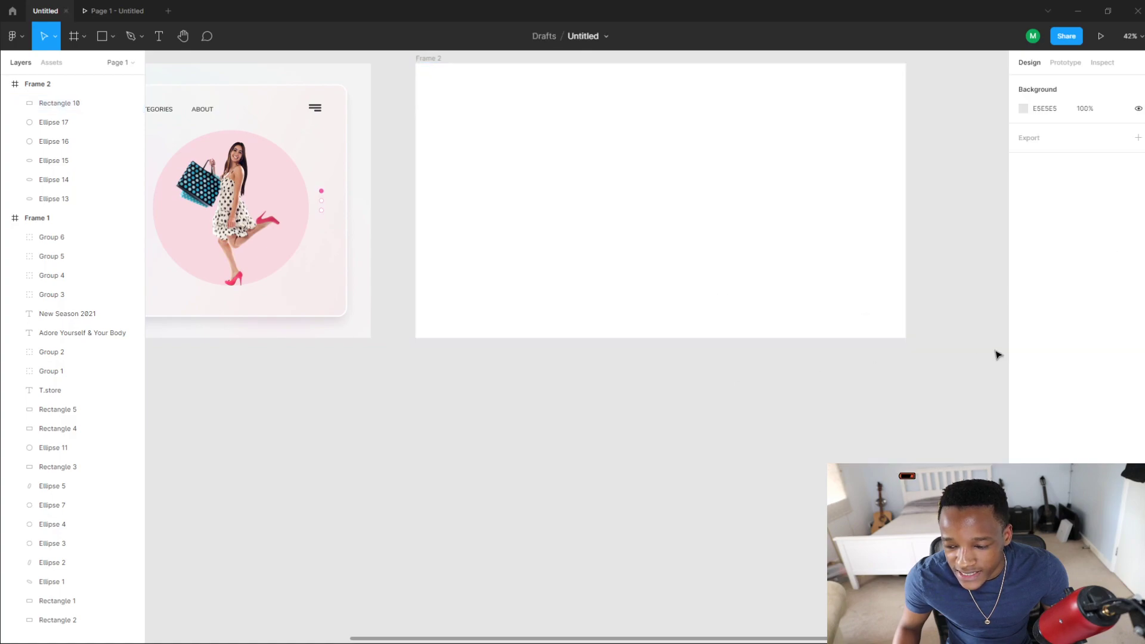
pyautogui.click(698, 248)
pyautogui.click(1087, 345)
pyautogui.press('Down')
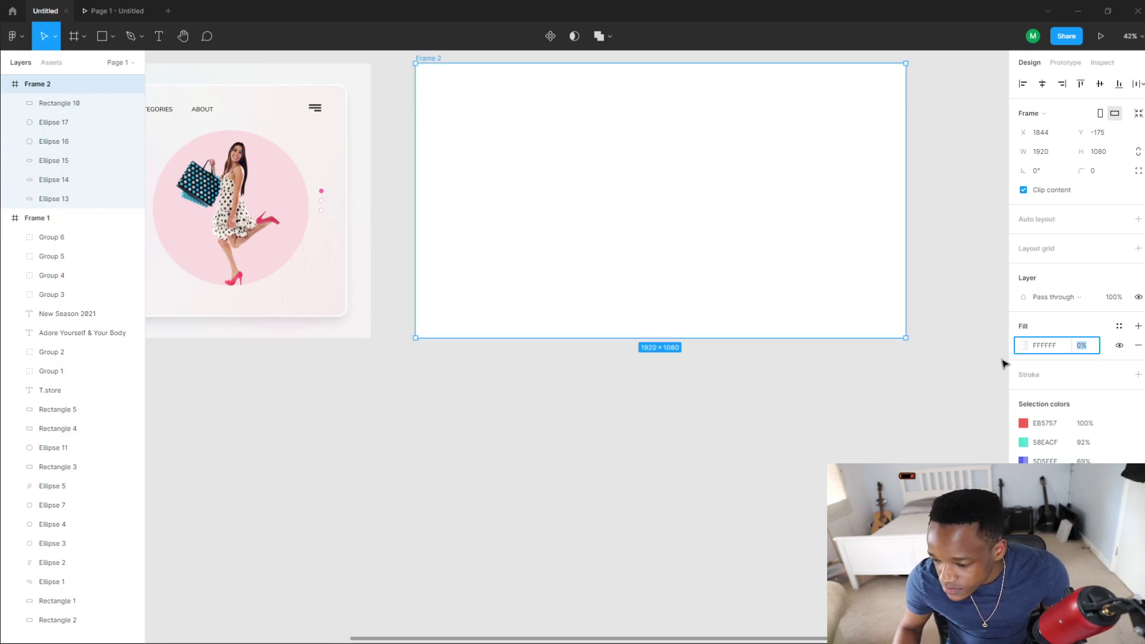
pyautogui.click(976, 368)
pyautogui.moveTo(784, 260); pyautogui.dragTo(806, 306)
pyautogui.hotkey('ctrl', 'z')
pyautogui.hotkey('ctrl', 'z')
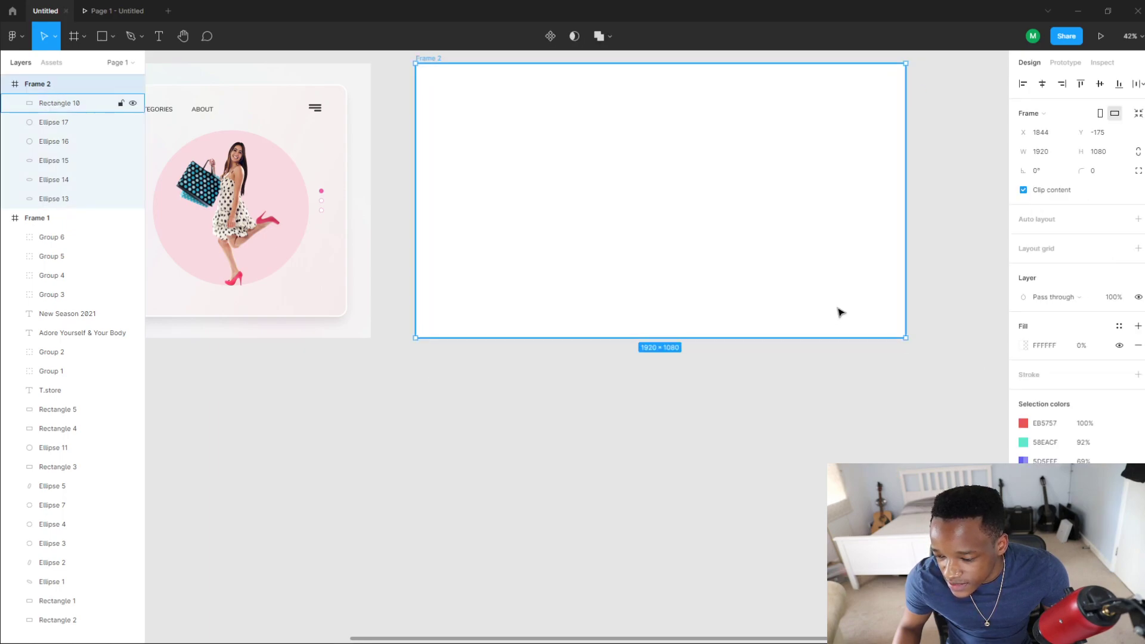
pyautogui.hotkey('ctrl', 'z')
pyautogui.hotkey('ctrl', 'z')
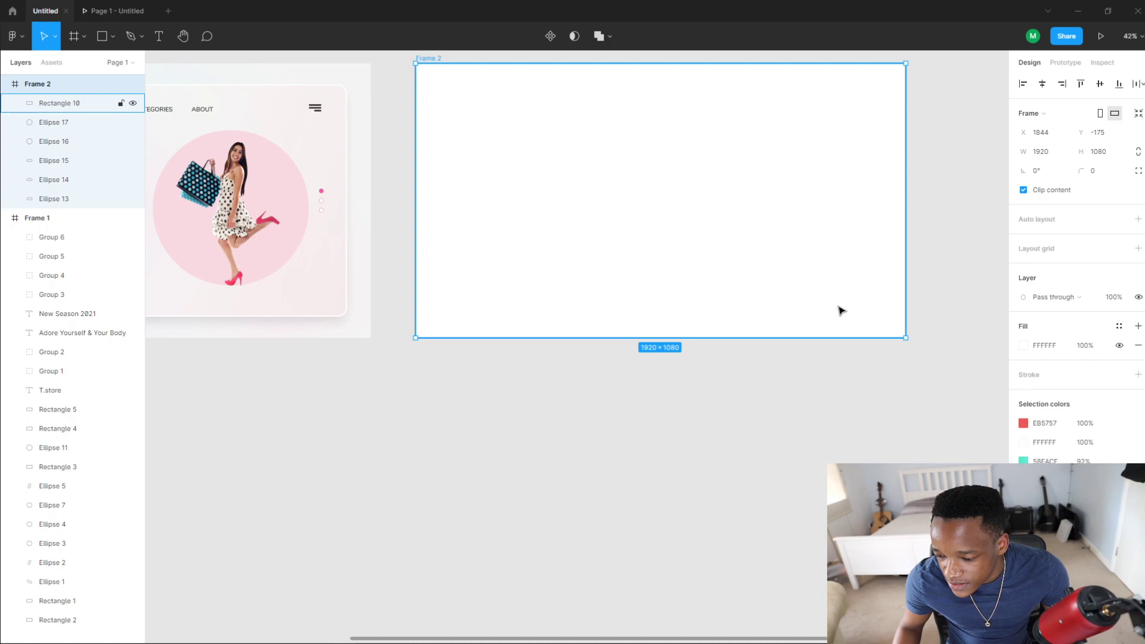
# Step: Lower the white full-frame rectangle's fill opacity to just under 80% so the blurred colors show through as pastels
pyautogui.moveTo(773, 257); pyautogui.dragTo(787, 322)
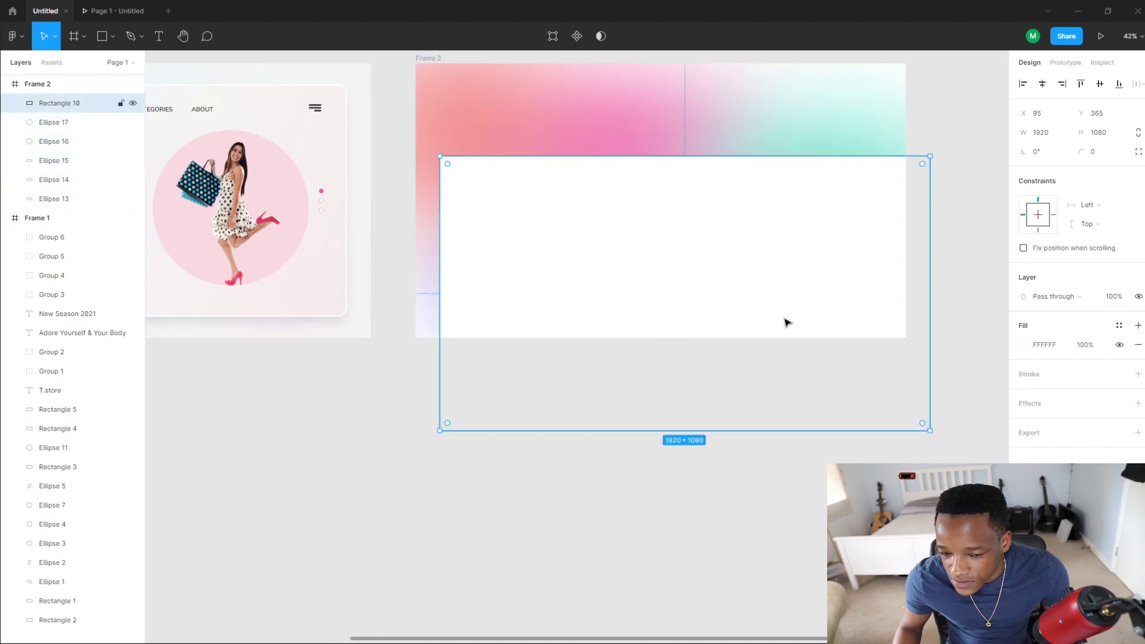
pyautogui.hotkey('ctrl', 'z')
pyautogui.click(1077, 346)
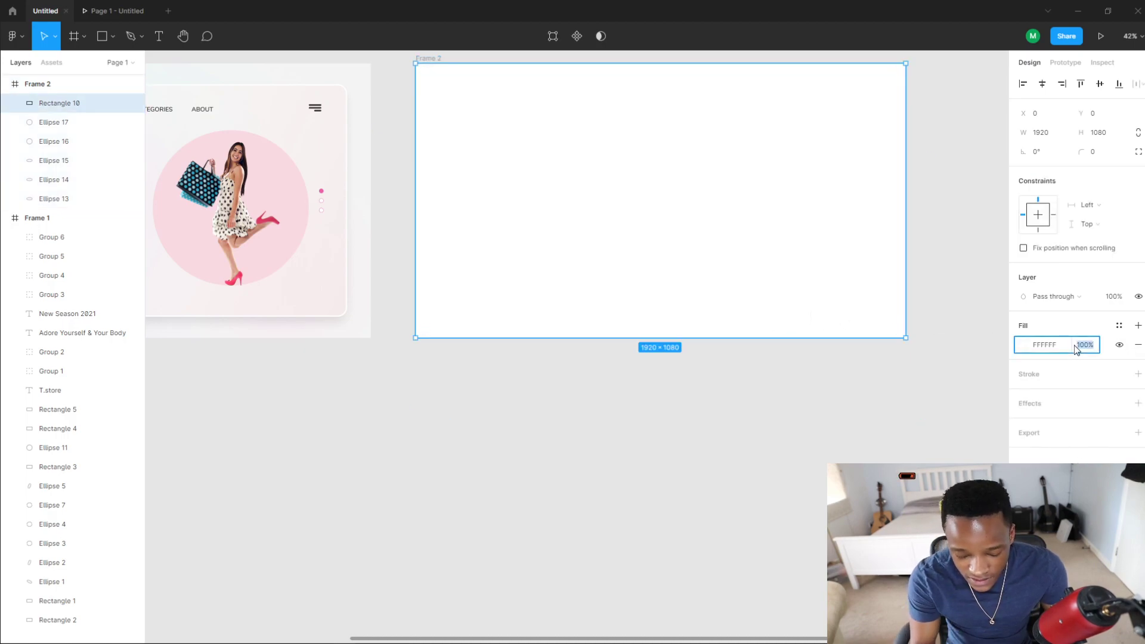
pyautogui.write('0')
pyautogui.press('Return')
pyautogui.click(1074, 344)
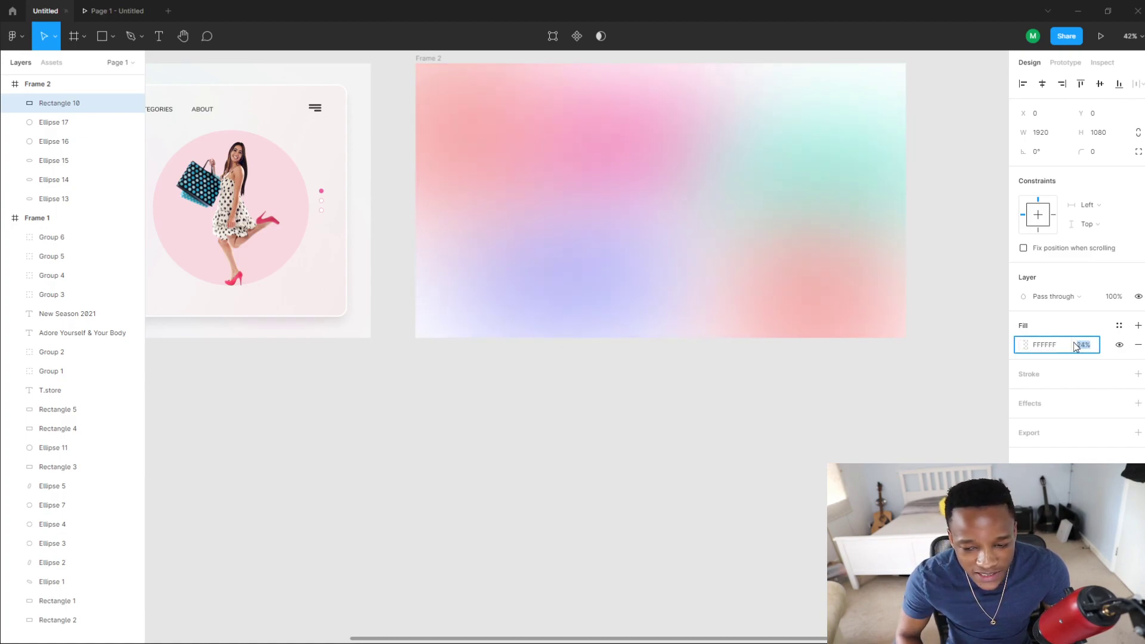
pyautogui.write('69')
pyautogui.press('Return')
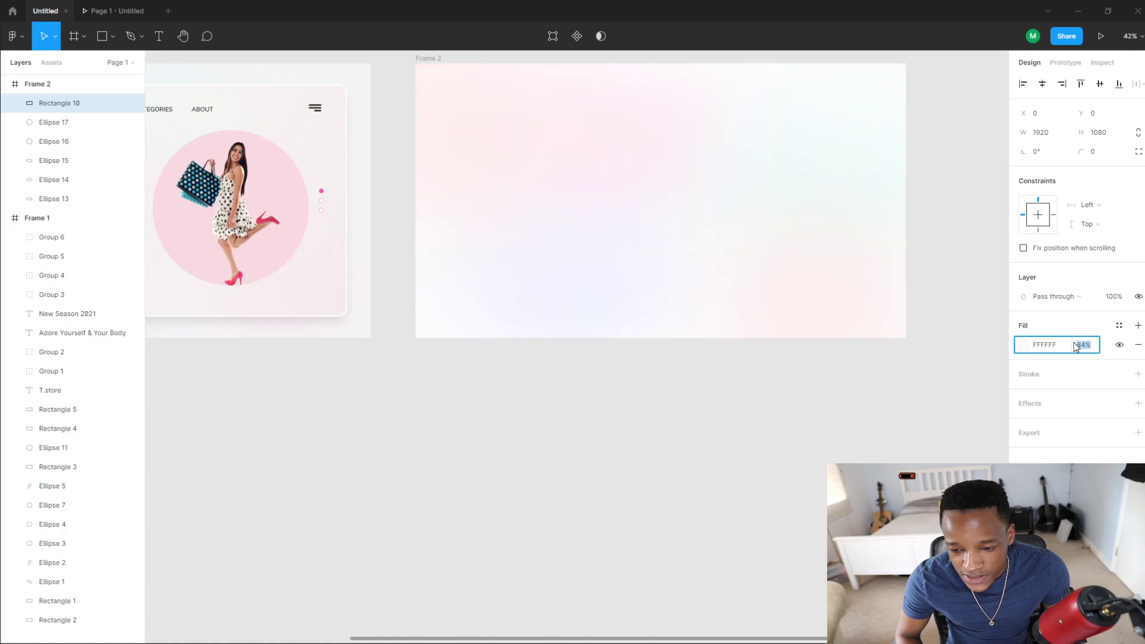
pyautogui.write('86')
pyautogui.press('Return')
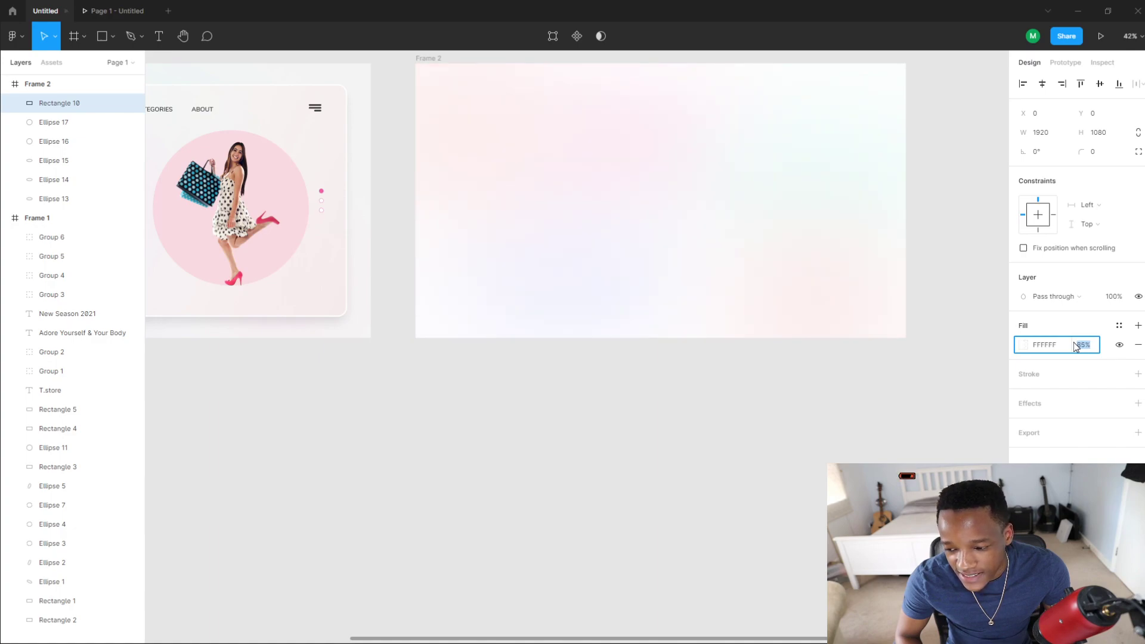
pyautogui.write('81')
pyautogui.press('Return')
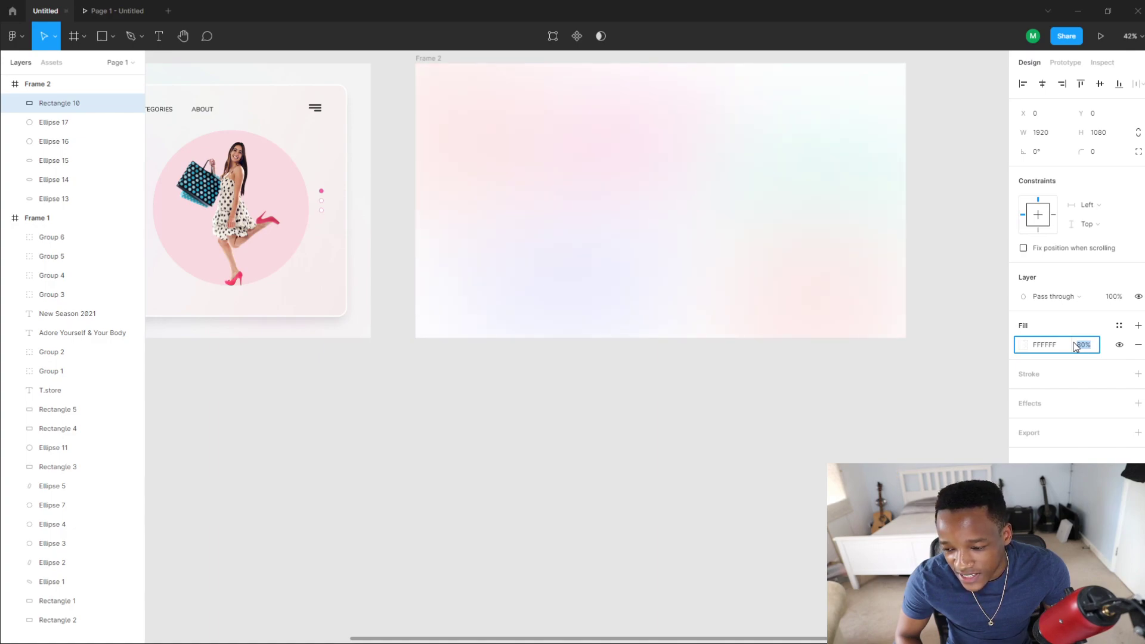
pyautogui.write('78')
pyautogui.press('Return')
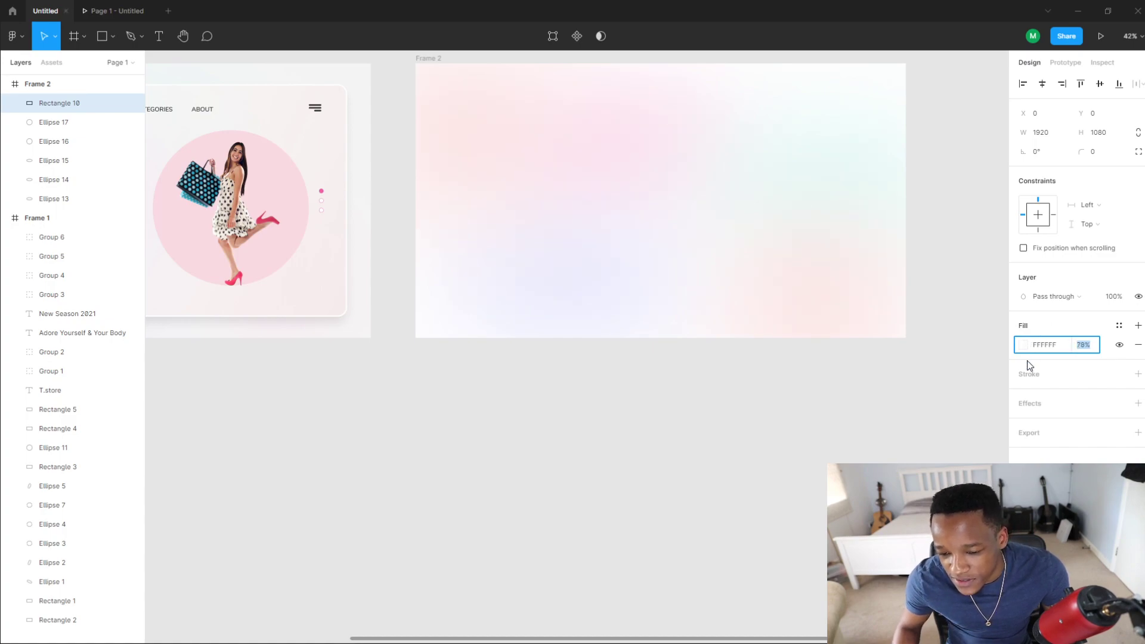
pyautogui.click(900, 429)
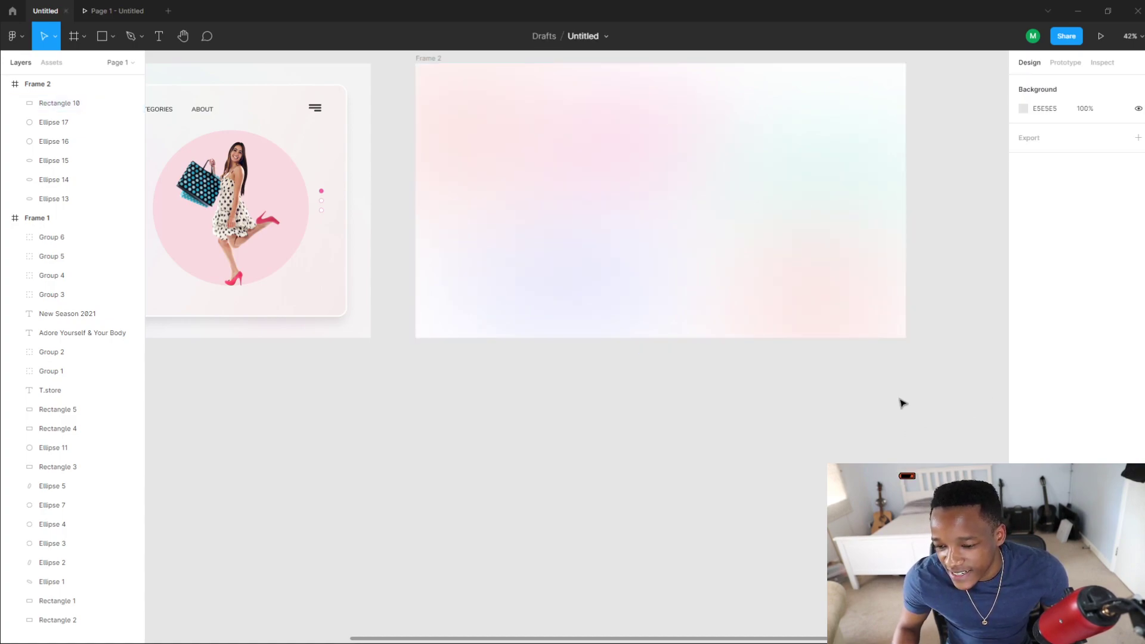
# Step: Move the red circle at Frame 2's upper-left corner further outward to about X -197, Y -123
pyautogui.click(823, 321)
pyautogui.click(59, 142)
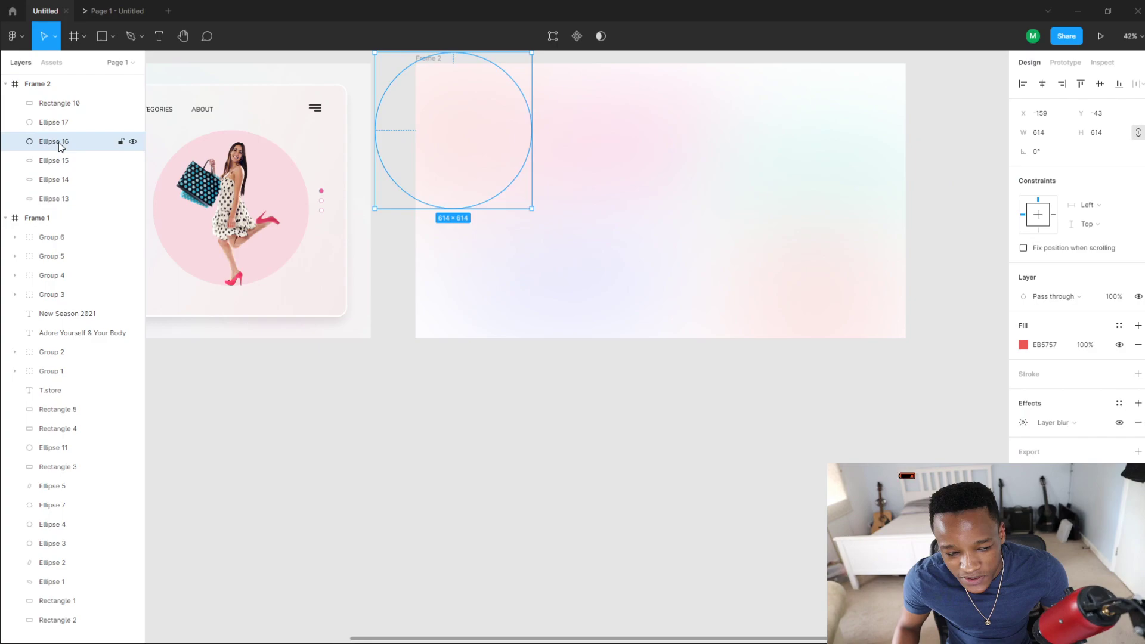
pyautogui.moveTo(472, 169)
pyautogui.mouseDown()
pyautogui.moveTo(483, 229)
pyautogui.moveTo(476, 157)
pyautogui.mouseUp()
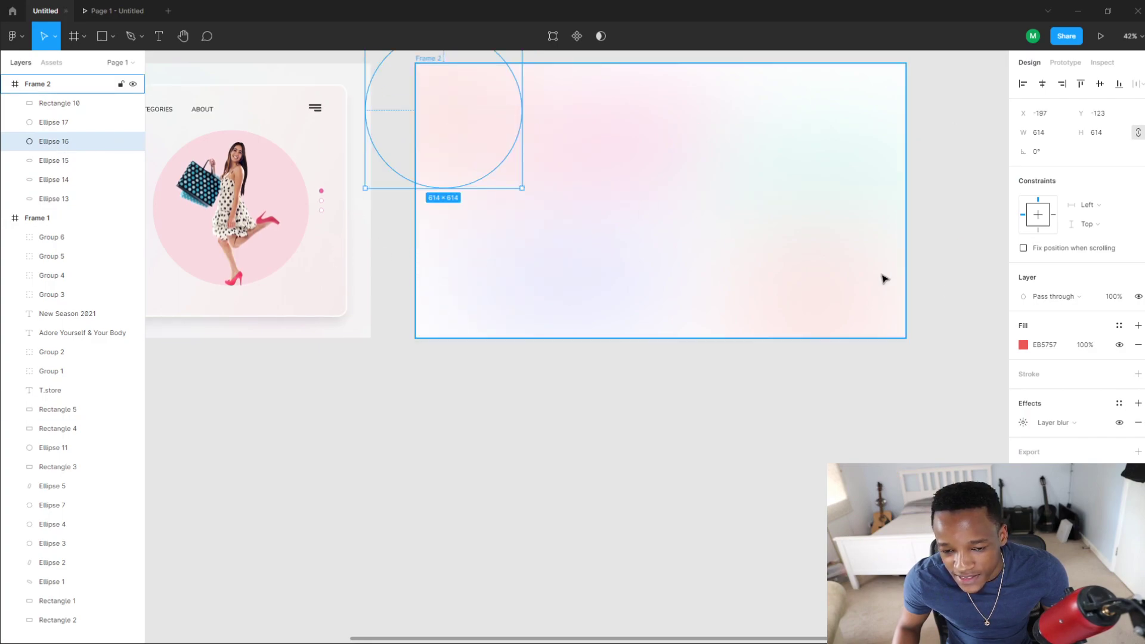
# Step: Recolor the circle at Frame 2's upper-left corner from red to a bright blue
pyautogui.click(1023, 345)
pyautogui.moveTo(961, 427)
pyautogui.mouseDown()
pyautogui.moveTo(948, 453)
pyautogui.moveTo(941, 368)
pyautogui.moveTo(961, 356)
pyautogui.mouseUp()
pyautogui.moveTo(967, 501); pyautogui.dragTo(956, 501)
pyautogui.click(981, 381)
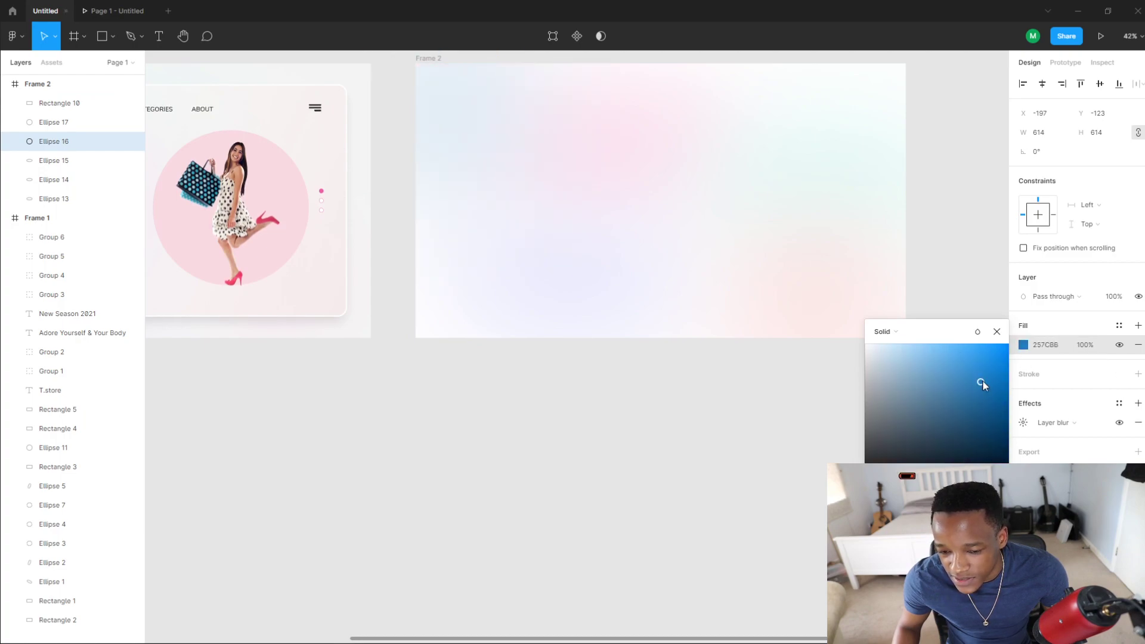
pyautogui.click(739, 468)
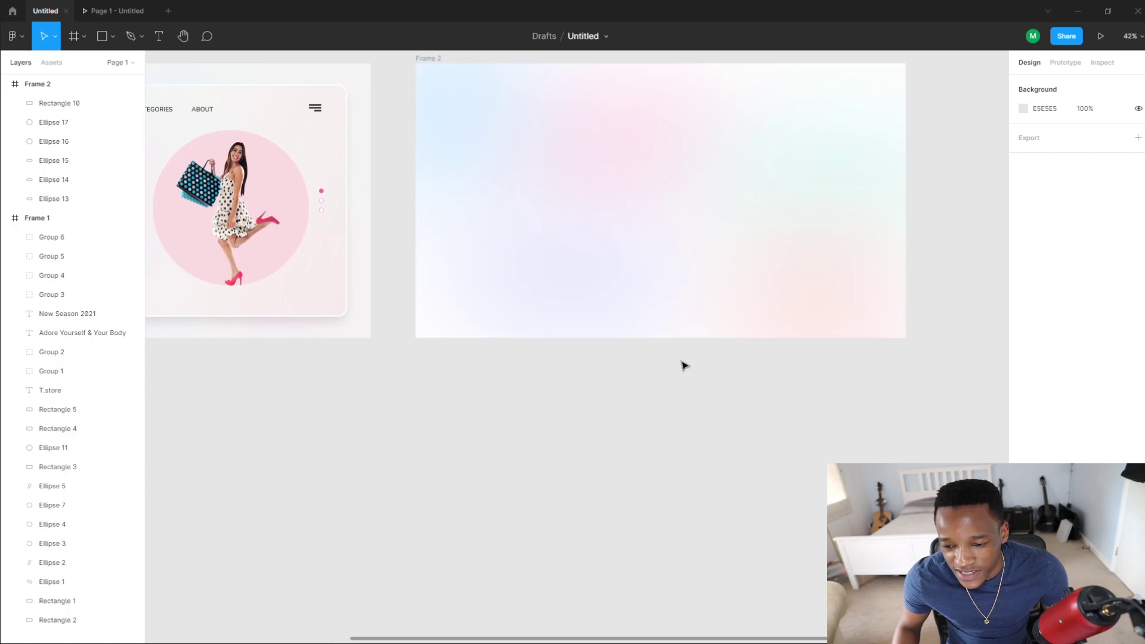
pyautogui.scroll(-2, 659, 368)
pyautogui.moveTo(552, 368); pyautogui.dragTo(681, 349)
pyautogui.scroll(1, 738, 267)
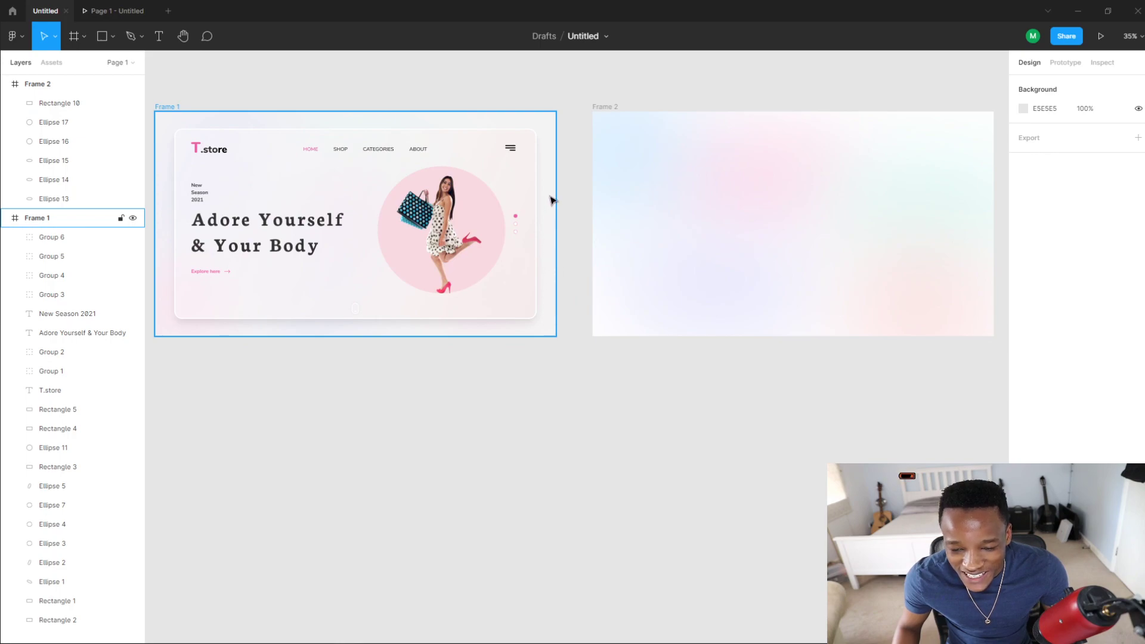
pyautogui.moveTo(847, 314); pyautogui.dragTo(693, 331)
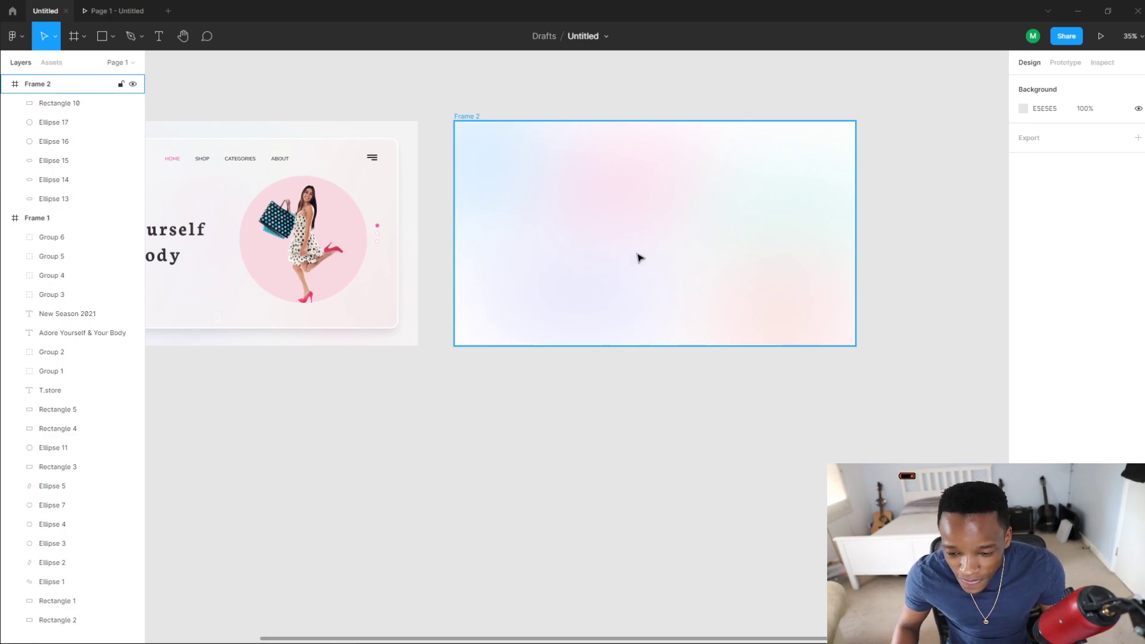
pyautogui.scroll(2, 608, 227)
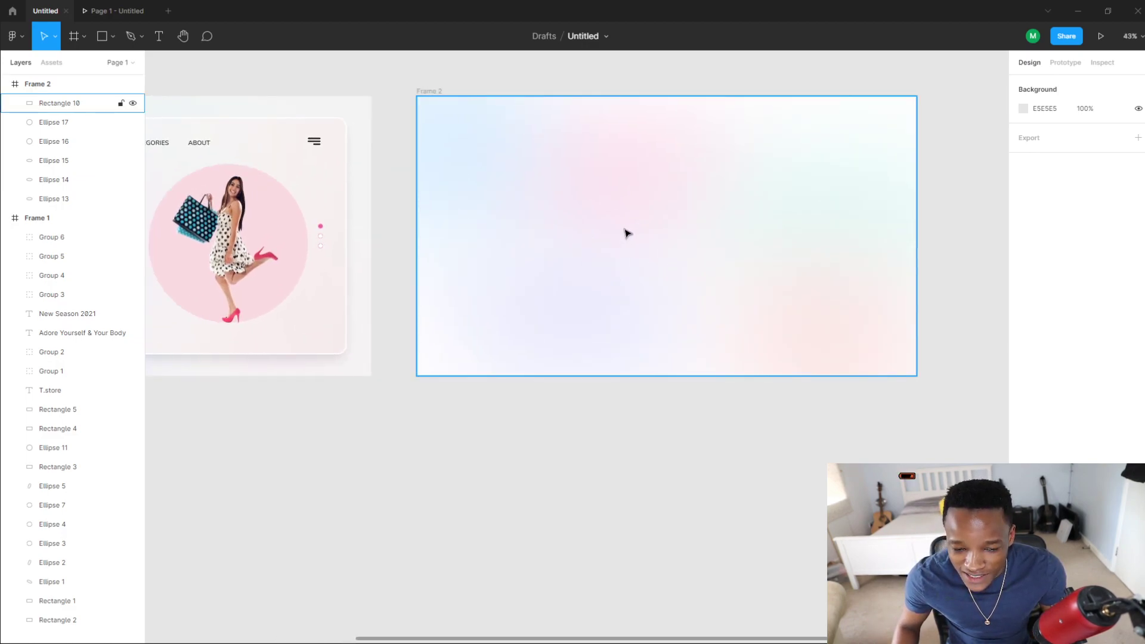
# Step: Draw a rectangle about 1764 × 969 over Frame 2, leaving a margin of pastel background around it
pyautogui.moveTo(626, 233); pyautogui.dragTo(513, 269)
pyautogui.click(101, 37)
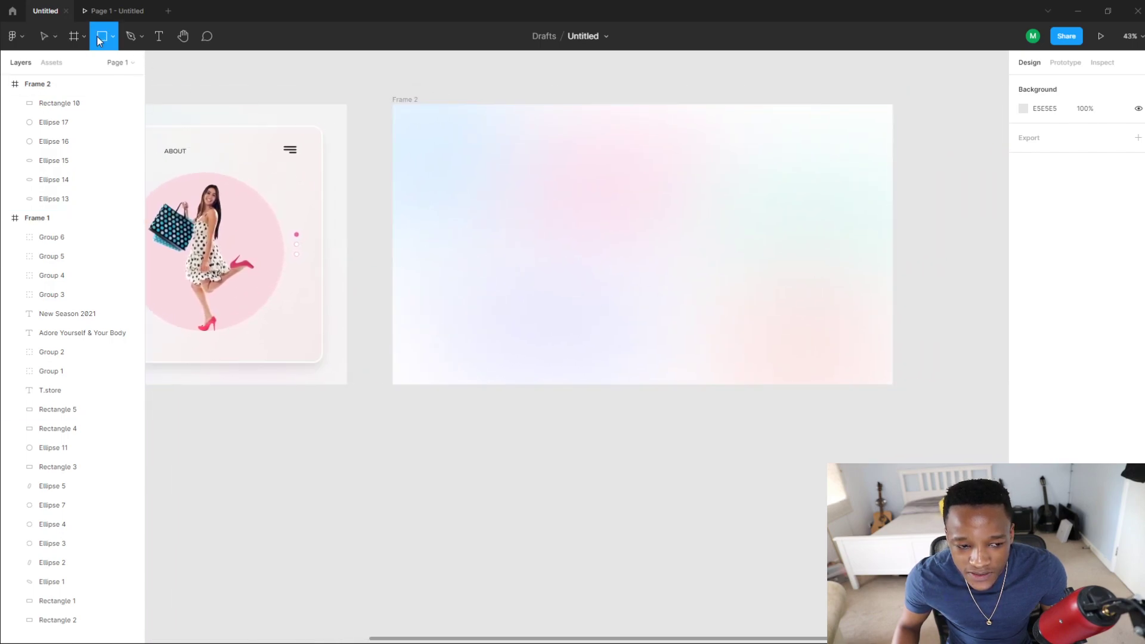
pyautogui.moveTo(437, 149)
pyautogui.mouseDown()
pyautogui.moveTo(588, 279)
pyautogui.moveTo(869, 342)
pyautogui.mouseUp()
pyautogui.moveTo(697, 282)
pyautogui.mouseDown()
pyautogui.moveTo(672, 262)
pyautogui.moveTo(688, 256)
pyautogui.mouseUp()
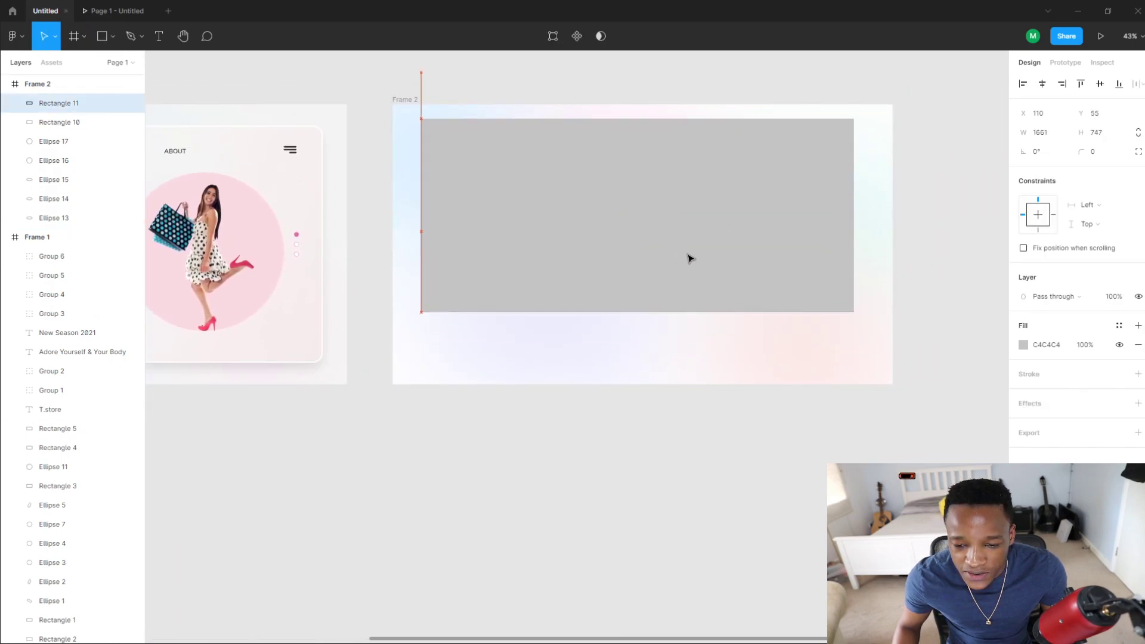
pyautogui.moveTo(672, 312); pyautogui.dragTo(683, 370)
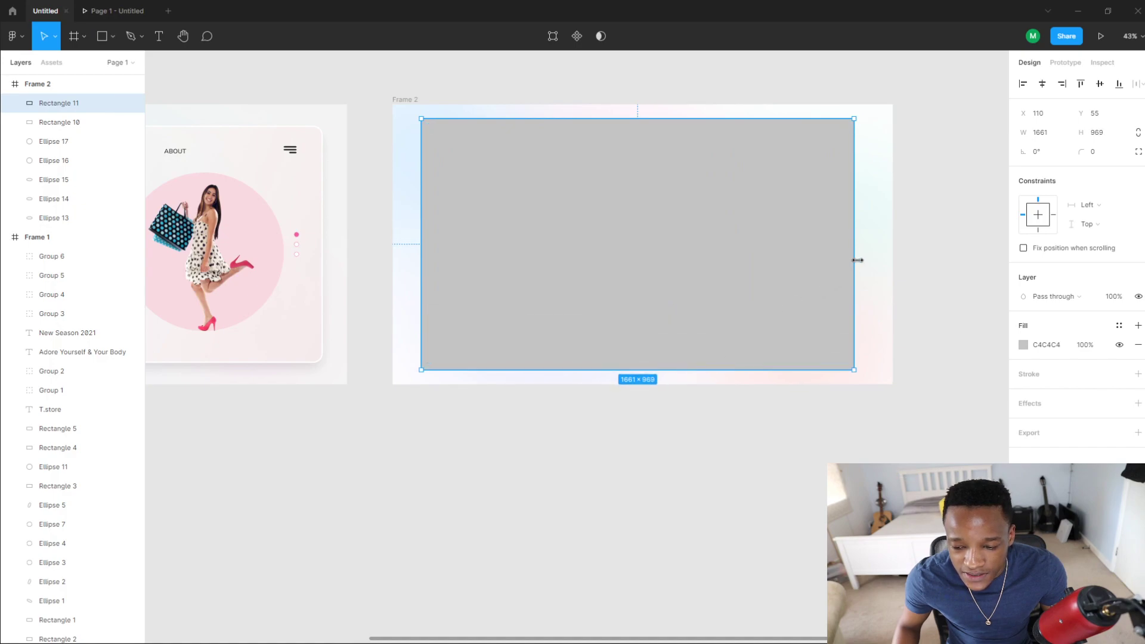
pyautogui.moveTo(857, 260); pyautogui.dragTo(881, 260)
# Step: Match the new grey rectangle to Frame 1's card by setting its width to 1734 and height to 915
pyautogui.hotkey('shift', '1')
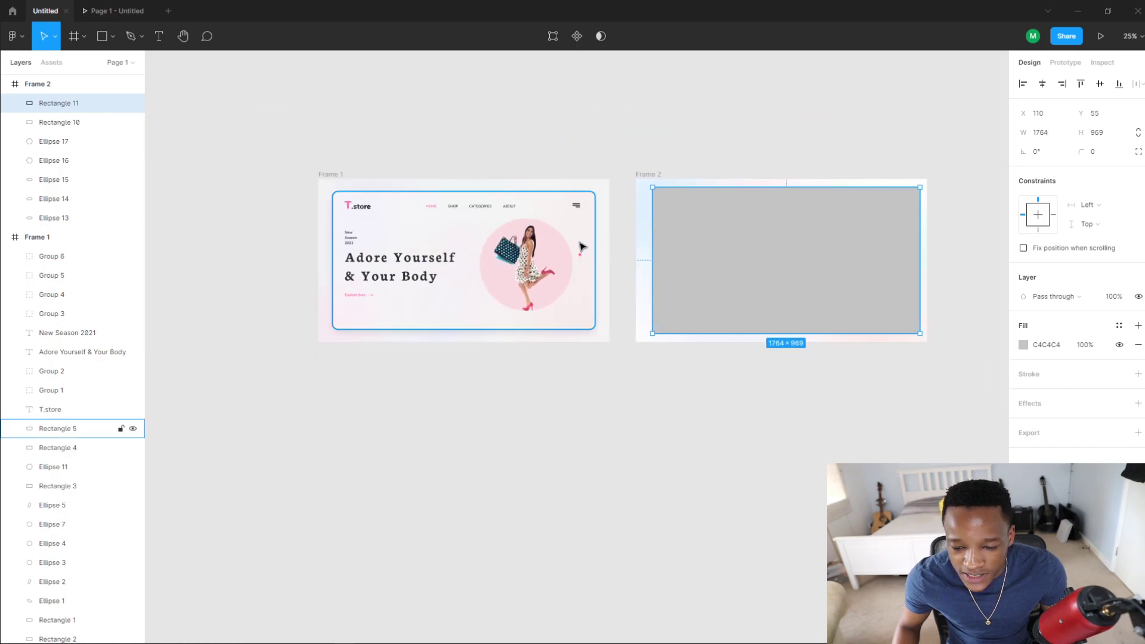
pyautogui.click(581, 247)
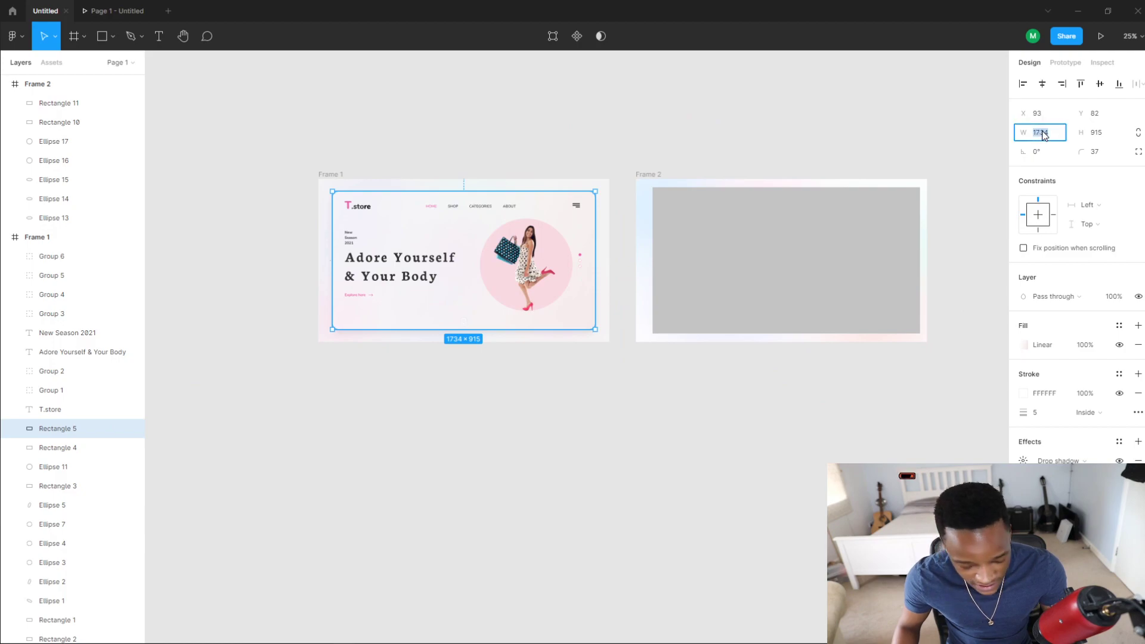
pyautogui.click(879, 209)
pyautogui.click(1057, 131)
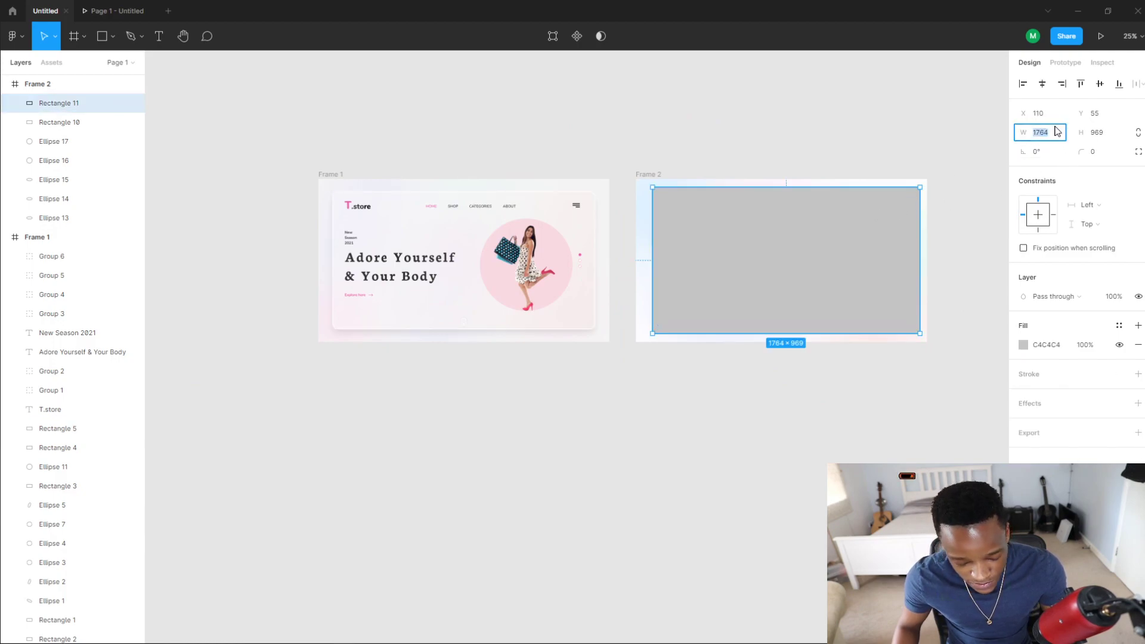
pyautogui.write('1734')
pyautogui.click(447, 234)
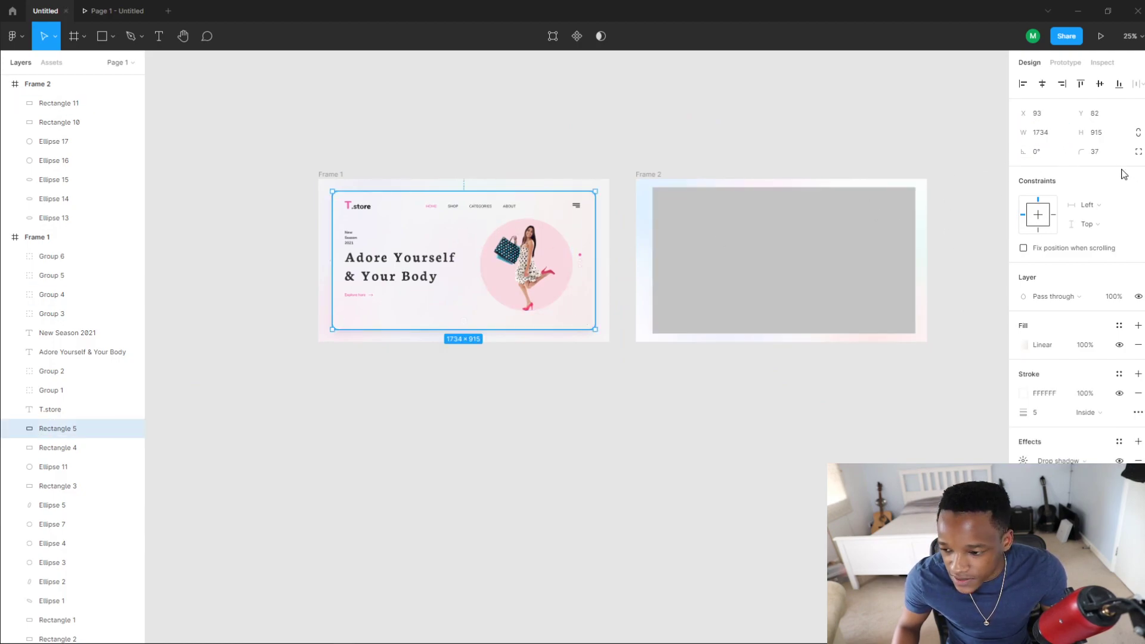
pyautogui.click(1099, 133)
pyautogui.click(846, 240)
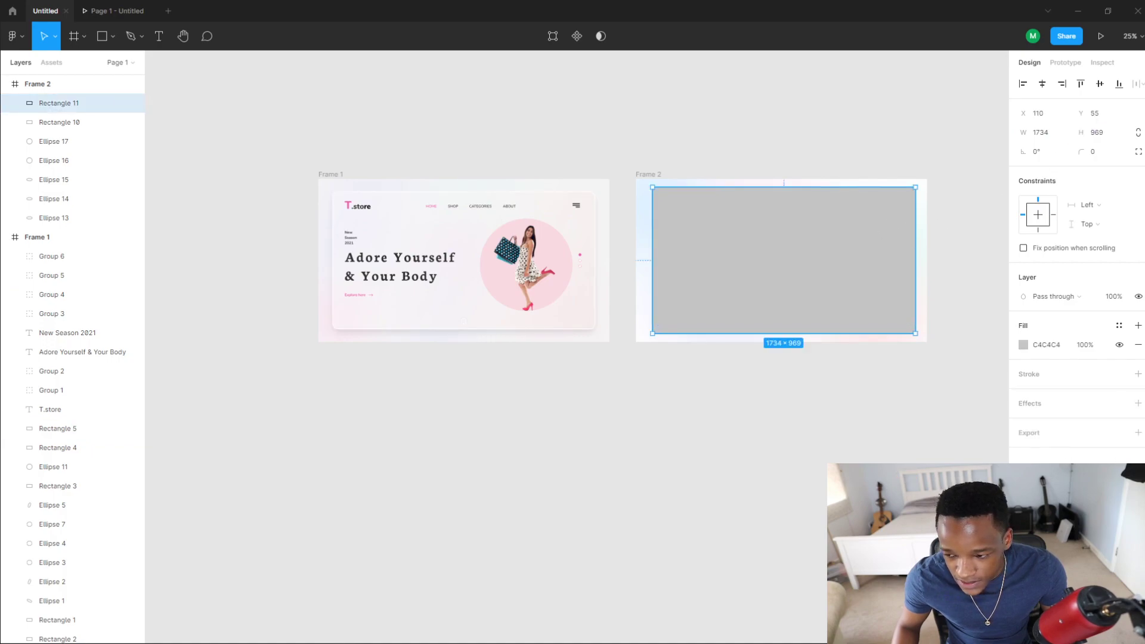
pyautogui.click(1107, 140)
pyautogui.write('915')
pyautogui.press('Return')
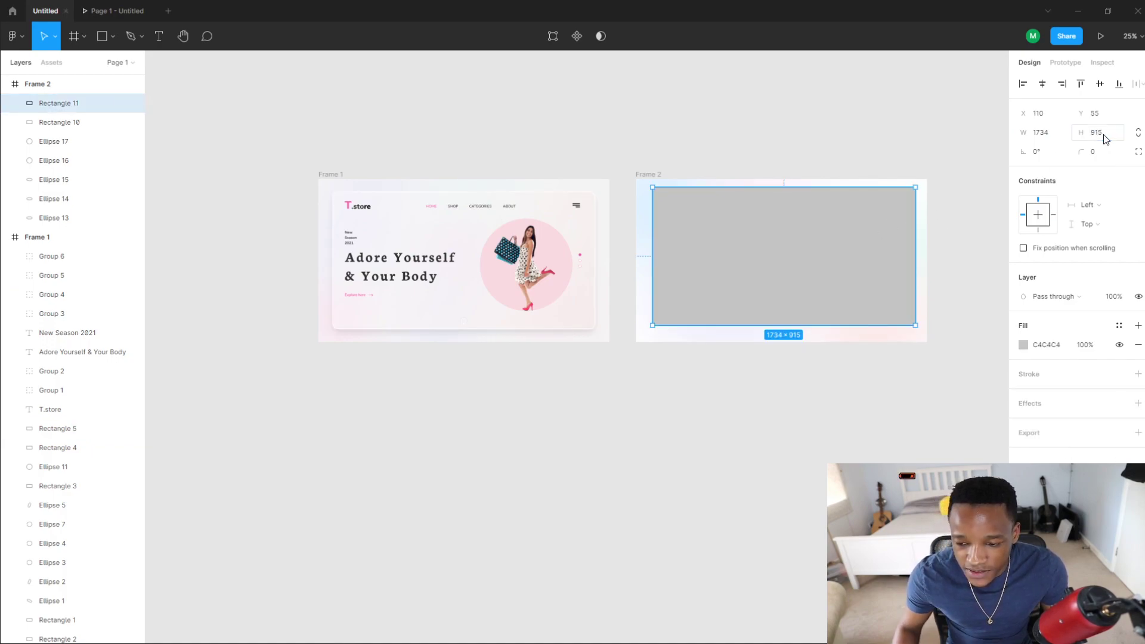
# Step: Center the grey rectangle in Frame 2 at X 93, Y 82 and round its corners to a radius of 37
pyautogui.scroll(5, 768, 209)
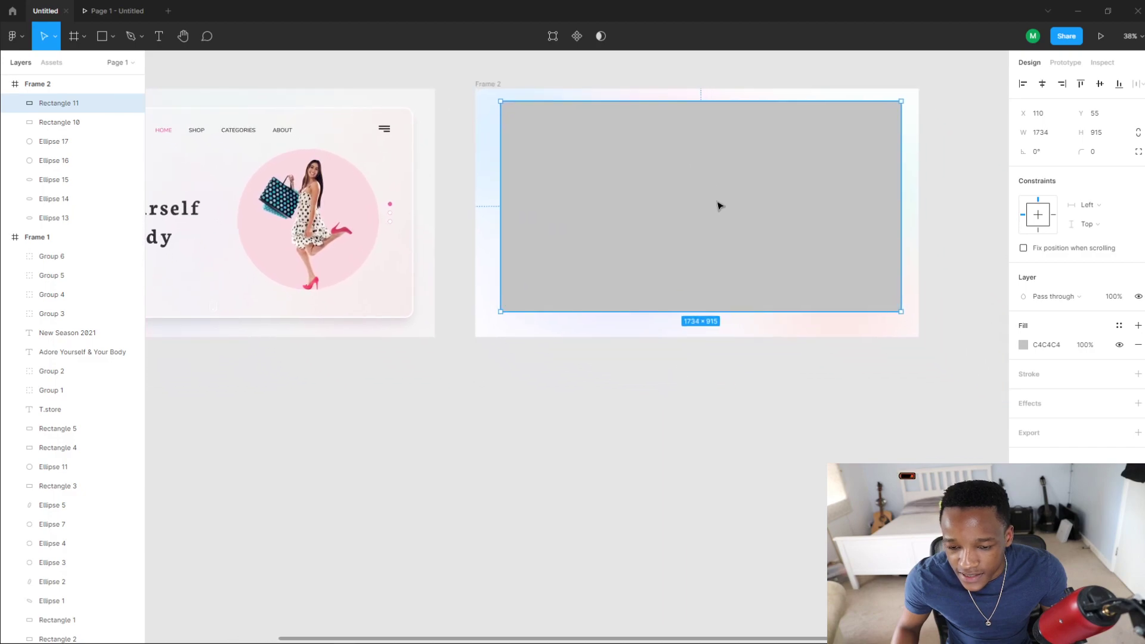
pyautogui.moveTo(721, 205); pyautogui.dragTo(712, 210)
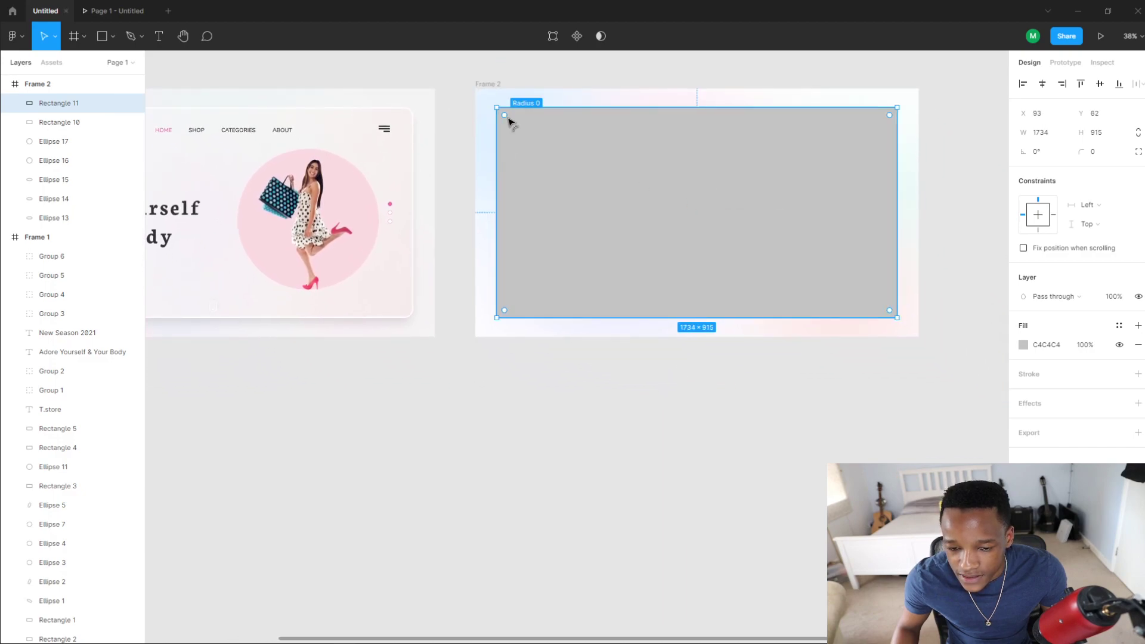
pyautogui.moveTo(505, 116); pyautogui.dragTo(513, 124)
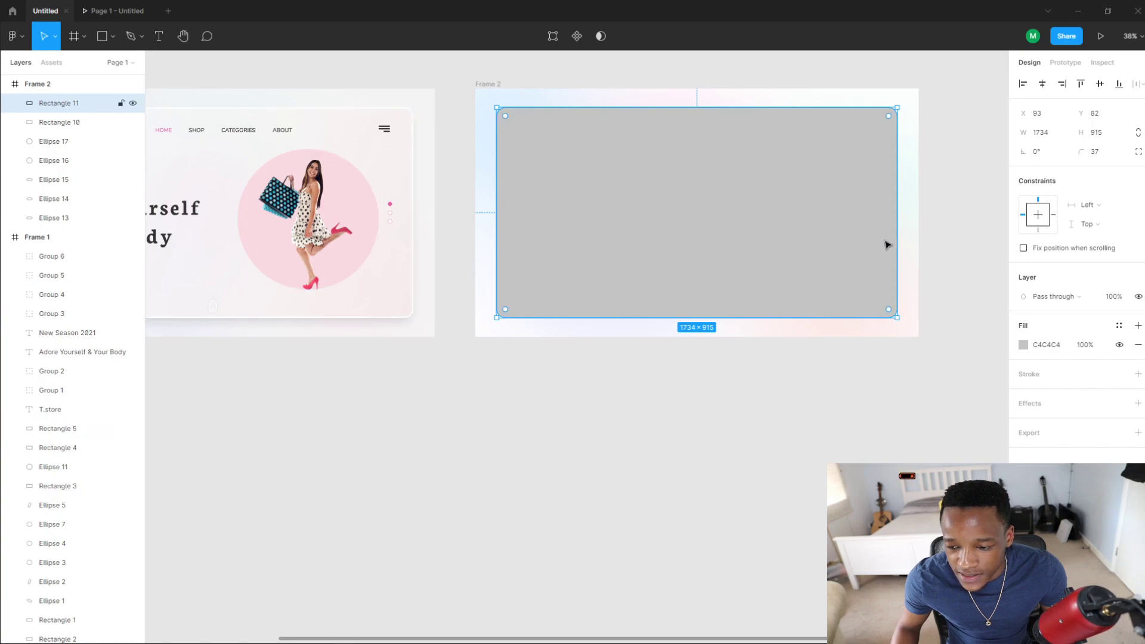
pyautogui.press('Escape')
pyautogui.scroll(-3, 871, 250)
pyautogui.click(618, 269)
pyautogui.scroll(2, 618, 266)
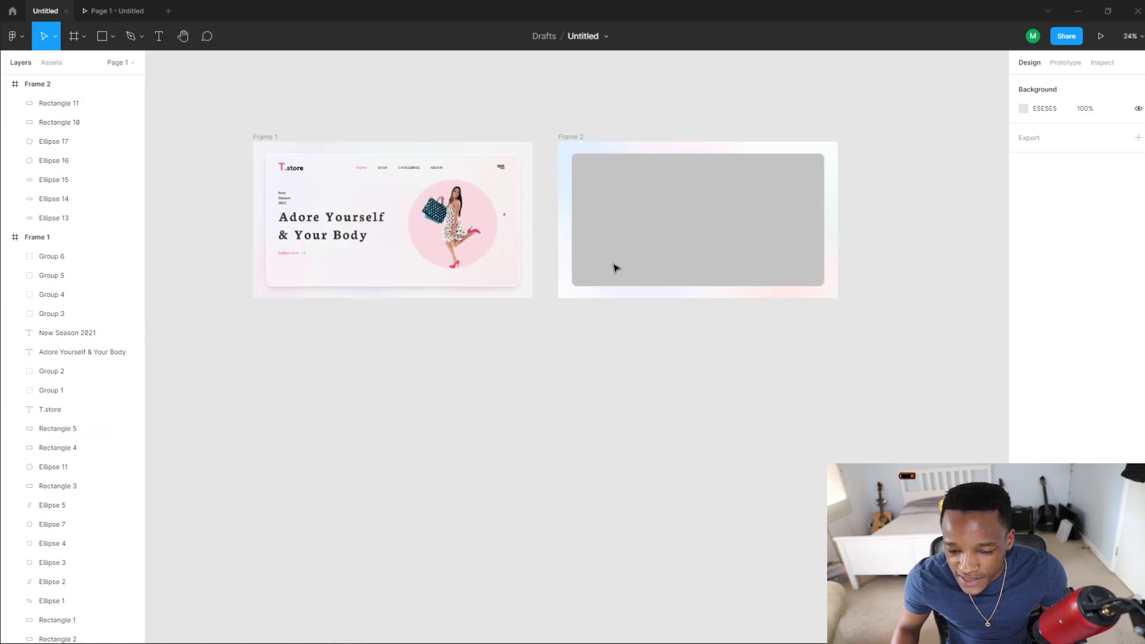
# Step: Change the grey rectangle's fill to a linear gradient running diagonally from its lower-right area to its upper-left corner
pyautogui.click(636, 244)
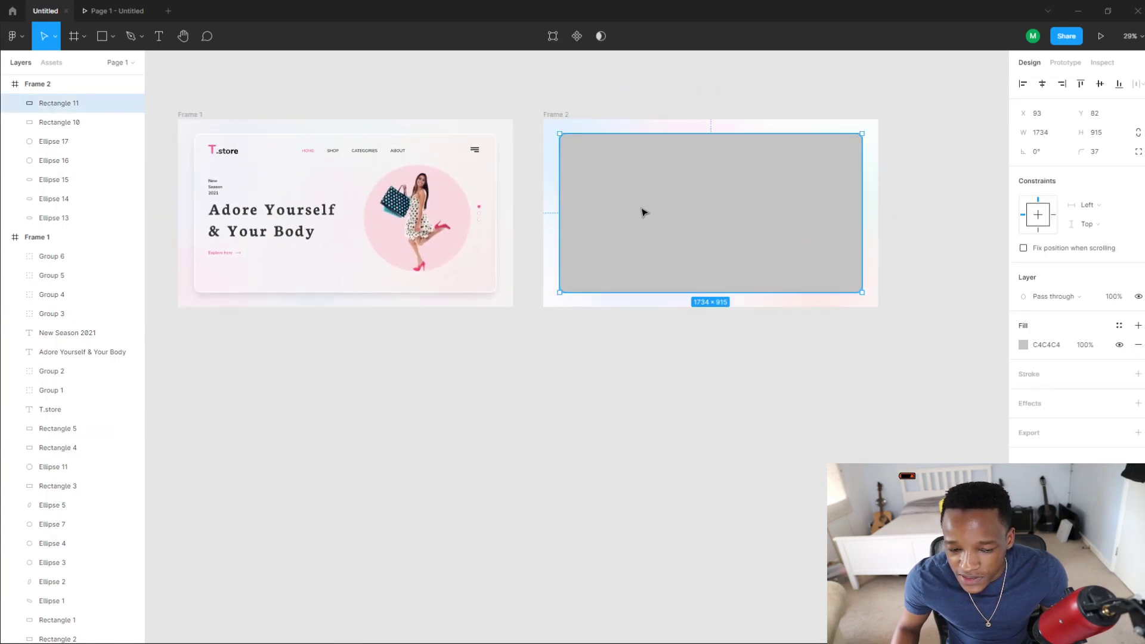
pyautogui.click(1024, 345)
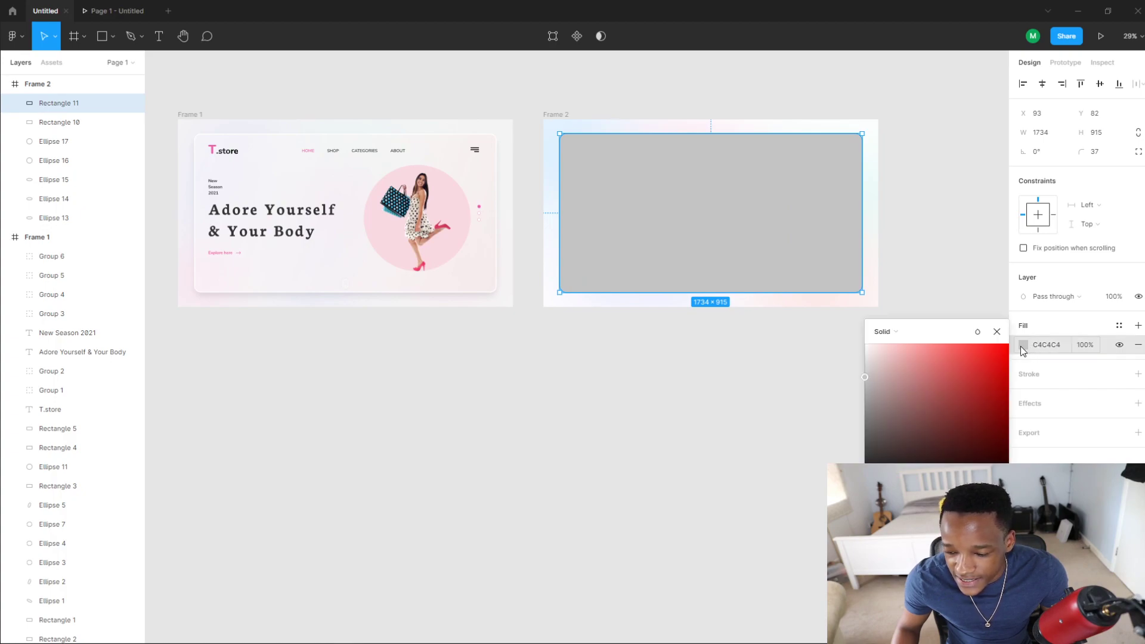
pyautogui.click(884, 331)
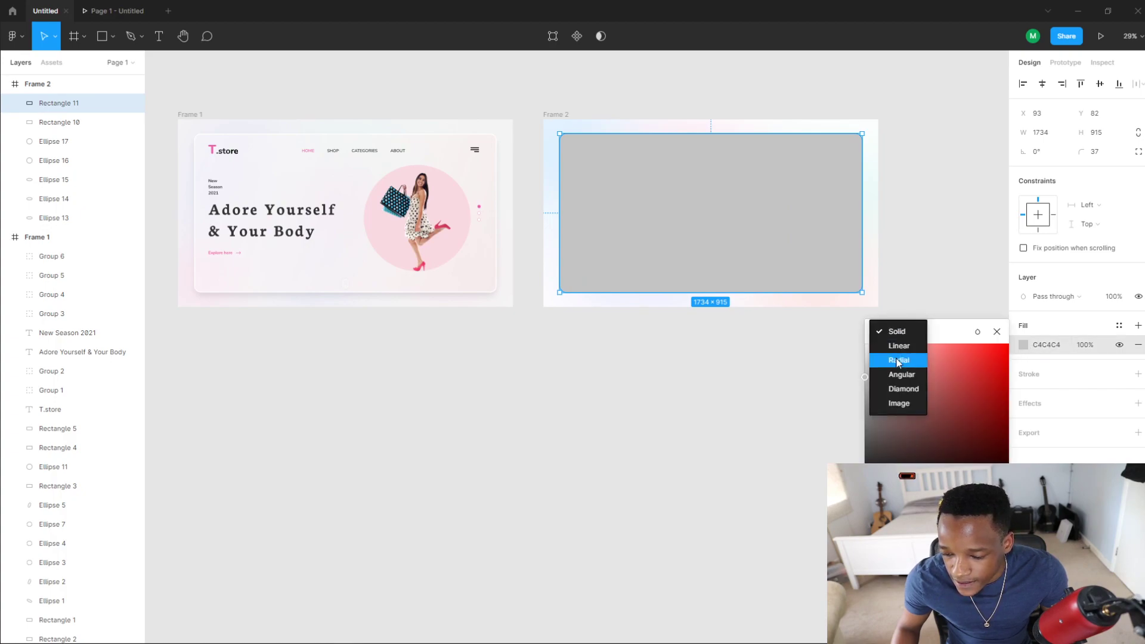
pyautogui.click(901, 356)
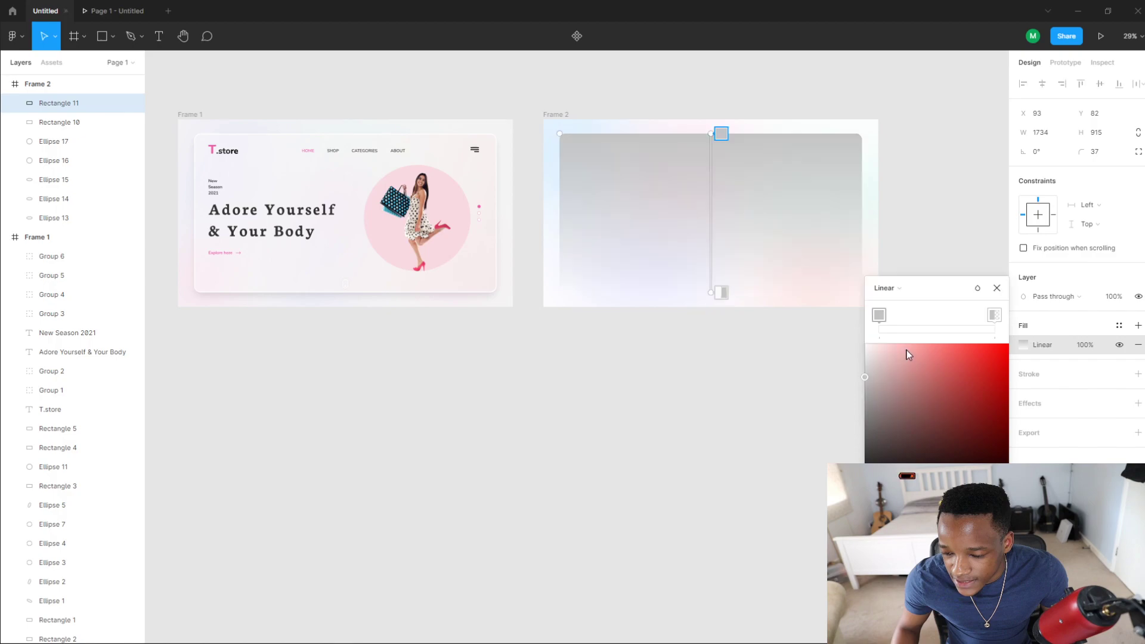
pyautogui.moveTo(710, 133); pyautogui.dragTo(812, 263)
pyautogui.click(714, 295)
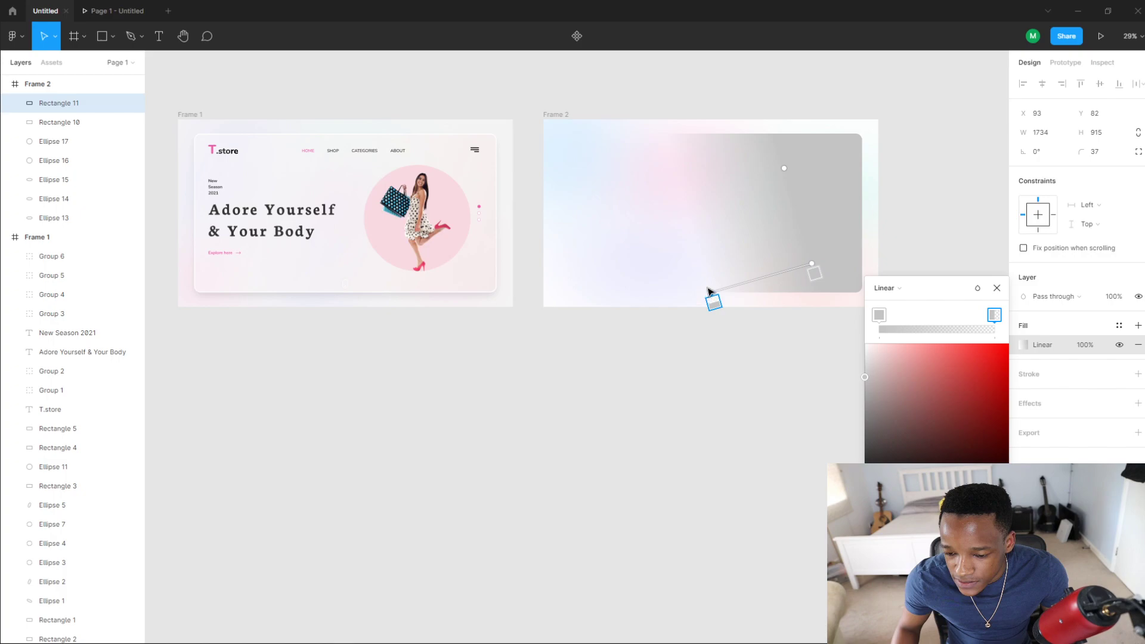
pyautogui.moveTo(712, 297); pyautogui.dragTo(552, 121)
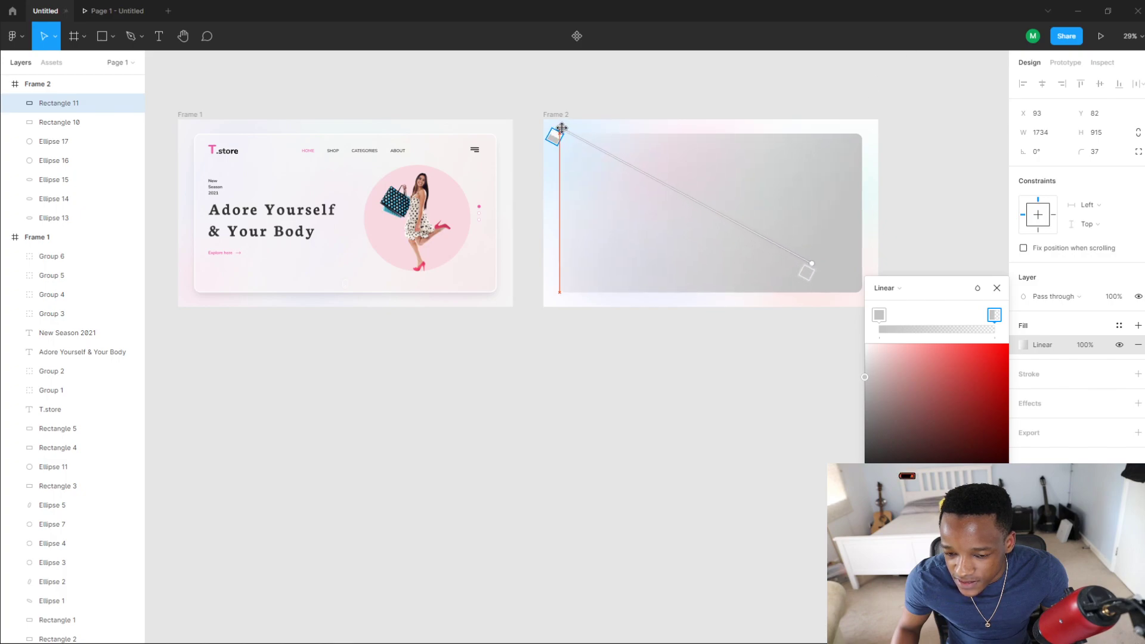
# Step: Recolor the lower-right gradient stop a muted pink and make the upper-left stop opaque white
pyautogui.click(876, 317)
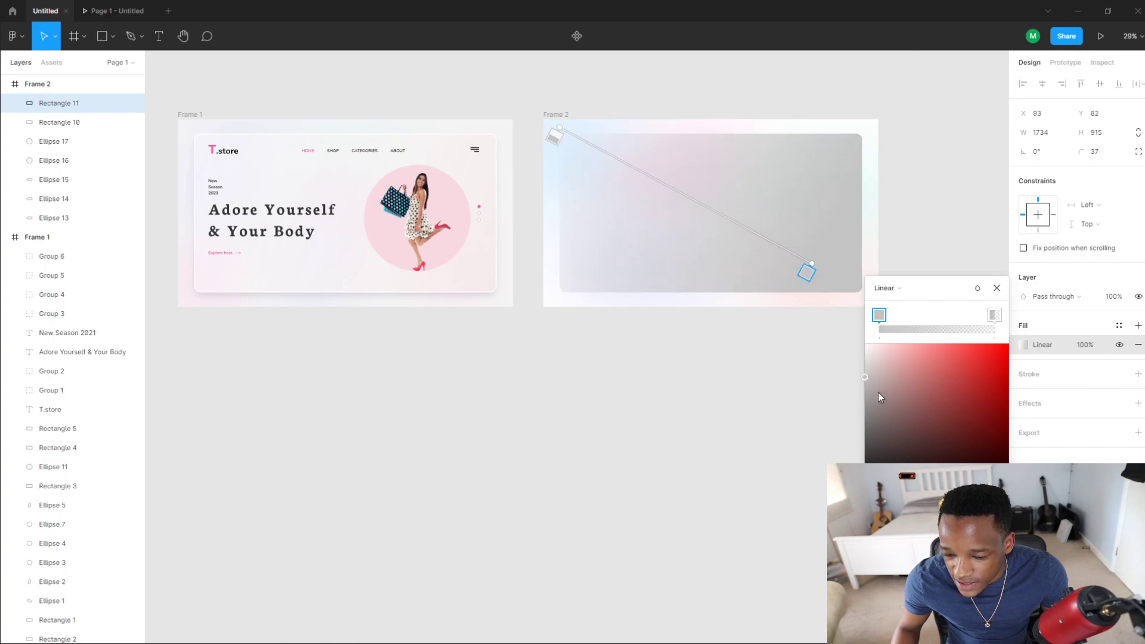
pyautogui.moveTo(878, 392); pyautogui.dragTo(818, 306)
pyautogui.click(900, 372)
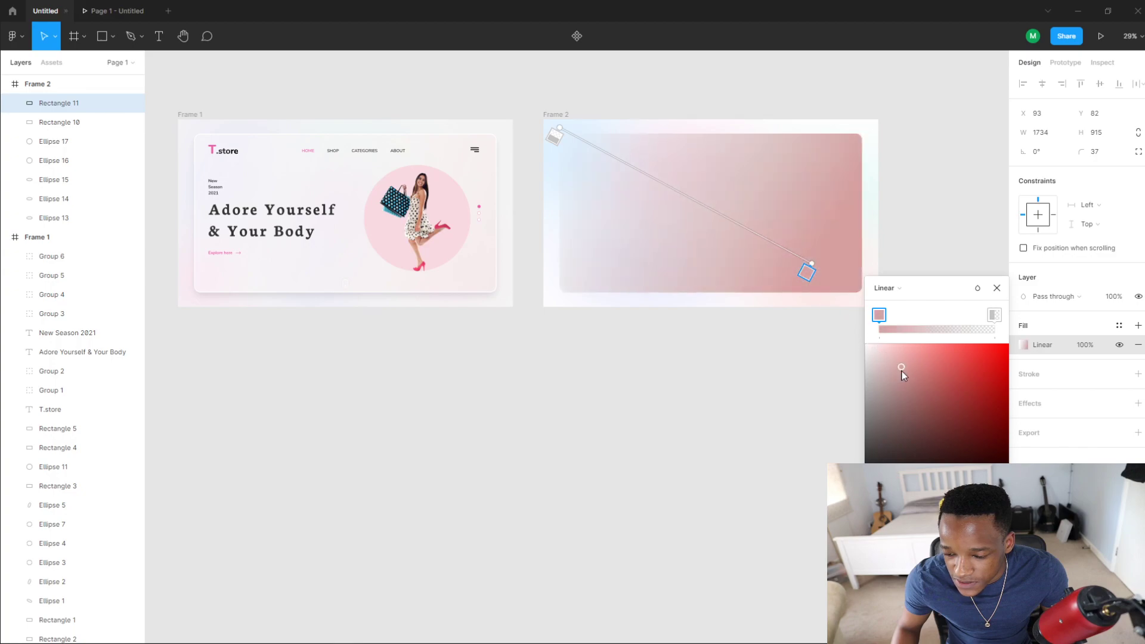
pyautogui.click(994, 315)
pyautogui.moveTo(932, 364); pyautogui.dragTo(833, 293)
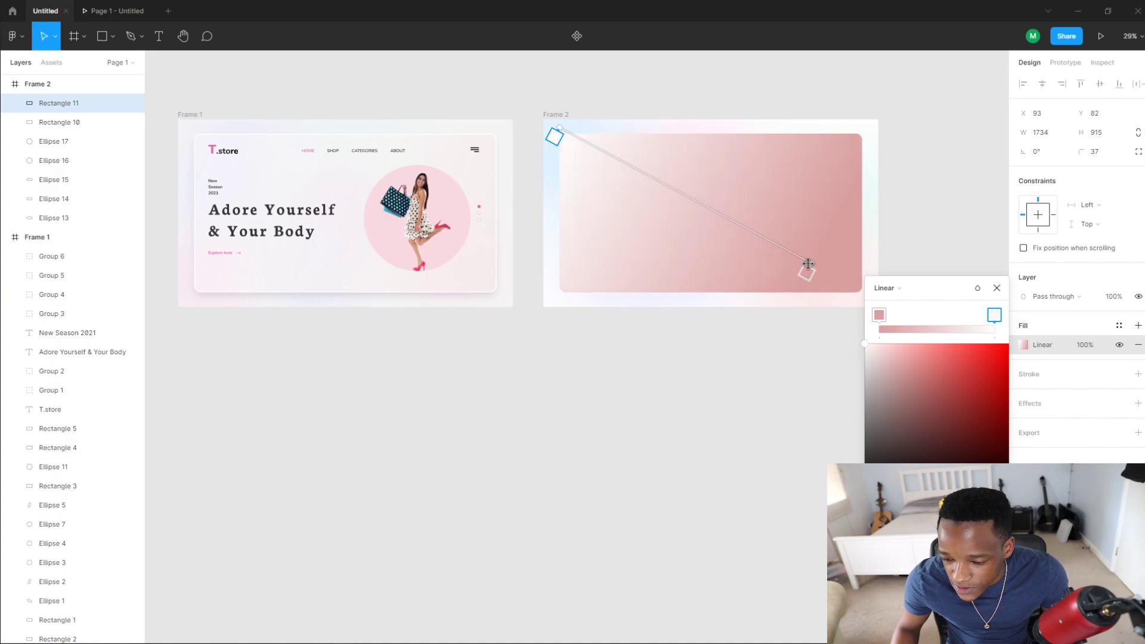
# Step: Extend the gradient to the rectangle's lower-right corner and make that end's stop a translucent pale pink
pyautogui.moveTo(811, 263); pyautogui.dragTo(864, 292)
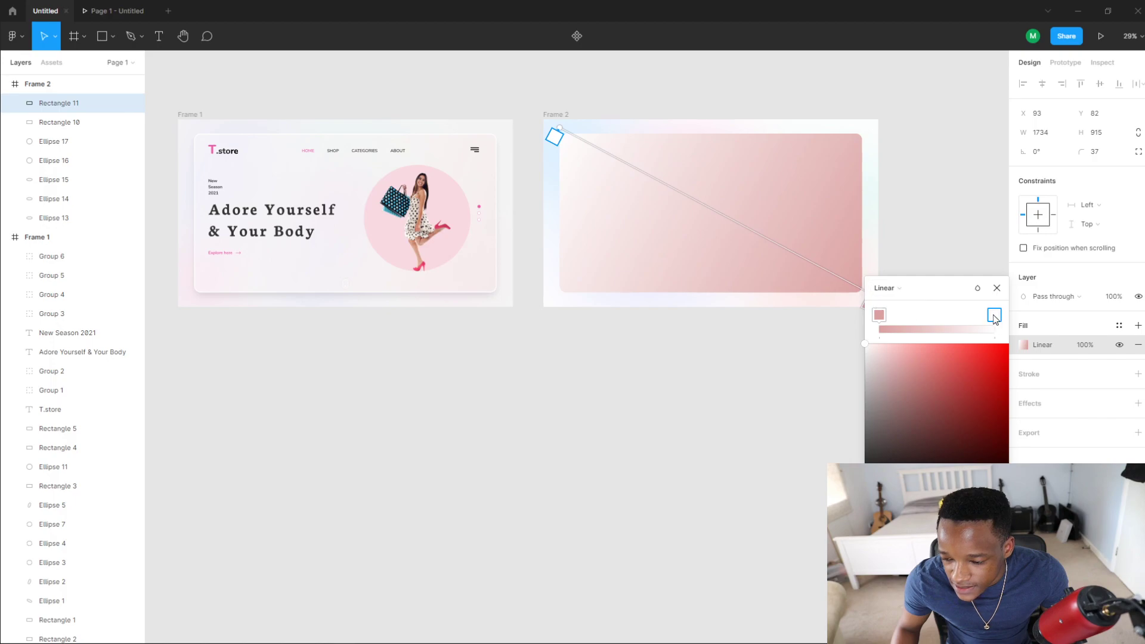
pyautogui.click(877, 316)
pyautogui.moveTo(901, 387); pyautogui.dragTo(859, 377)
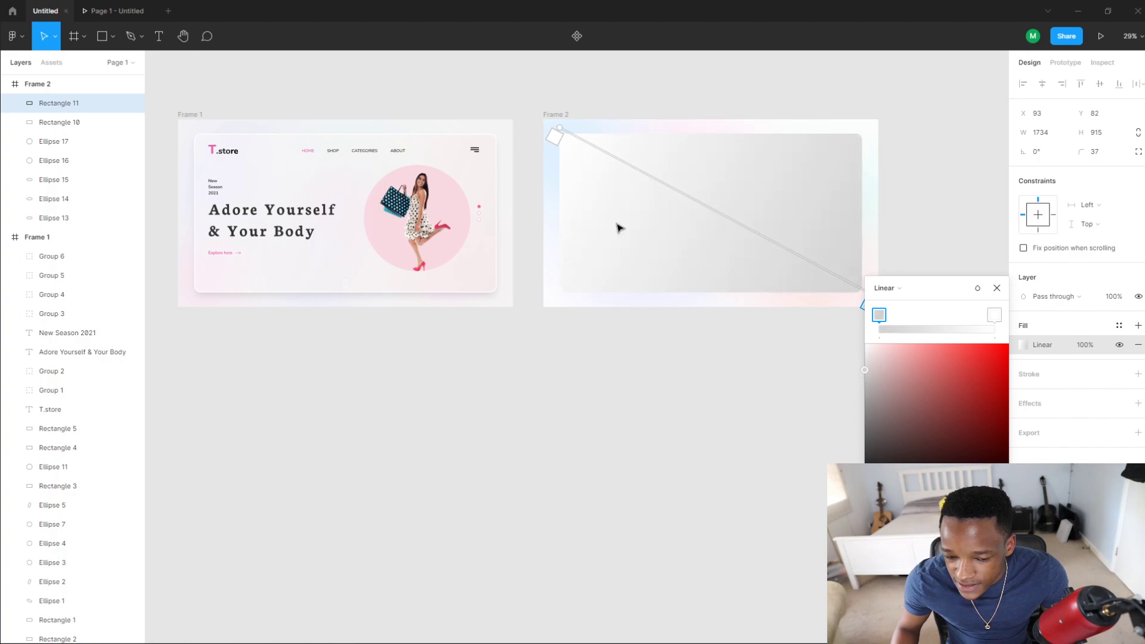
pyautogui.click(955, 355)
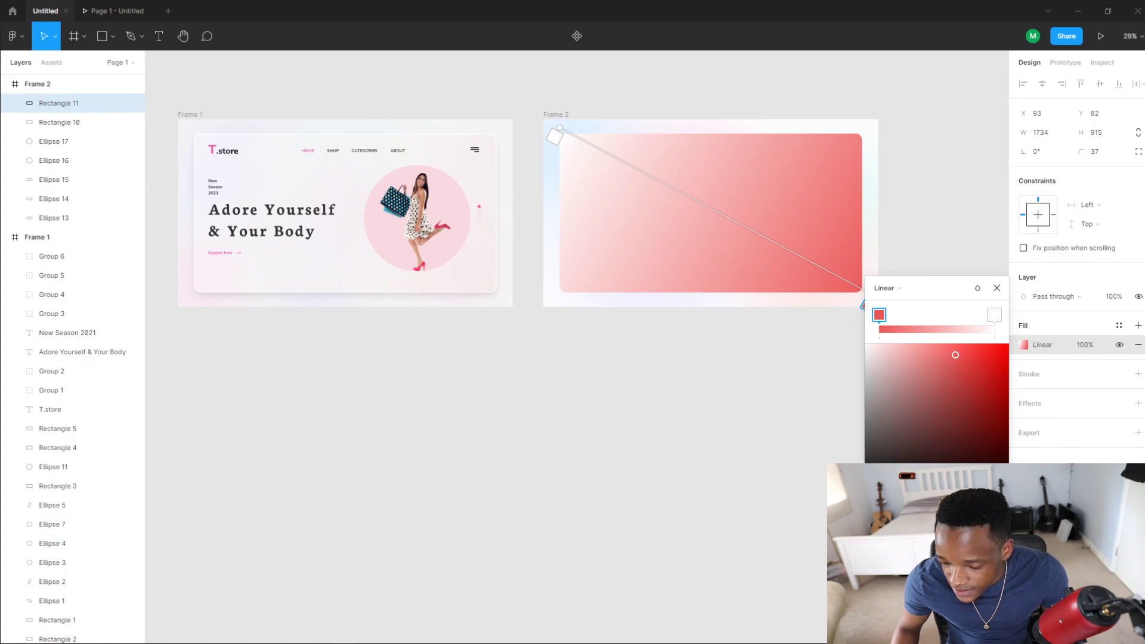
pyautogui.click(882, 348)
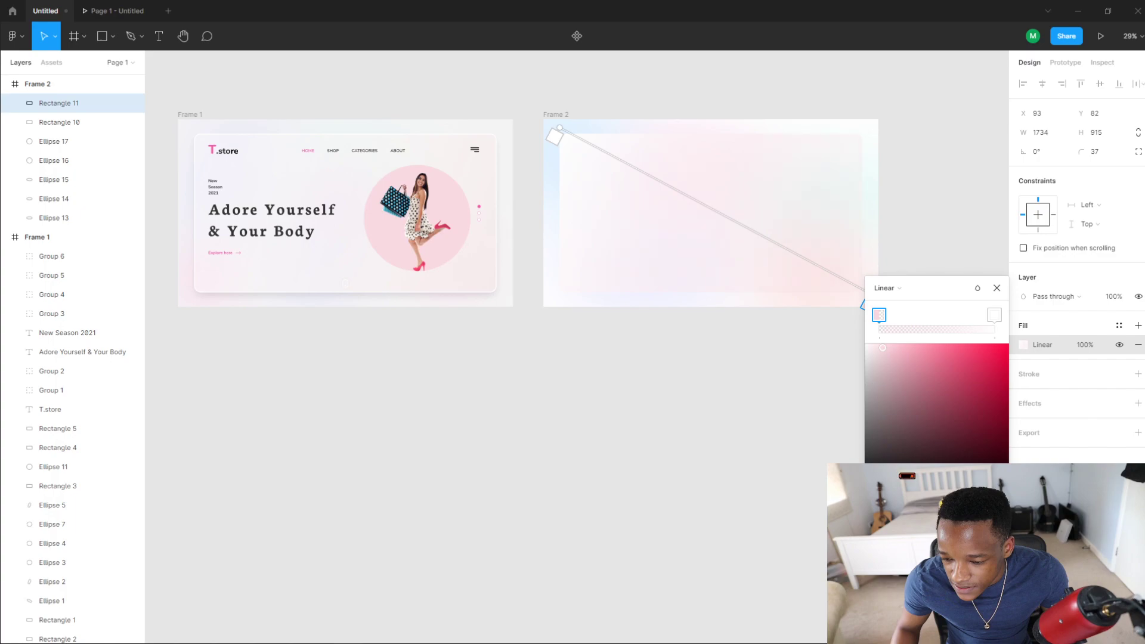
# Step: Set the gradient's upper-left stop to white and finish editing the rectangle's fill
pyautogui.click(553, 135)
pyautogui.moveTo(867, 348); pyautogui.dragTo(860, 355)
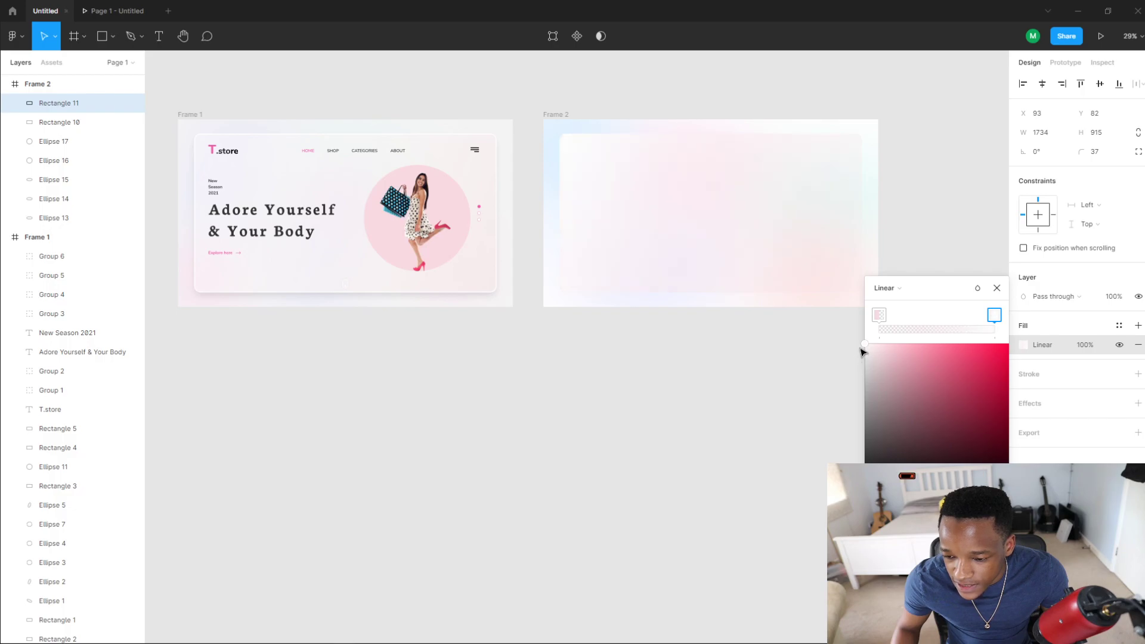
pyautogui.doubleClick(763, 241)
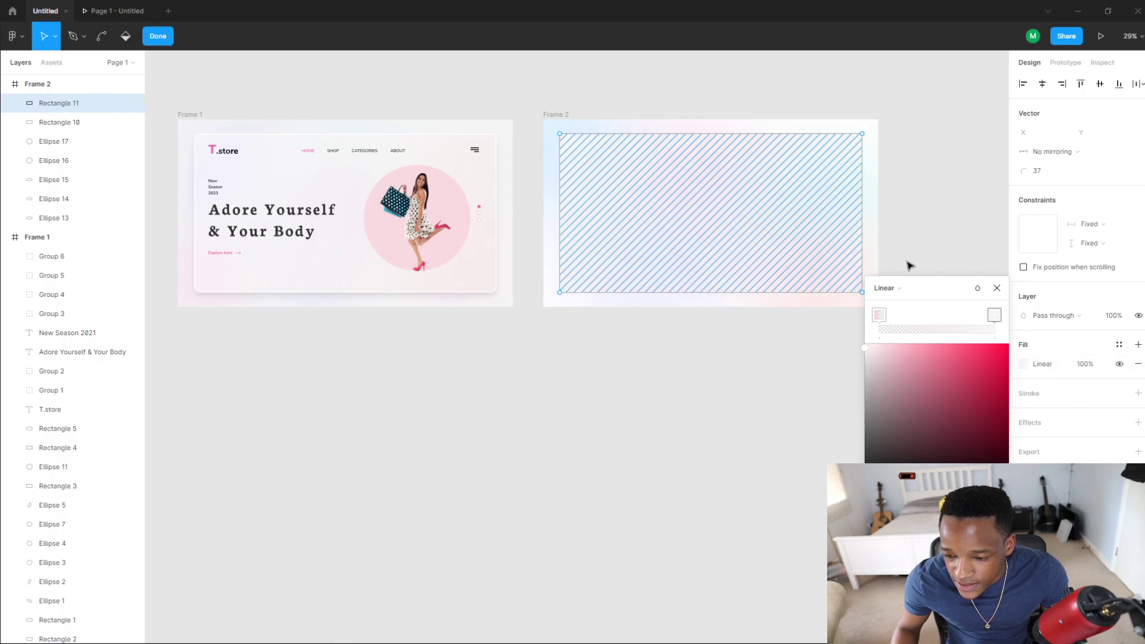
pyautogui.click(783, 430)
pyautogui.click(781, 389)
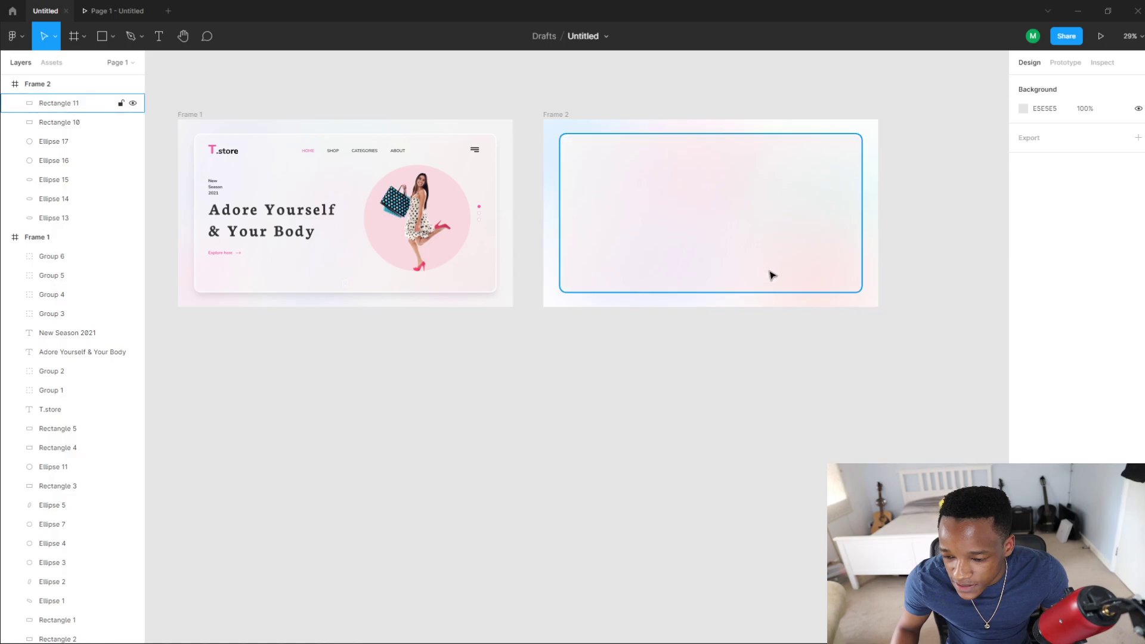
pyautogui.doubleClick(774, 271)
pyautogui.click(855, 454)
# Step: Add an inside stroke to Frame 2's rounded rectangle with a thickness of 6
pyautogui.click(791, 285)
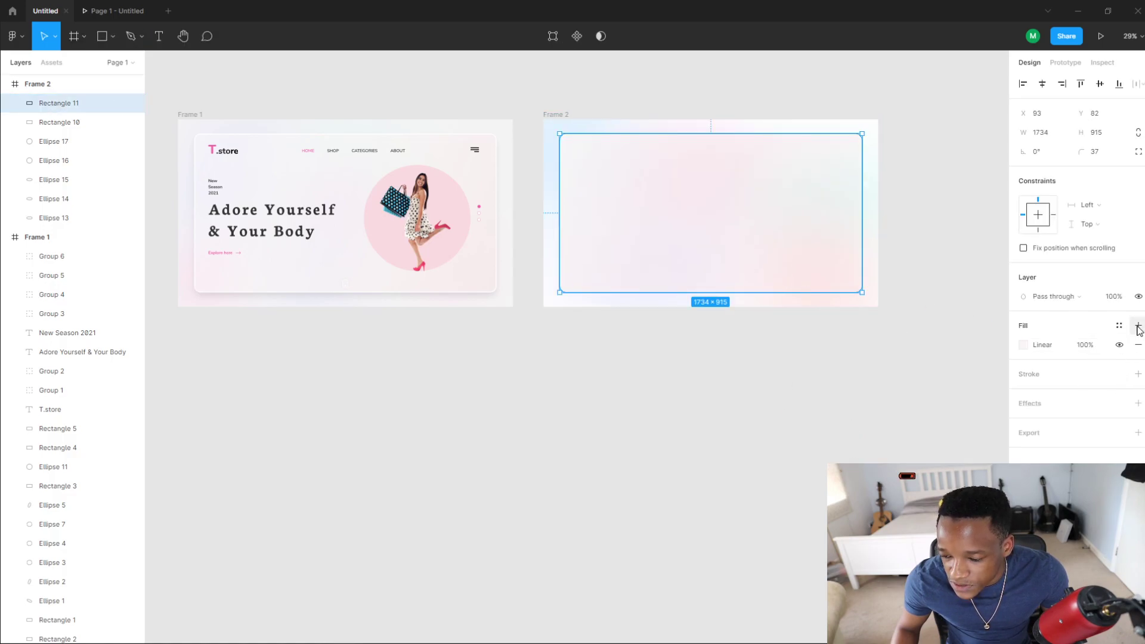
pyautogui.click(1138, 374)
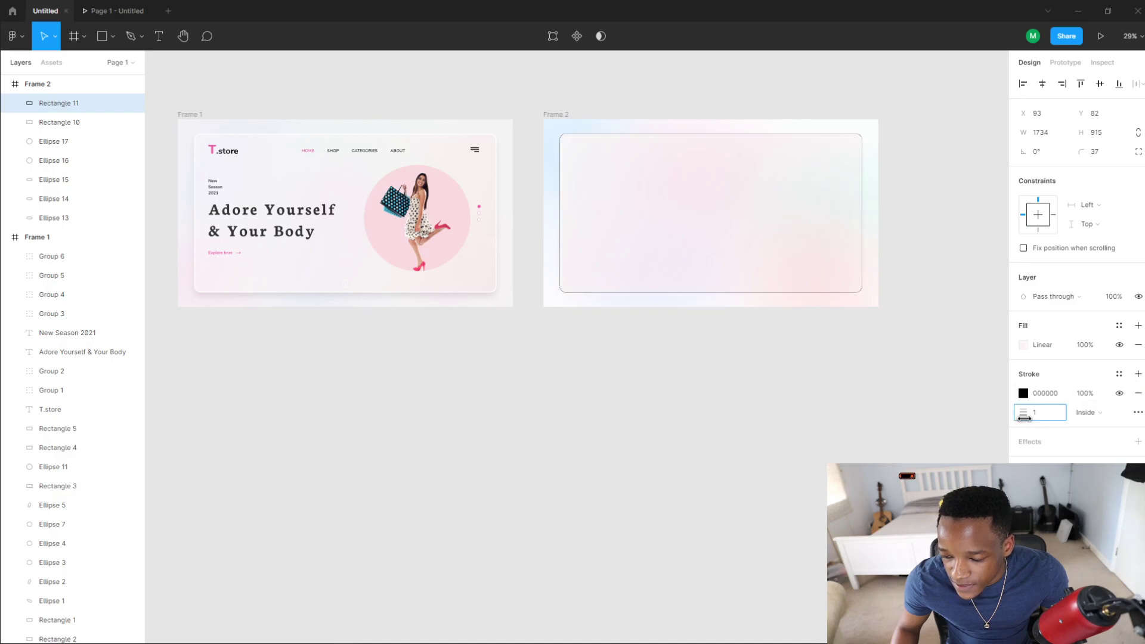
pyautogui.moveTo(1023, 417); pyautogui.dragTo(1030, 420)
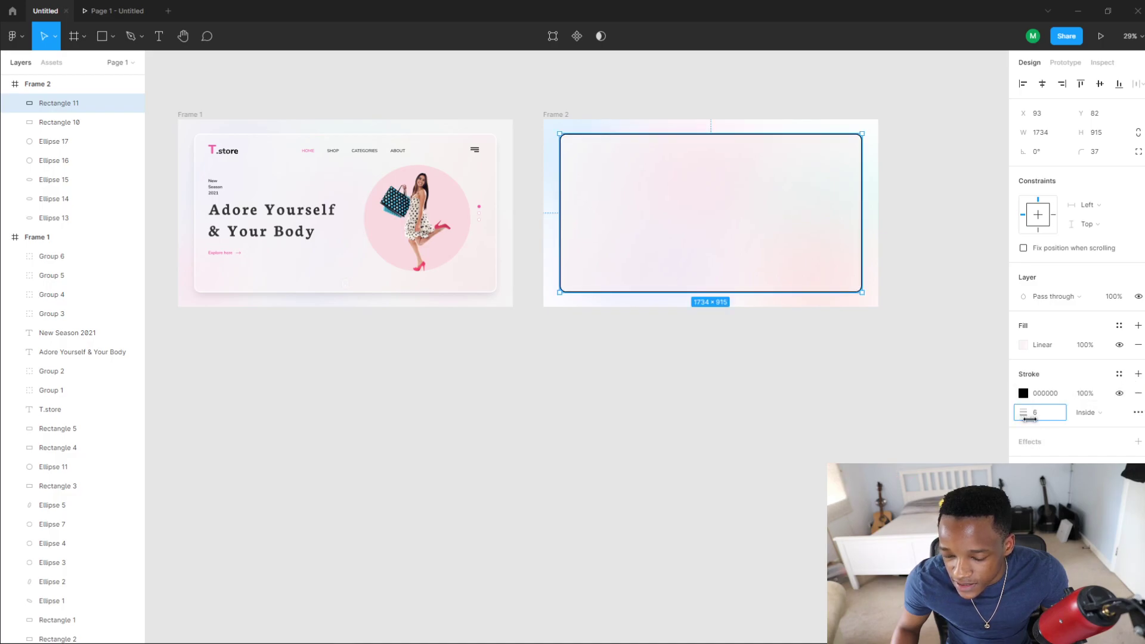
# Step: Recolor the rounded rectangle's black stroke to white, like the outline of Frame 1's card
pyautogui.scroll(5, 447, 268)
pyautogui.click(530, 287)
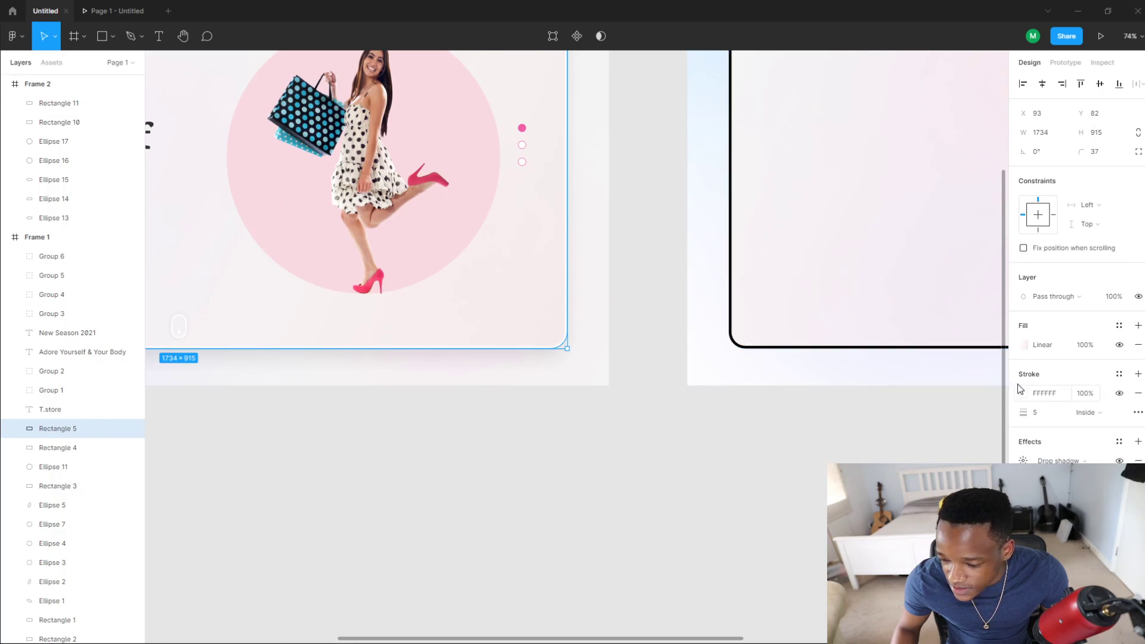
pyautogui.click(774, 347)
pyautogui.click(1023, 393)
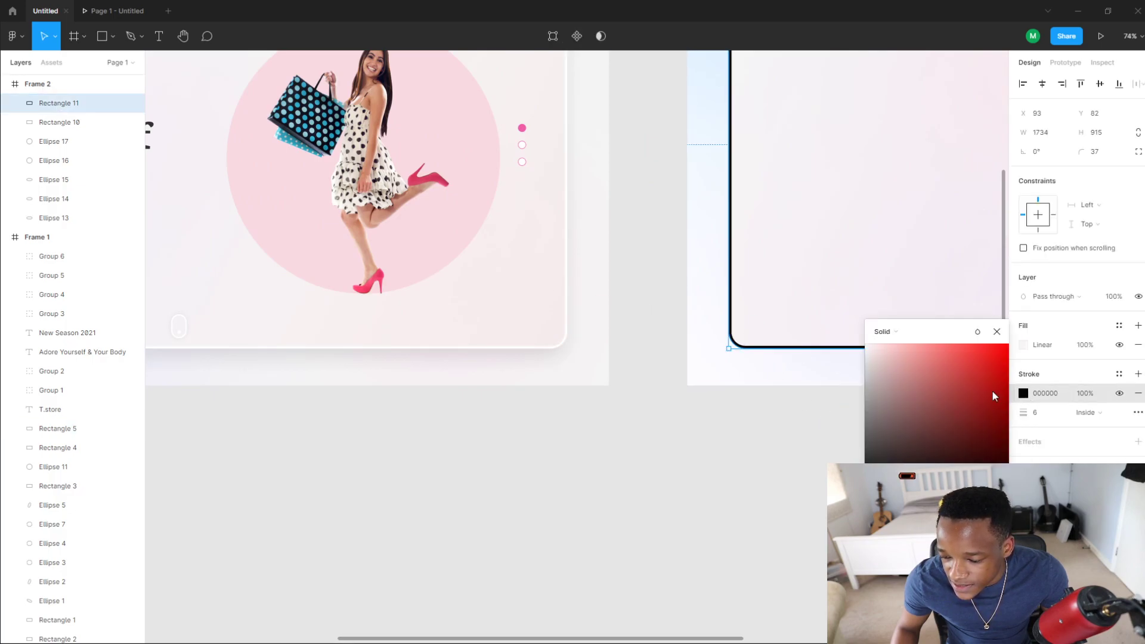
pyautogui.click(708, 447)
pyautogui.scroll(-5, 713, 441)
pyautogui.hscroll(3, 656, 419)
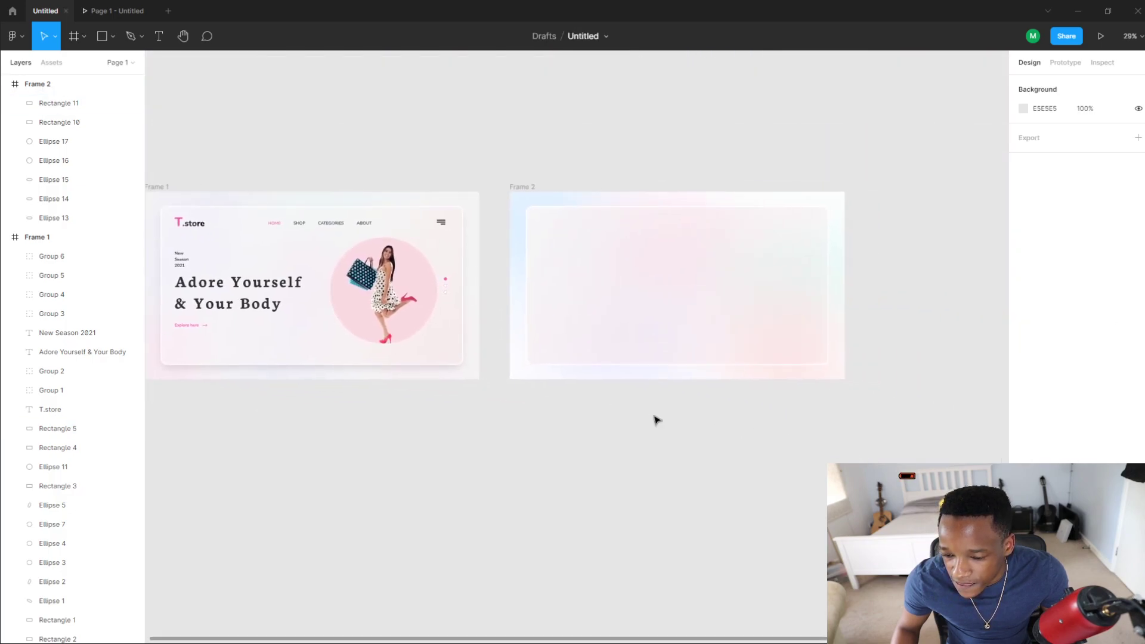
# Step: Make the pink stop of the gradient fill on Frame 2's rounded rectangle opaque and shift its color to a pale greyish pink
pyautogui.scroll(1, 698, 381)
pyautogui.click(707, 334)
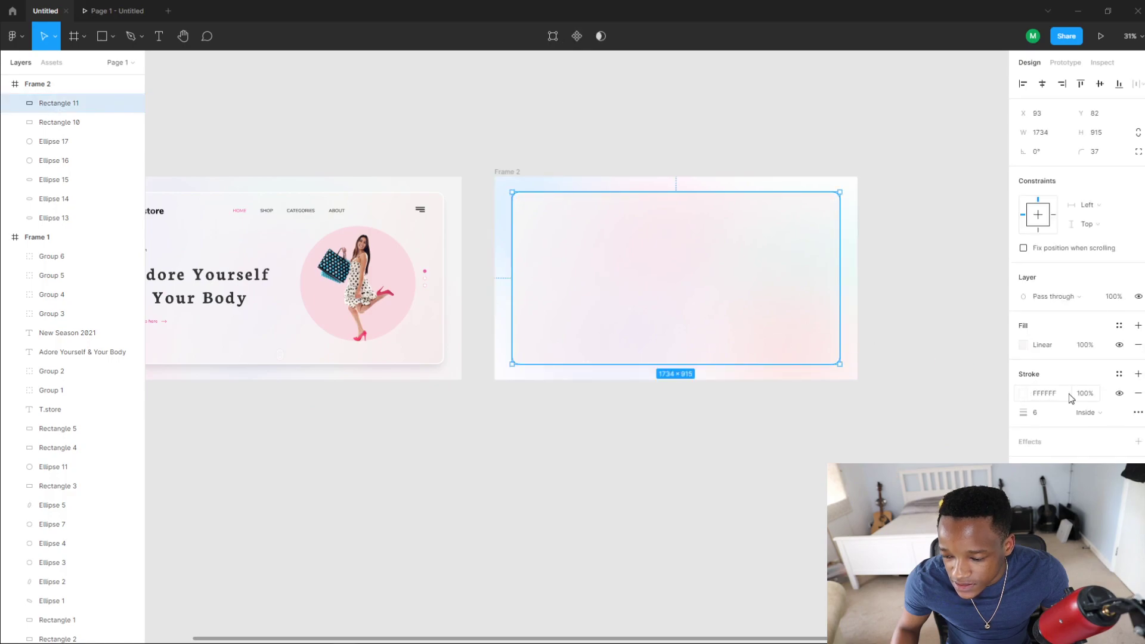
pyautogui.click(1023, 393)
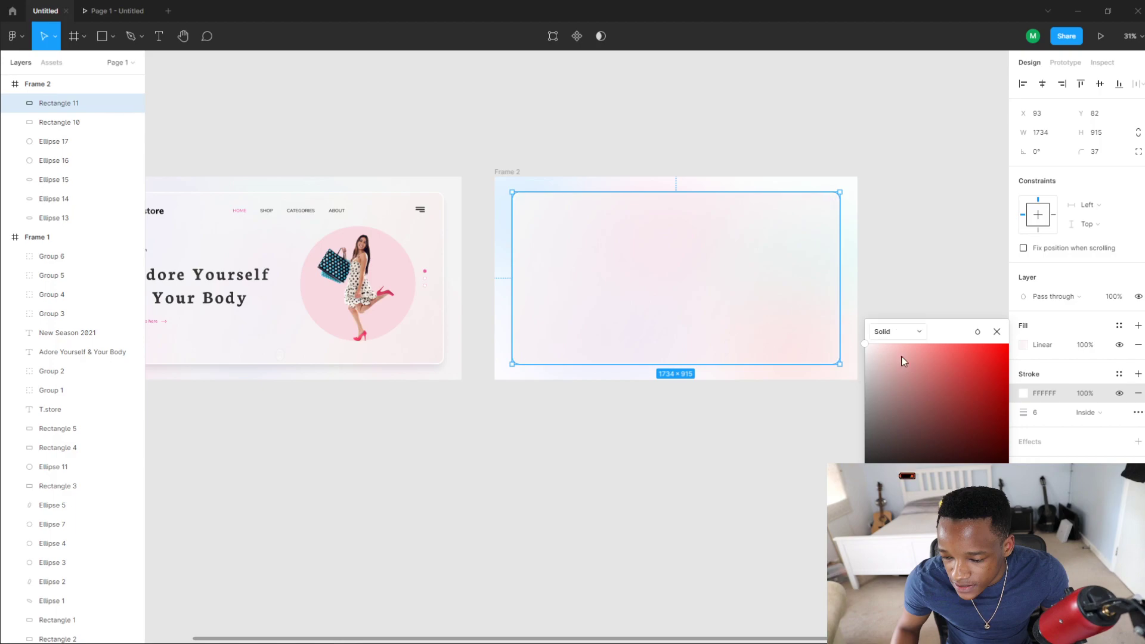
pyautogui.click(1024, 342)
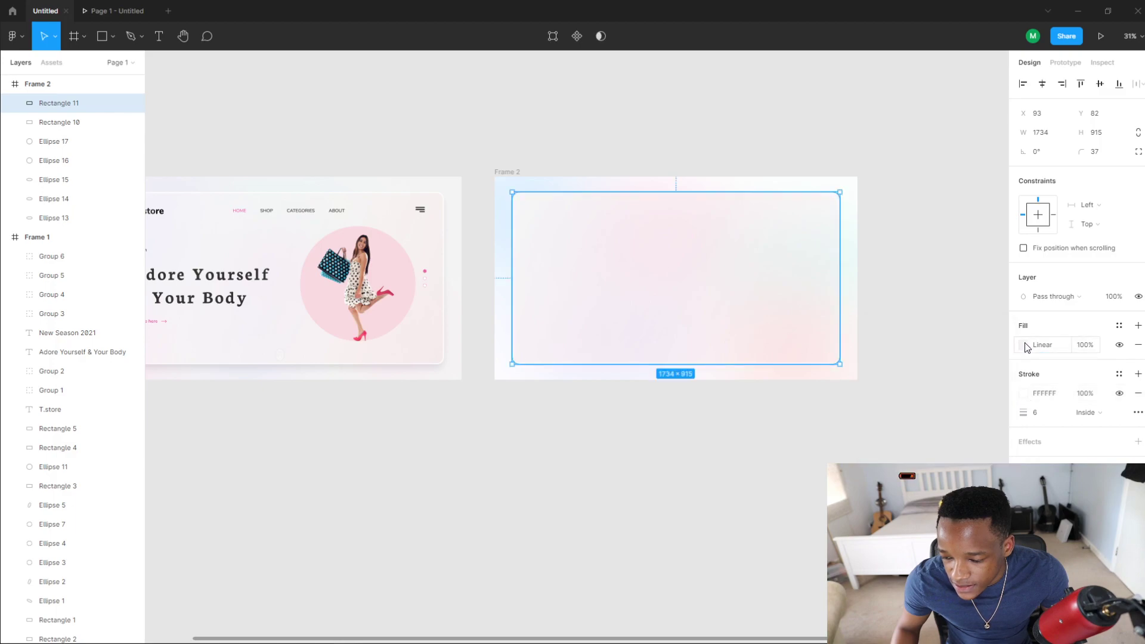
pyautogui.click(1026, 346)
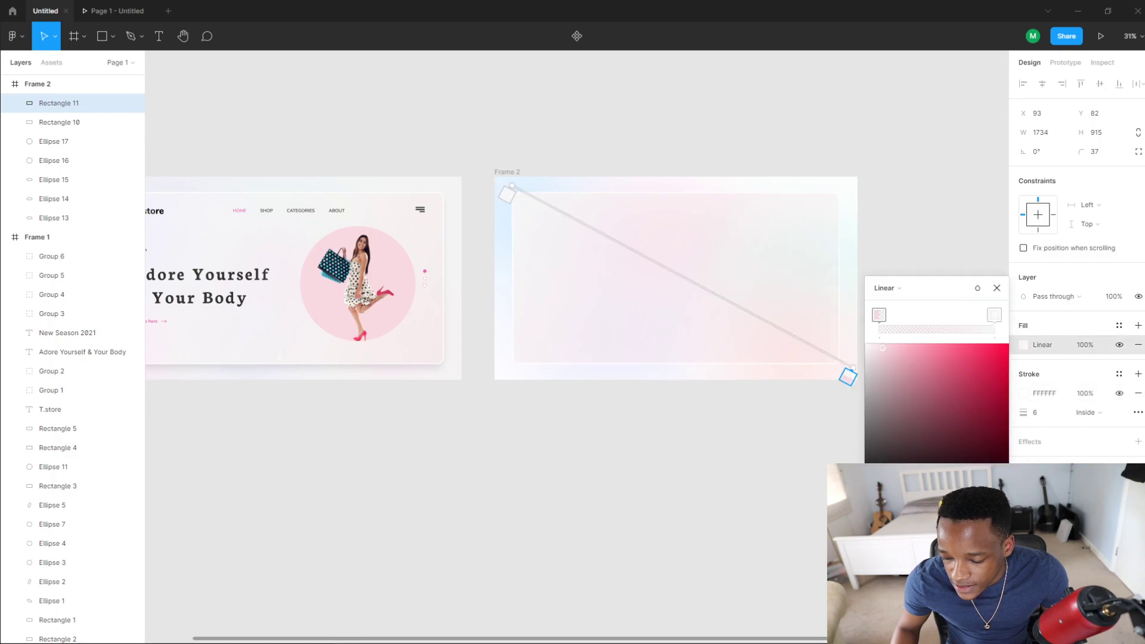
pyautogui.click(880, 317)
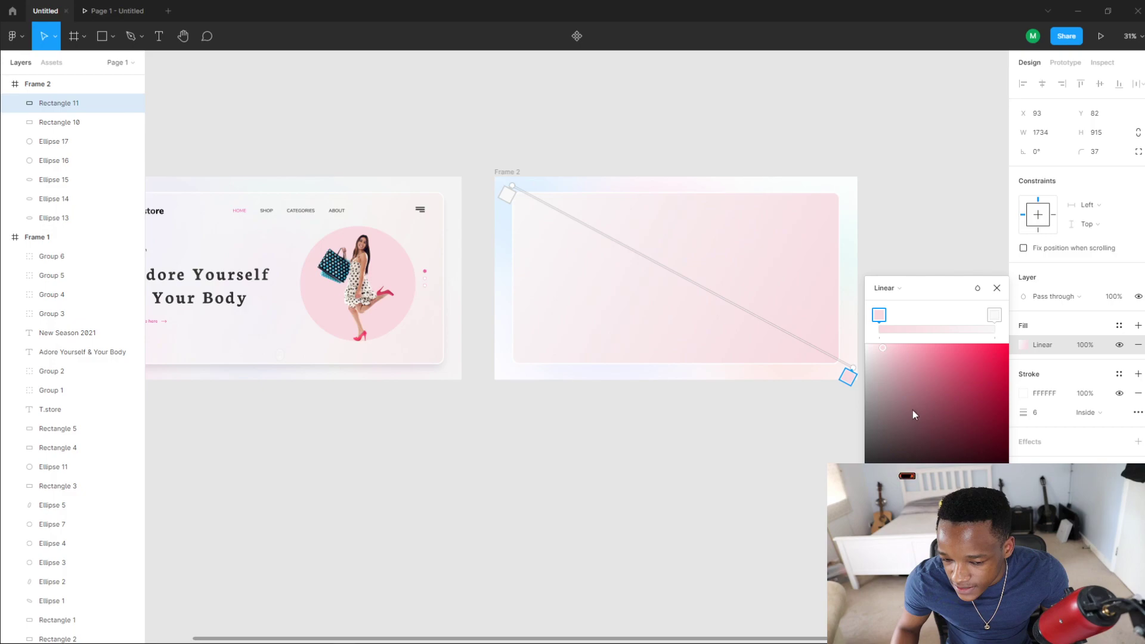
pyautogui.moveTo(882, 346)
pyautogui.mouseDown()
pyautogui.moveTo(869, 378)
pyautogui.moveTo(853, 370)
pyautogui.moveTo(874, 357)
pyautogui.mouseUp()
pyautogui.click(746, 470)
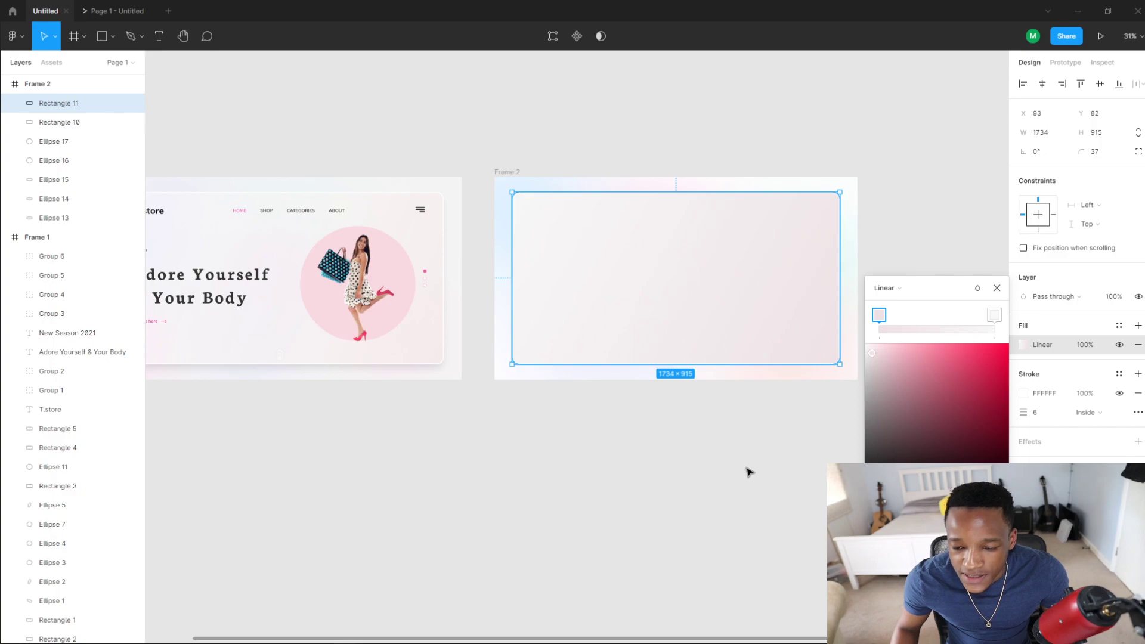
pyautogui.click(746, 471)
# Step: Examine both color stops of the linear gradient fill on Frame 1's card for comparison
pyautogui.scroll(-1, 684, 473)
pyautogui.scroll(-2, 685, 475)
pyautogui.scroll(5, 655, 470)
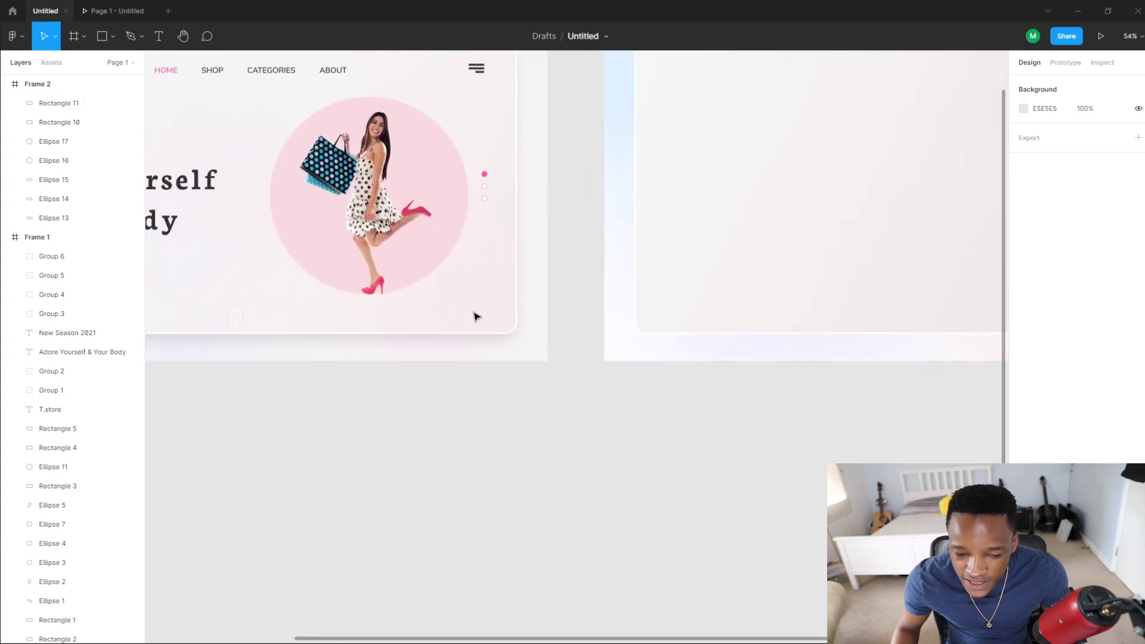
pyautogui.click(465, 301)
pyautogui.click(1026, 347)
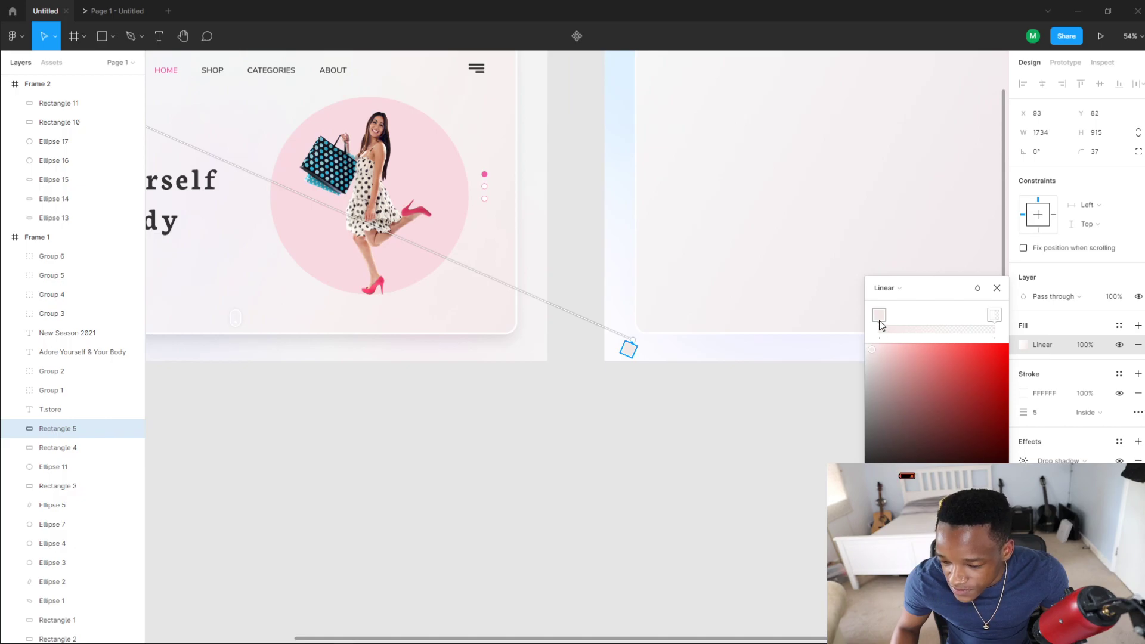
pyautogui.scroll(-4, 796, 408)
pyautogui.moveTo(598, 426); pyautogui.dragTo(678, 402)
pyautogui.scroll(6, 478, 207)
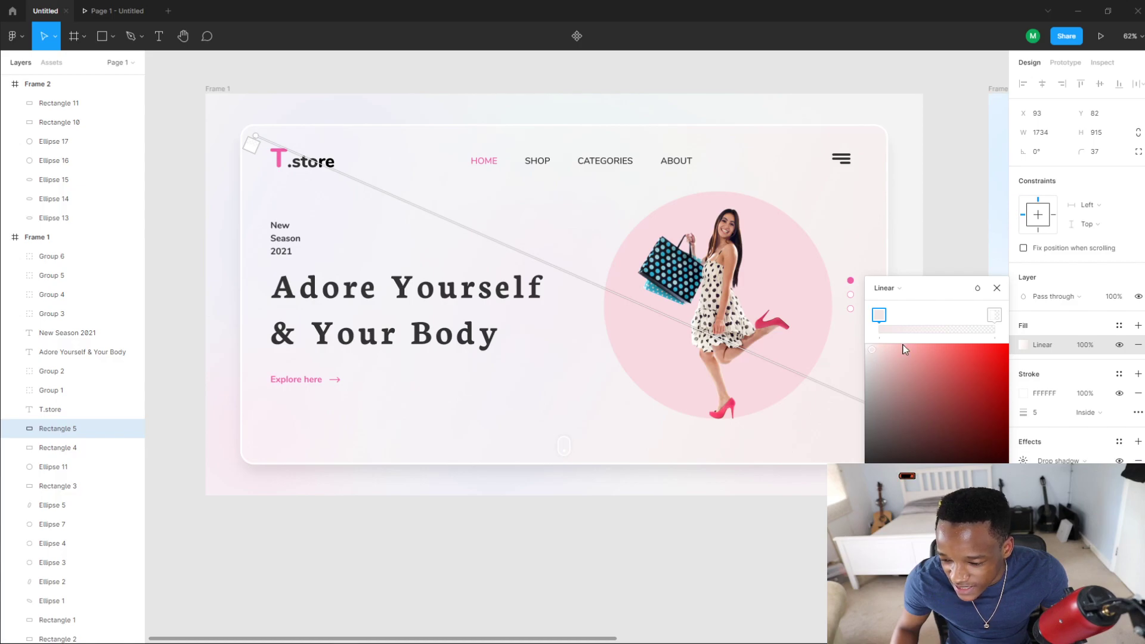
pyautogui.click(994, 315)
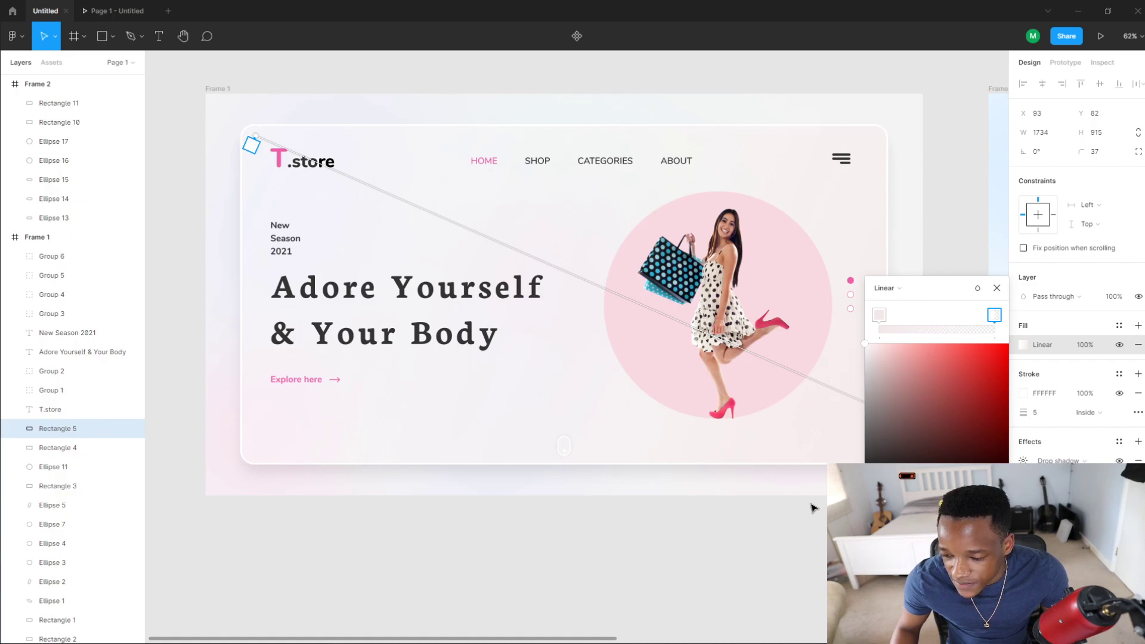
# Step: Try to copy the linear fill of Frame 1's card and paste it onto Frame 2's rounded rectangle
pyautogui.click(1024, 346)
pyautogui.click(1024, 346)
pyautogui.click(1024, 345)
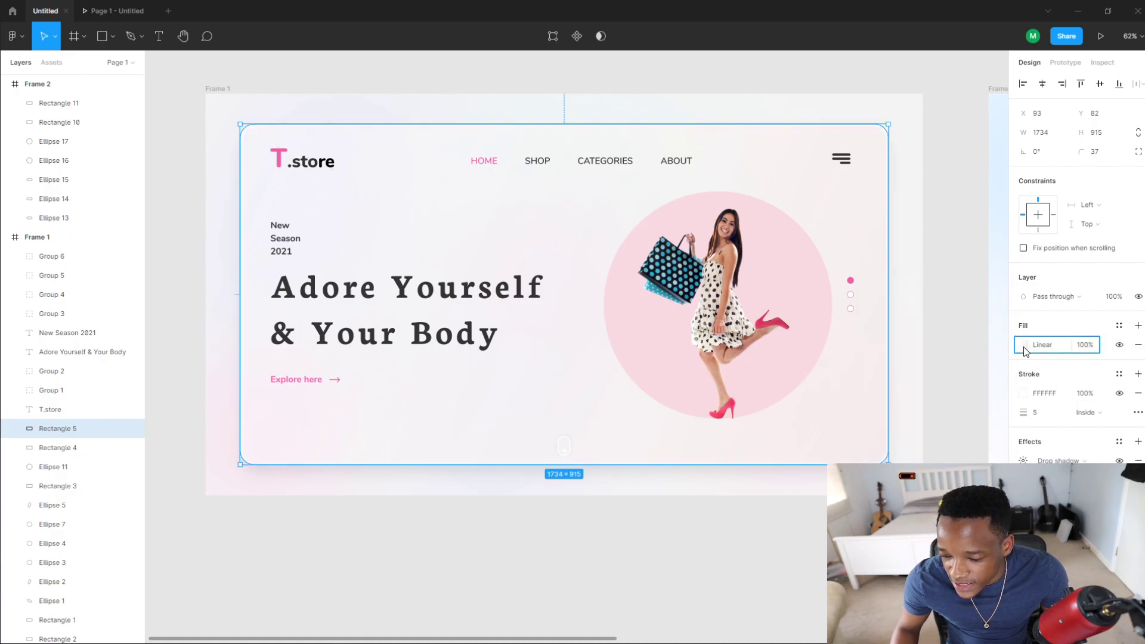
pyautogui.click(1026, 347)
pyautogui.click(1025, 347)
pyautogui.click(1025, 347)
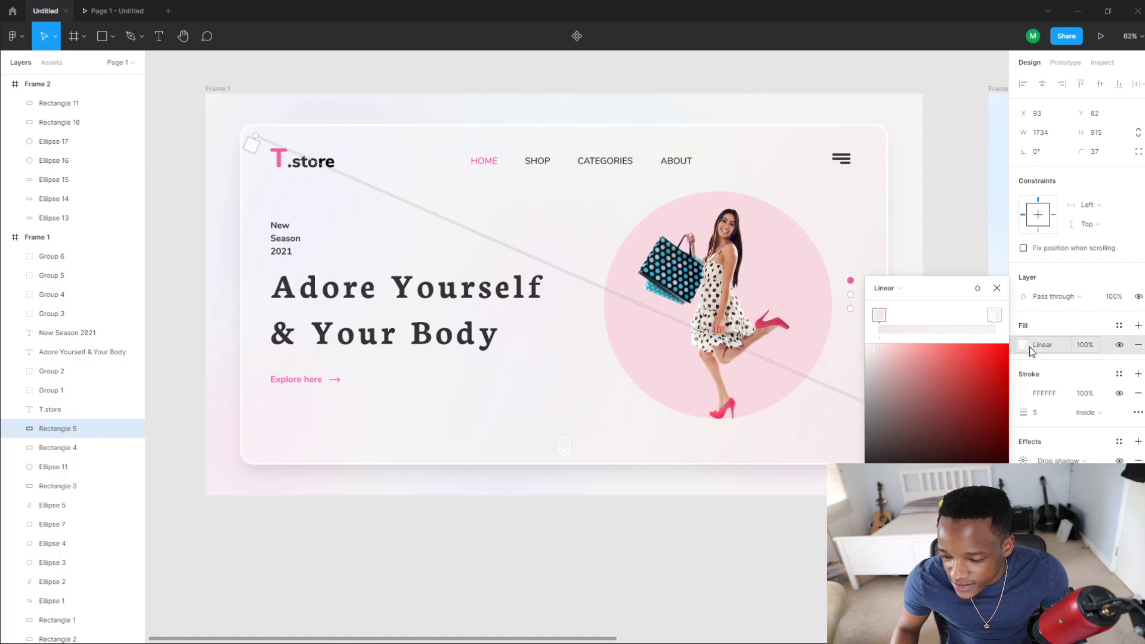
pyautogui.rightClick(1089, 345)
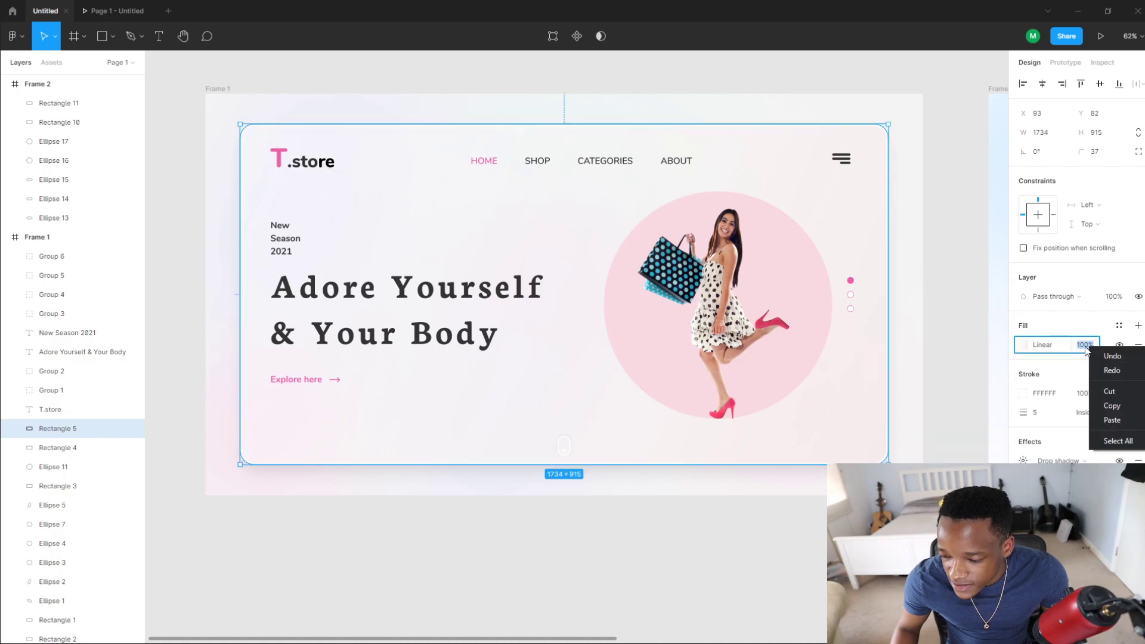
pyautogui.click(1060, 346)
pyautogui.rightClick(1089, 346)
pyautogui.click(1065, 347)
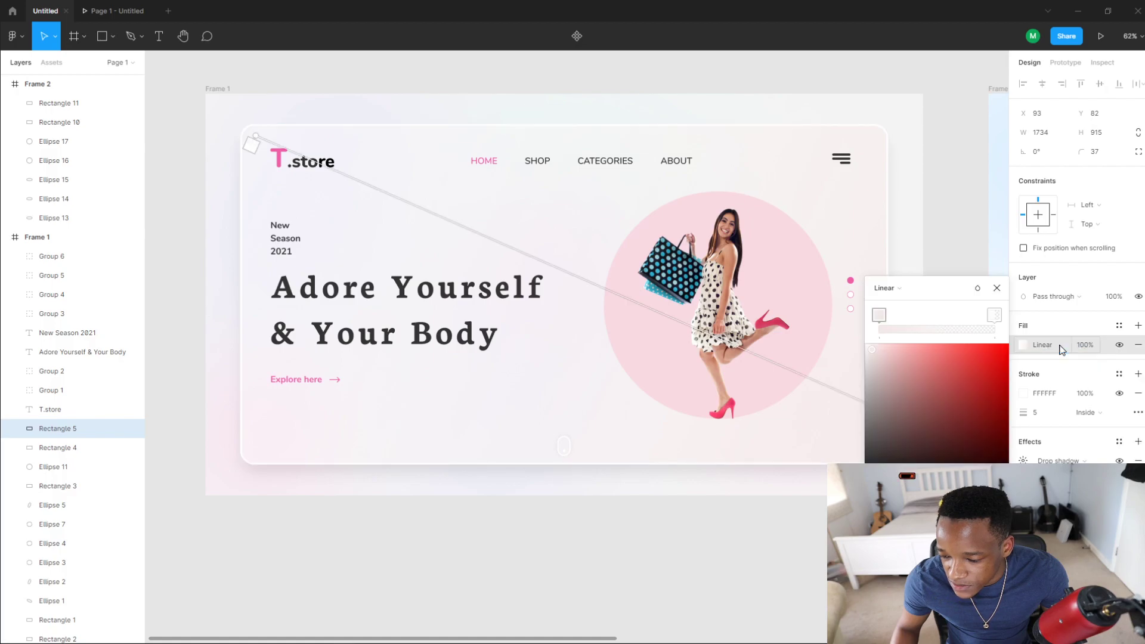
pyautogui.click(1063, 347)
pyautogui.click(1061, 348)
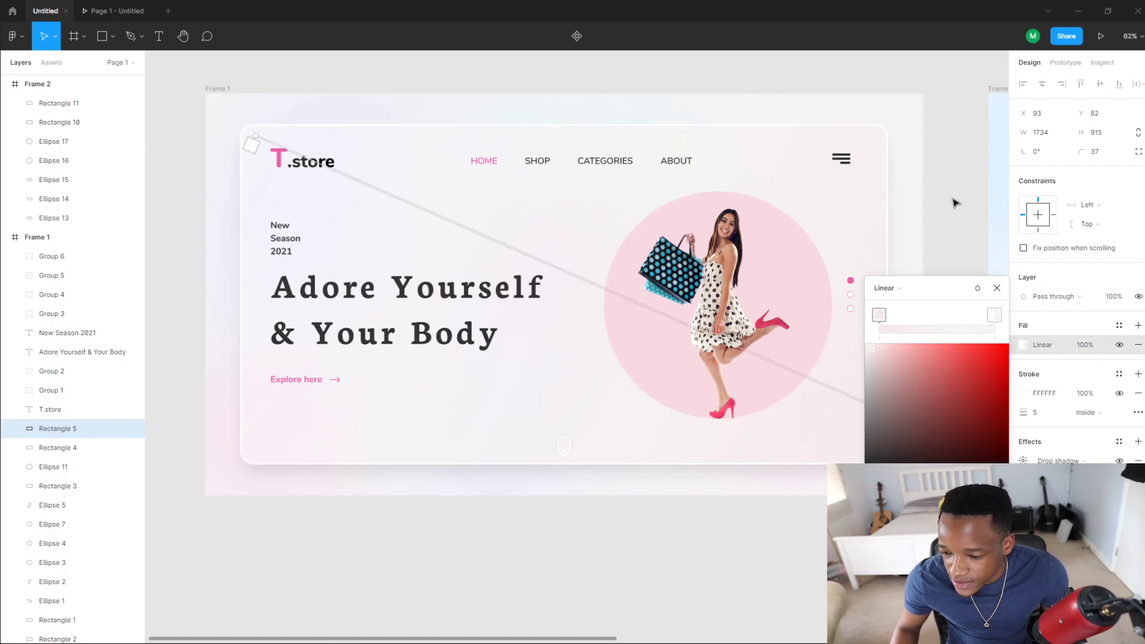
pyautogui.moveTo(956, 203); pyautogui.dragTo(622, 204)
pyautogui.click(799, 230)
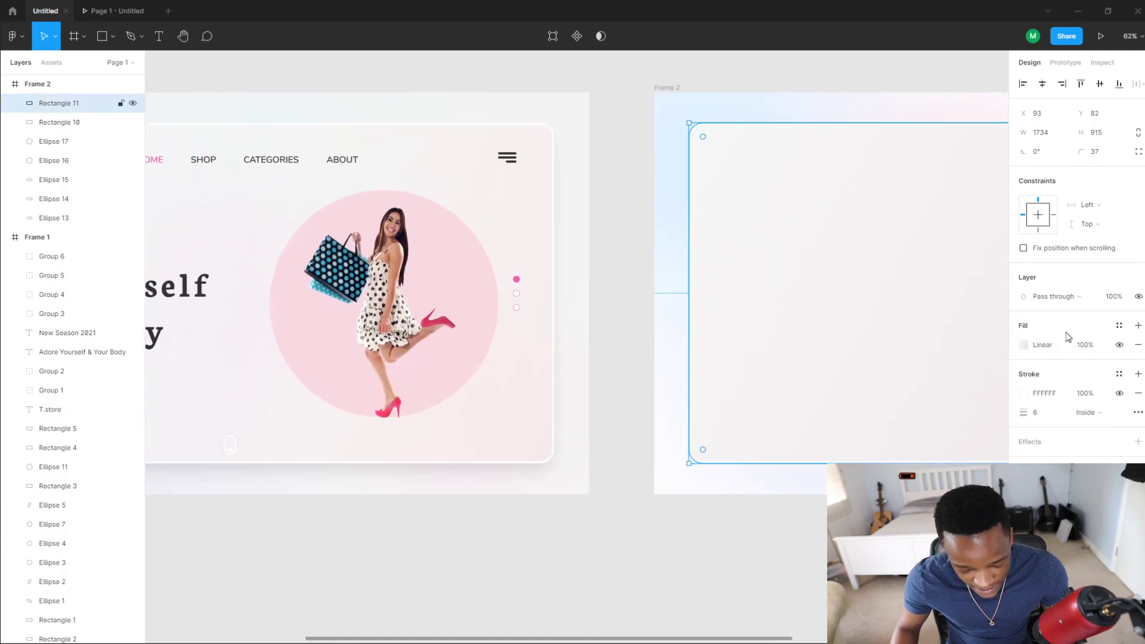
pyautogui.hotkey('ctrl', 'v')
pyautogui.hscroll(5, 476, 237)
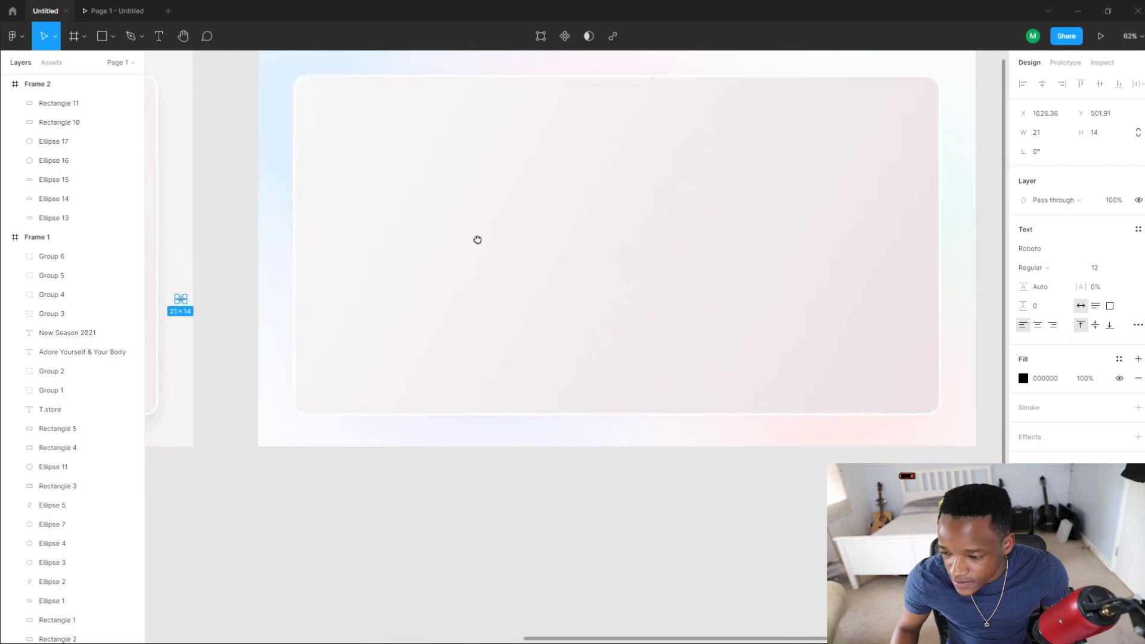
pyautogui.scroll(-3, 634, 316)
# Step: Shift the lower-right gradient stop of Frame 2's rounded rectangle to a slightly darker, greyer tone
pyautogui.click(680, 328)
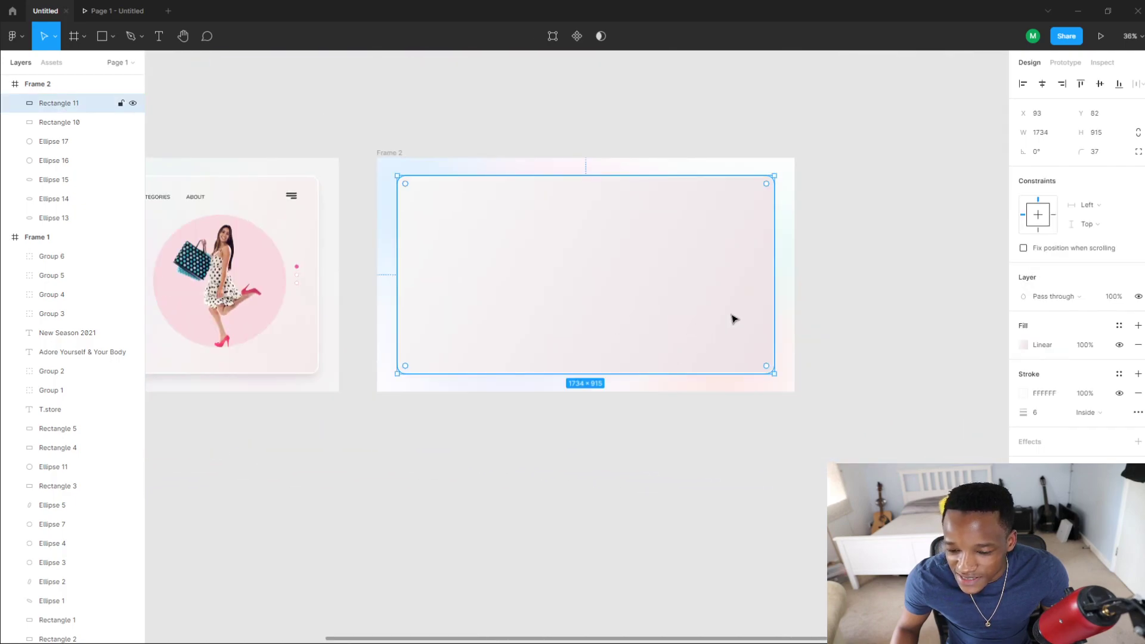
pyautogui.click(744, 373)
pyautogui.scroll(1, 721, 358)
pyautogui.scroll(1, 722, 482)
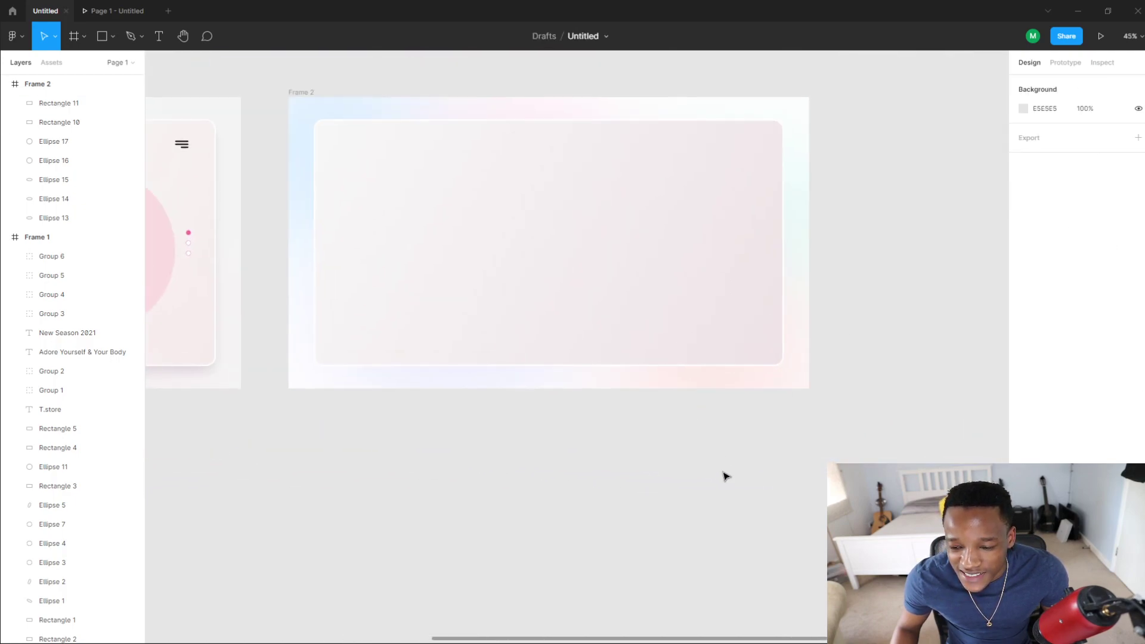
pyautogui.hscroll(-1, 733, 417)
pyautogui.click(741, 360)
pyautogui.click(1024, 344)
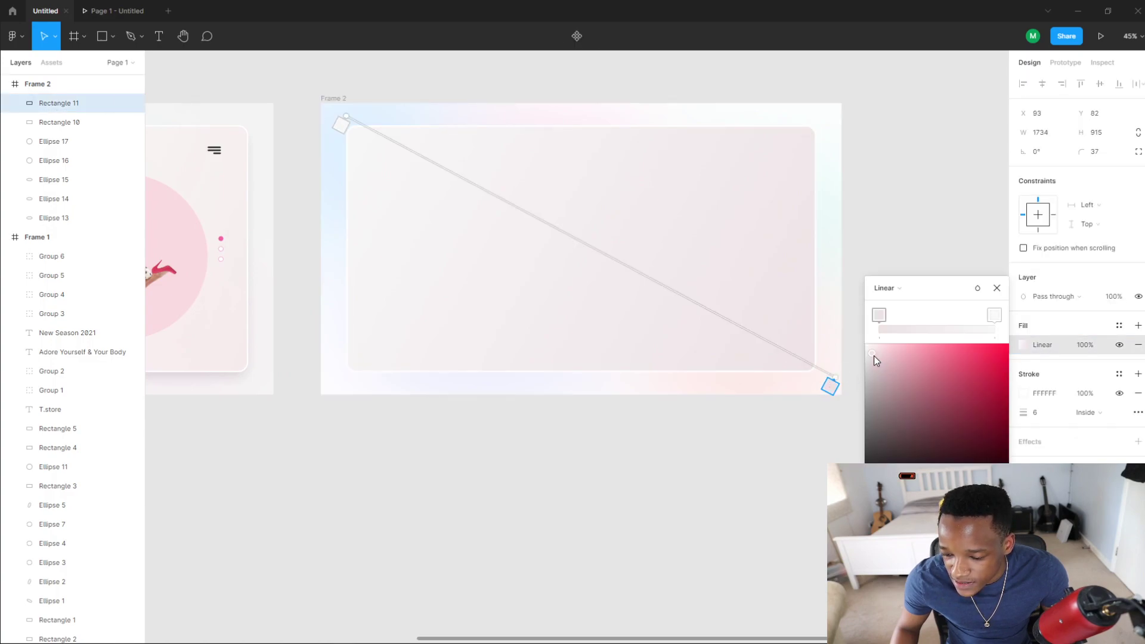
pyautogui.moveTo(874, 356); pyautogui.dragTo(871, 362)
pyautogui.click(859, 224)
pyautogui.scroll(-5, 818, 395)
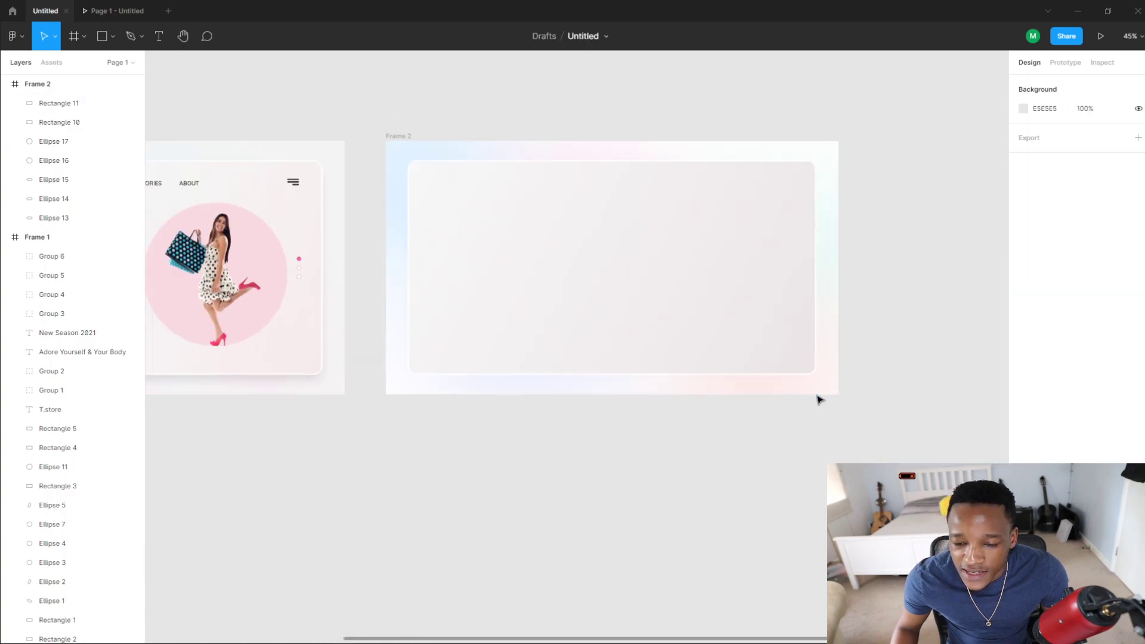
# Step: Add a layout grid to Frame 2
pyautogui.scroll(5, 630, 395)
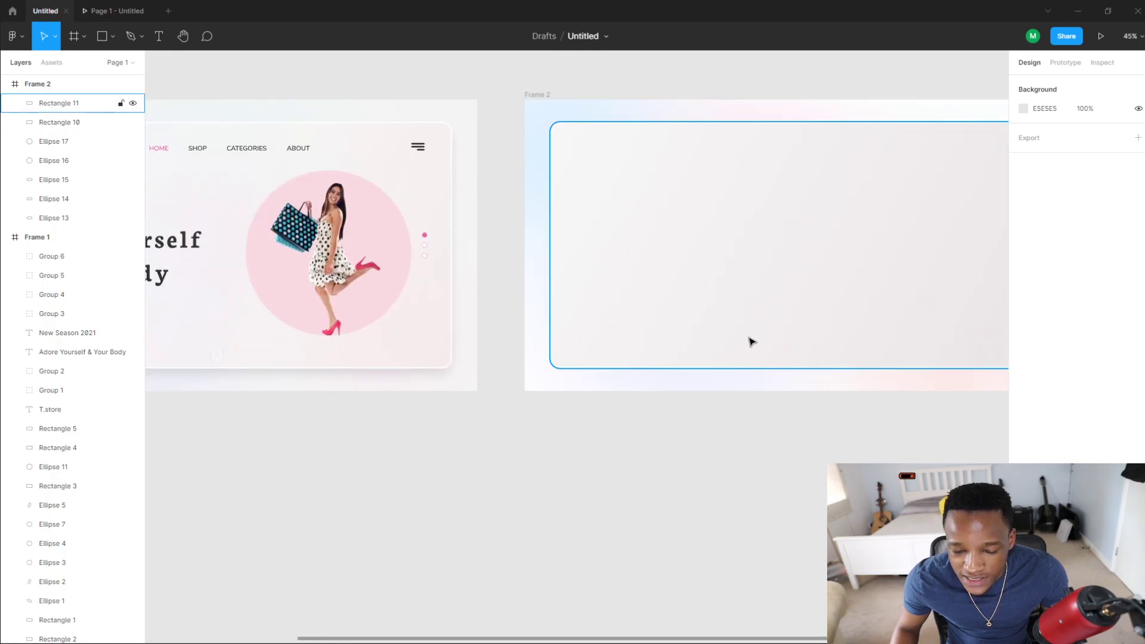
pyautogui.scroll(-2, 741, 332)
pyautogui.moveTo(798, 301); pyautogui.dragTo(643, 328)
pyautogui.hscroll(-3, 641, 295)
pyautogui.click(639, 239)
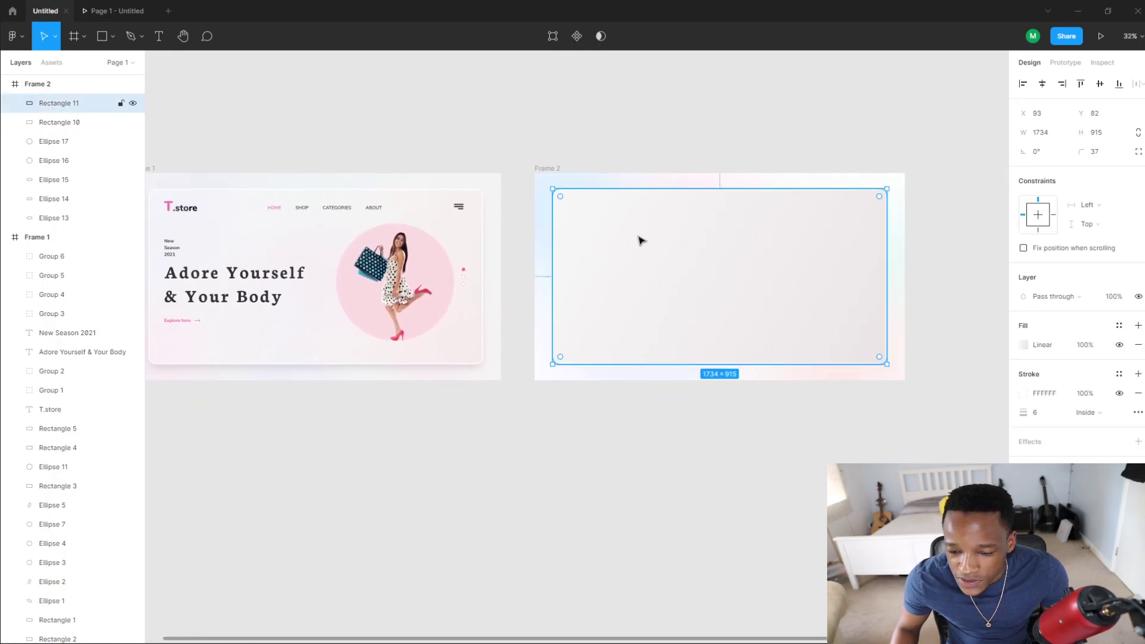
pyautogui.click(600, 180)
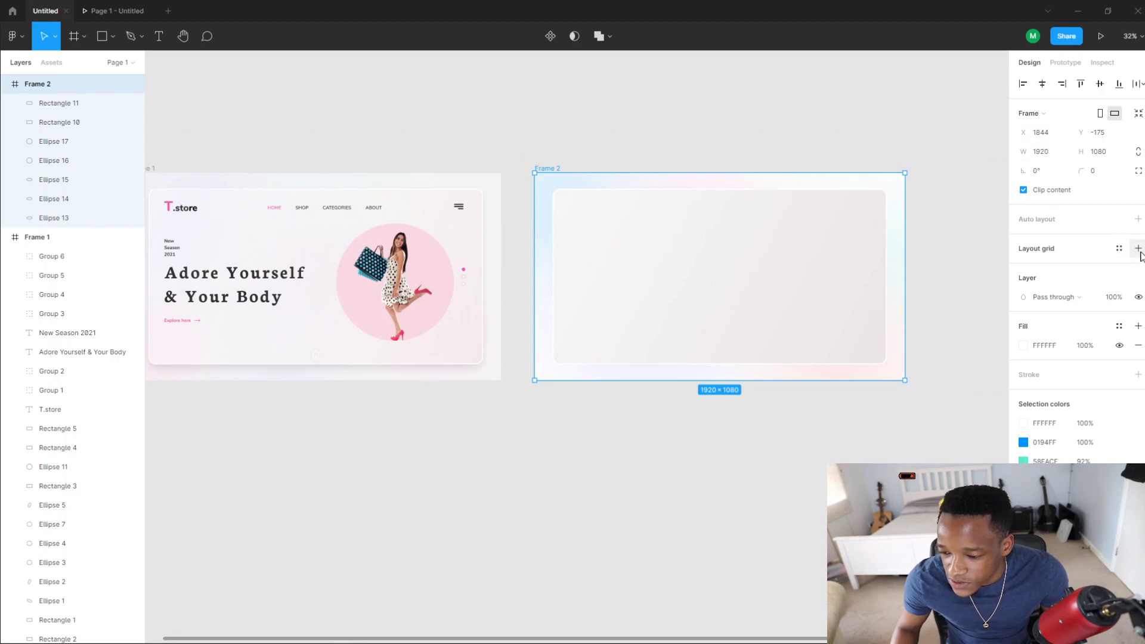
pyautogui.click(1119, 248)
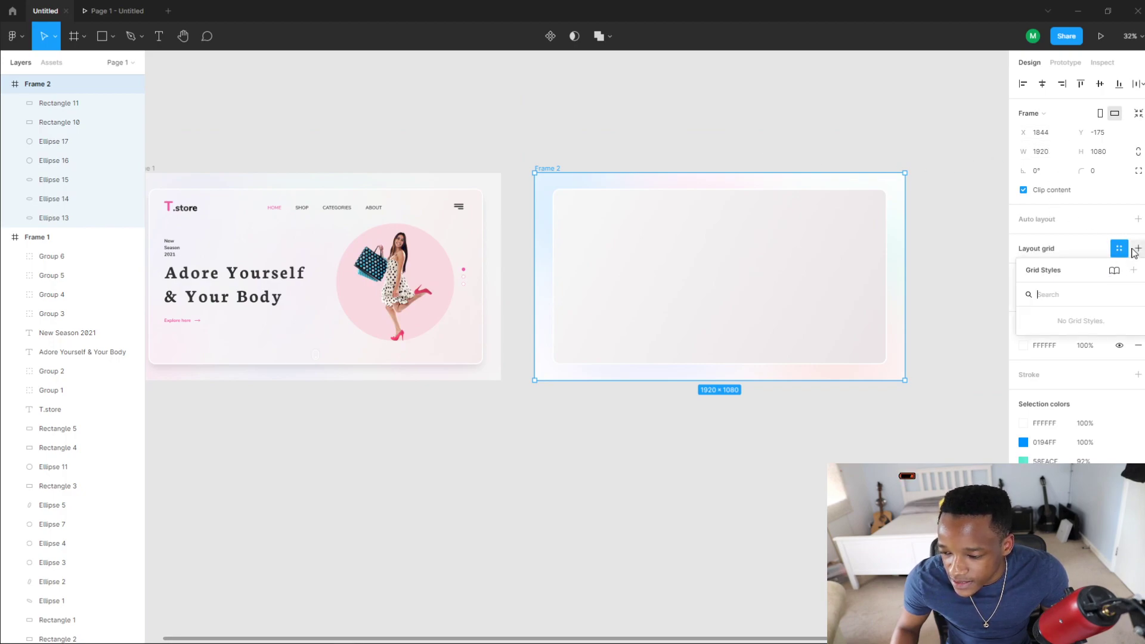
pyautogui.click(1137, 249)
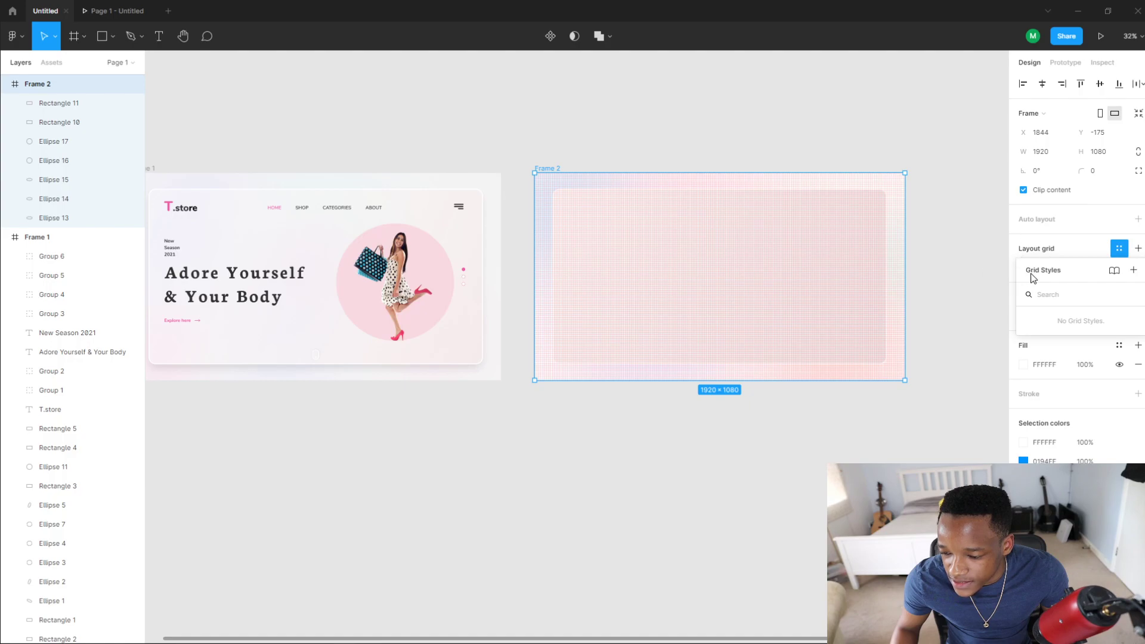
pyautogui.click(1111, 271)
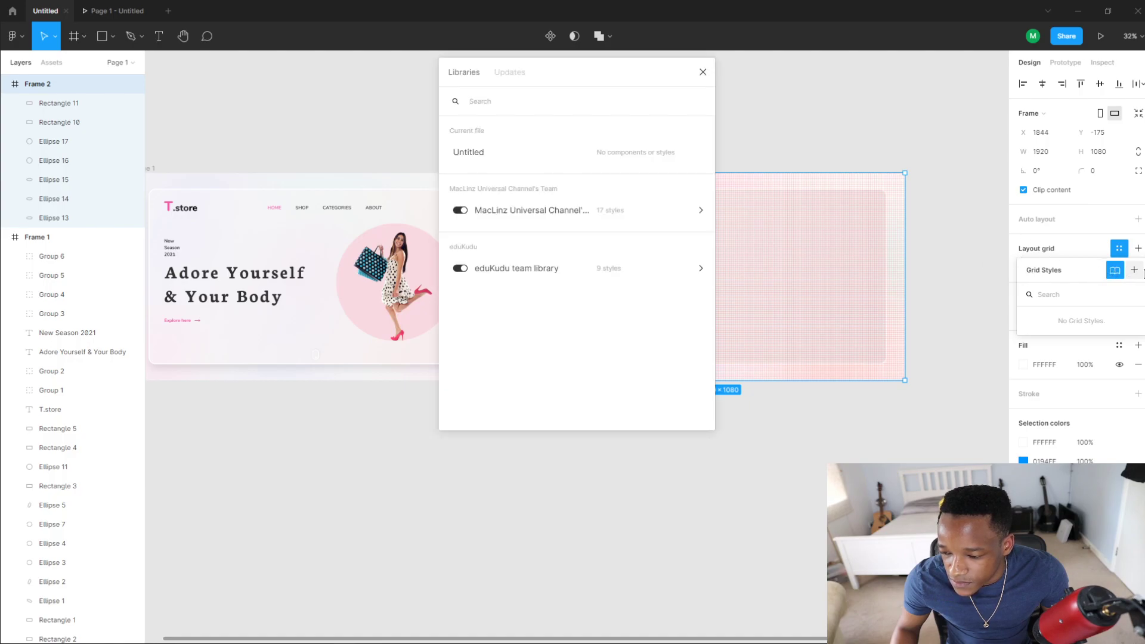
pyautogui.click(1134, 272)
pyautogui.click(678, 298)
pyautogui.click(1114, 270)
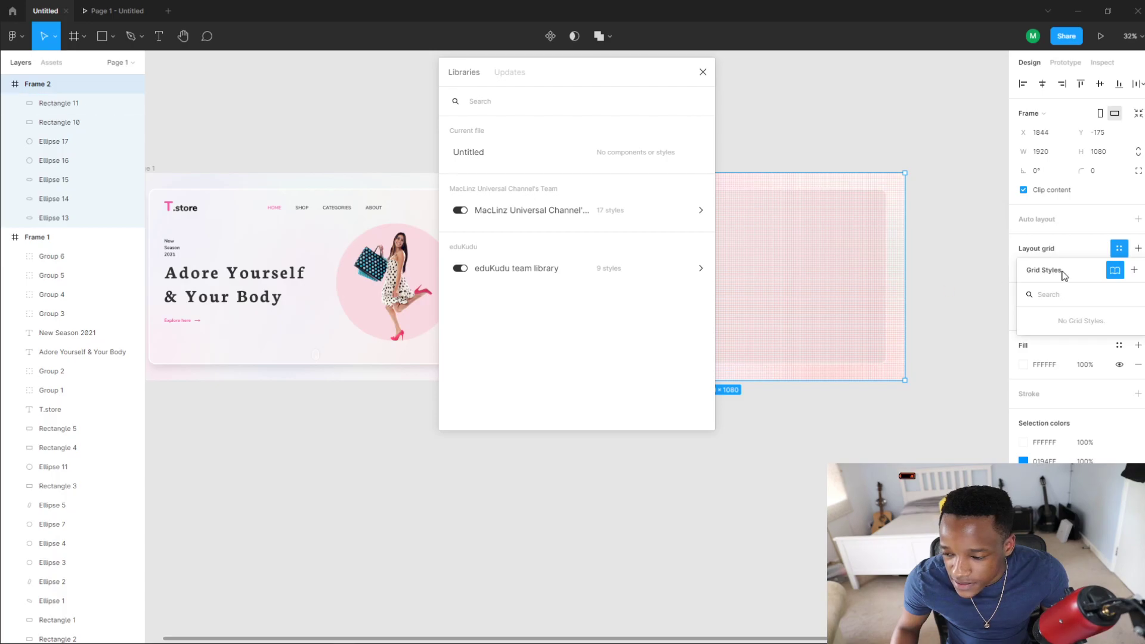
pyautogui.click(974, 329)
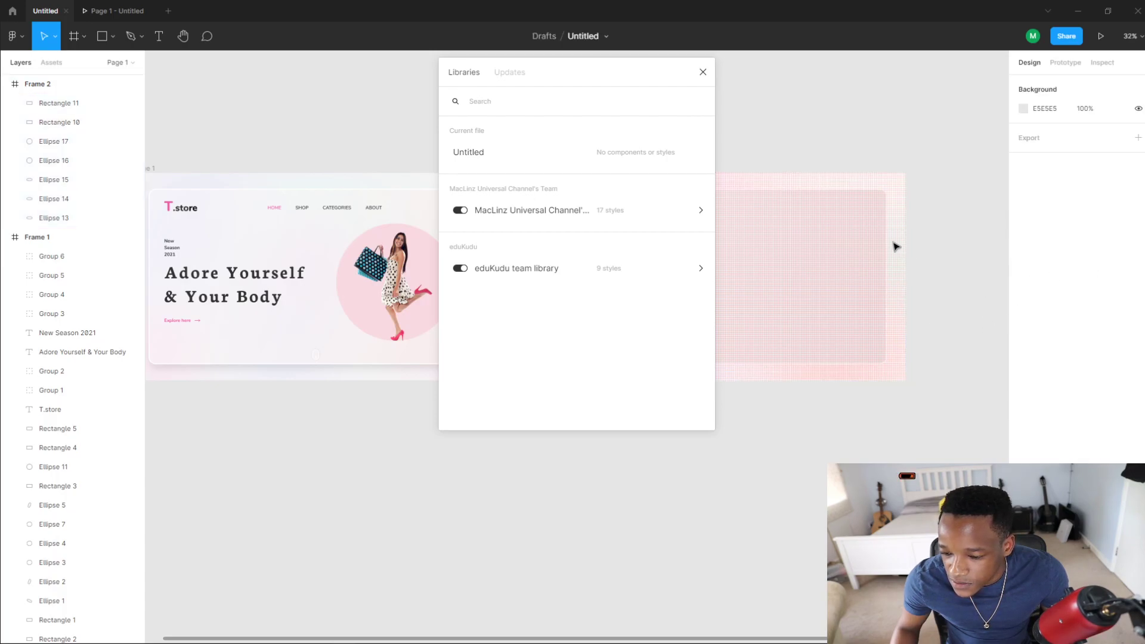
pyautogui.click(866, 239)
pyautogui.click(803, 162)
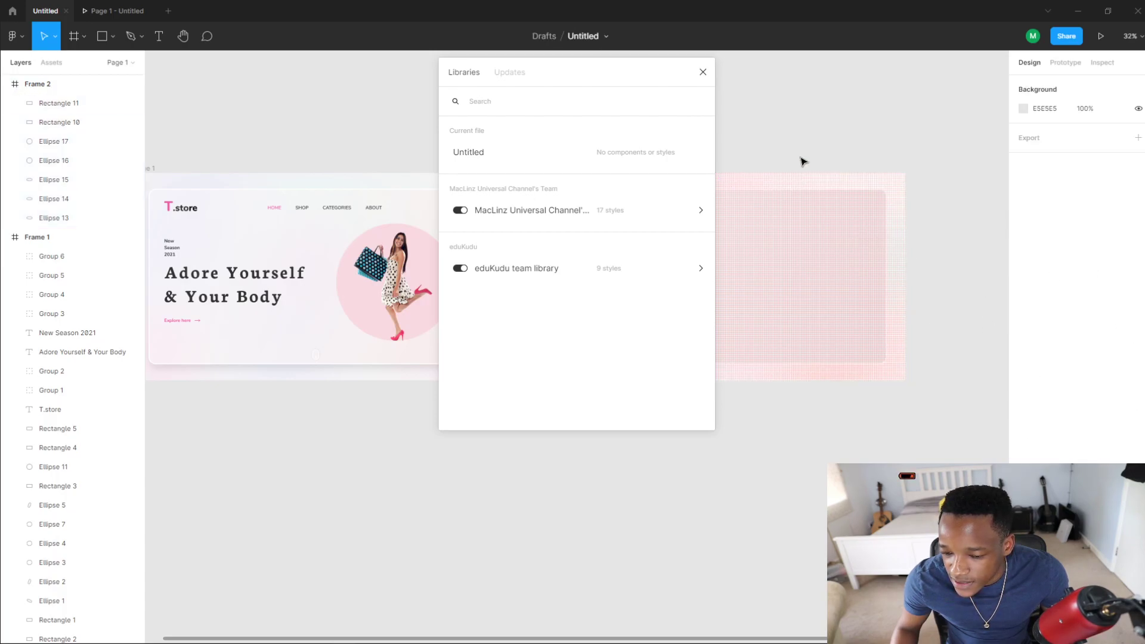
pyautogui.click(702, 72)
# Step: Change Frame 2's layout grid from a uniform grid to columns
pyautogui.click(554, 169)
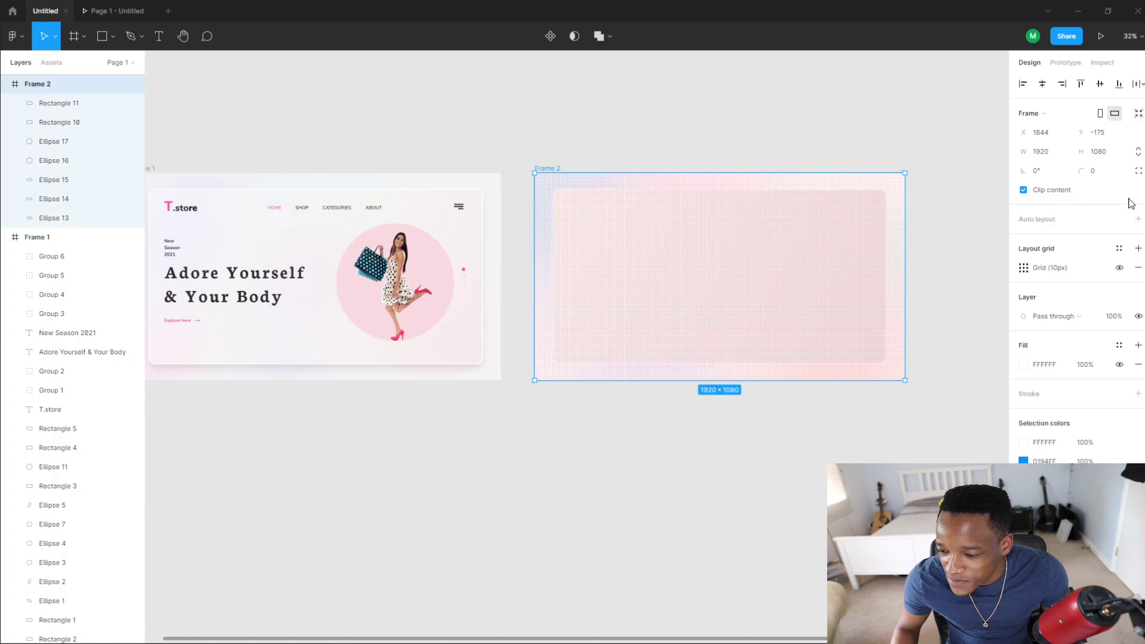
pyautogui.click(1121, 251)
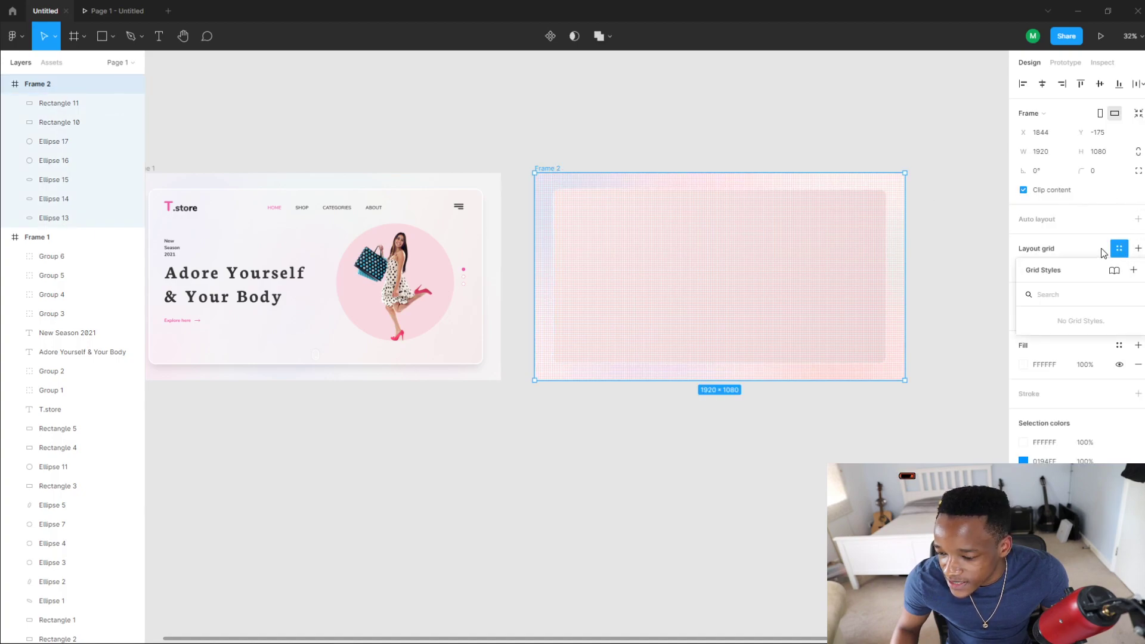
pyautogui.click(1104, 252)
pyautogui.click(1024, 268)
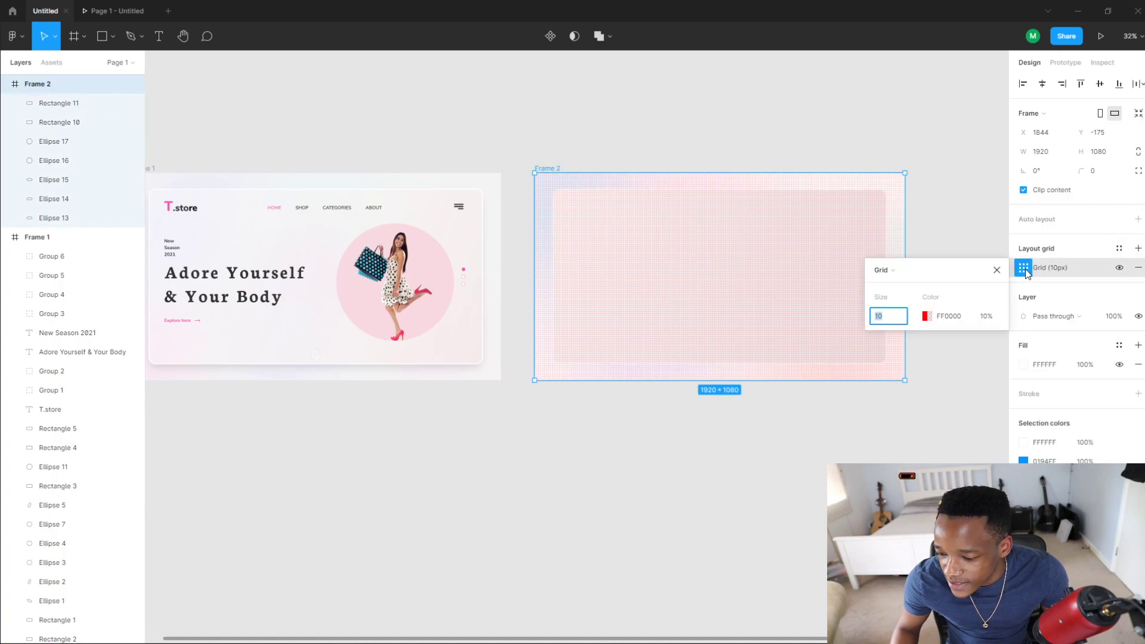
pyautogui.click(882, 271)
pyautogui.click(902, 285)
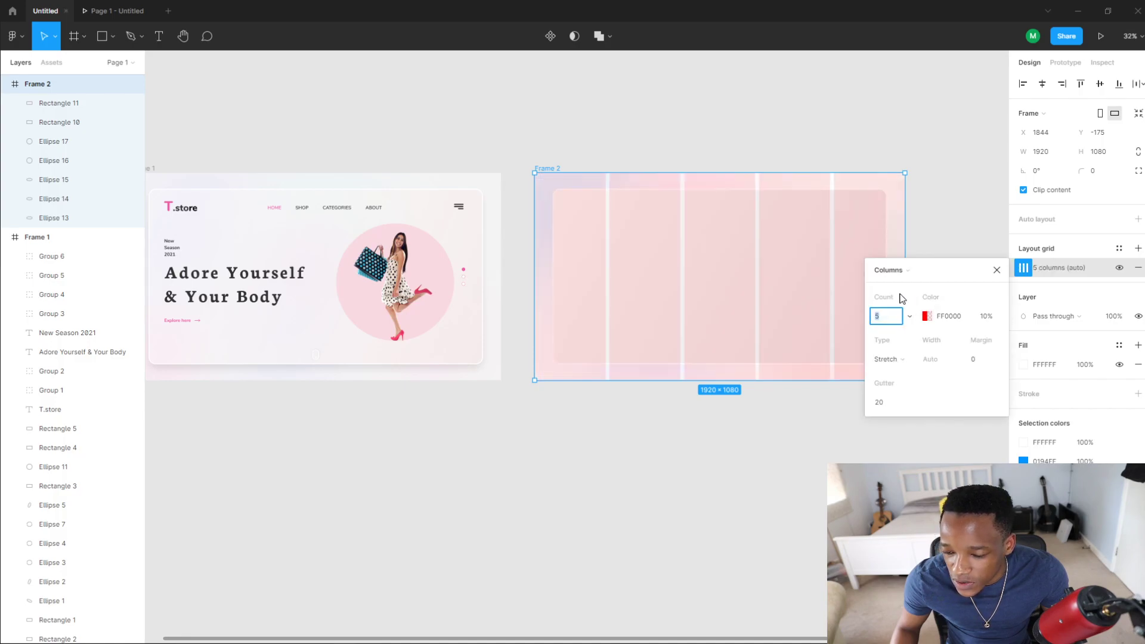
# Step: Set the column count of Frame 2's layout grid to 20 and close the grid settings
pyautogui.write('10')
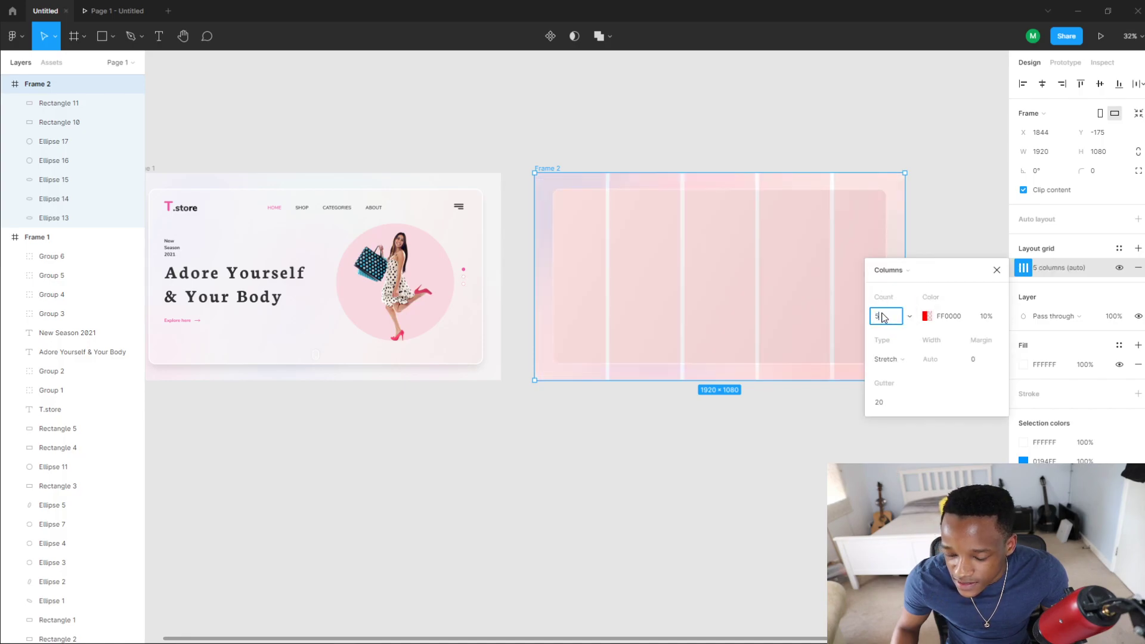
pyautogui.press('Return')
pyautogui.write('17')
pyautogui.press('Return')
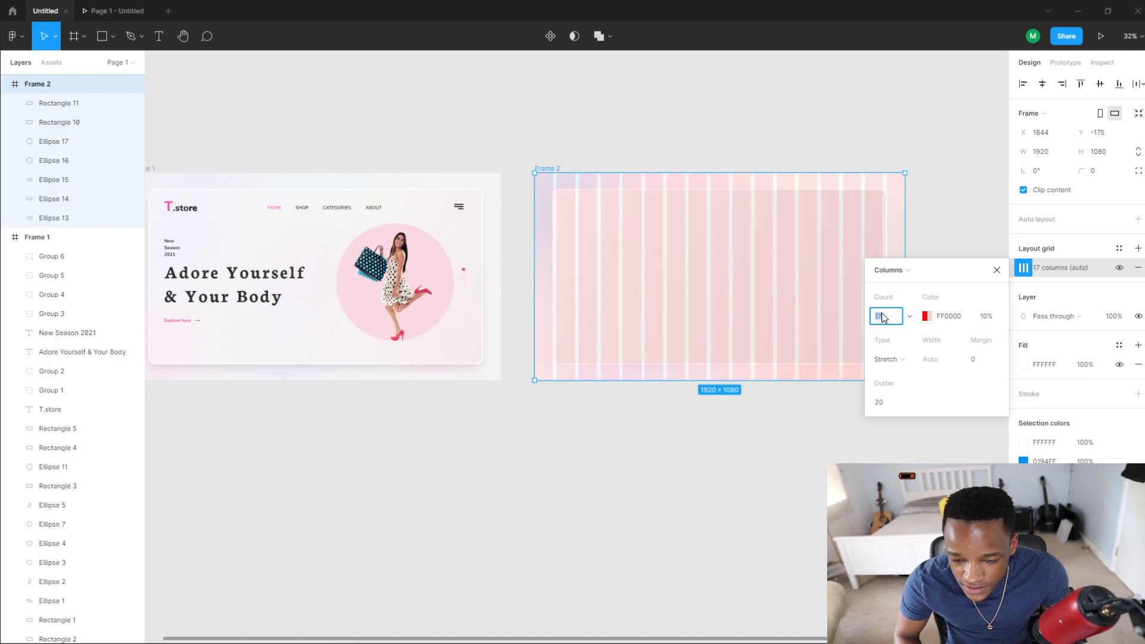
pyautogui.press('Up')
pyautogui.press('Up')
pyautogui.press('Up')
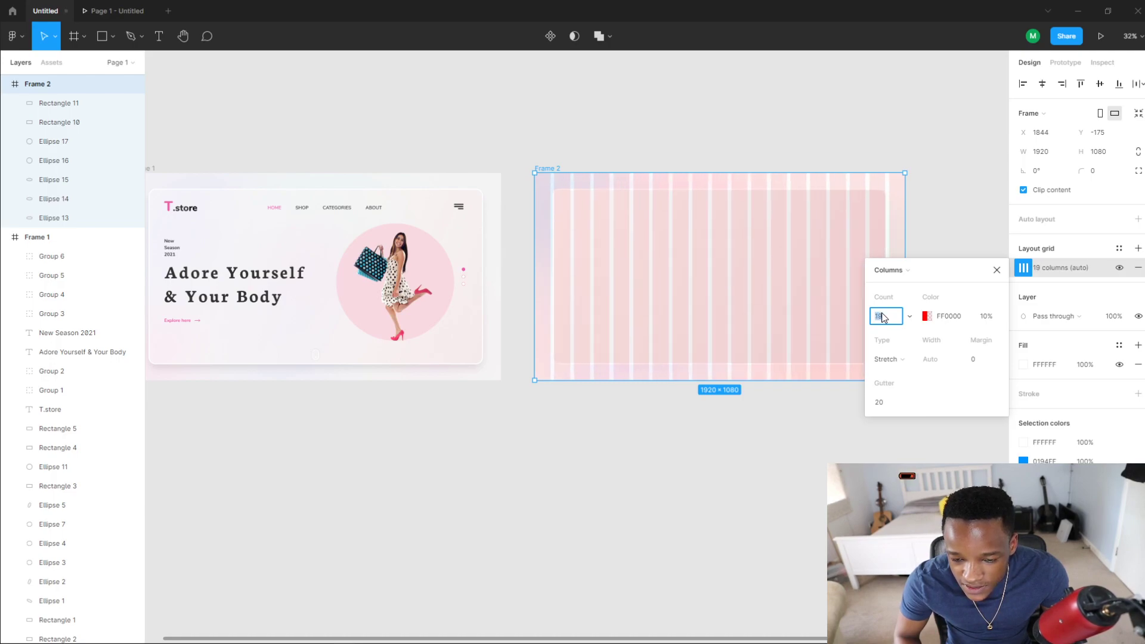
pyautogui.press('Down')
pyautogui.press('Up')
pyautogui.press('Up')
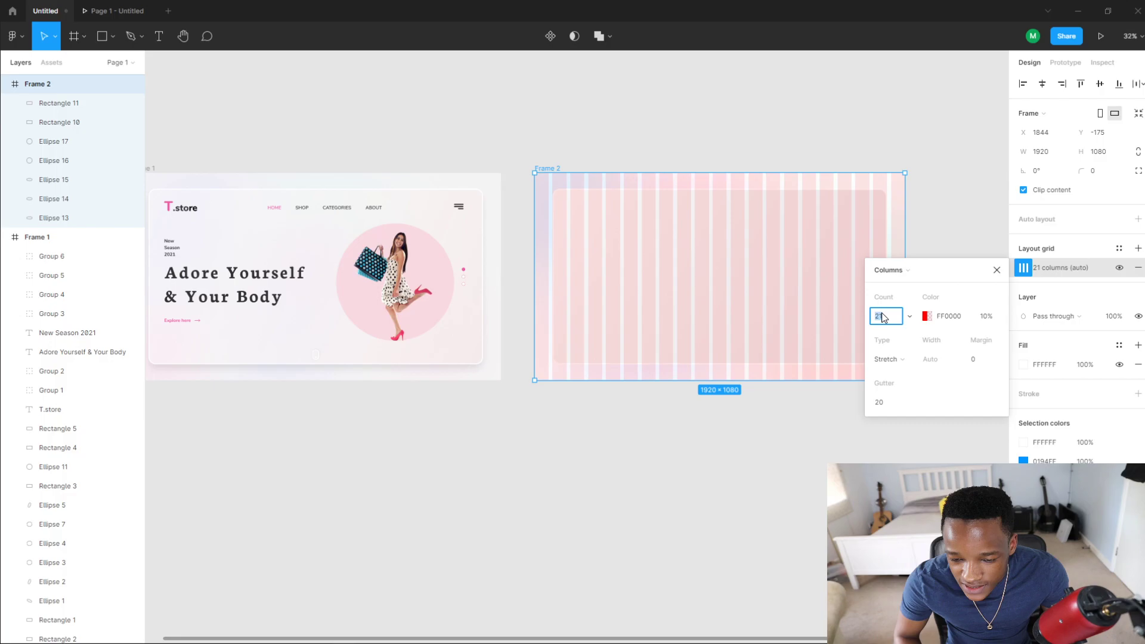
pyautogui.press('Down')
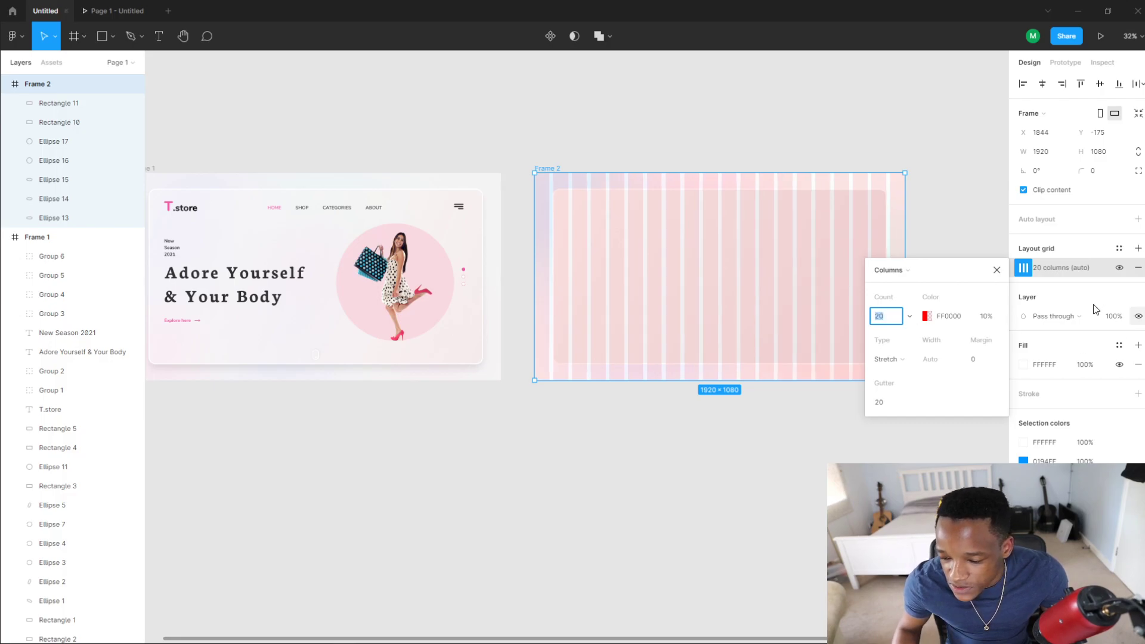
pyautogui.click(994, 269)
# Step: Draw a small rectangle about 69 × 15 near the upper-right corner of Frame 2's card
pyautogui.scroll(5, 722, 307)
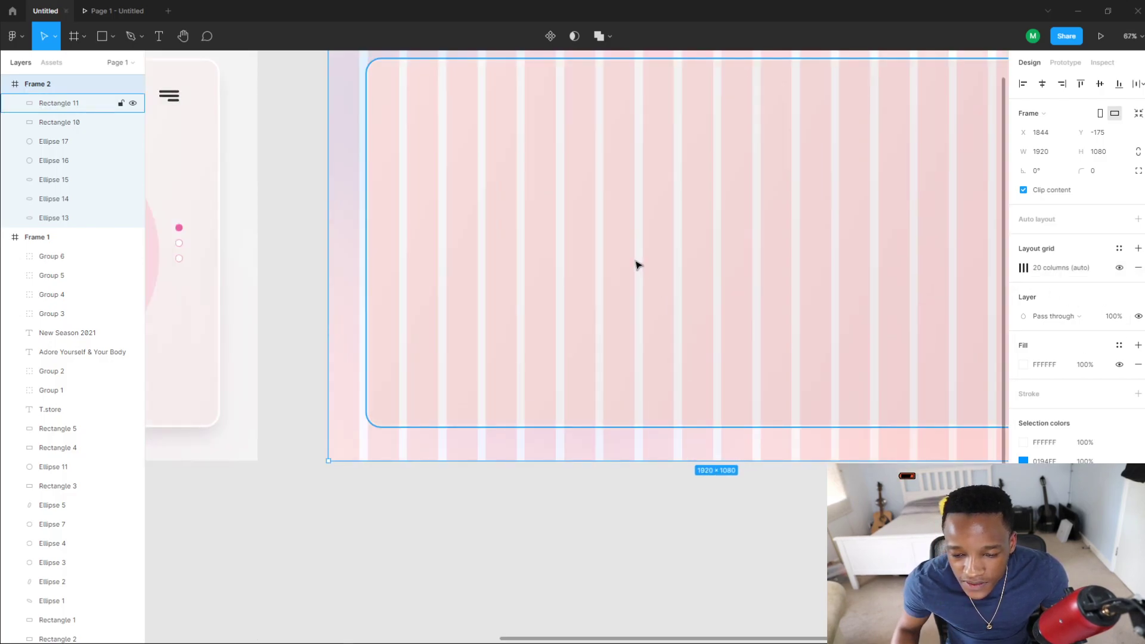
pyautogui.scroll(-6, 637, 262)
pyautogui.scroll(5, 591, 258)
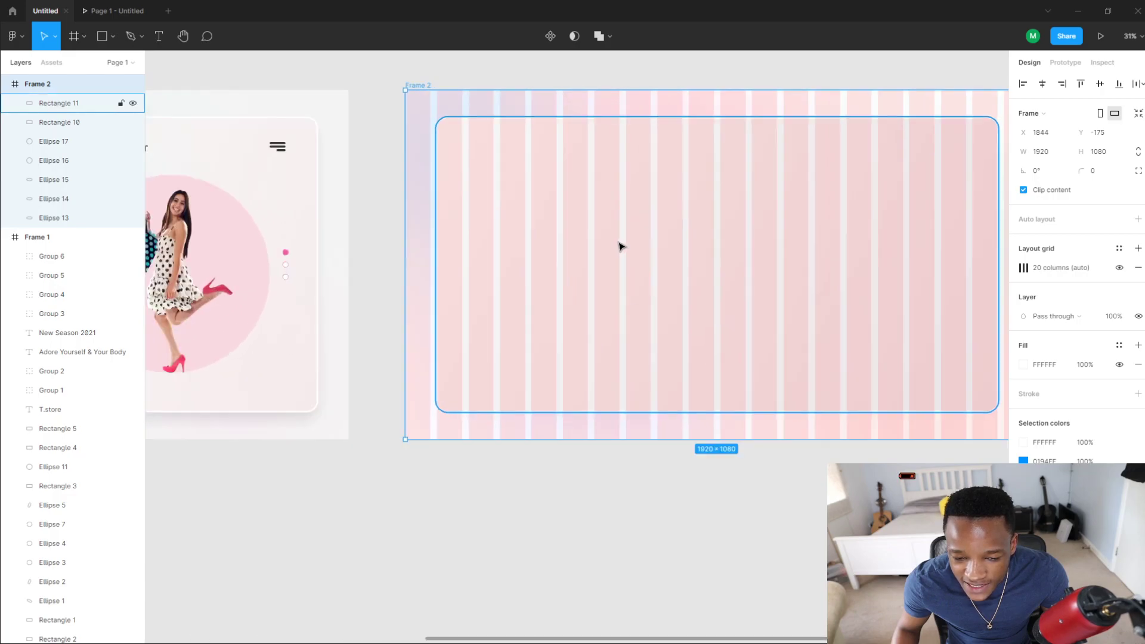
pyautogui.scroll(4, 582, 236)
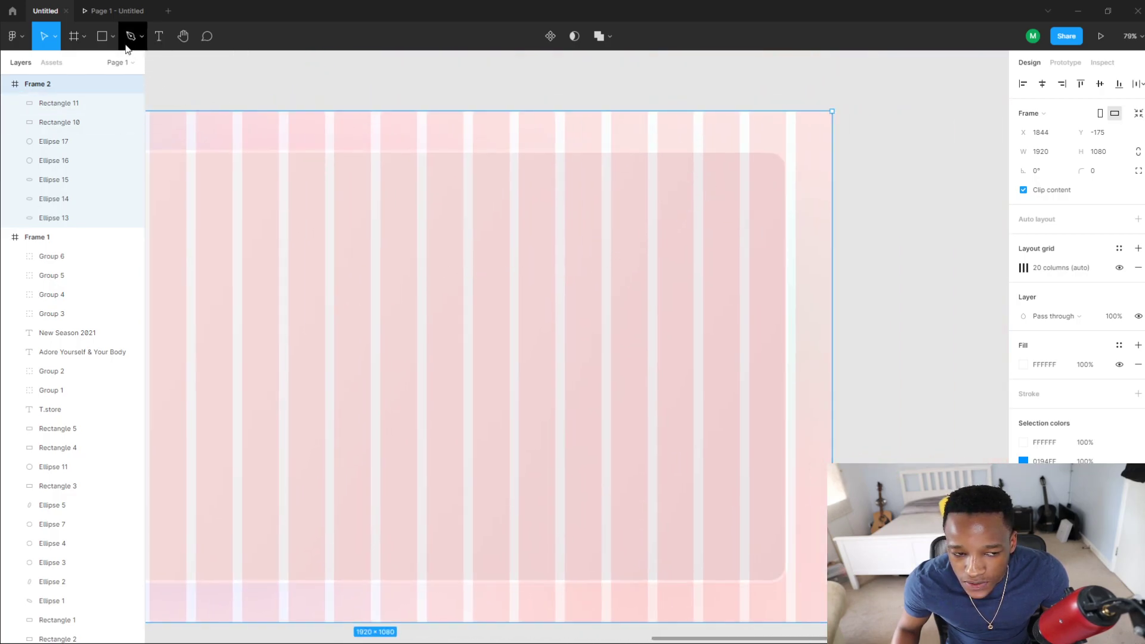
pyautogui.click(102, 36)
pyautogui.moveTo(707, 180); pyautogui.dragTo(740, 187)
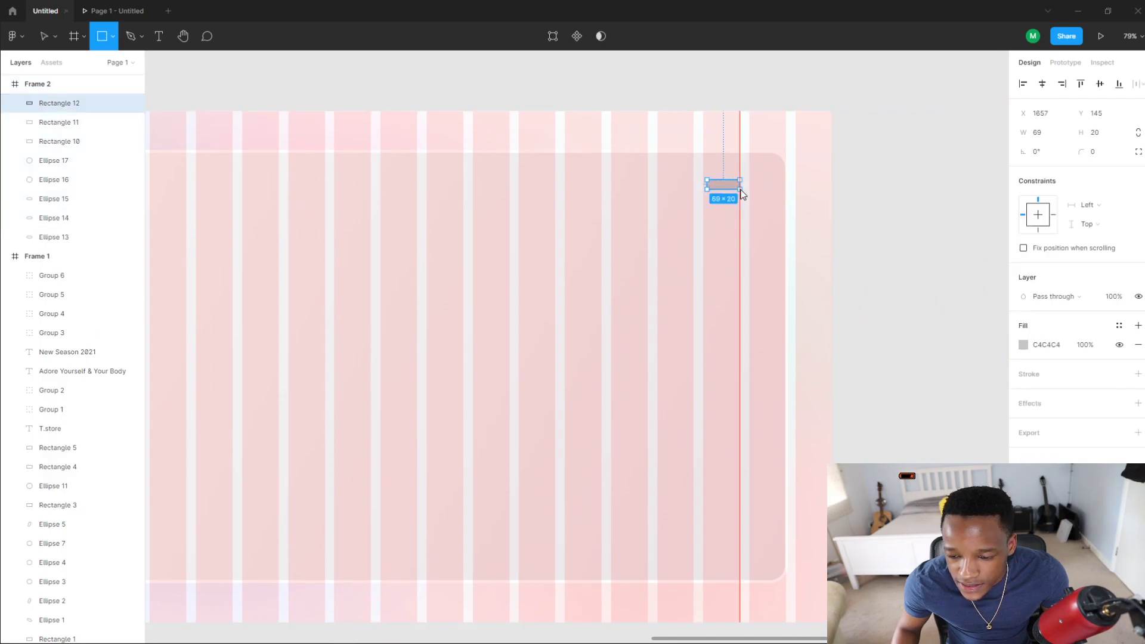
# Step: Check the dimensions of the top bar in Frame 1's menu icon
pyautogui.scroll(-3, 743, 187)
pyautogui.hscroll(-5, 680, 207)
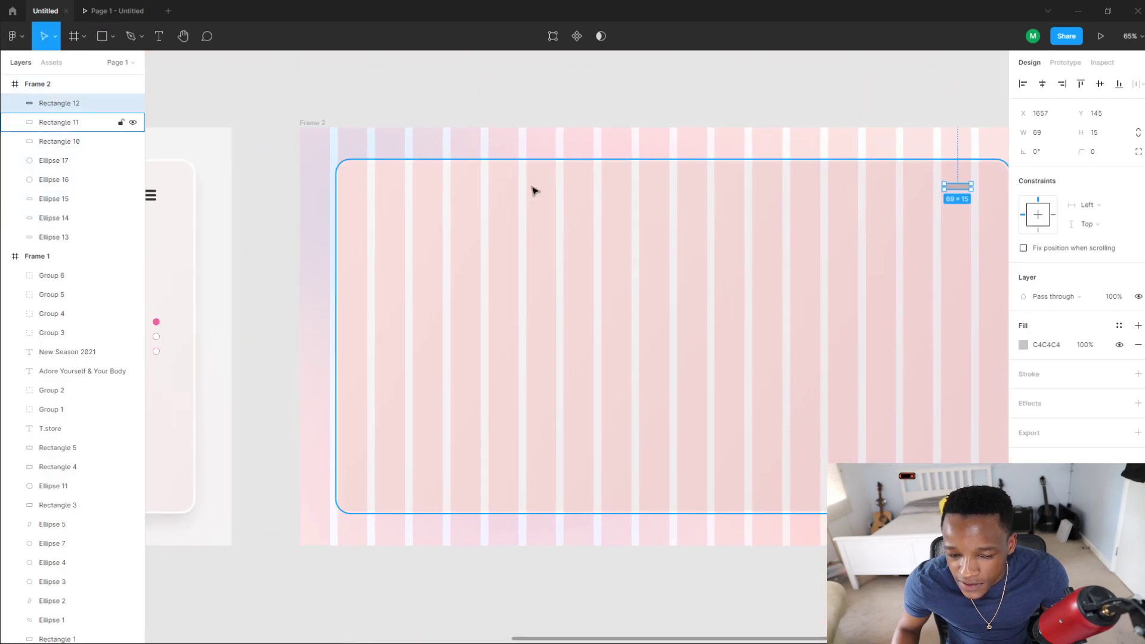
pyautogui.scroll(4, 305, 177)
pyautogui.click(365, 192)
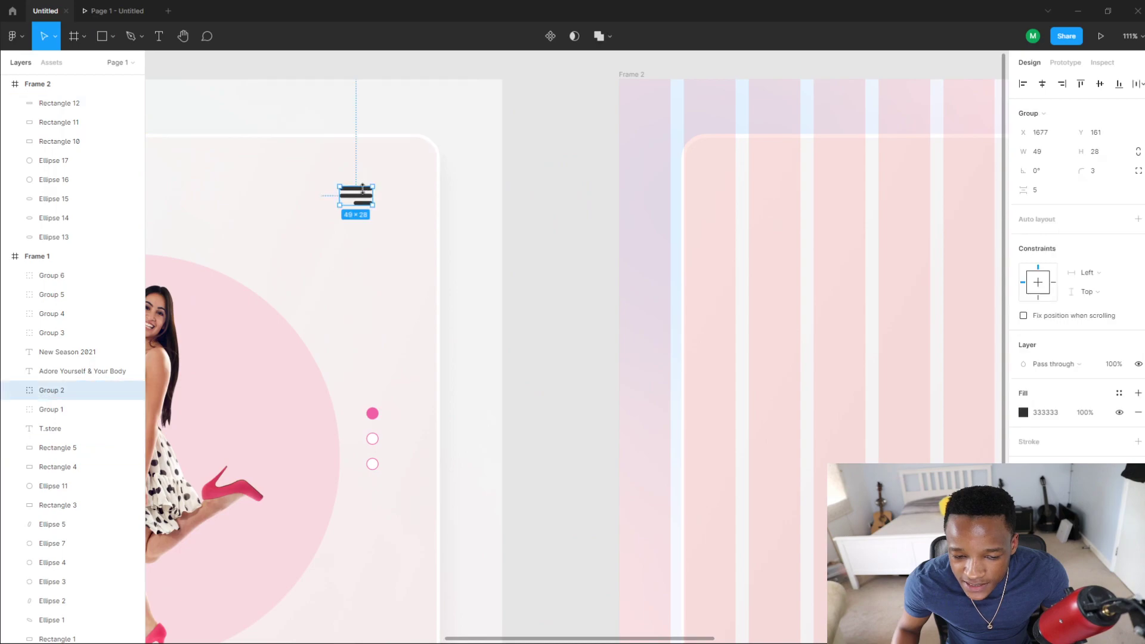
pyautogui.doubleClick(360, 188)
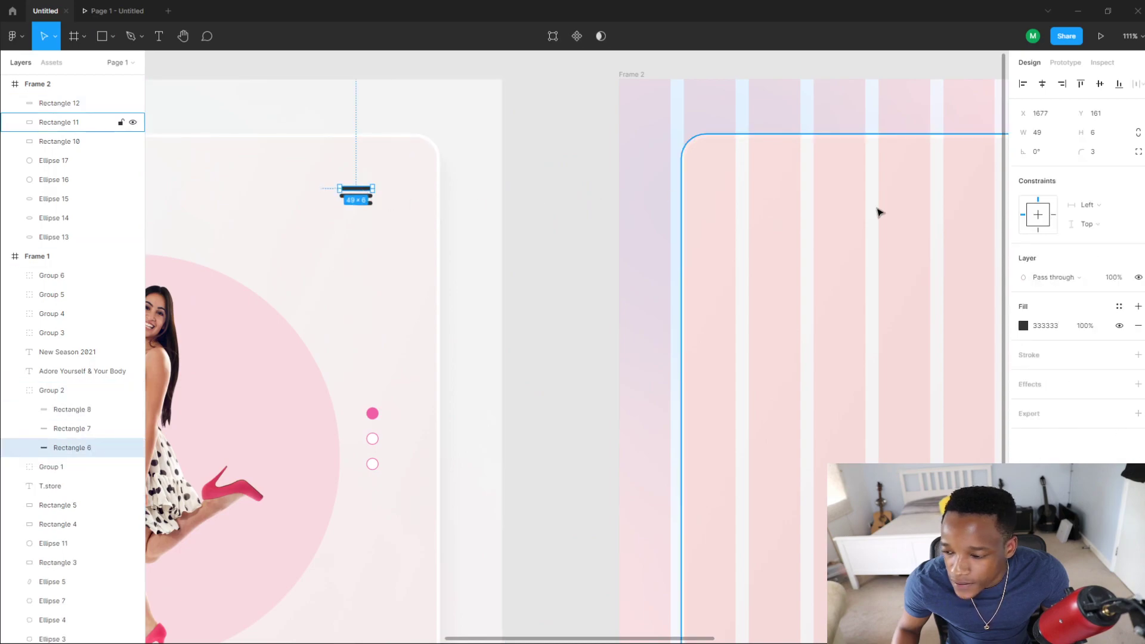
# Step: Set the width of the small rectangle on Frame 2's card to 49
pyautogui.hscroll(10, 921, 212)
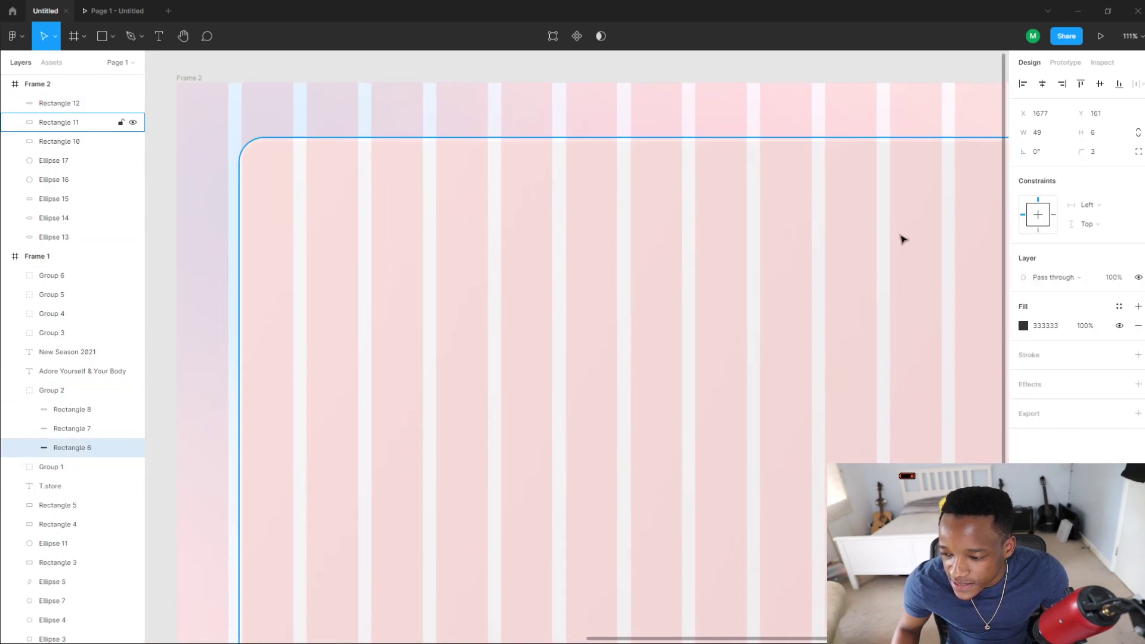
pyautogui.scroll(4, 820, 197)
pyautogui.moveTo(859, 172); pyautogui.dragTo(577, 208)
pyautogui.doubleClick(676, 168)
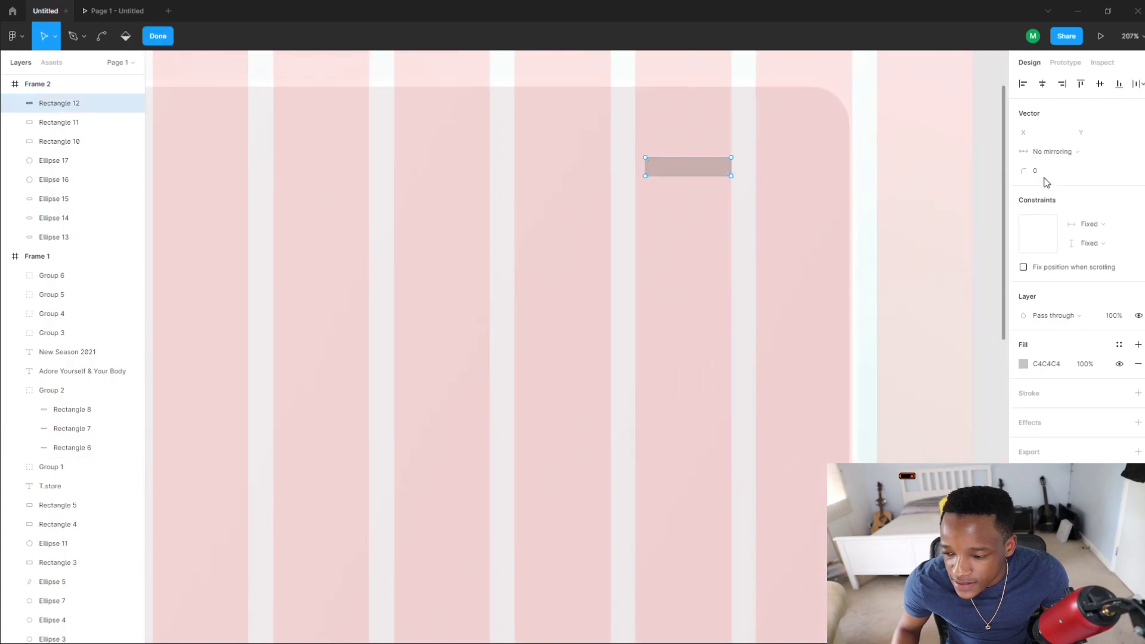
pyautogui.press('Escape')
pyautogui.click(746, 193)
pyautogui.click(701, 172)
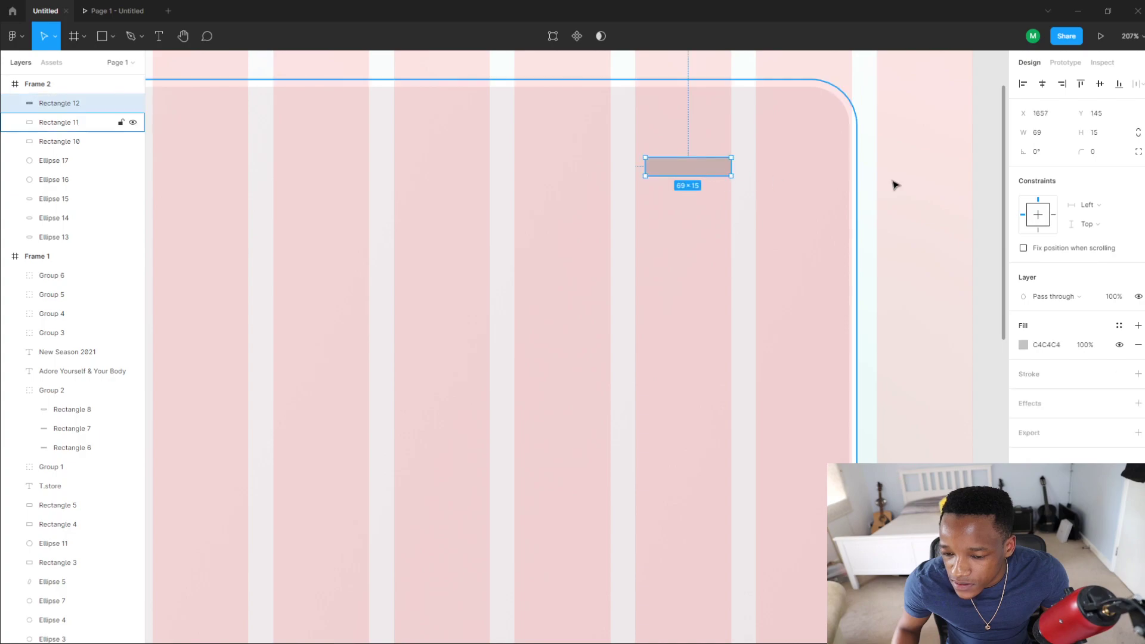
pyautogui.click(1040, 134)
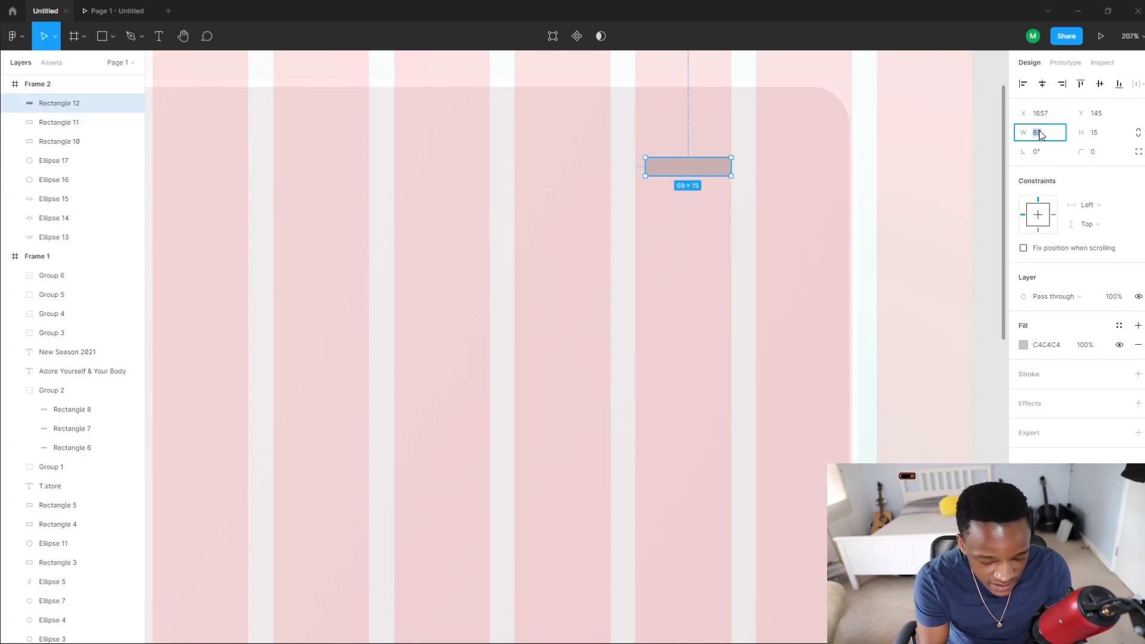
pyautogui.write('49')
pyautogui.press('Return')
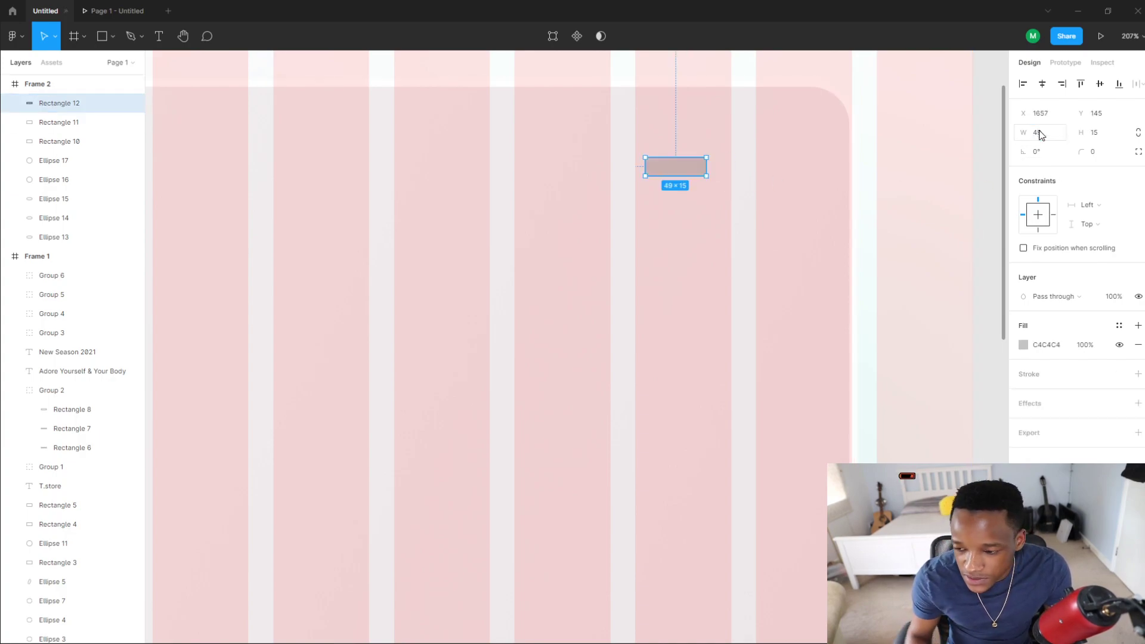
# Step: Set the small rectangle's height to 6 and its corner radius to 12
pyautogui.click(1109, 133)
pyautogui.write('6')
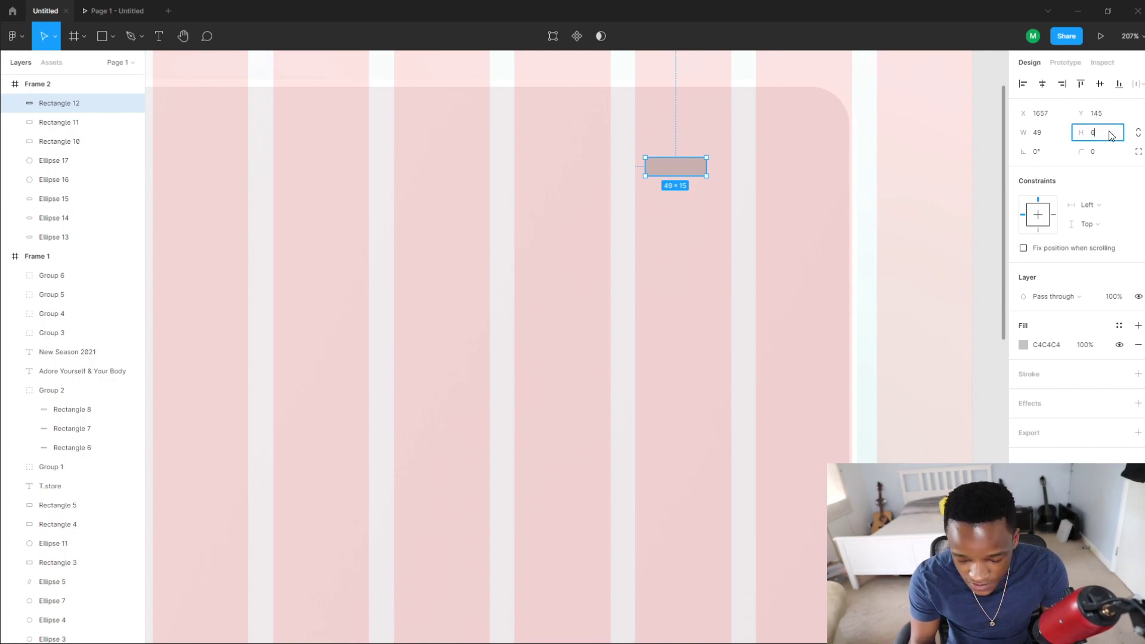
pyautogui.press('Return')
pyautogui.scroll(3, 710, 143)
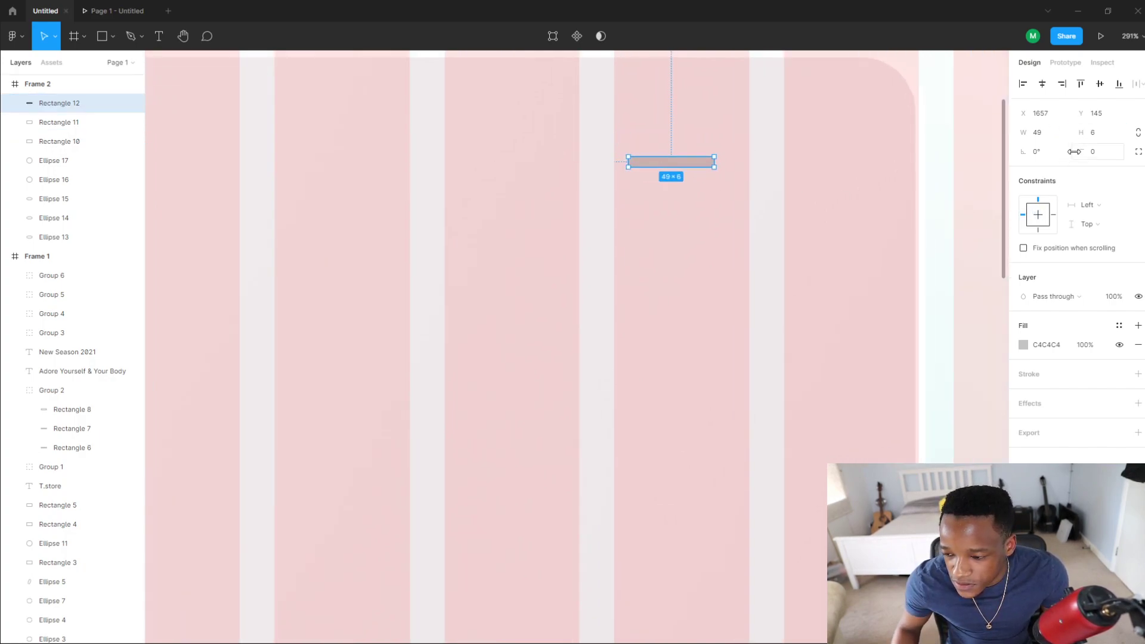
pyautogui.moveTo(1073, 152); pyautogui.dragTo(68, 168)
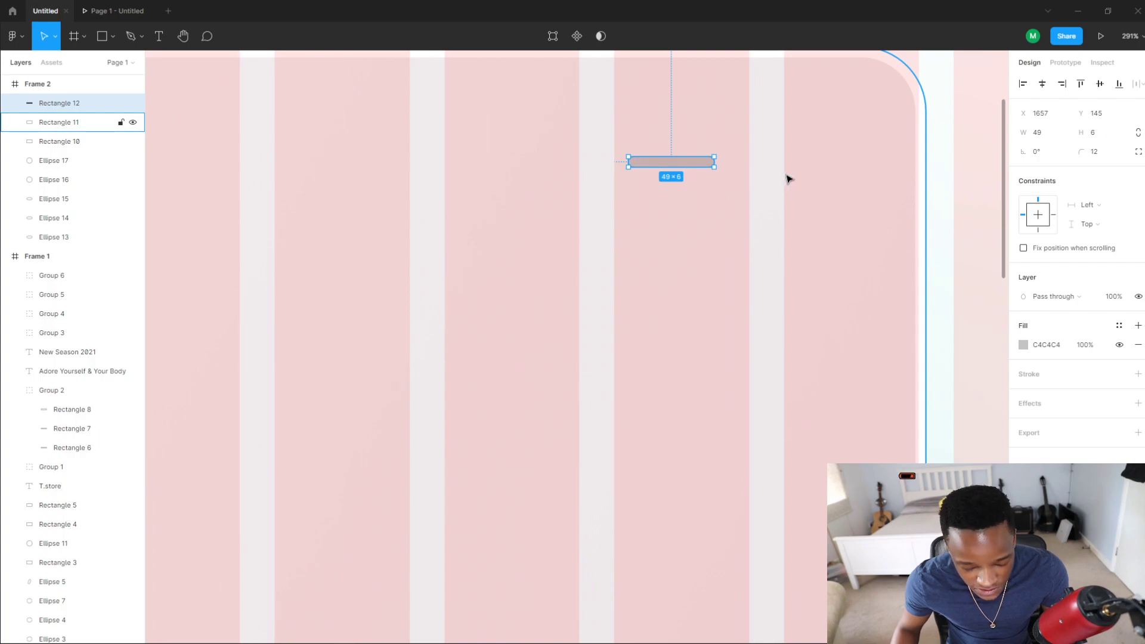
# Step: Stack two duplicates of the rounded bar closely below it, and shorten the lowest one from its left end to 28 wide
pyautogui.hotkey('ctrl', 'd')
pyautogui.moveTo(685, 166); pyautogui.dragTo(690, 185)
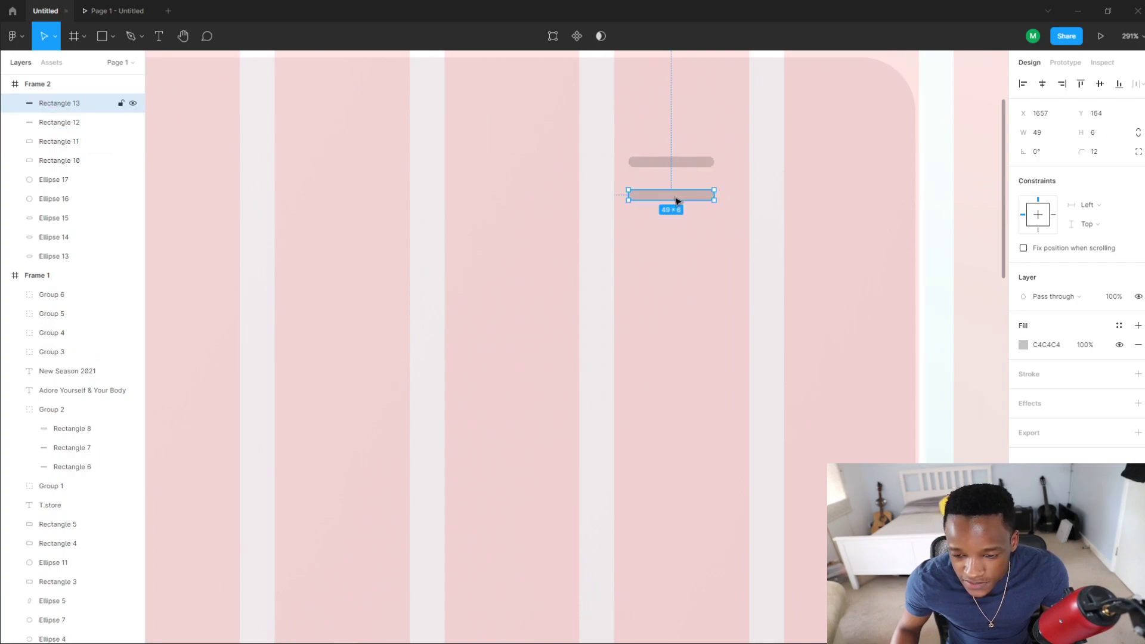
pyautogui.hotkey('ctrl', 'd')
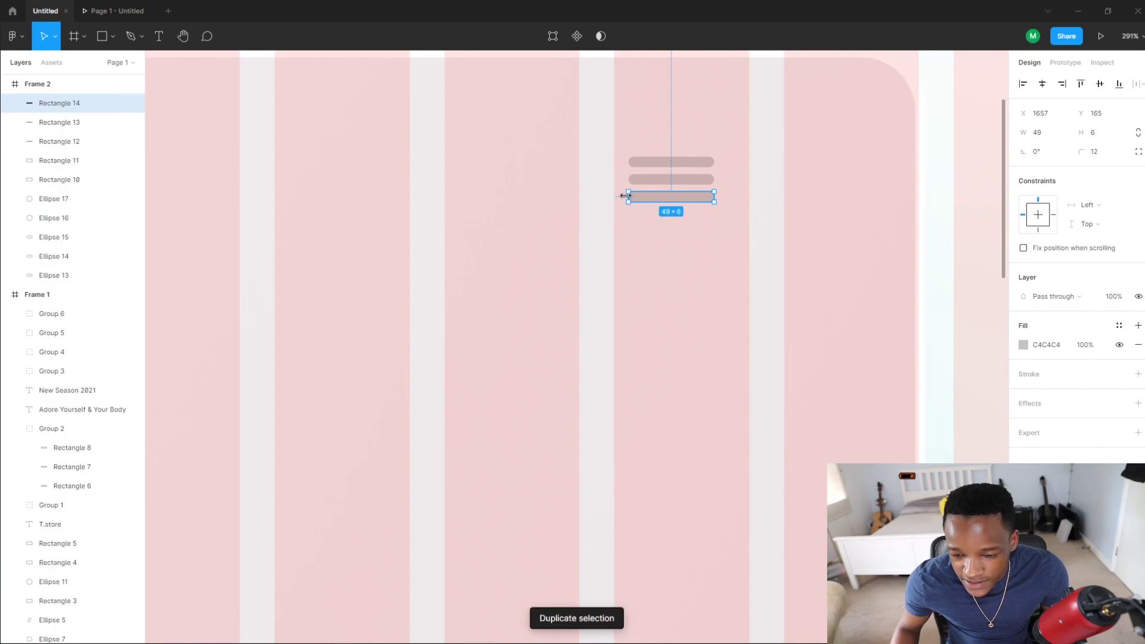
pyautogui.moveTo(627, 196); pyautogui.dragTo(663, 199)
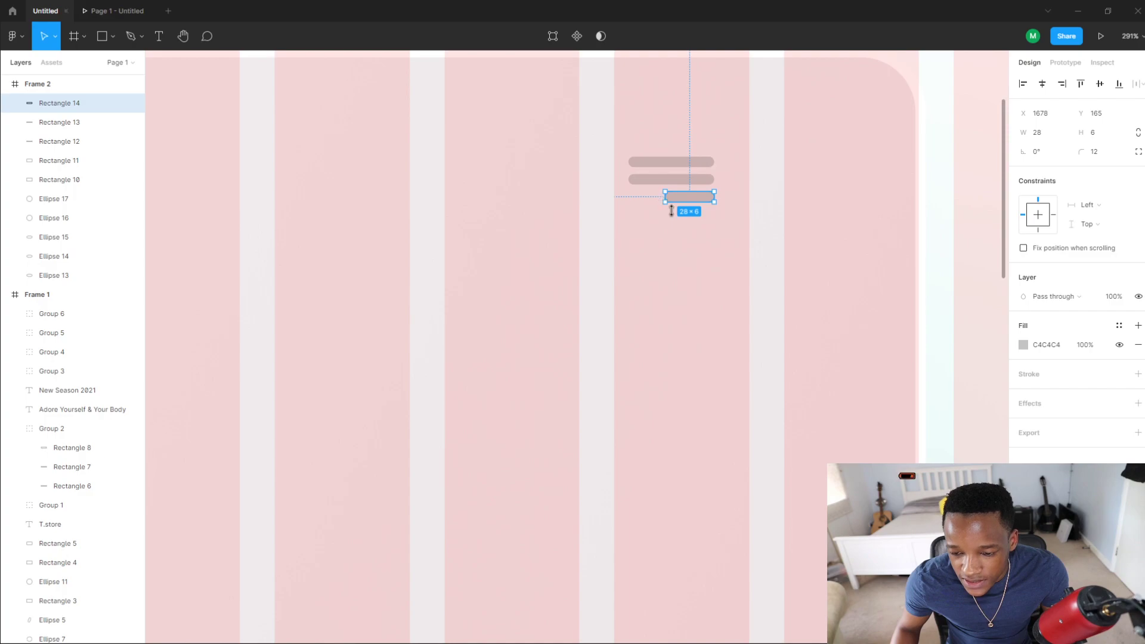
# Step: Group the three bars into one menu icon
pyautogui.click(672, 178)
pyautogui.keyDown('shift'); pyautogui.click(672, 162); pyautogui.keyUp('shift')
pyautogui.keyDown('shift'); pyautogui.click(695, 197); pyautogui.keyUp('shift')
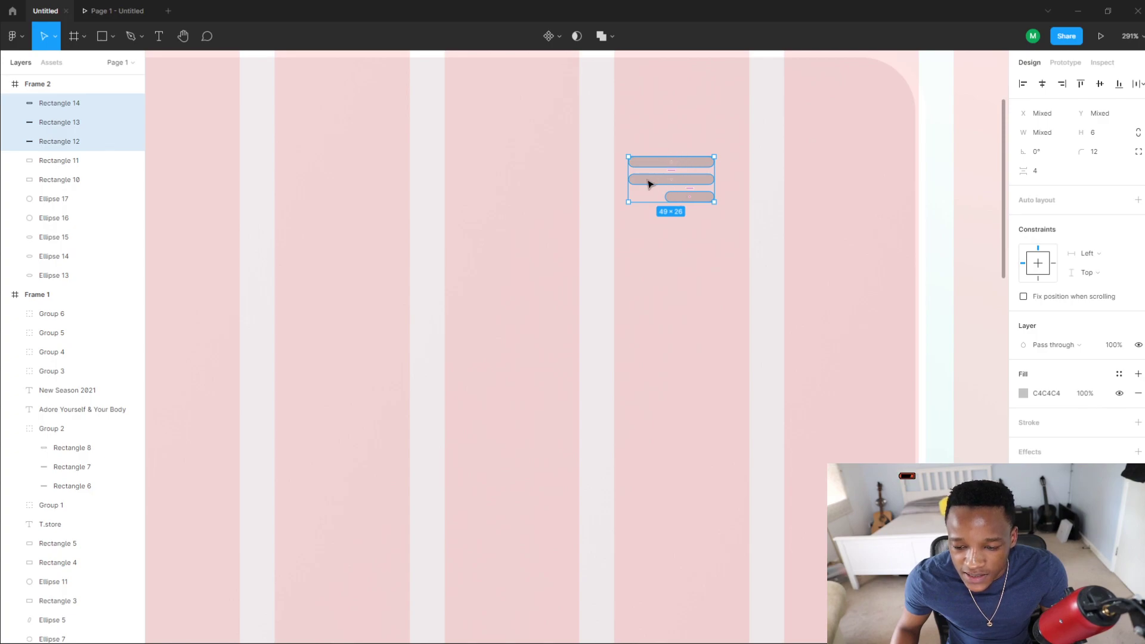
pyautogui.hotkey('ctrl', 'g')
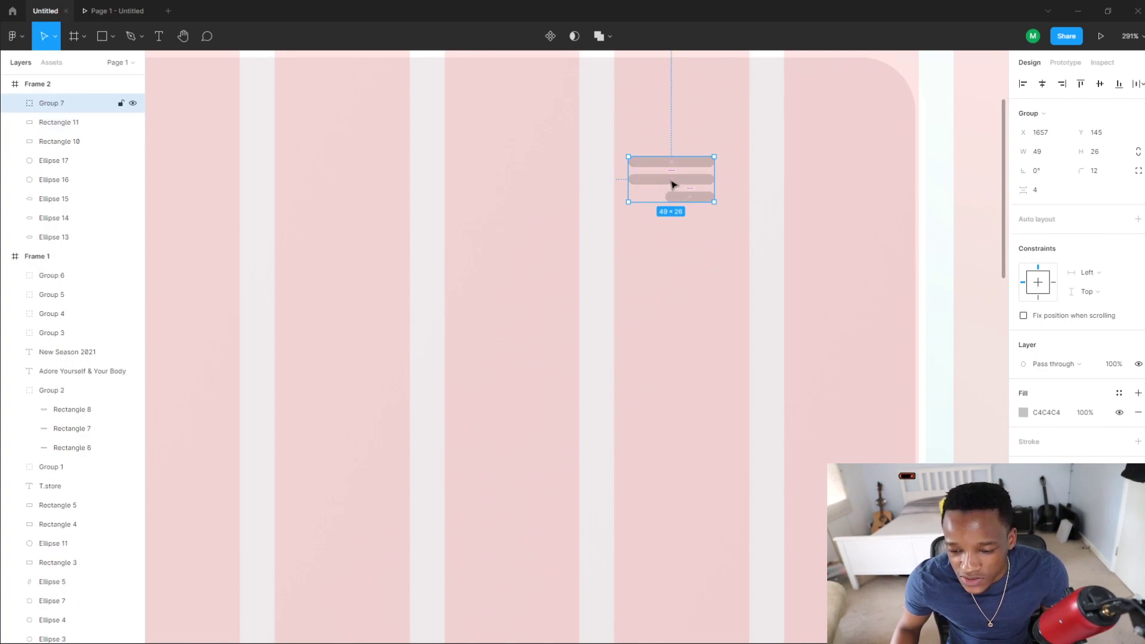
# Step: Set the fill color of the grouped menu icon to #333333
pyautogui.scroll(-5, 685, 187)
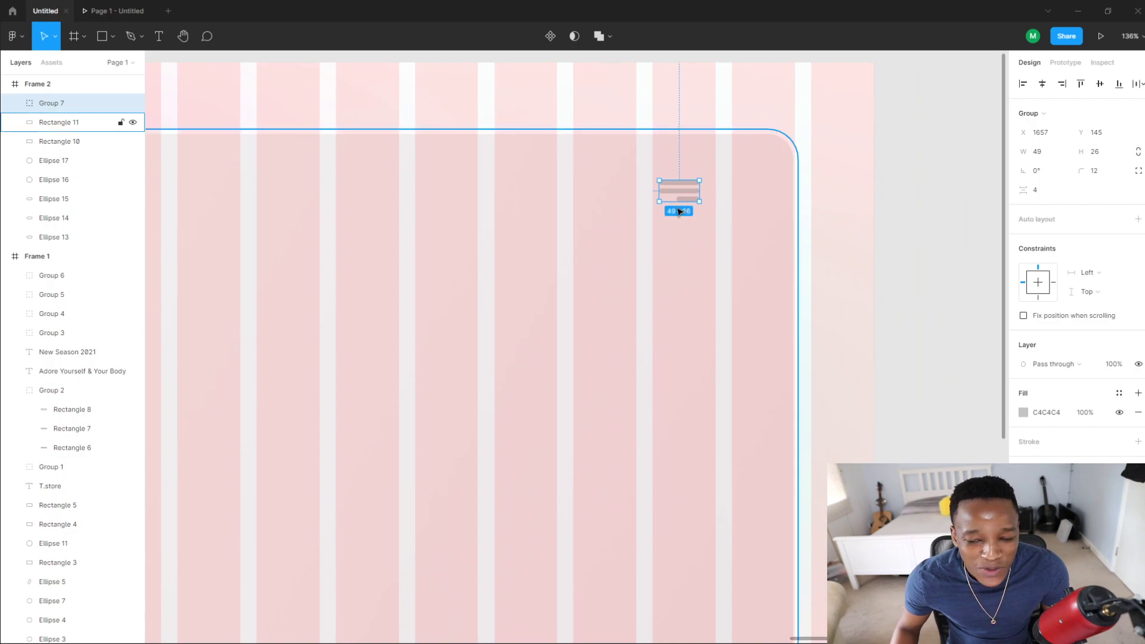
pyautogui.scroll(-2, 678, 220)
pyautogui.hscroll(-3, 636, 215)
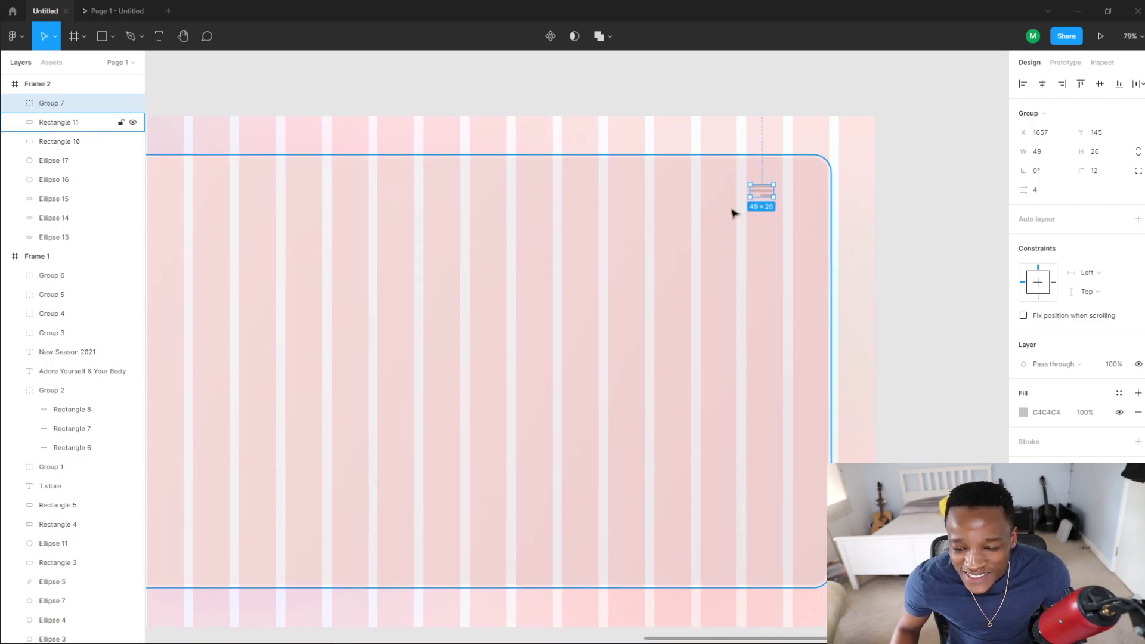
pyautogui.click(1023, 414)
pyautogui.click(1056, 413)
pyautogui.write('#')
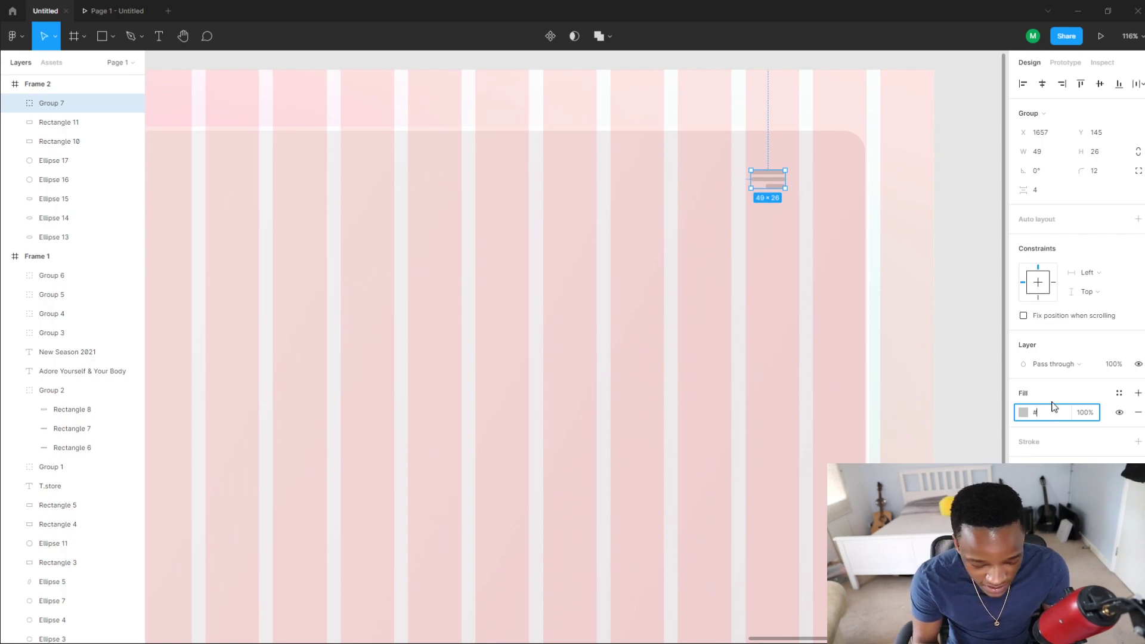
pyautogui.write('333')
pyautogui.press('Return')
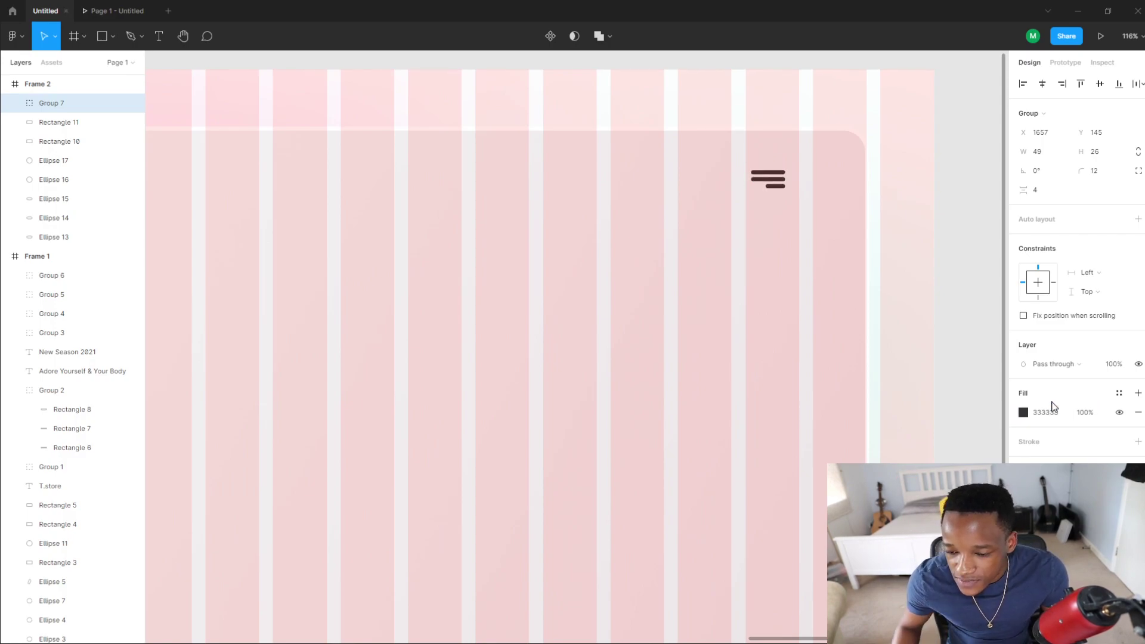
# Step: Move the menu icon closer to the card's upper-right corner, to about X 1677, Y 129
pyautogui.scroll(-2, 792, 288)
pyautogui.scroll(4, 789, 228)
pyautogui.moveTo(769, 187); pyautogui.dragTo(785, 174)
pyautogui.scroll(-4, 764, 211)
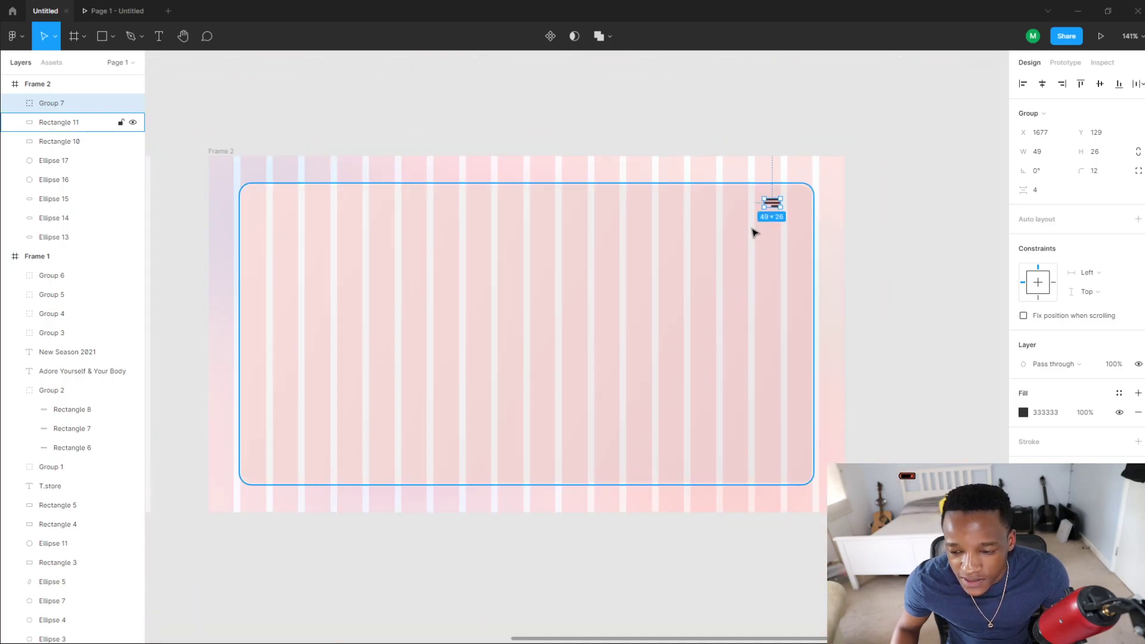
# Step: Duplicate Frame 1's T.store logo and move the copy onto the upper-left area of Frame 2's card
pyautogui.moveTo(703, 254); pyautogui.dragTo(790, 257)
pyautogui.moveTo(515, 236); pyautogui.dragTo(627, 221)
pyautogui.scroll(2, 460, 215)
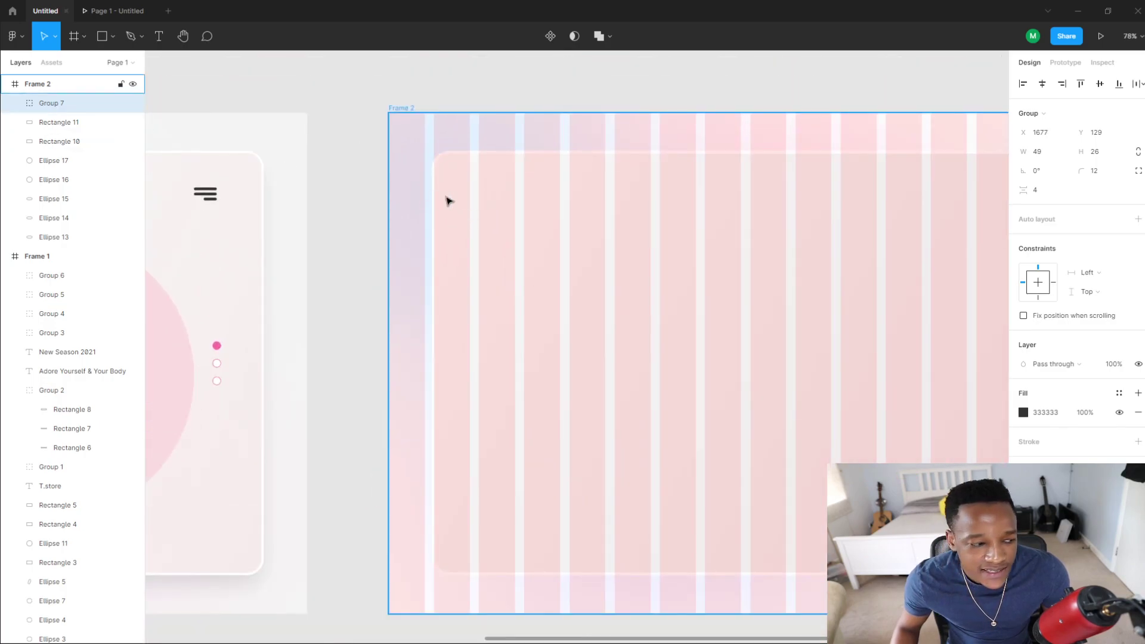
pyautogui.scroll(-3, 406, 213)
pyautogui.moveTo(452, 222); pyautogui.dragTo(539, 225)
pyautogui.hscroll(-3, 538, 225)
pyautogui.scroll(4, 818, 238)
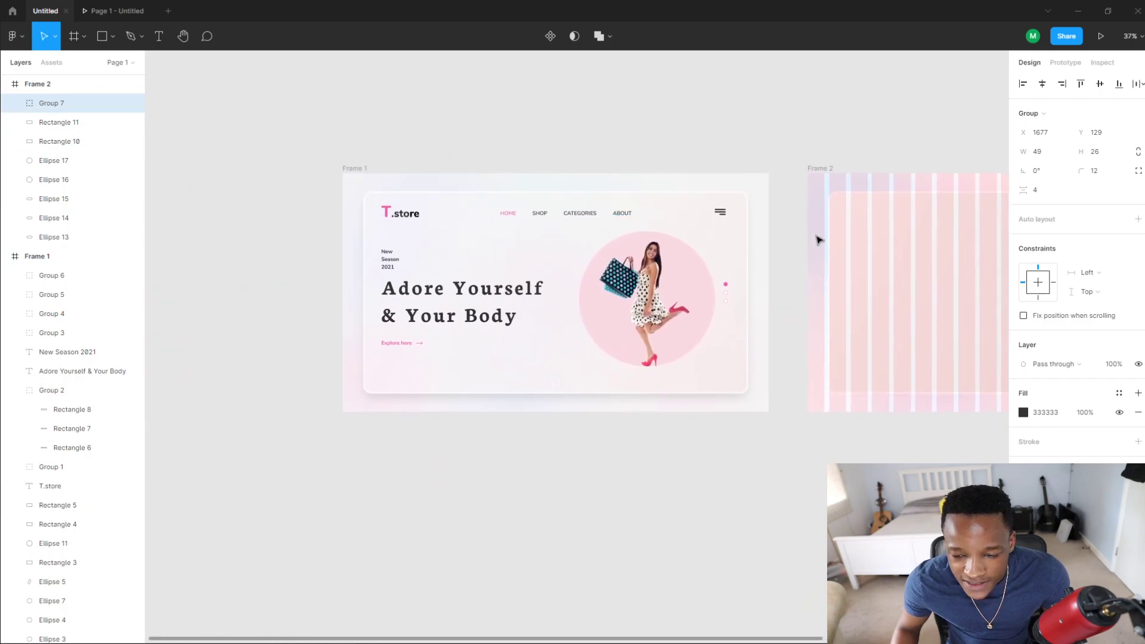
pyautogui.hscroll(3, 915, 221)
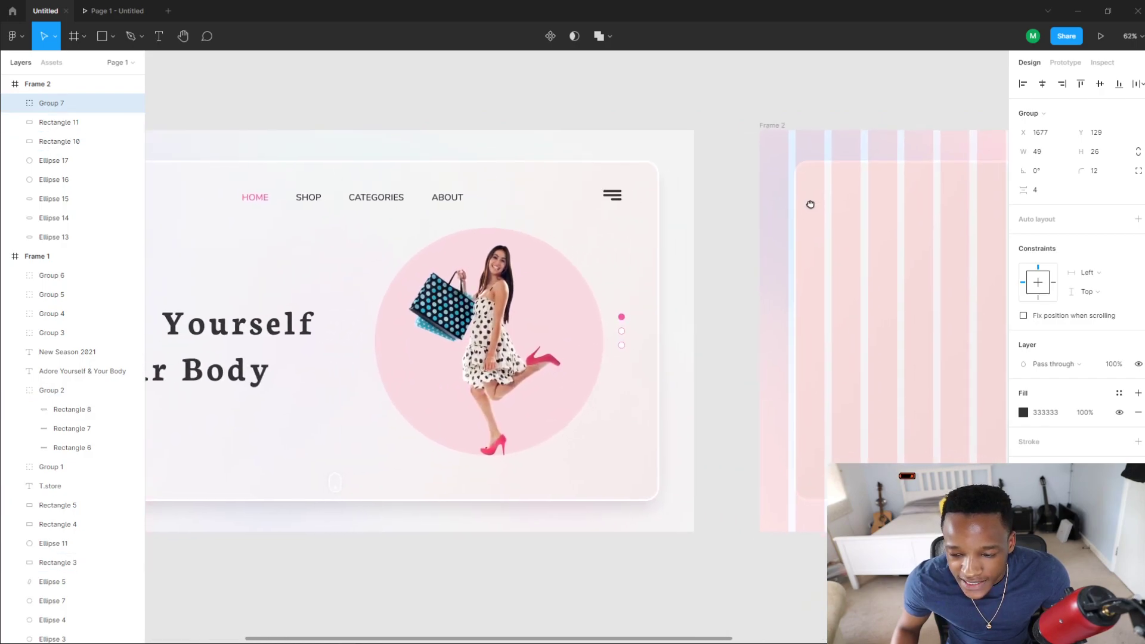
pyautogui.hscroll(-4, 810, 205)
pyautogui.click(224, 190)
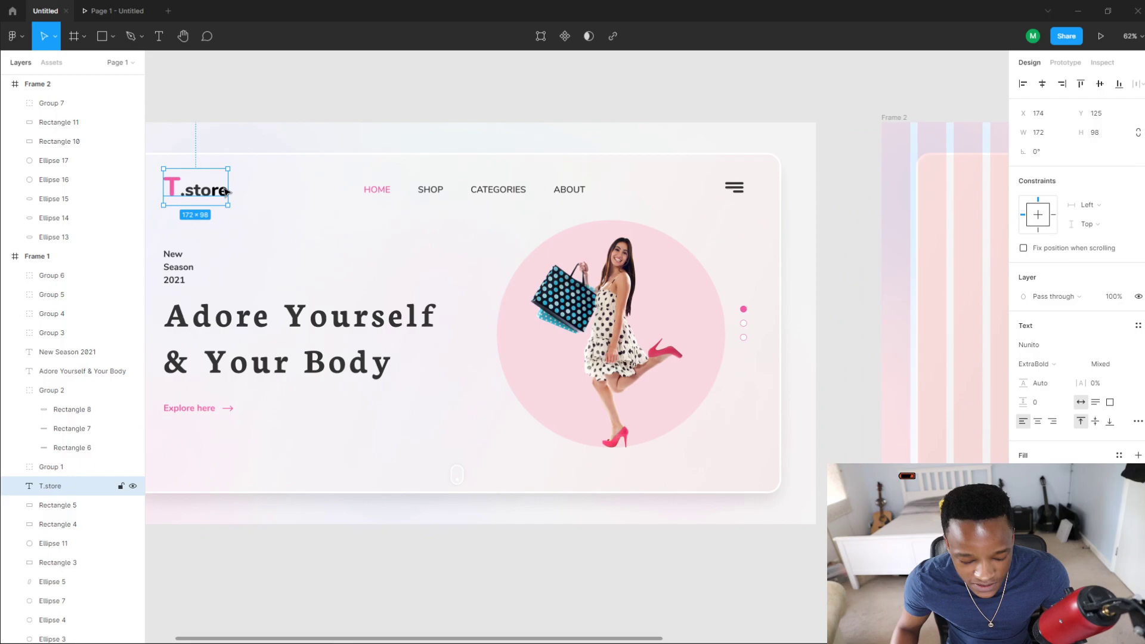
pyautogui.hotkey('ctrl', 'd')
pyautogui.moveTo(224, 187); pyautogui.dragTo(877, 217)
# Step: Reposition the T.store logo copy nearer the card's upper-left corner, at about X 194, Y 132
pyautogui.hscroll(6, 641, 207)
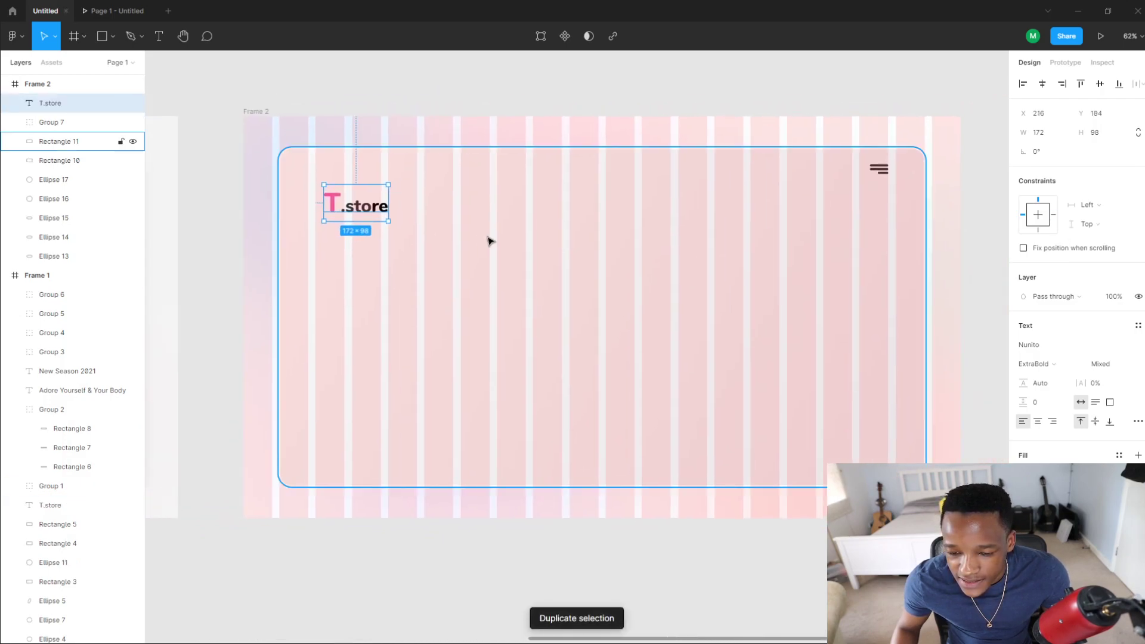
pyautogui.hscroll(-2, 598, 254)
pyautogui.moveTo(468, 226); pyautogui.dragTo(460, 206)
pyautogui.hscroll(3, 425, 205)
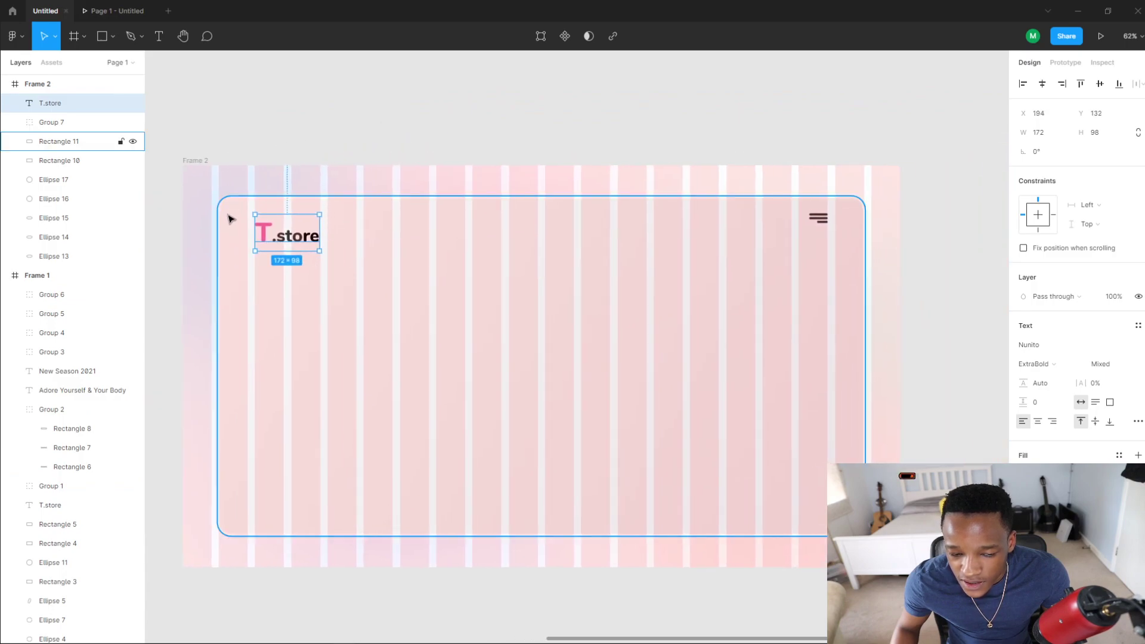
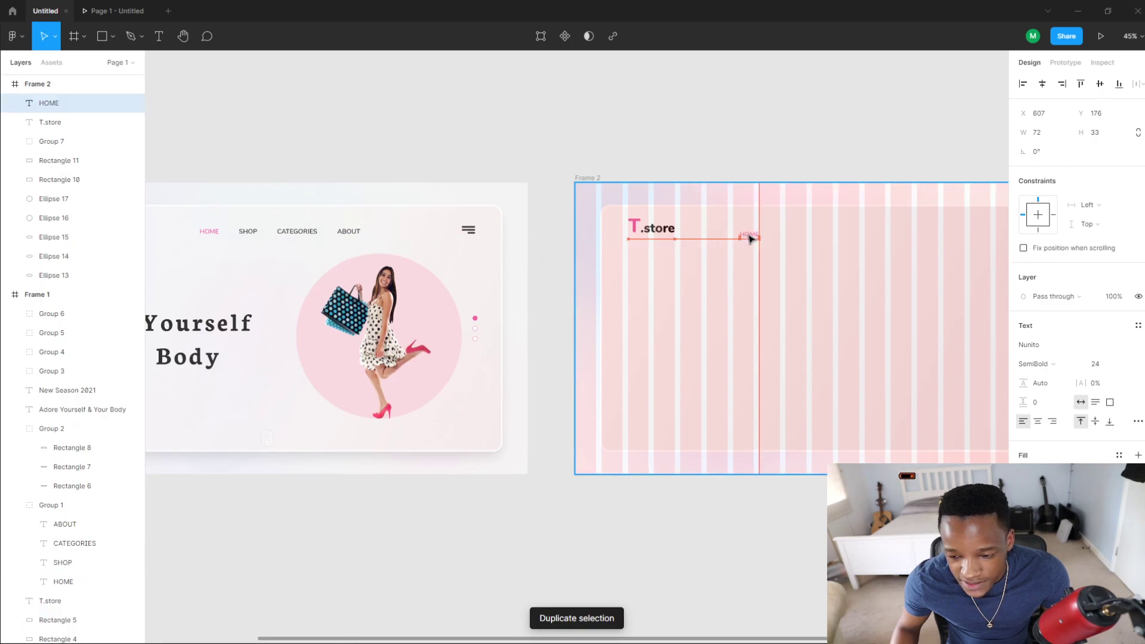
# Step: Position the HOME text at about X 685, Y 160, and add a copy at about X 853 reading SHOP
pyautogui.scroll(5, 832, 247)
pyautogui.scroll(2, 831, 248)
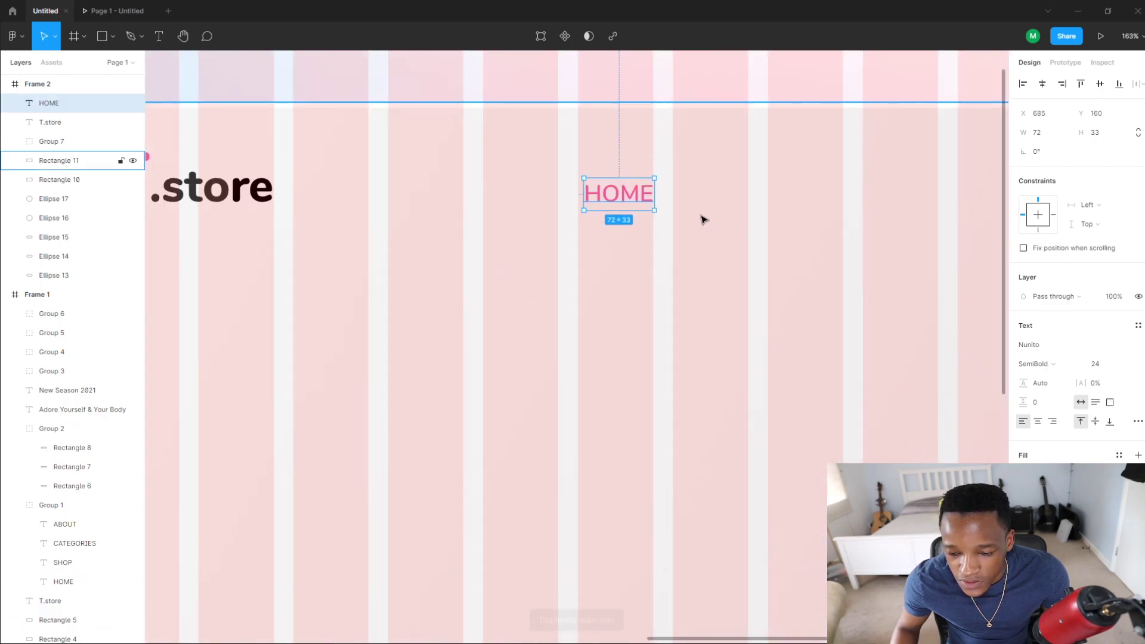
pyautogui.scroll(-5, 703, 217)
pyautogui.hotkey('ctrl', 'd')
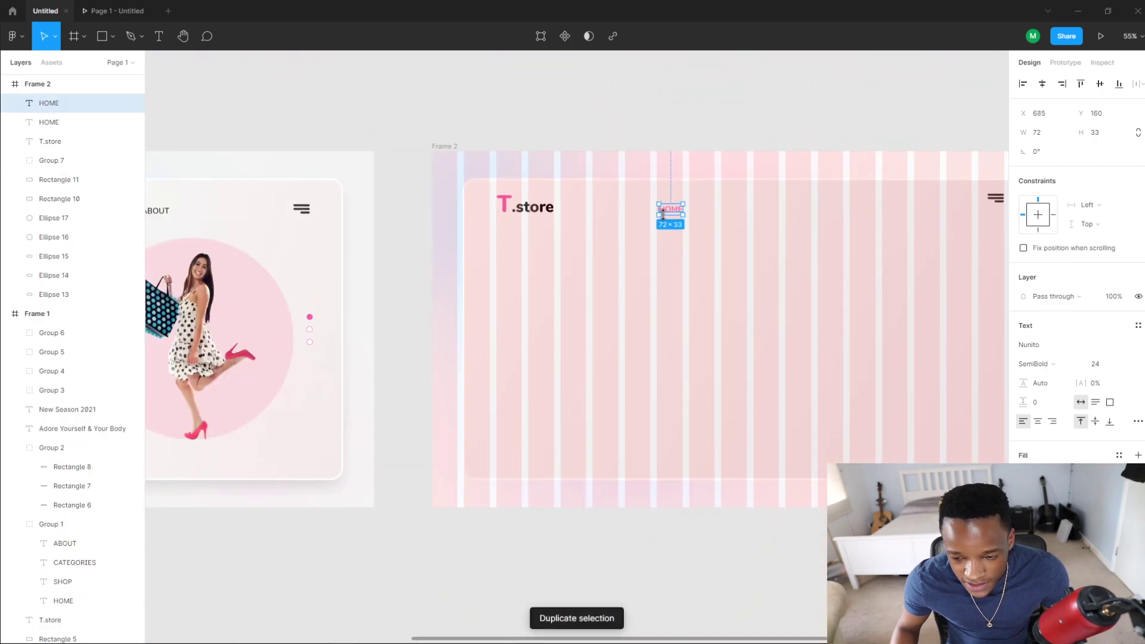
pyautogui.moveTo(684, 216); pyautogui.dragTo(723, 217)
pyautogui.moveTo(603, 243); pyautogui.dragTo(646, 263)
pyautogui.doubleClick(718, 231)
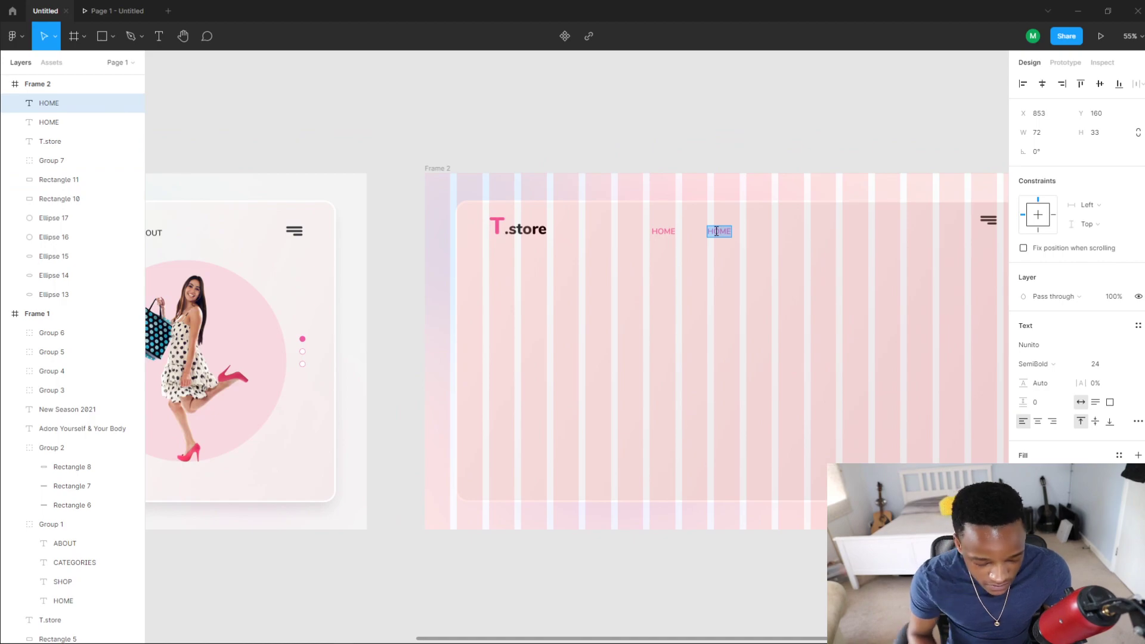
pyautogui.write('S')
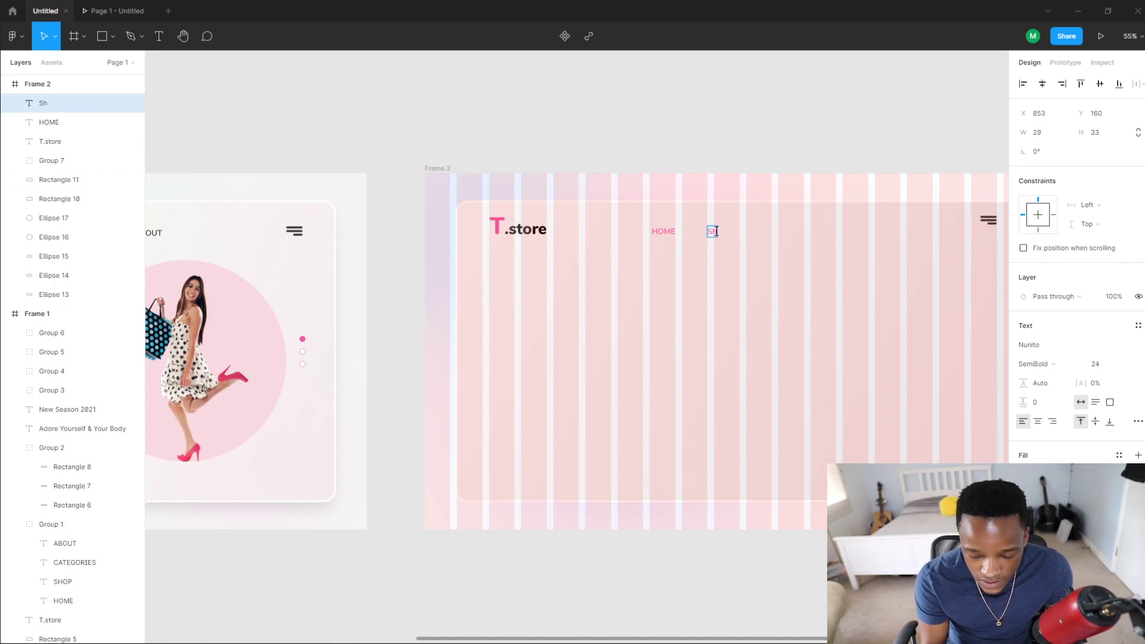
pyautogui.write('HOP')
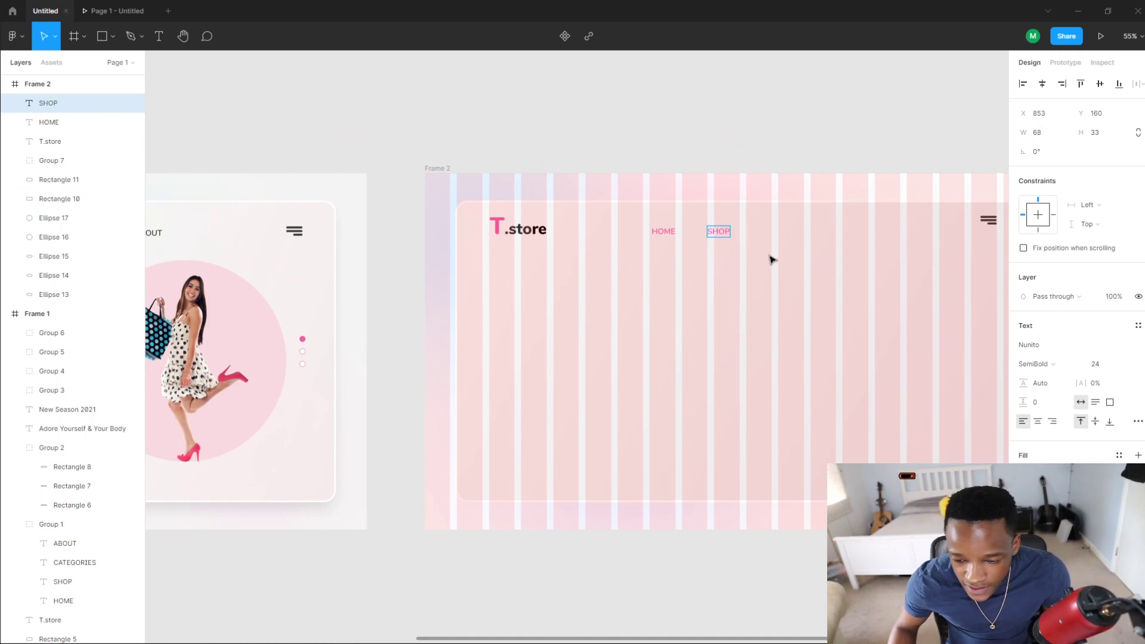
pyautogui.press('Escape')
# Step: Duplicate the SHOP text, place the copy at about X 1017, Y 160, and change its text to CATEGORIES
pyautogui.hotkey('ctrl', 'd')
pyautogui.moveTo(716, 232); pyautogui.dragTo(771, 236)
pyautogui.doubleClick(774, 232)
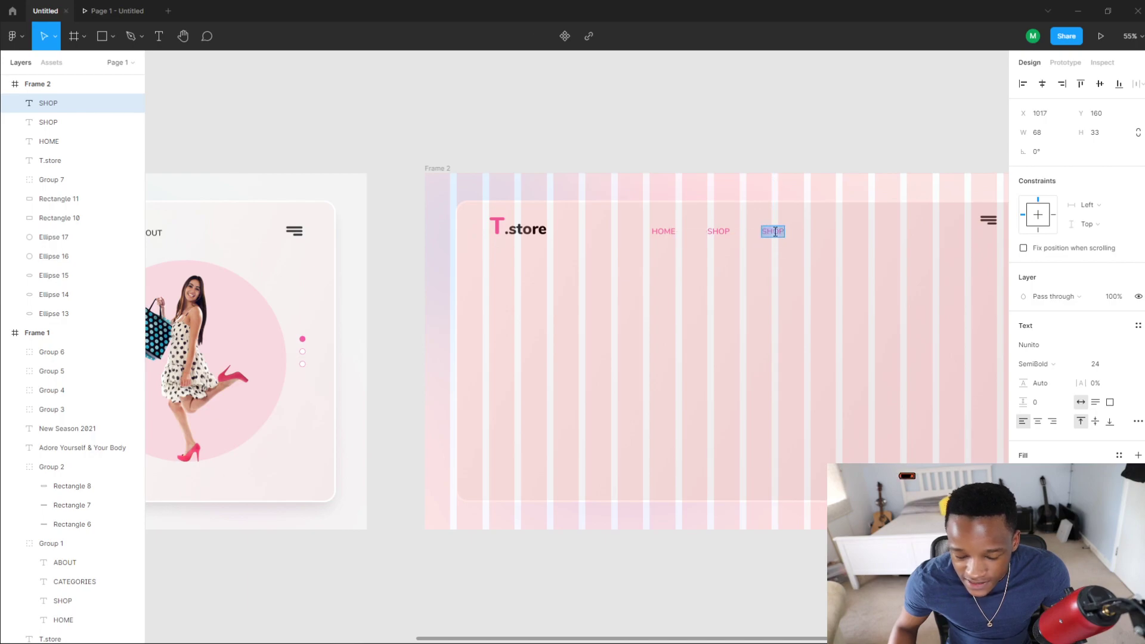
pyautogui.write('CATEGORIES')
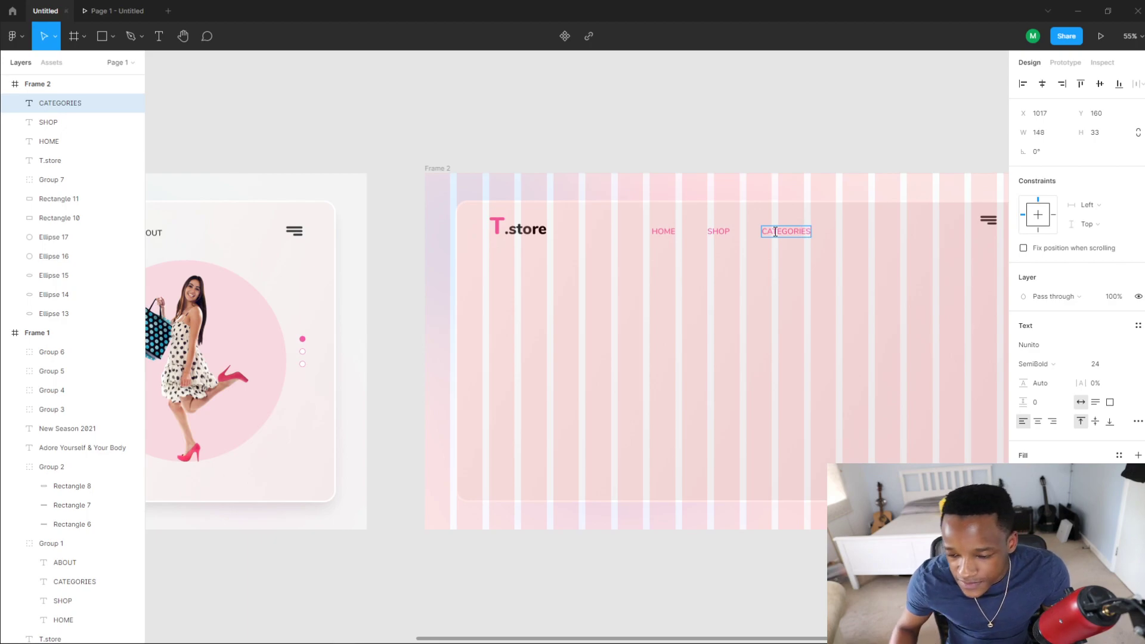
pyautogui.press('Escape')
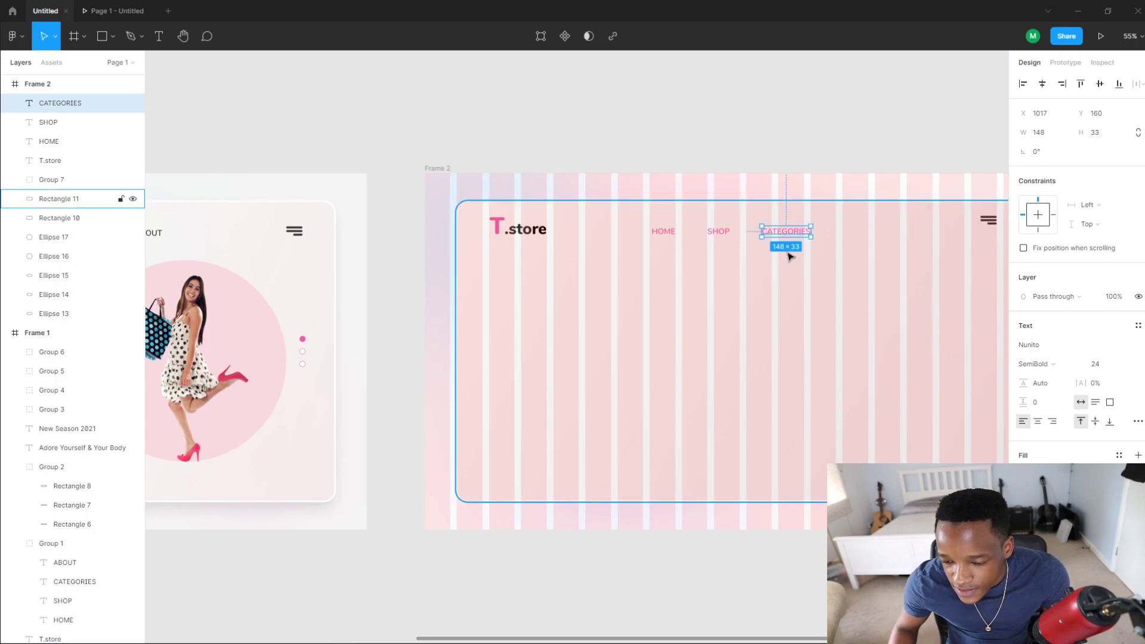
# Step: Duplicate the CATEGORIES text, place the copy at about X 1261, Y 160, and change its text to ABOUT
pyautogui.hotkey('ctrl', 'd')
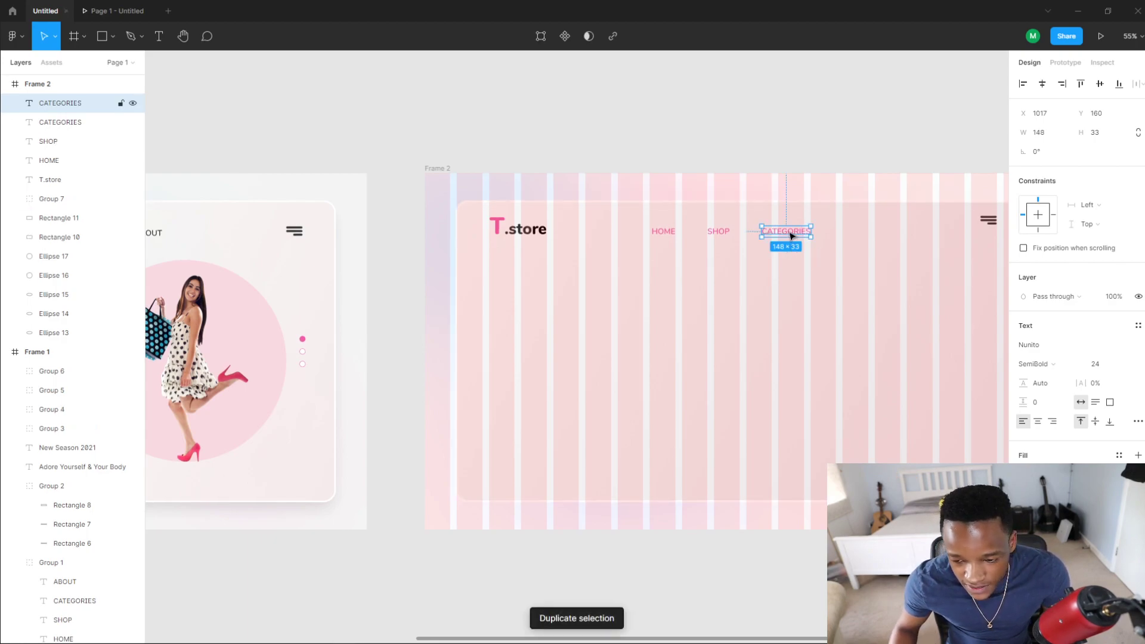
pyautogui.moveTo(791, 237); pyautogui.dragTo(865, 235)
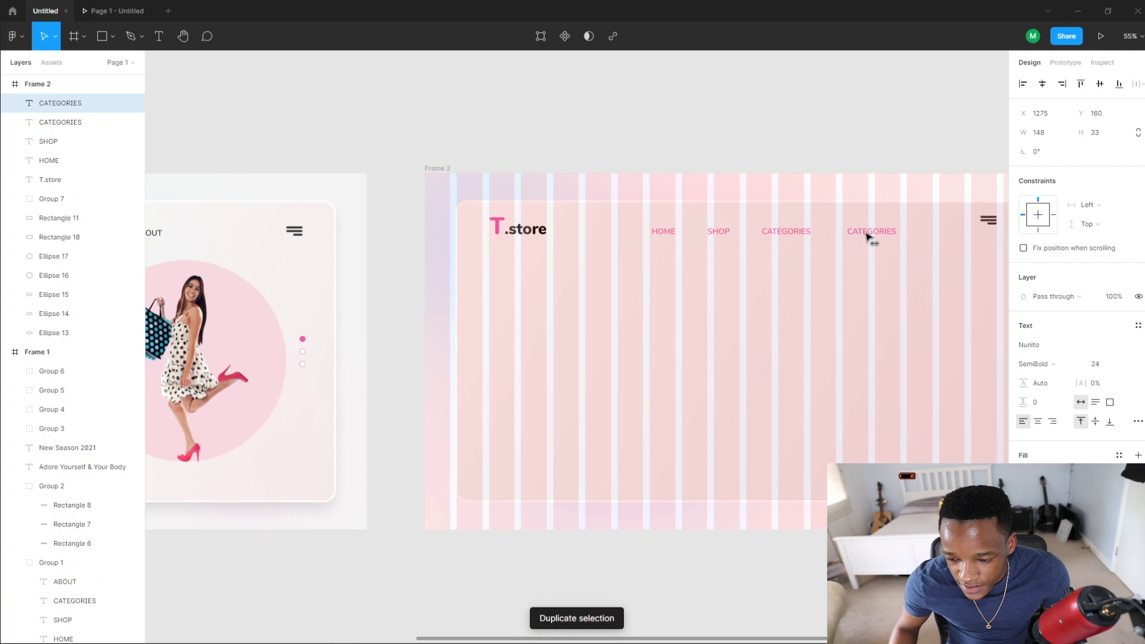
pyautogui.doubleClick(863, 232)
pyautogui.write('Ab')
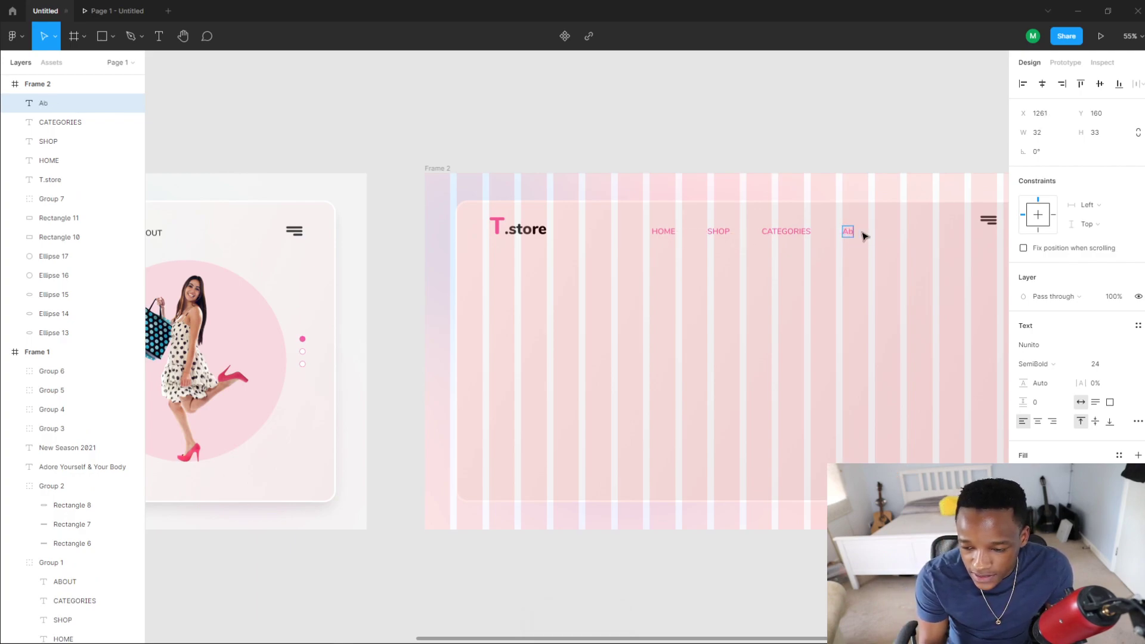
pyautogui.write('outBOUT')
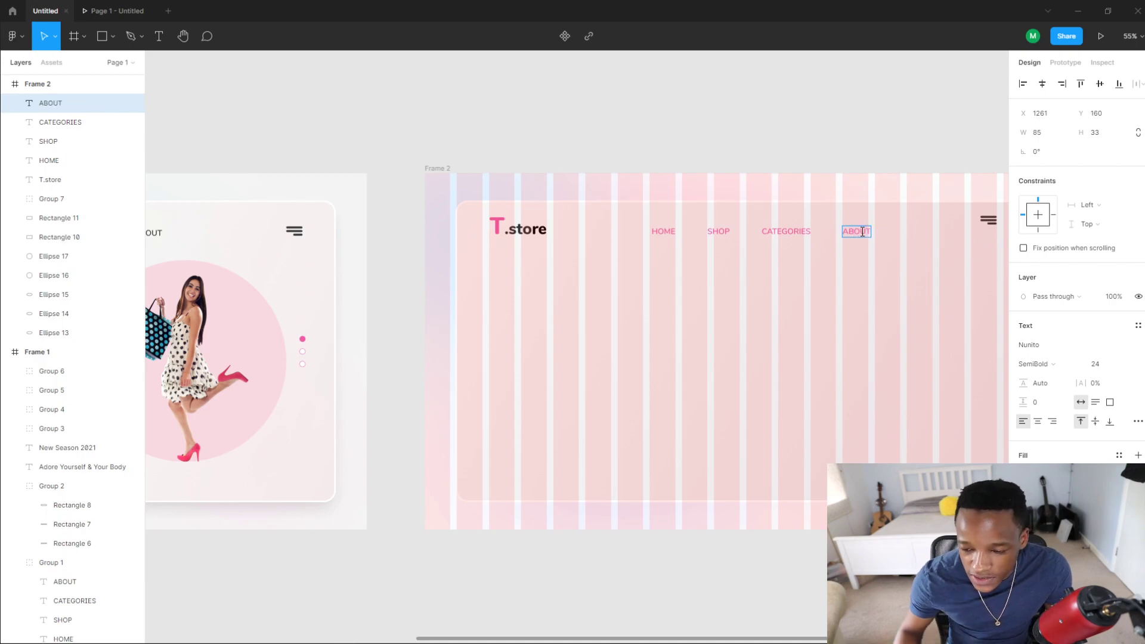
pyautogui.press('Escape')
# Step: Group Frame 2's HOME, SHOP, CATEGORIES and ABOUT links together
pyautogui.click(662, 232)
pyautogui.keyDown('shift'); pyautogui.click(719, 232); pyautogui.keyUp('shift')
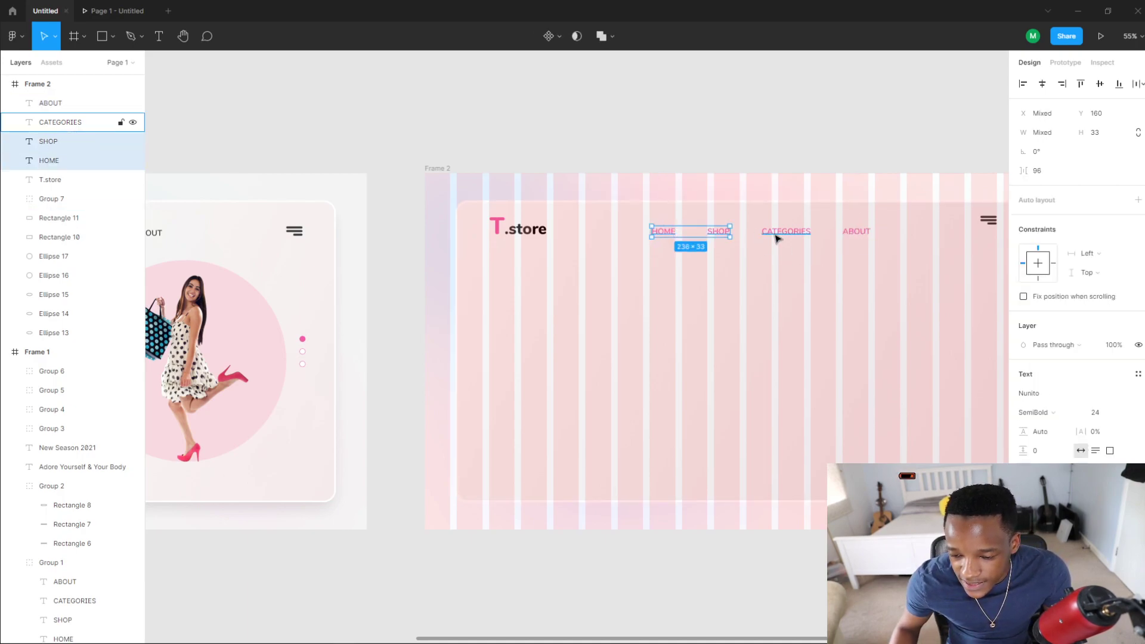
pyautogui.keyDown('shift'); pyautogui.click(784, 237); pyautogui.keyUp('shift')
pyautogui.keyDown('shift'); pyautogui.click(853, 234); pyautogui.keyUp('shift')
pyautogui.hotkey('ctrl', 'g')
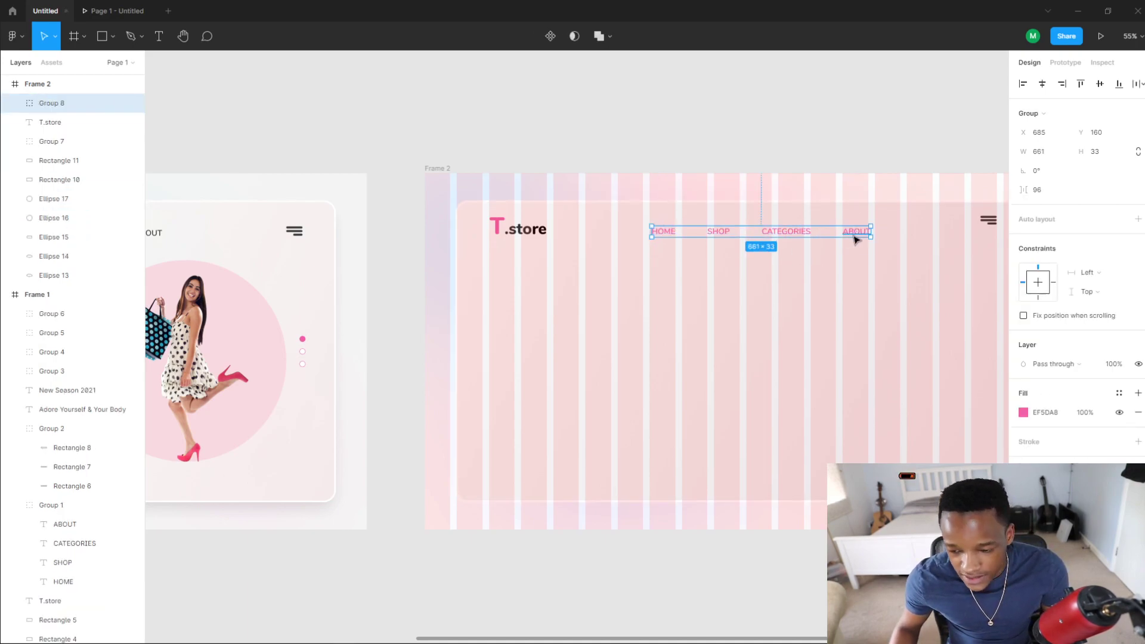
# Step: Move Frame 2's menu icon down to about Y 147, keeping it at X 1677
pyautogui.hscroll(5, 921, 258)
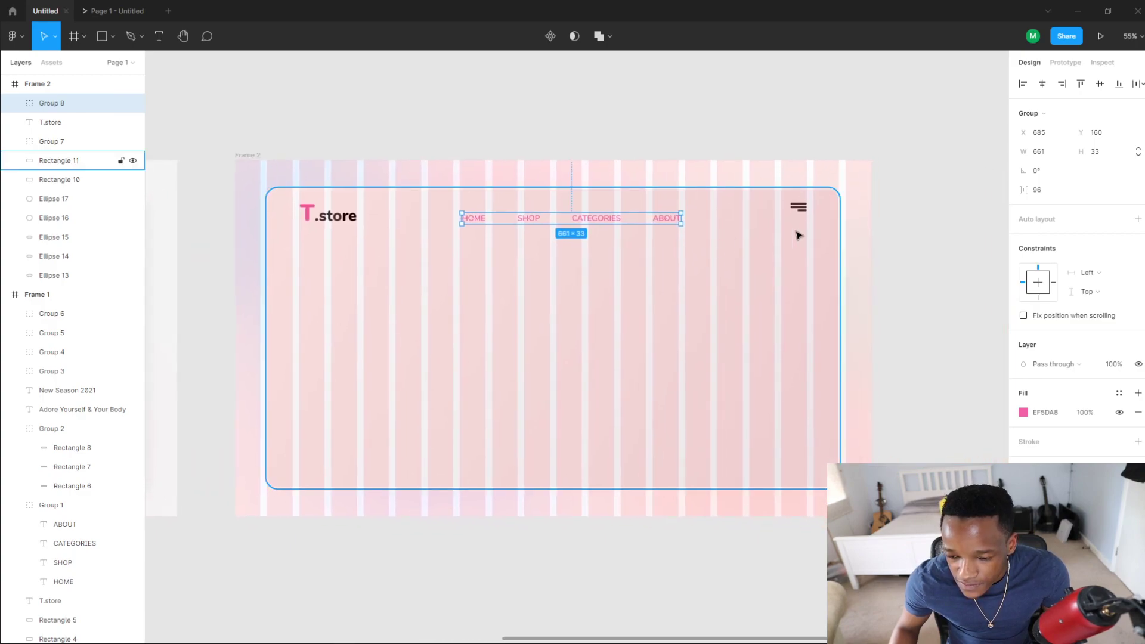
pyautogui.click(799, 210)
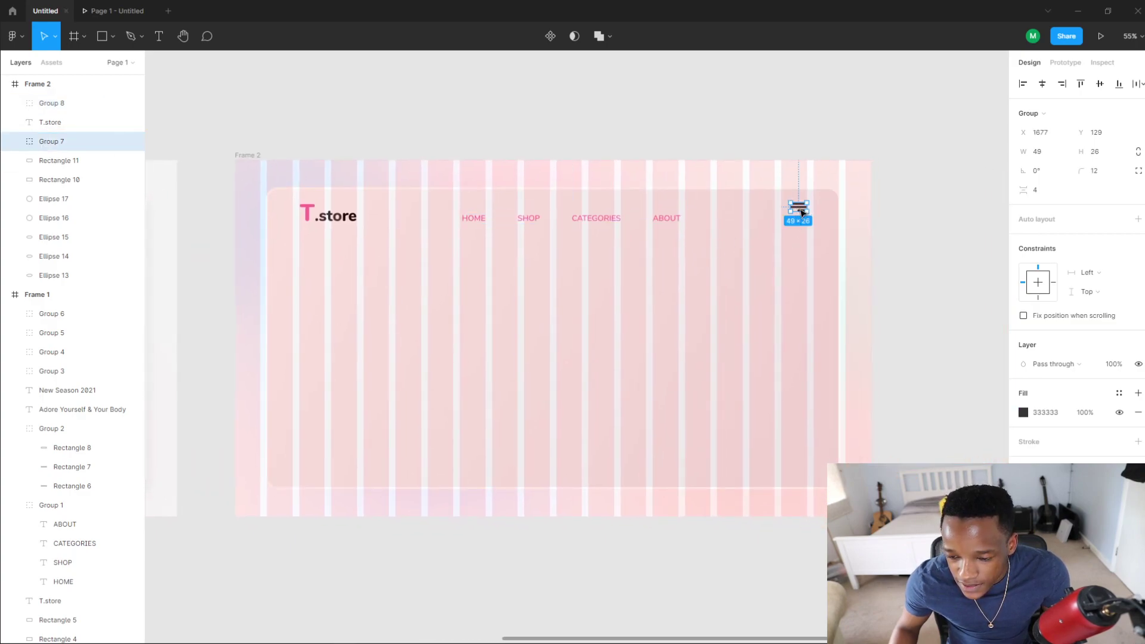
pyautogui.moveTo(802, 211); pyautogui.dragTo(799, 216)
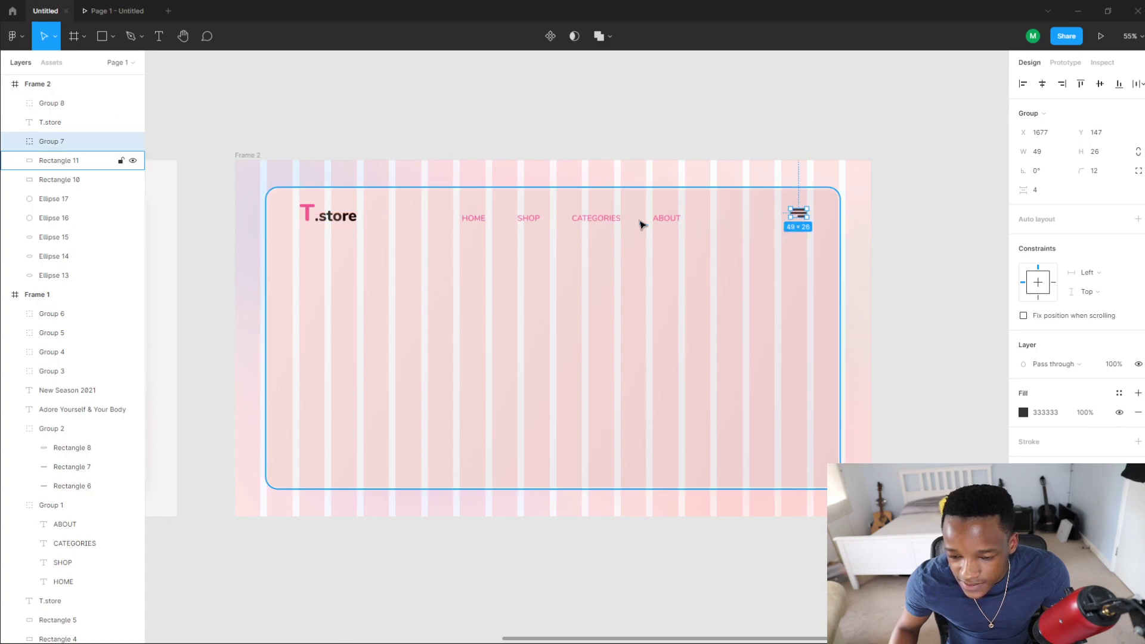
# Step: Move the navigation links group to about X 692, Y 144, evenly spaced between the logo and the menu icon
pyautogui.click(599, 223)
pyautogui.press('alt')
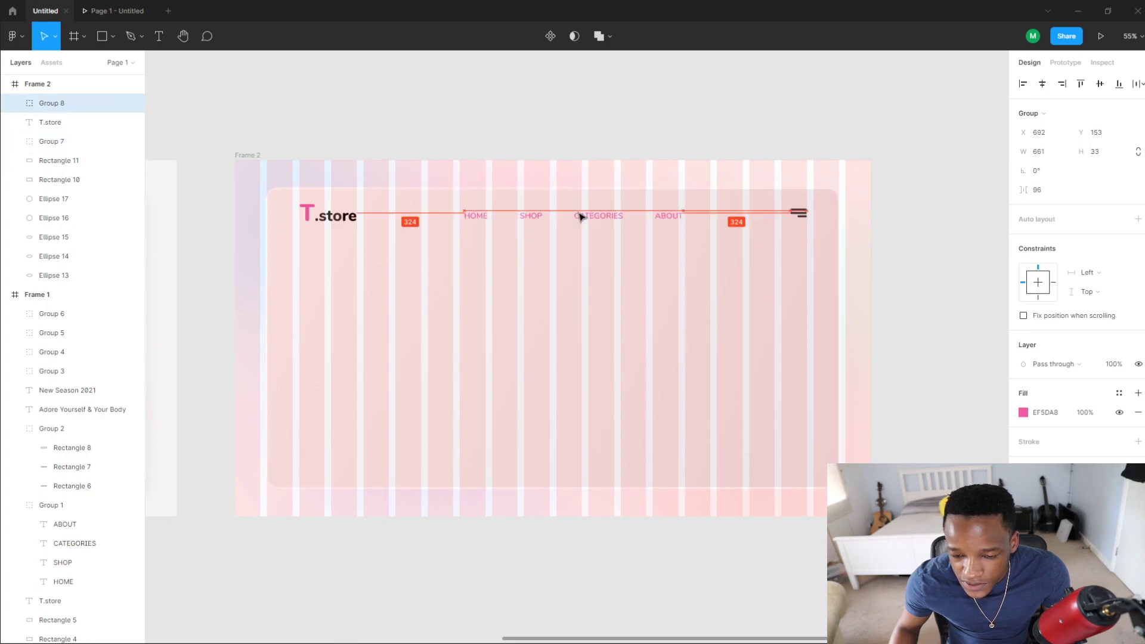
pyautogui.moveTo(582, 216); pyautogui.dragTo(577, 220)
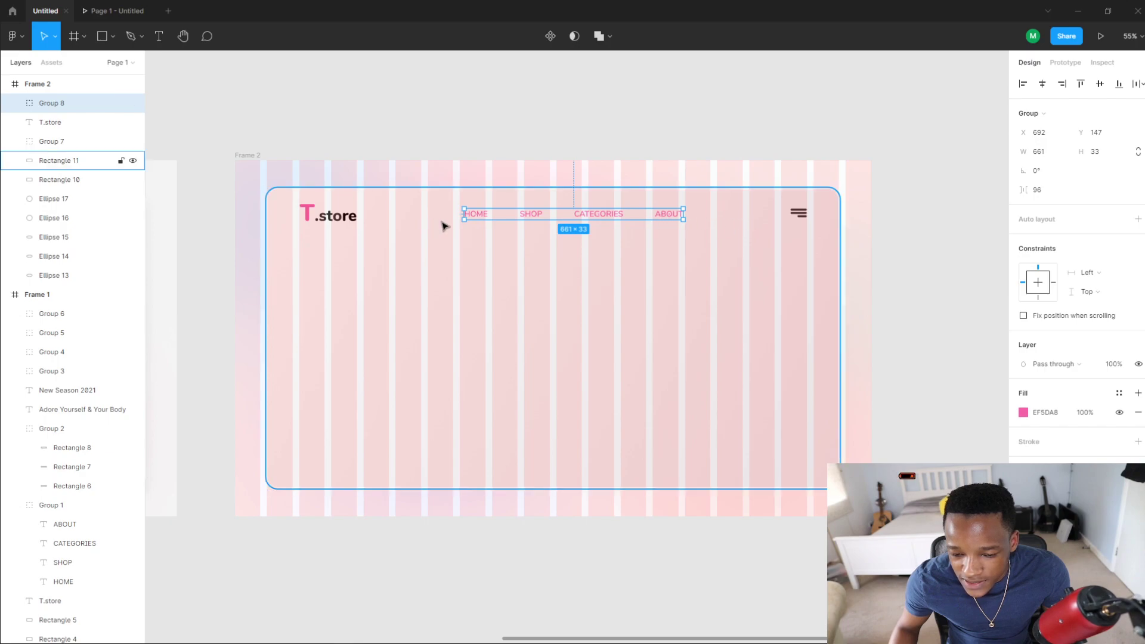
pyautogui.moveTo(567, 220); pyautogui.dragTo(567, 220)
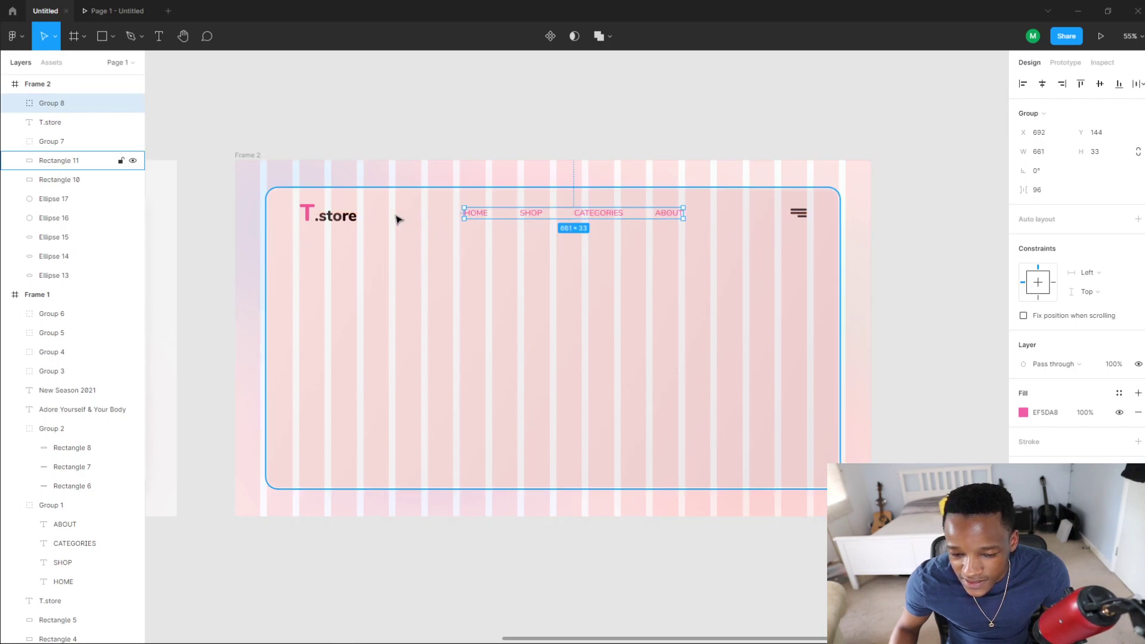
# Step: Group the T.store logo, the navigation links and the menu icon into one header group
pyautogui.click(328, 215)
pyautogui.keyDown('shift'); pyautogui.click(476, 216); pyautogui.keyUp('shift')
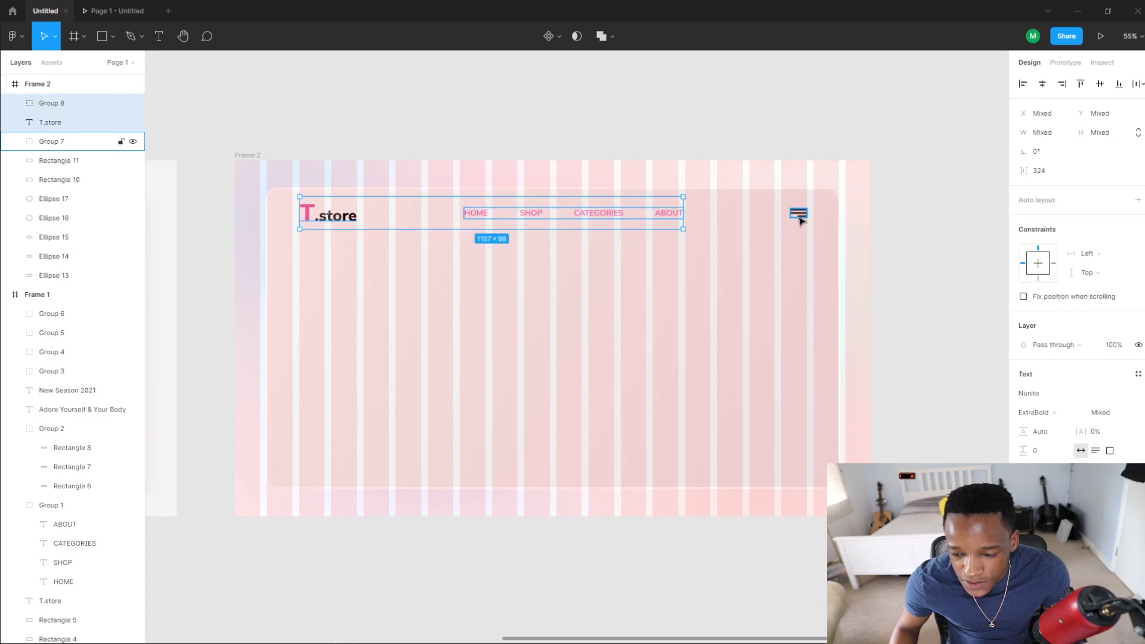
pyautogui.keyDown('shift'); pyautogui.click(799, 218); pyautogui.keyUp('shift')
pyautogui.hotkey('ctrl', 'g')
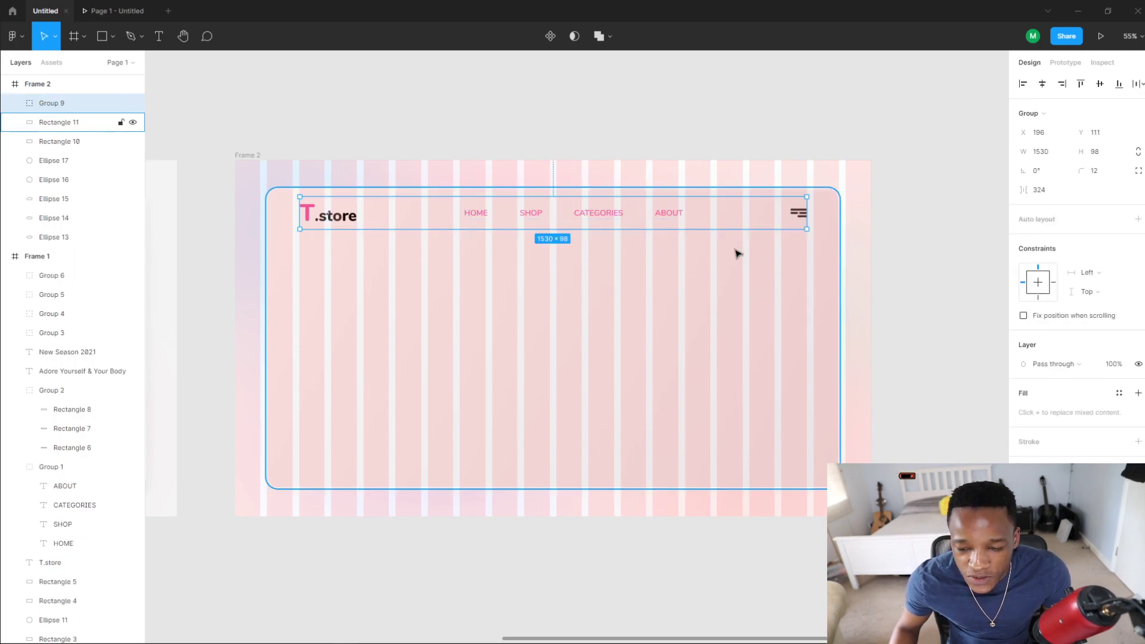
pyautogui.click(907, 266)
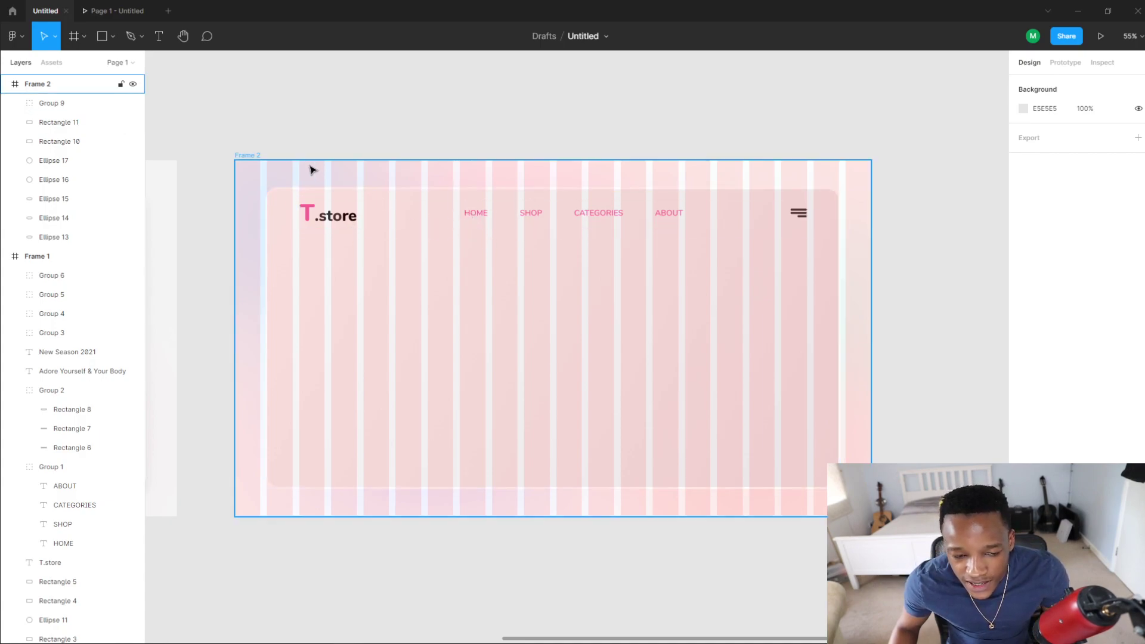
# Step: Hide Frame 2's 20-column layout grid
pyautogui.click(248, 157)
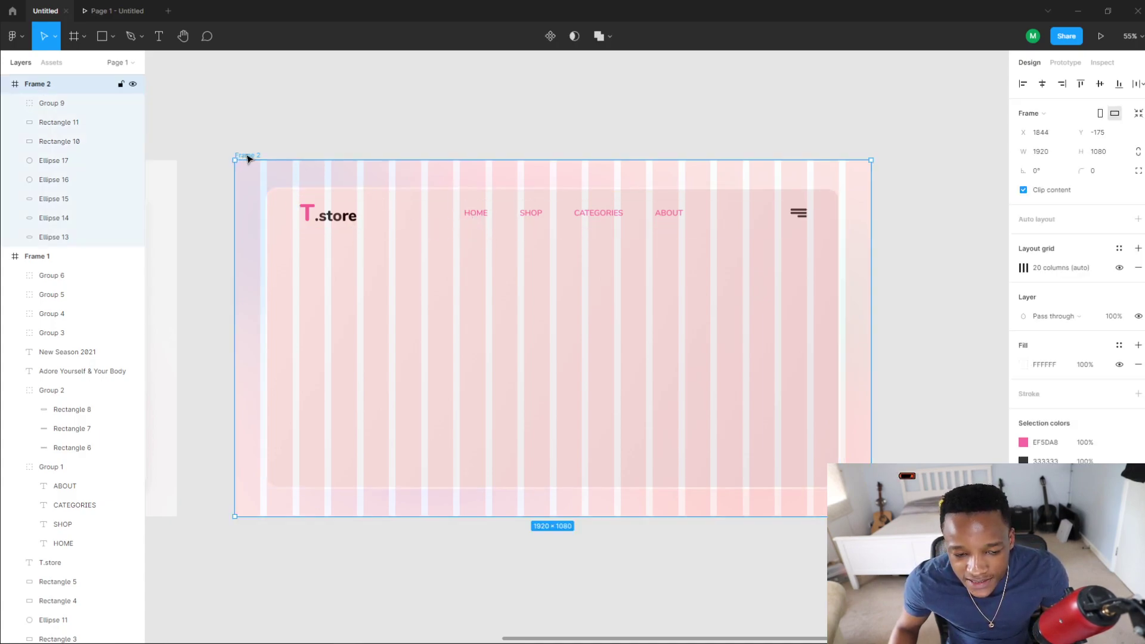
pyautogui.click(1119, 268)
pyautogui.scroll(-5, 817, 262)
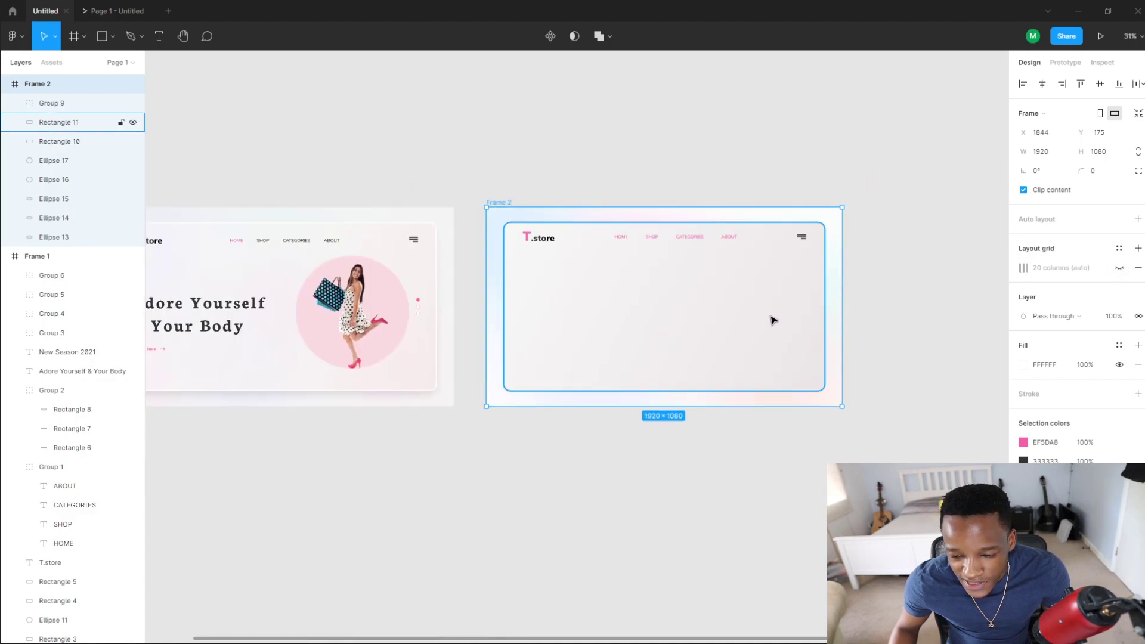
# Step: Recolor the SHOP, CATEGORIES and ABOUT links in Frame 2's header dark gray
pyautogui.scroll(5, 856, 335)
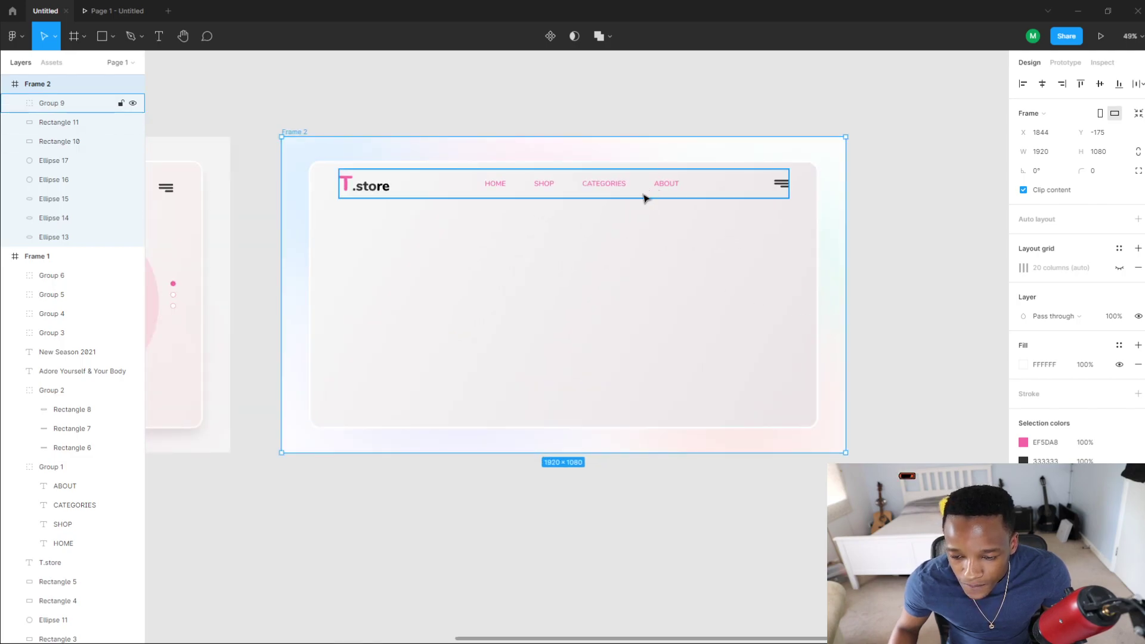
pyautogui.click(546, 190)
pyautogui.doubleClick(546, 186)
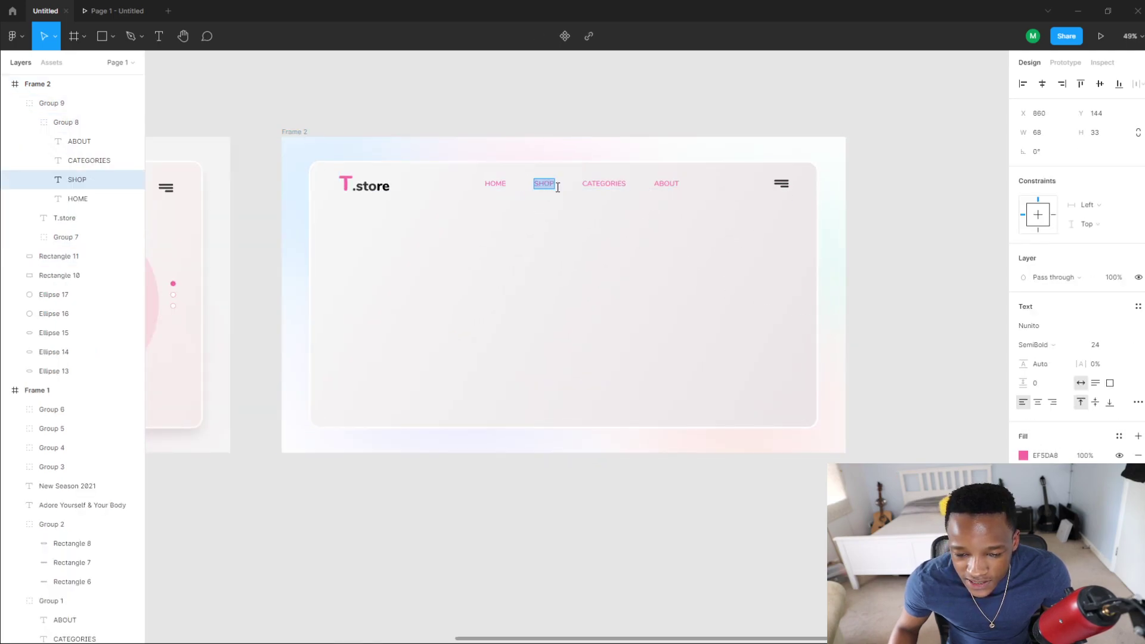
pyautogui.press('Escape')
pyautogui.keyDown('shift'); pyautogui.click(604, 184); pyautogui.keyUp('shift')
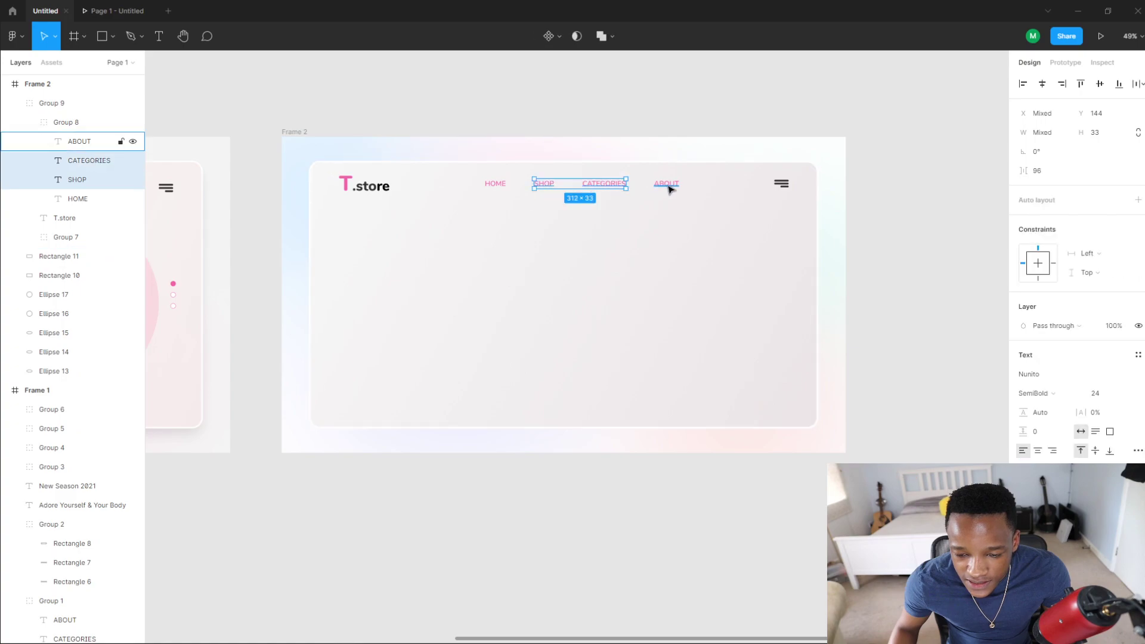
pyautogui.keyDown('shift'); pyautogui.click(666, 183); pyautogui.keyUp('shift')
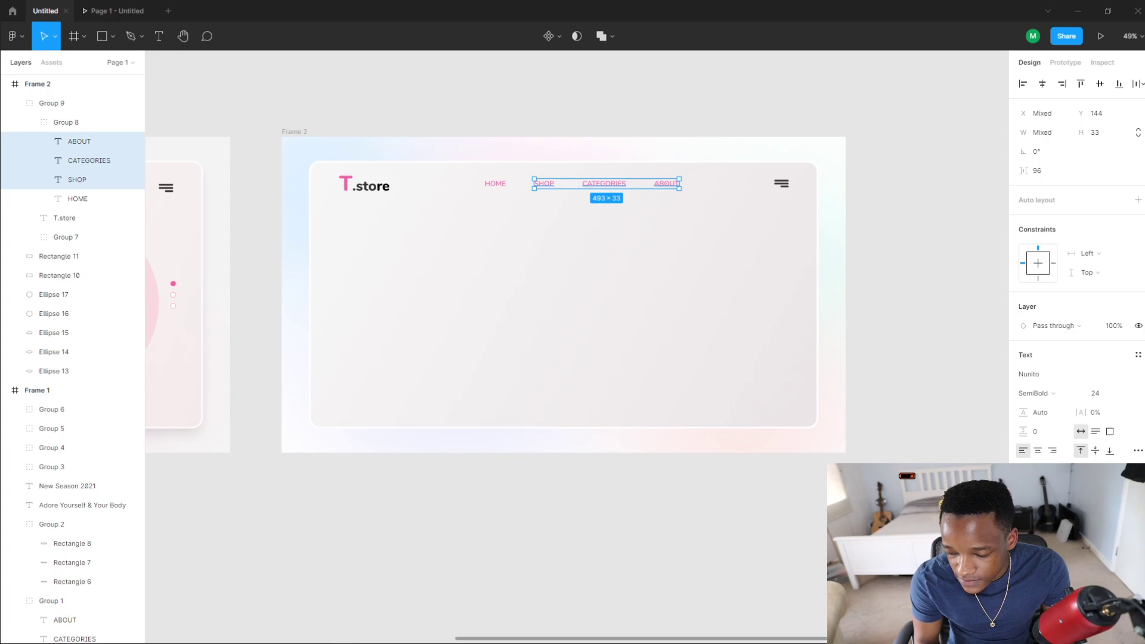
pyautogui.click(877, 366)
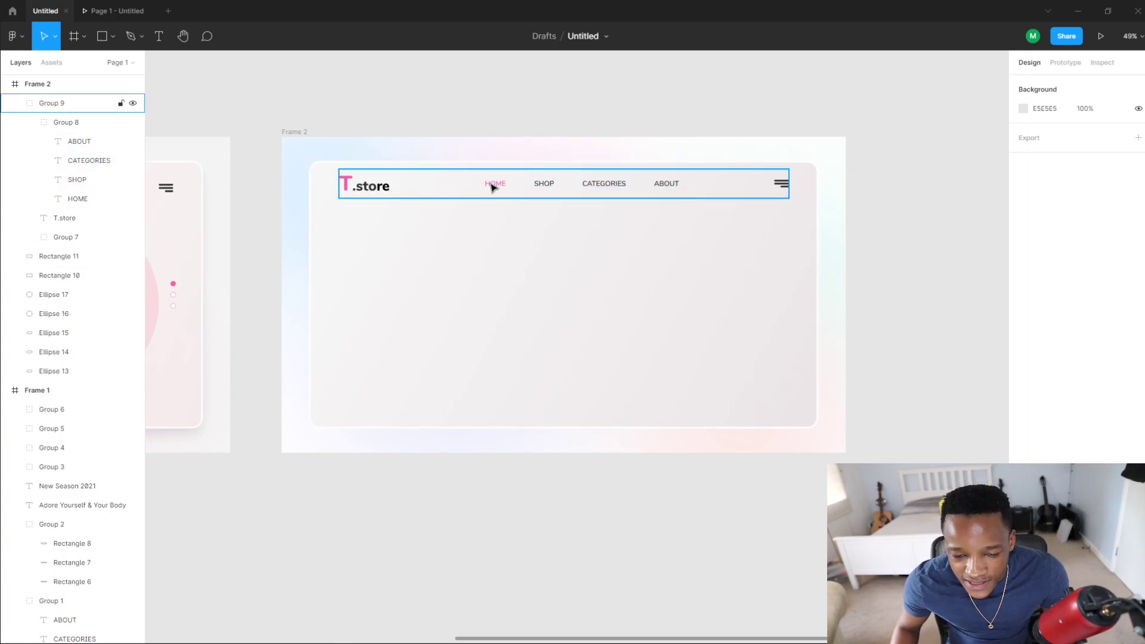
# Step: Inspect Frame 2's header links up close and compare the frame's layout with Frame 1
pyautogui.scroll(5, 491, 189)
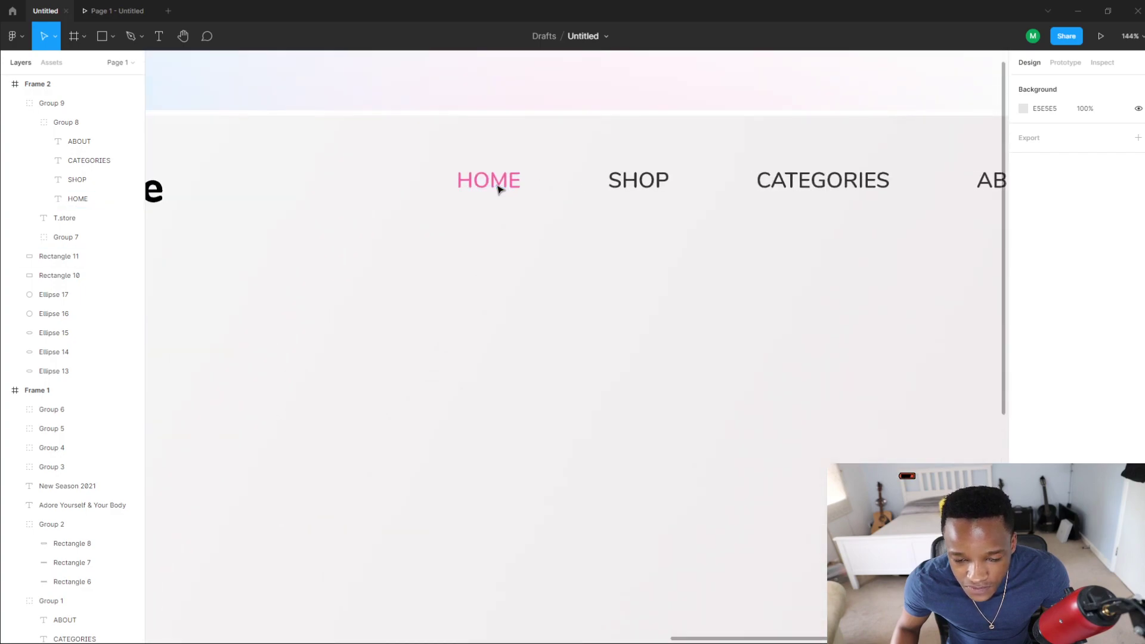
pyautogui.scroll(-7, 498, 188)
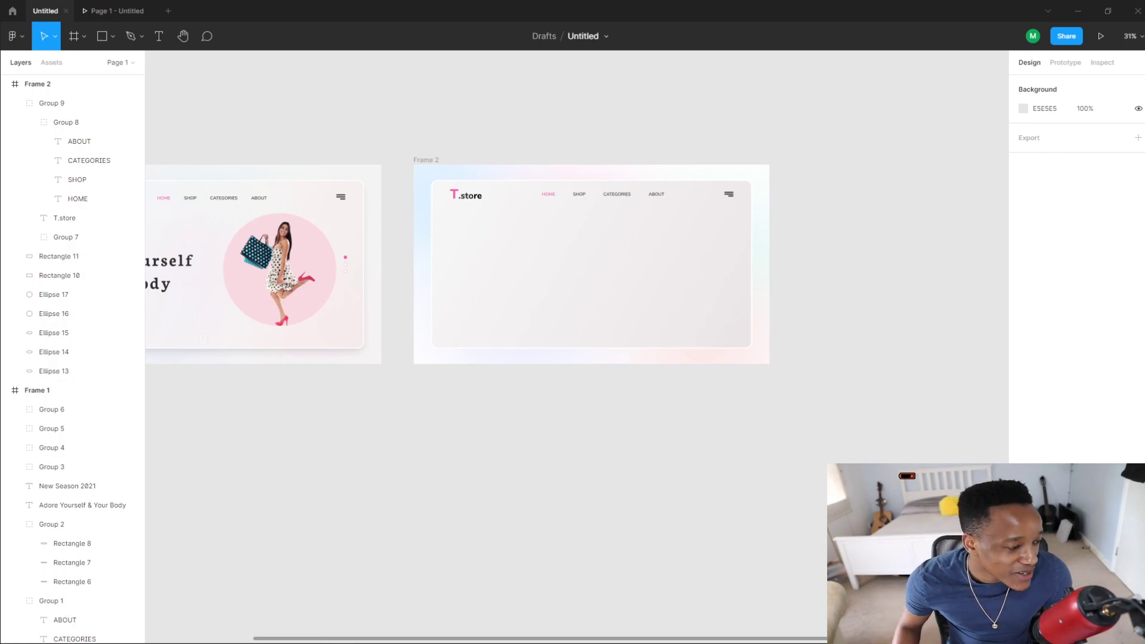
pyautogui.scroll(1, 507, 248)
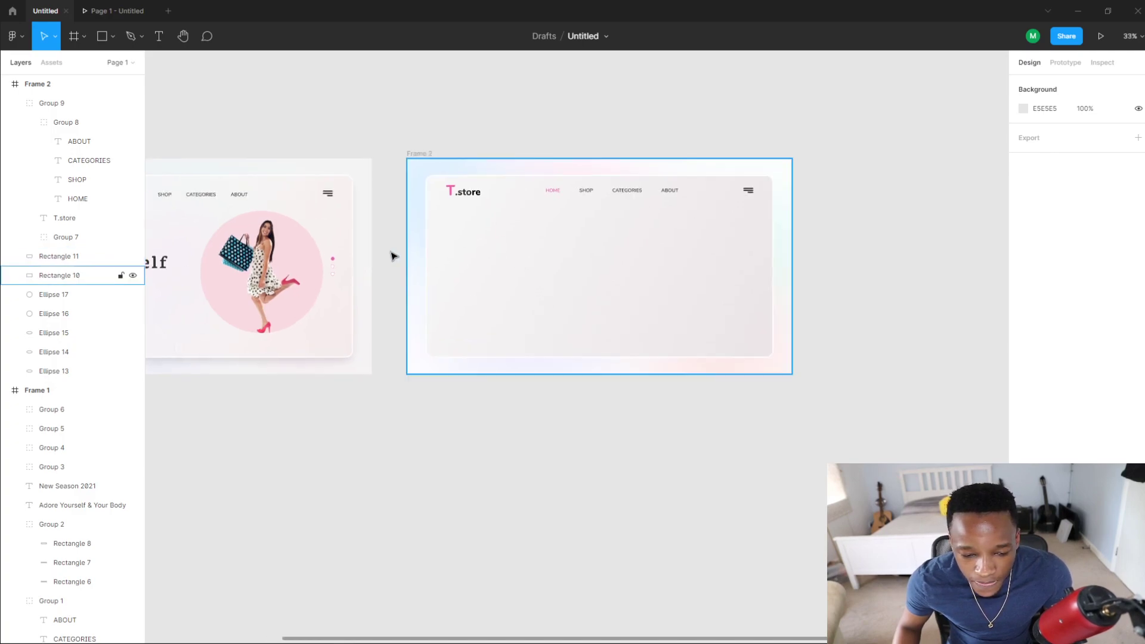
pyautogui.hscroll(-3, 391, 255)
pyautogui.hscroll(3, 596, 310)
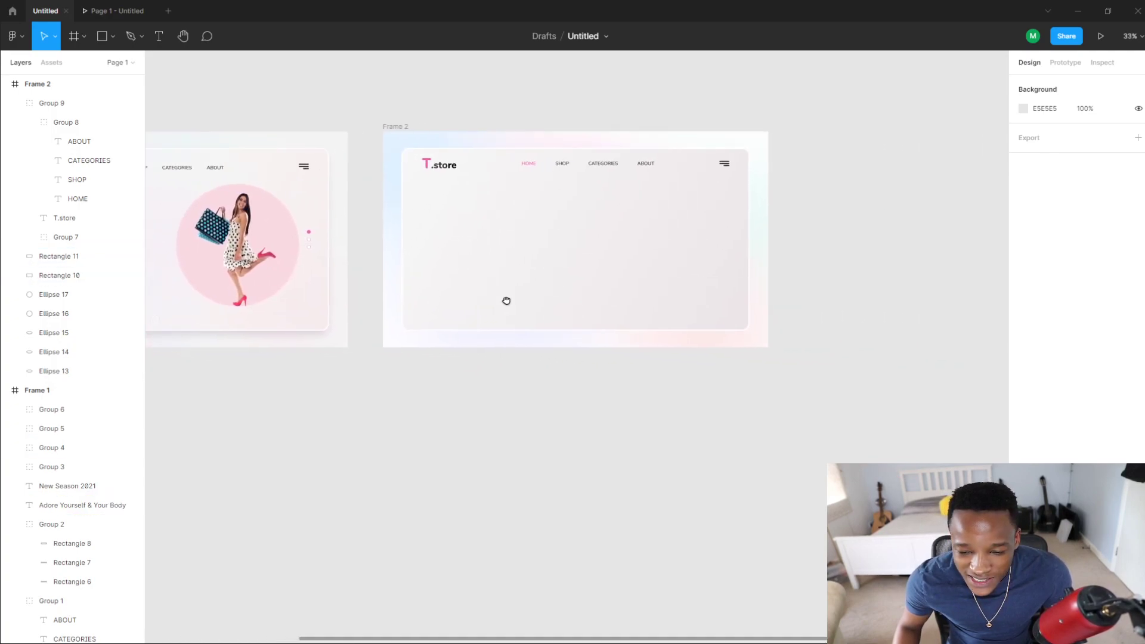
pyautogui.hscroll(-4, 661, 299)
pyautogui.scroll(1, 662, 299)
pyautogui.hscroll(3, 750, 249)
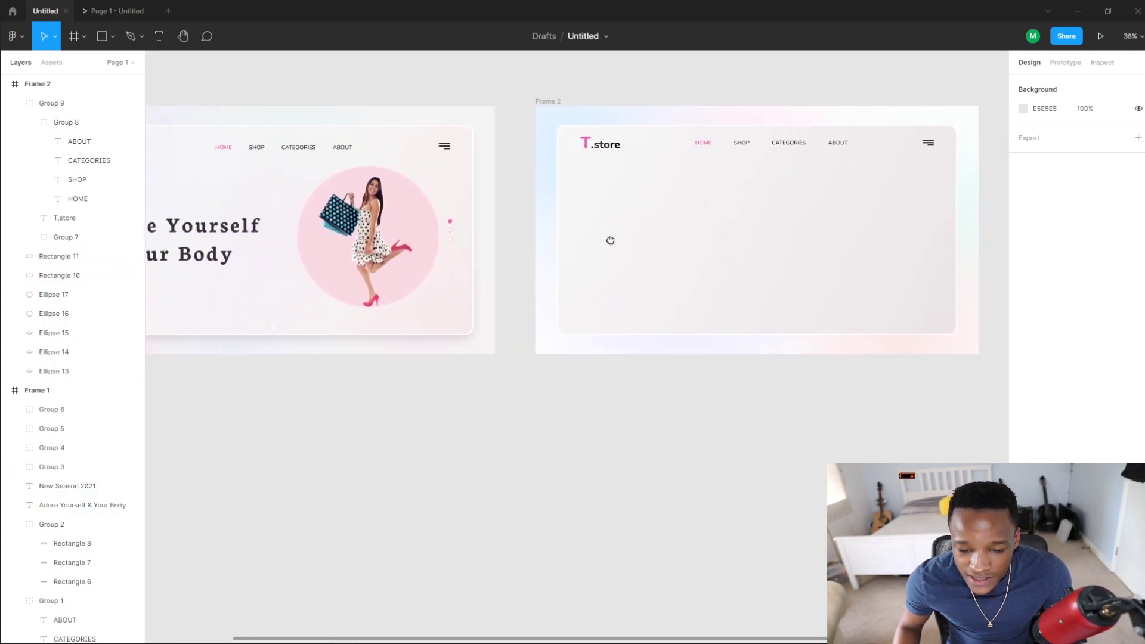
# Step: Draw a circle about 618 × 618 beneath the header on Frame 2's card, placed at about X 1108, Y 300
pyautogui.click(102, 36)
pyautogui.click(112, 36)
pyautogui.click(89, 108)
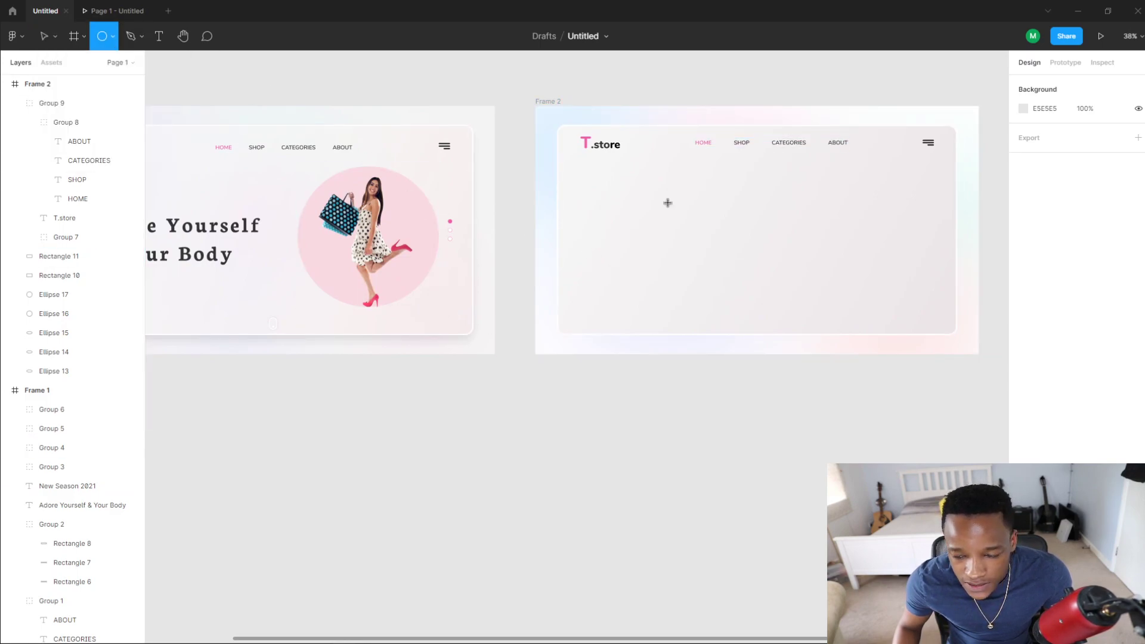
pyautogui.moveTo(820, 218)
pyautogui.mouseDown()
pyautogui.moveTo(962, 324)
pyautogui.moveTo(895, 269)
pyautogui.mouseUp()
pyautogui.scroll(1, 905, 273)
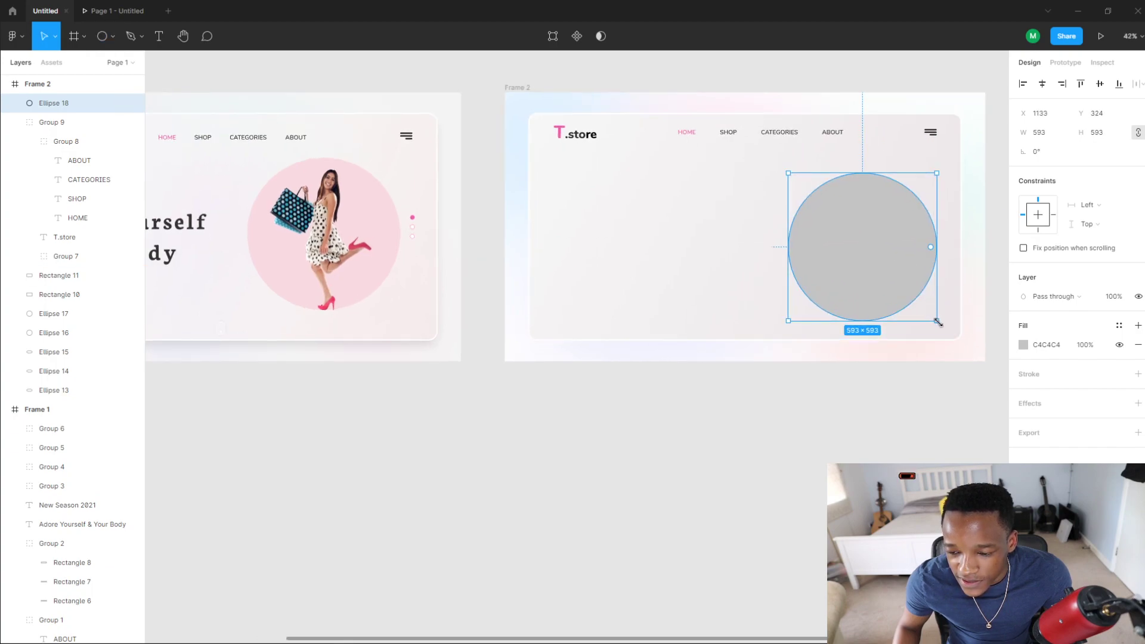
pyautogui.moveTo(937, 321); pyautogui.dragTo(945, 327)
pyautogui.moveTo(890, 290)
pyautogui.mouseDown()
pyautogui.moveTo(892, 276)
pyautogui.moveTo(887, 289)
pyautogui.mouseUp()
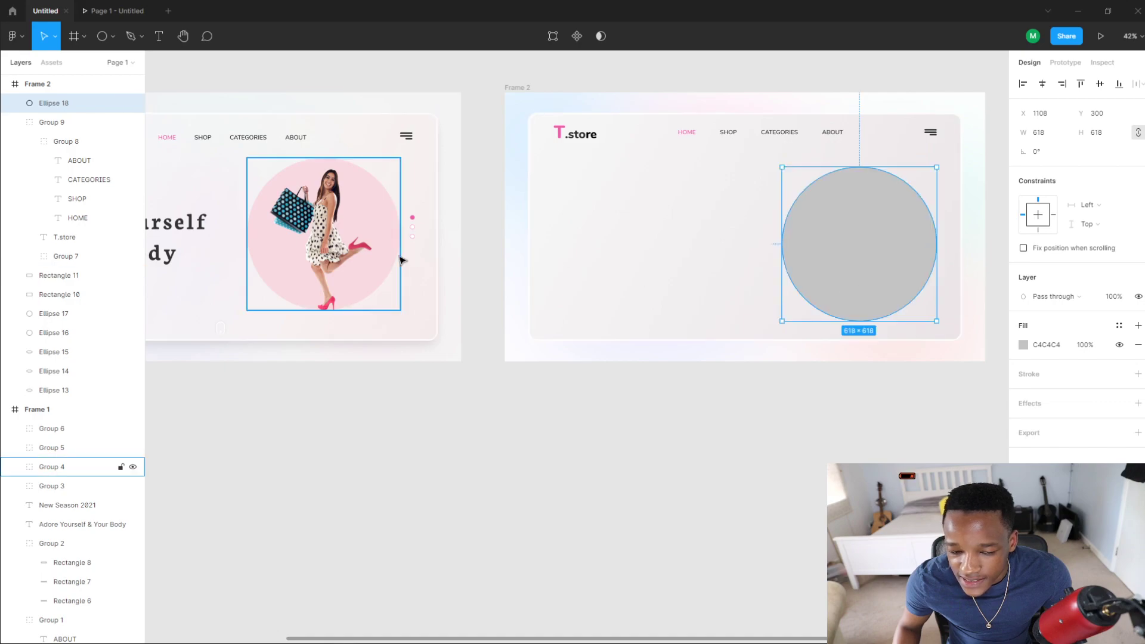
pyautogui.click(337, 245)
pyautogui.doubleClick(337, 244)
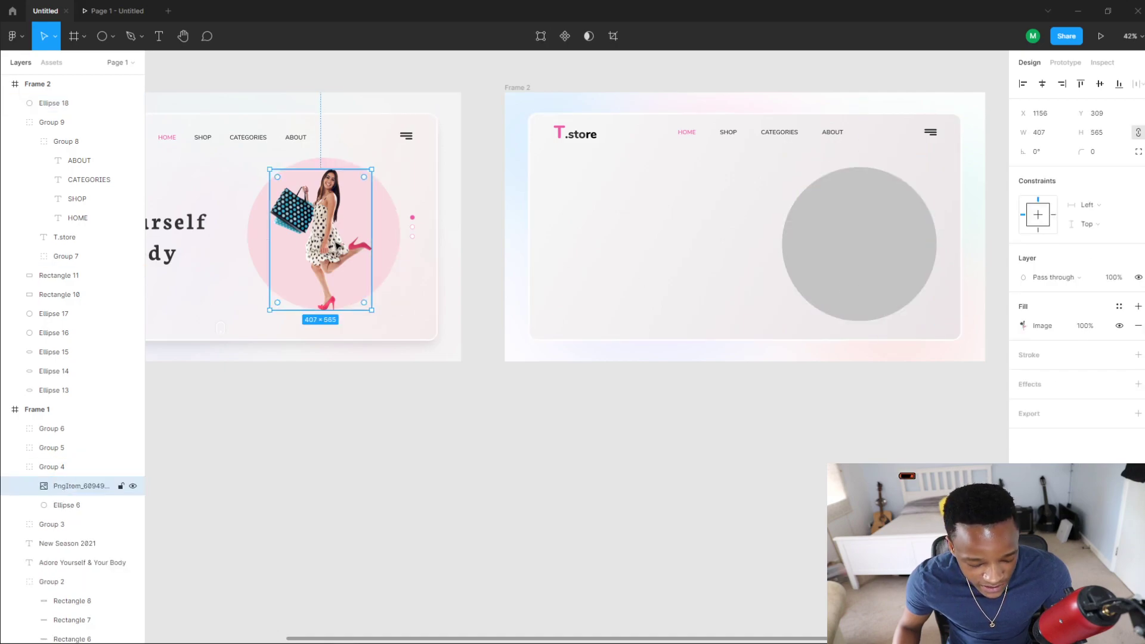
pyautogui.doubleClick(864, 248)
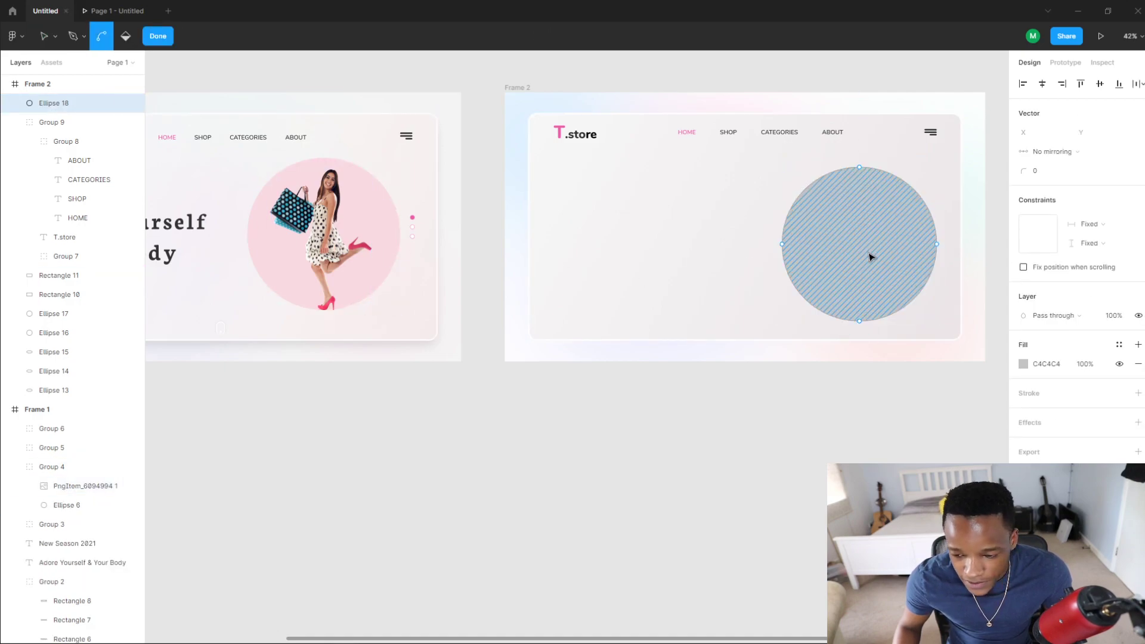
pyautogui.hotkey('ctrl', 'v')
pyautogui.moveTo(582, 192); pyautogui.dragTo(695, 256)
pyautogui.press('Escape')
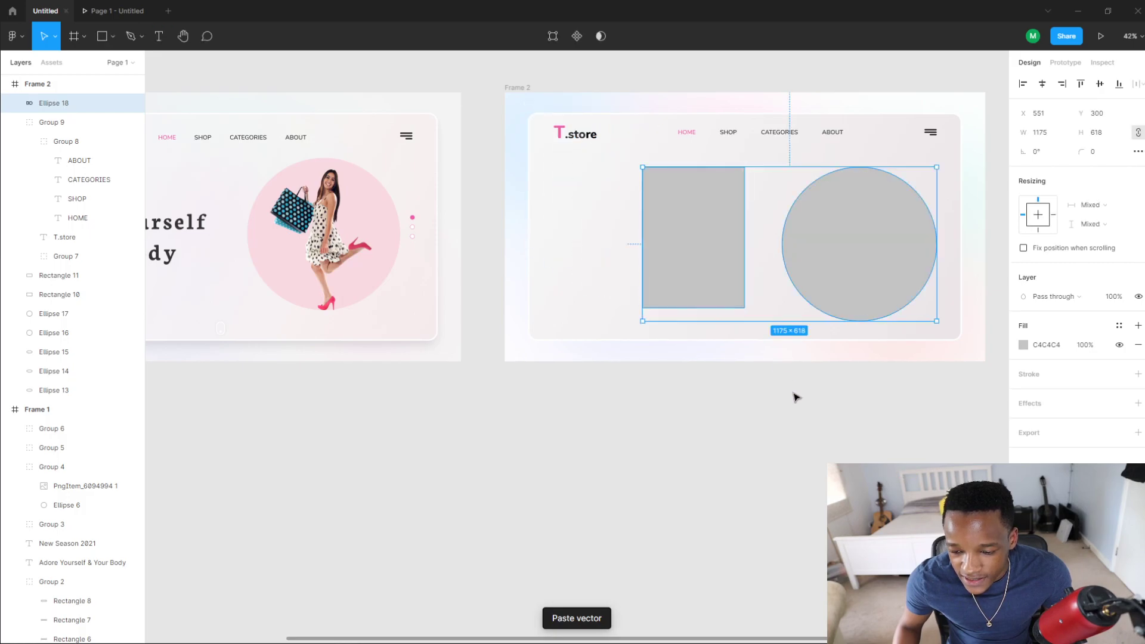
pyautogui.doubleClick(698, 273)
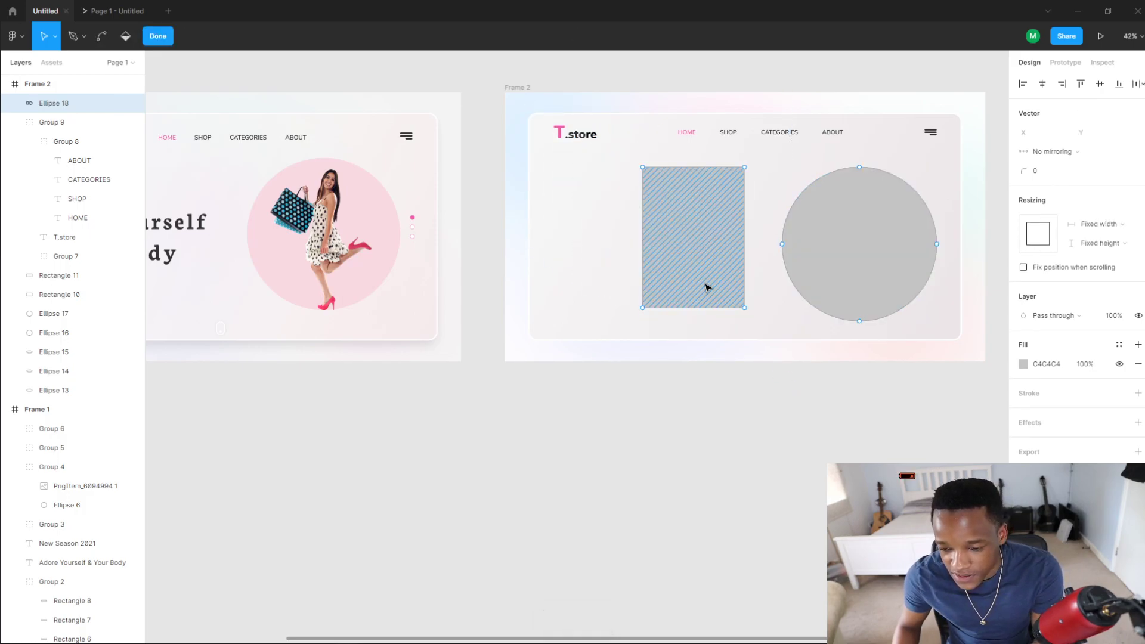
pyautogui.press('Escape')
pyautogui.doubleClick(694, 272)
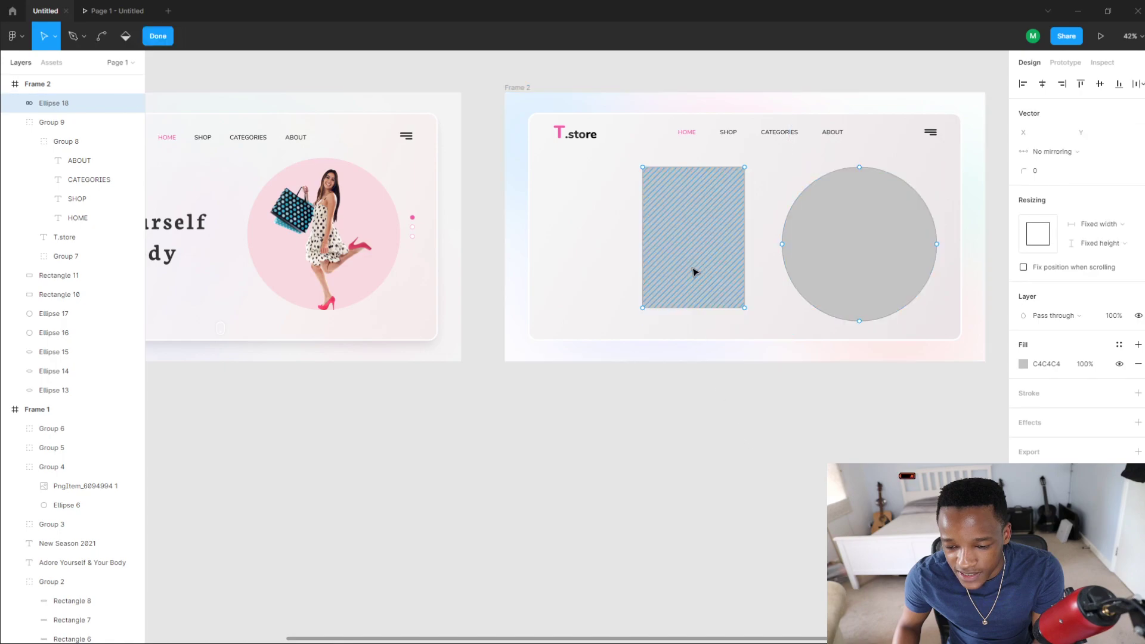
pyautogui.press('Delete')
pyautogui.doubleClick(737, 399)
pyautogui.click(761, 255)
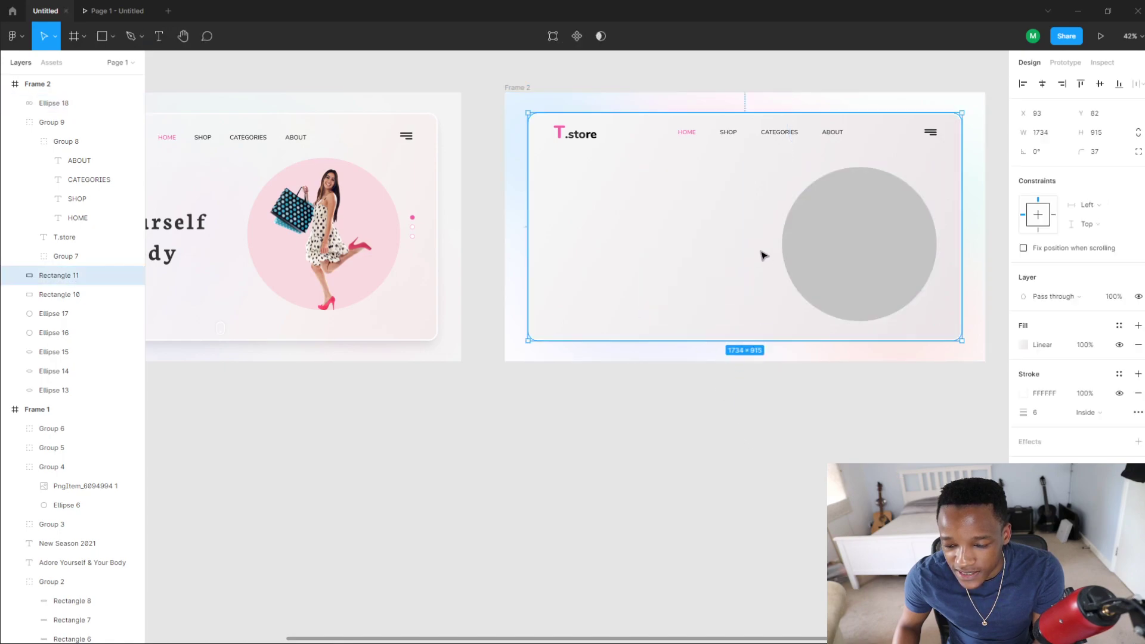
pyautogui.doubleClick(822, 264)
pyautogui.press('Escape')
pyautogui.click(746, 300)
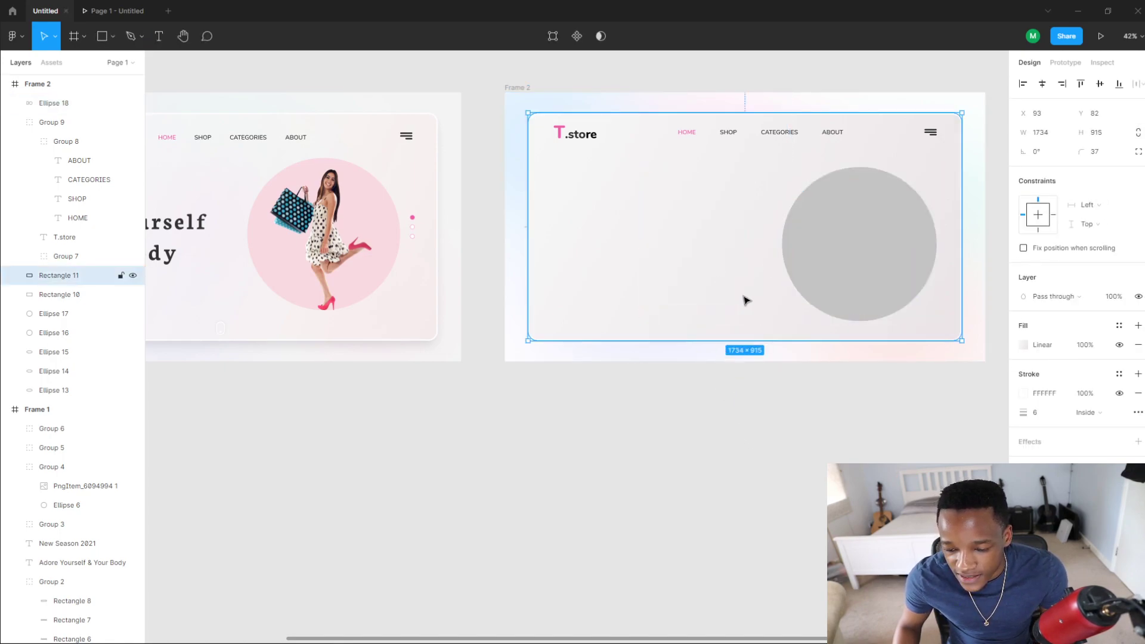
pyautogui.hotkey('ctrl', 'z')
pyautogui.hotkey('ctrl', 'z')
pyautogui.hotkey('ctrl', 'z')
pyautogui.hotkey('ctrl', 'z')
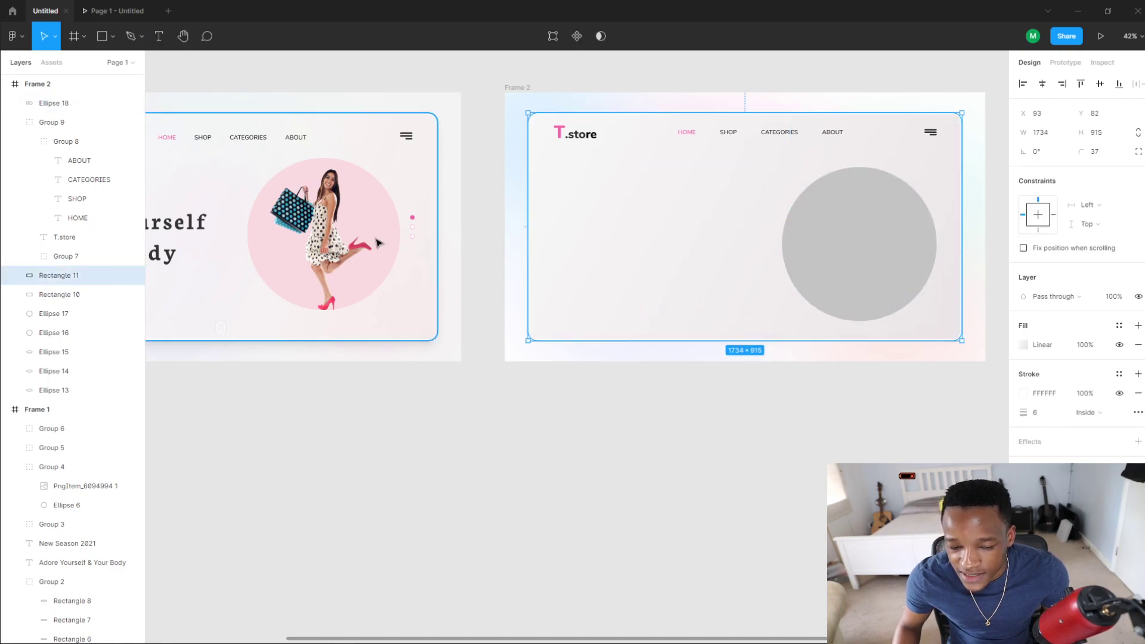
# Step: Copy the woman image from Frame 1 into Frame 2 and place it in front of the gray circle, centered on it
pyautogui.click(344, 237)
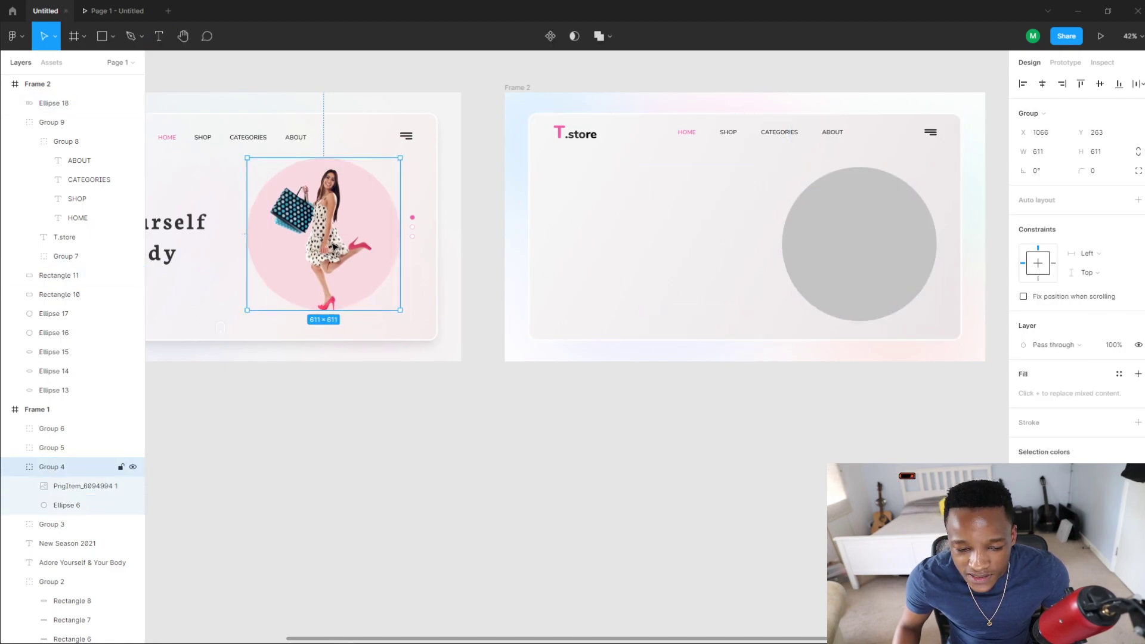
pyautogui.doubleClick(319, 234)
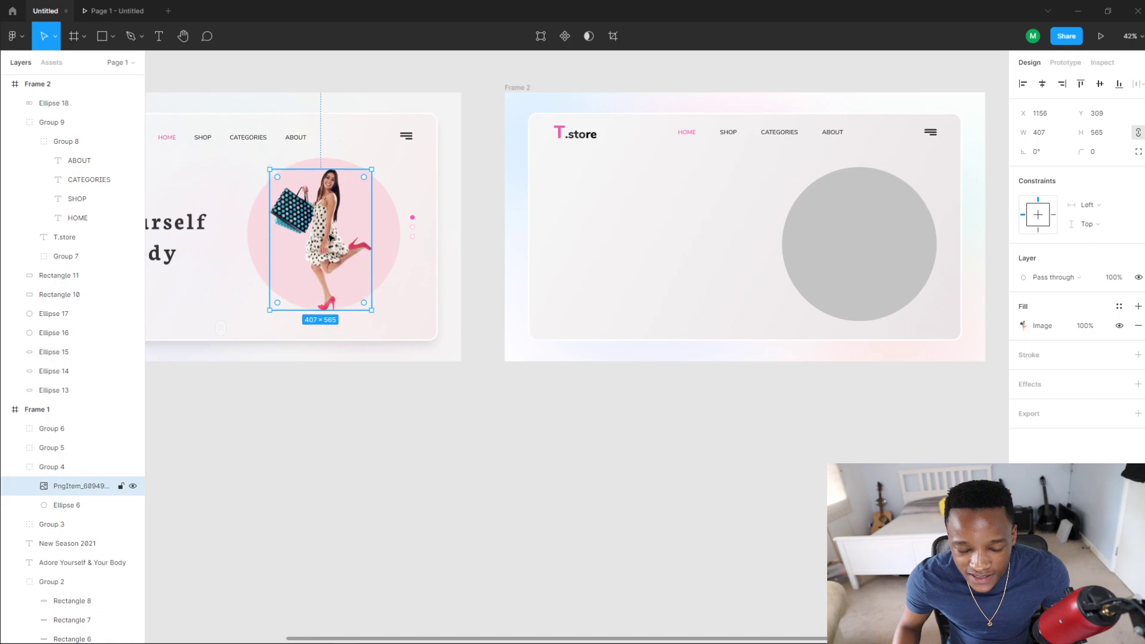
pyautogui.hotkey('ctrl', 'c')
pyautogui.click(626, 287)
pyautogui.hotkey('ctrl', 'v')
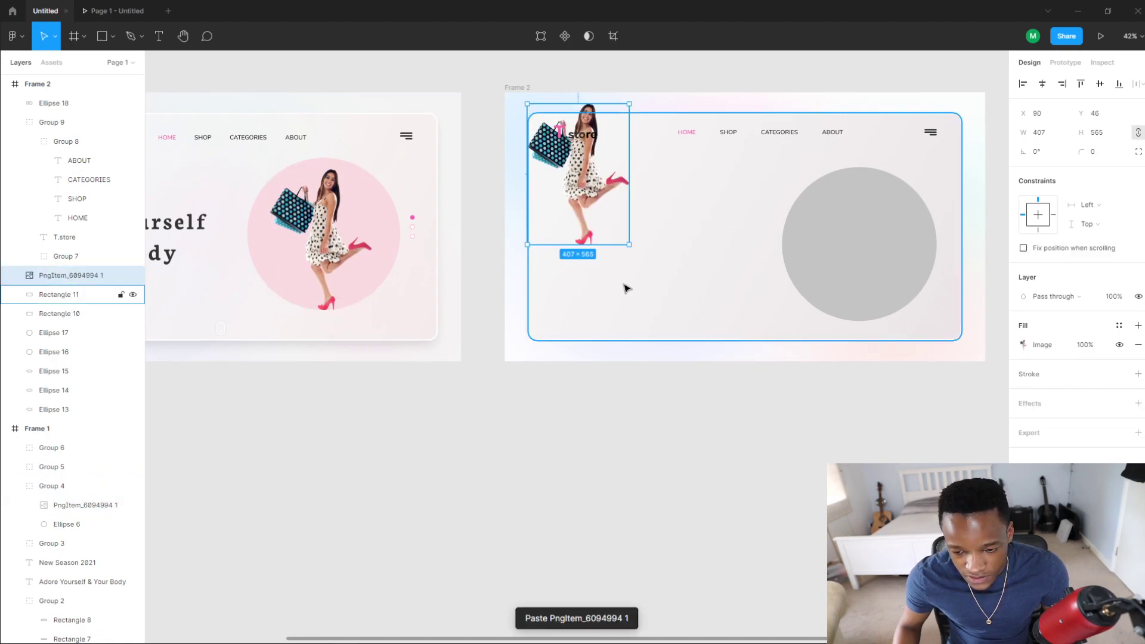
pyautogui.moveTo(582, 168); pyautogui.dragTo(849, 232)
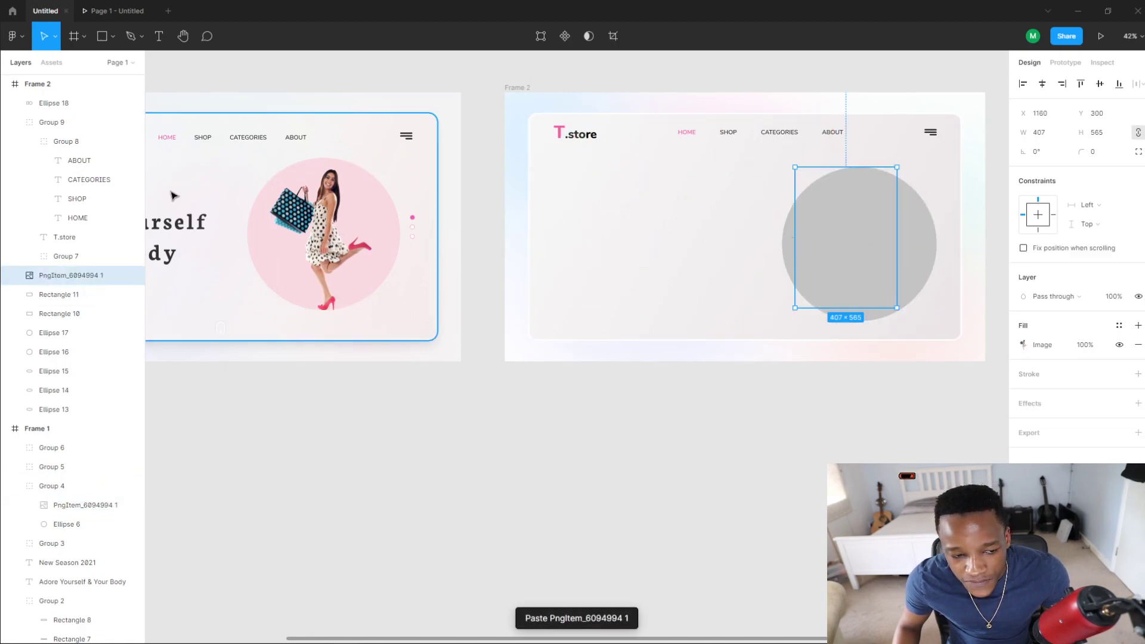
pyautogui.moveTo(83, 279); pyautogui.dragTo(82, 94)
pyautogui.moveTo(832, 232); pyautogui.dragTo(846, 243)
# Step: Recolor Frame 2's gray circle with the light pink sampled from the circle in Frame 1
pyautogui.click(789, 269)
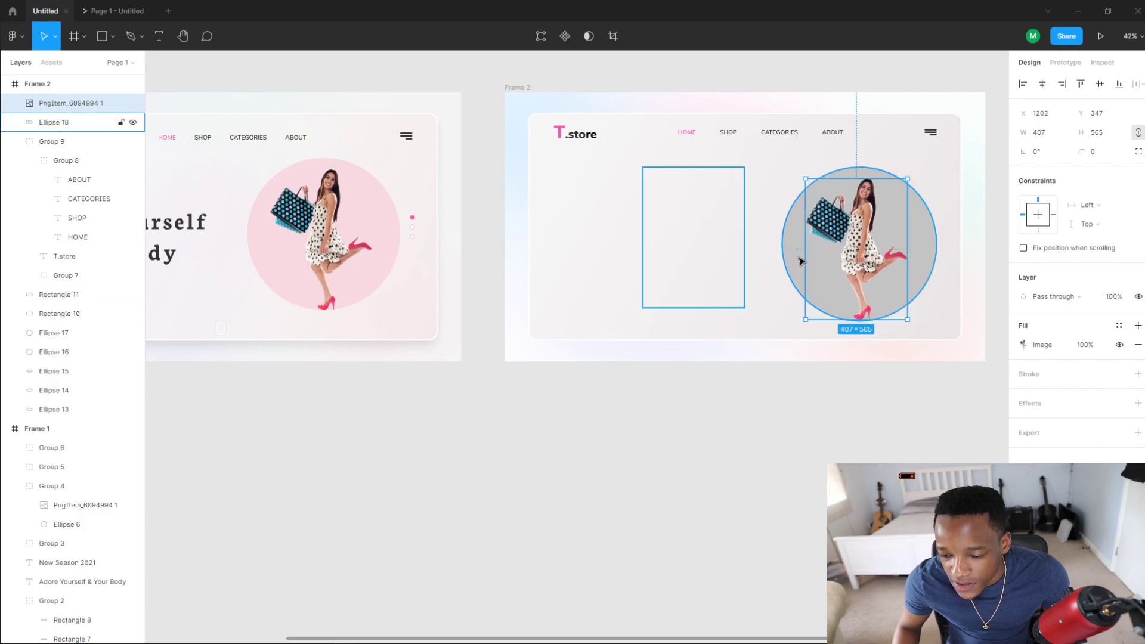
pyautogui.click(1022, 345)
pyautogui.hotkey('ctrl', 'v')
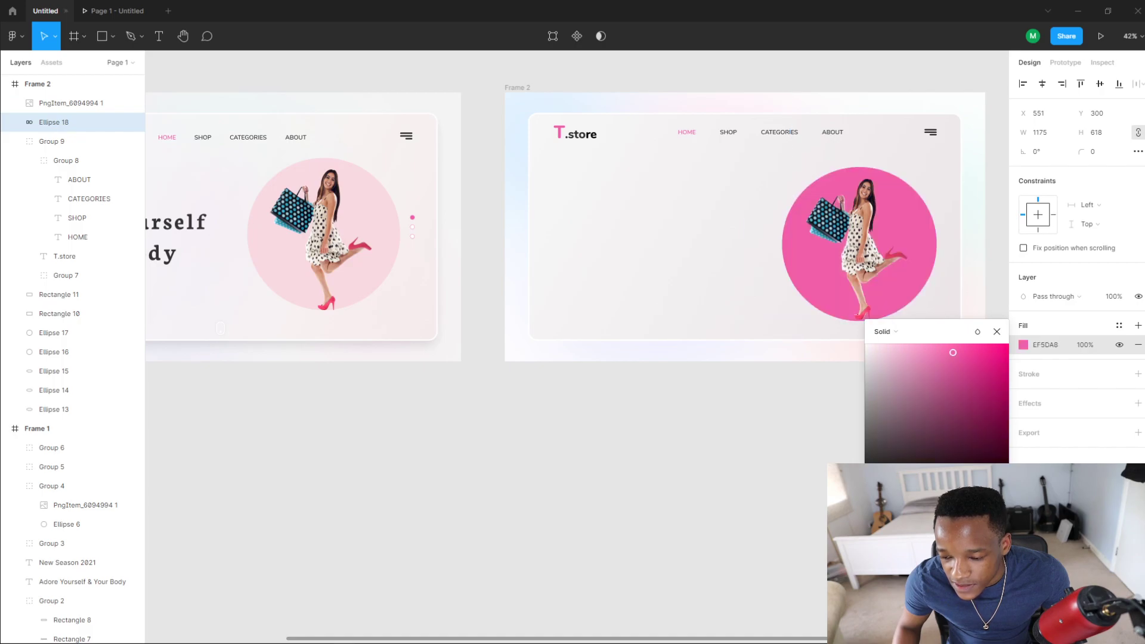
pyautogui.press('i')
pyautogui.click(357, 280)
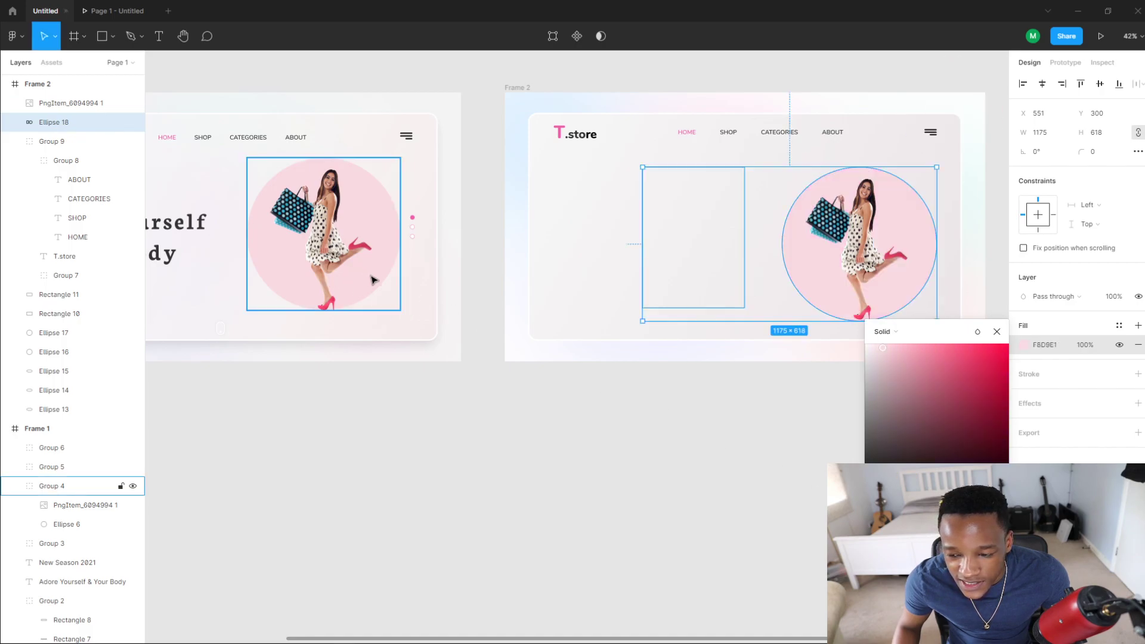
pyautogui.click(692, 453)
pyautogui.hscroll(3, 610, 440)
pyautogui.scroll(2, 775, 250)
pyautogui.click(785, 260)
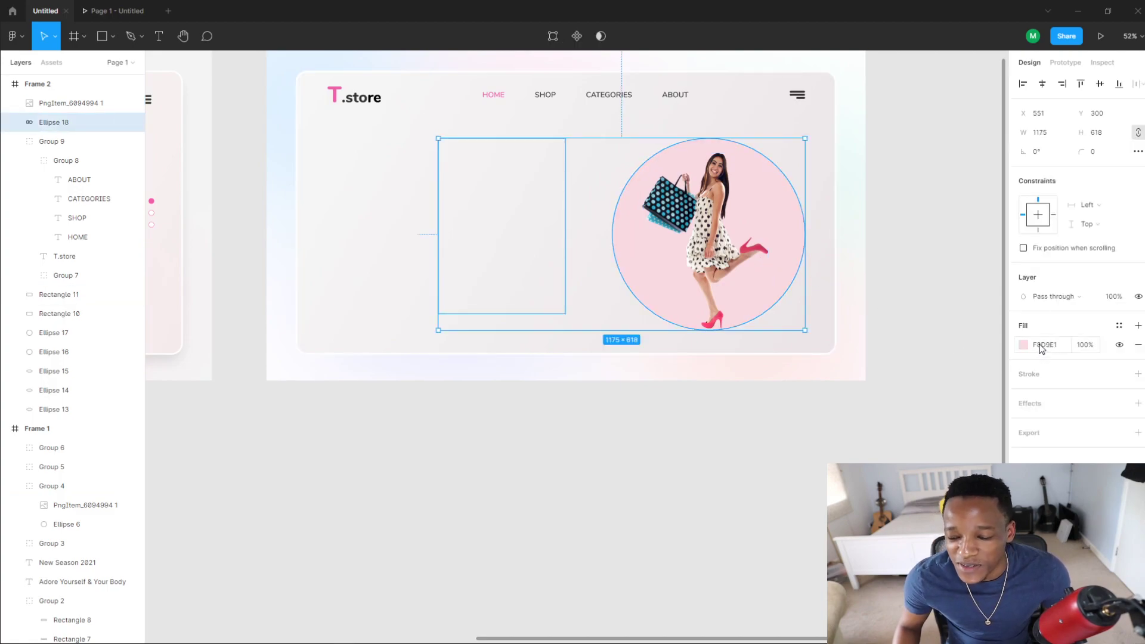
pyautogui.click(930, 373)
pyautogui.scroll(3, 826, 240)
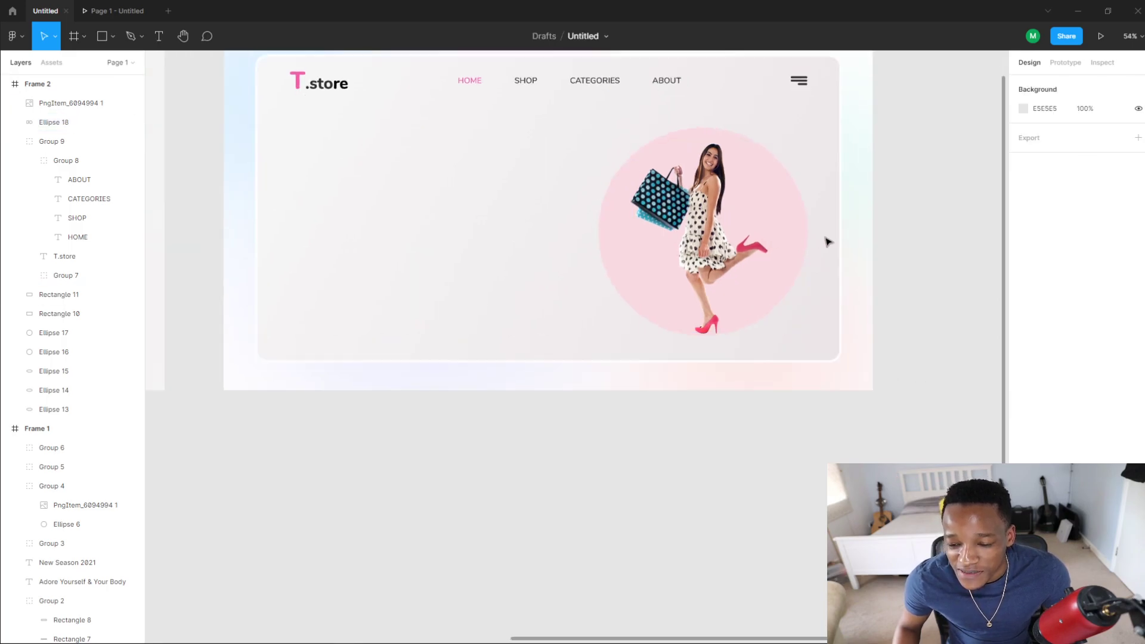
# Step: Duplicate Frame 1's "Adore Yourself & Your Body" headline into Frame 2 at X 196, Y 419, aligned with the logo
pyautogui.scroll(-5, 746, 280)
pyautogui.hscroll(-3, 727, 310)
pyautogui.scroll(3, 682, 260)
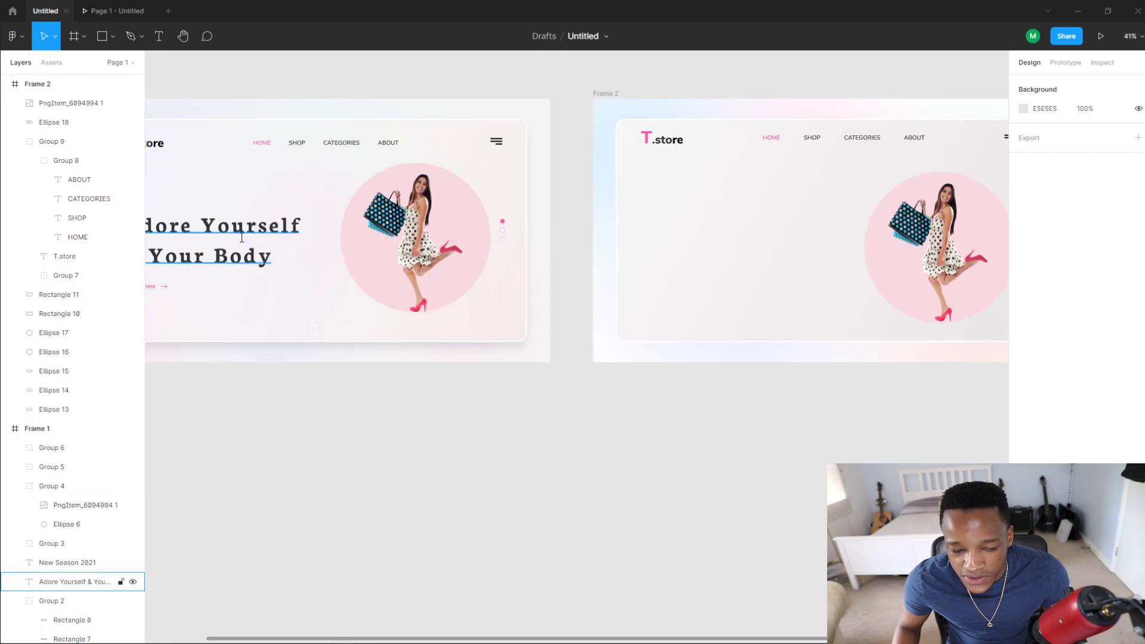
pyautogui.doubleClick(282, 251)
pyautogui.press('Escape')
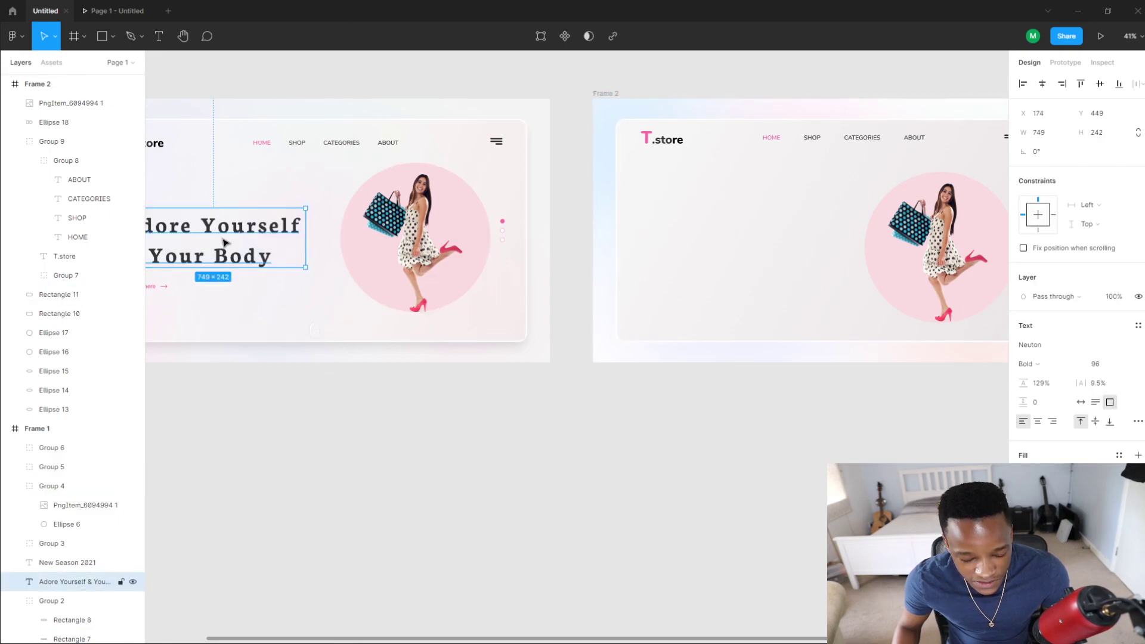
pyautogui.hotkey('ctrl', 'd')
pyautogui.moveTo(224, 241); pyautogui.dragTo(727, 232)
pyautogui.hscroll(-3, 751, 388)
pyautogui.moveTo(747, 391); pyautogui.dragTo(598, 418)
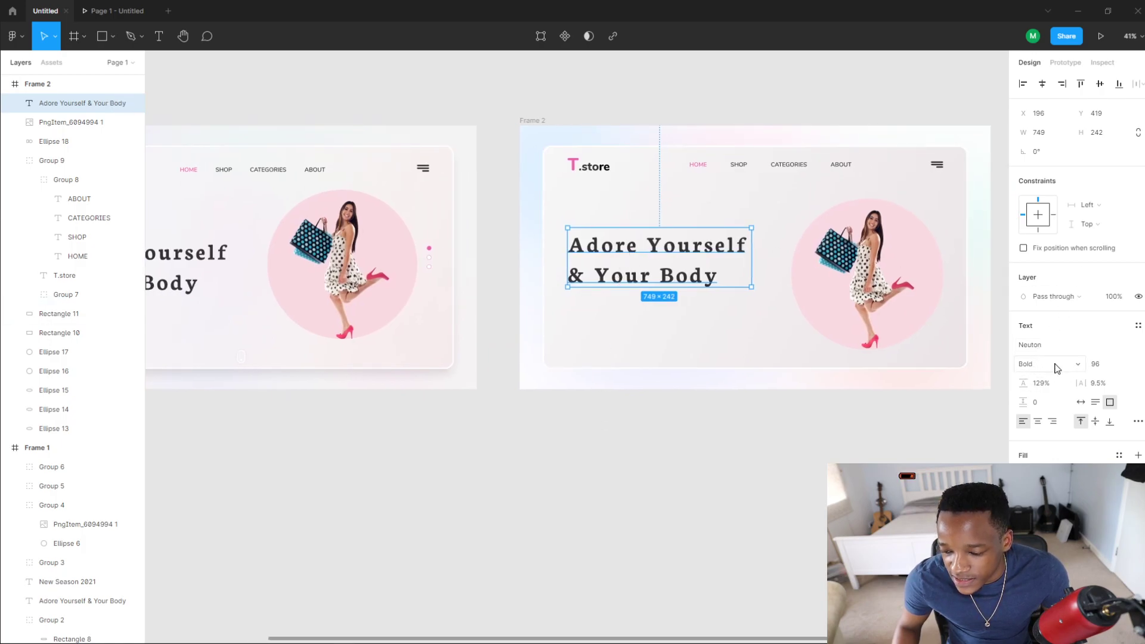
# Step: Duplicate Frame 2's HOME link below the headline and move the copy out of the header group to the top layer
pyautogui.hscroll(-3, 644, 322)
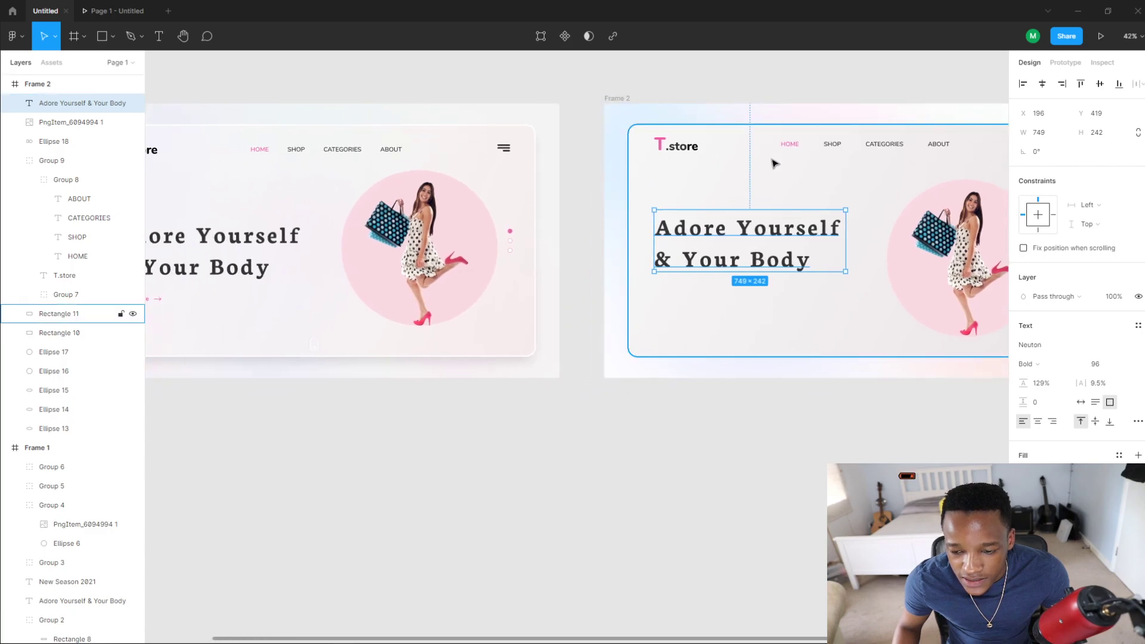
pyautogui.click(794, 151)
pyautogui.doubleClick(794, 151)
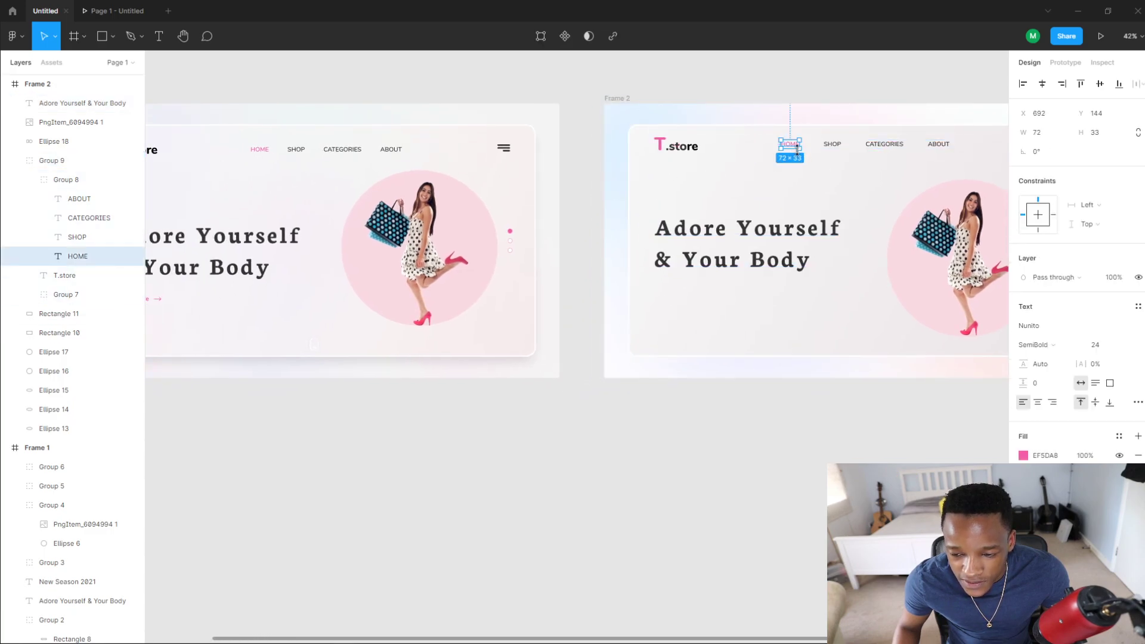
pyautogui.hotkey('ctrl', 'd')
pyautogui.moveTo(797, 149); pyautogui.dragTo(674, 300)
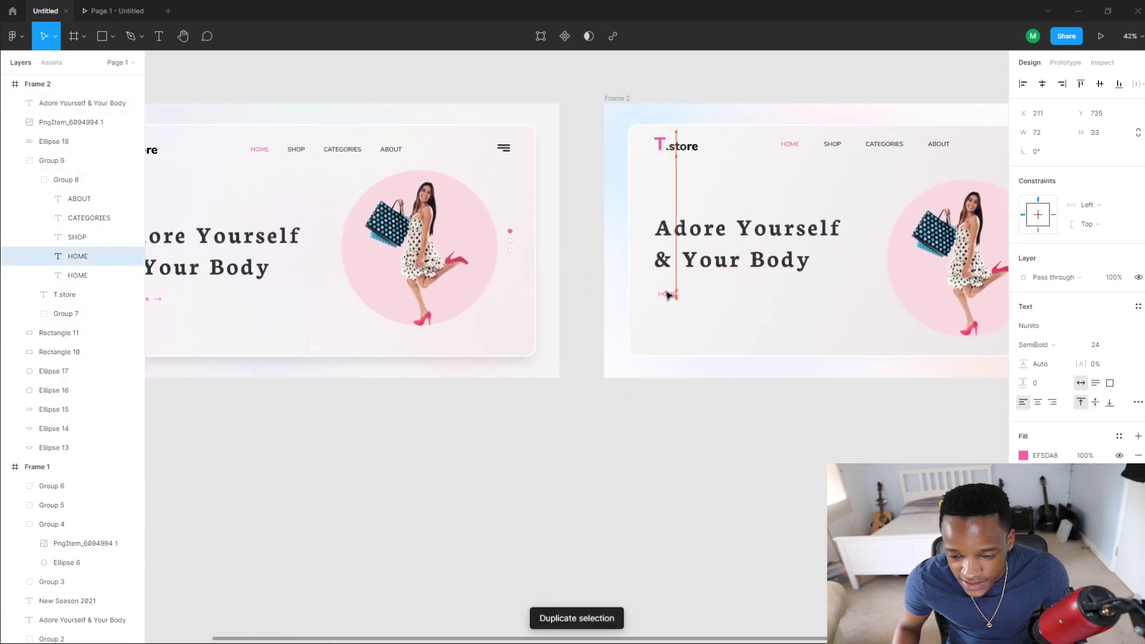
pyautogui.moveTo(102, 257); pyautogui.dragTo(49, 102)
pyautogui.click(46, 108)
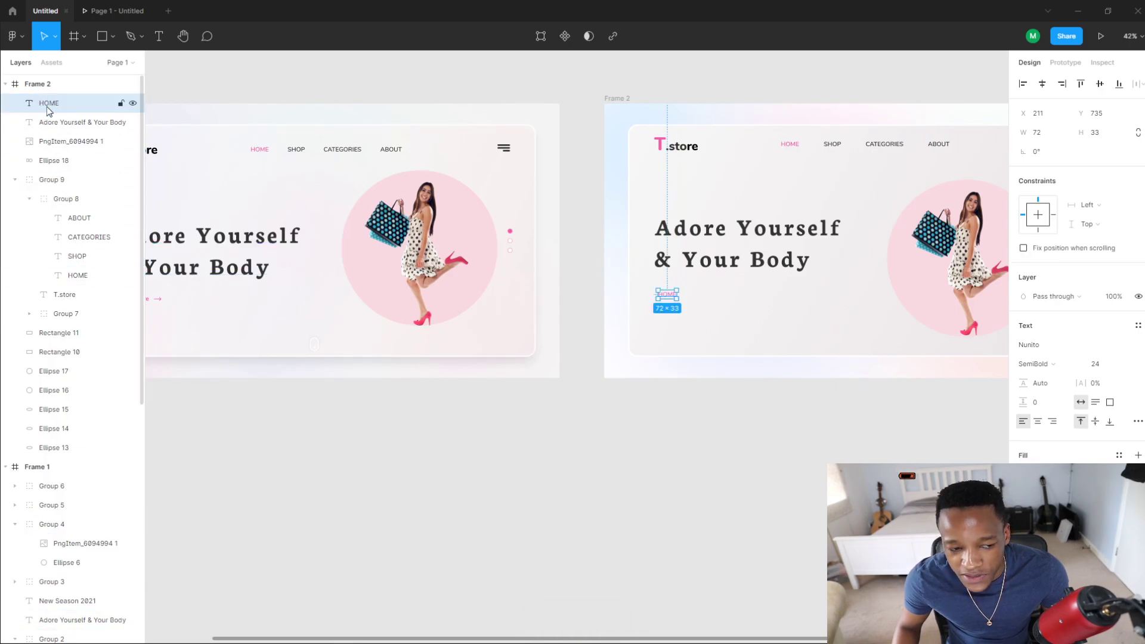
# Step: Change the copied HOME text to "Explore more" and align it with the headline's left edge at X 196, Y 726
pyautogui.scroll(4, 674, 290)
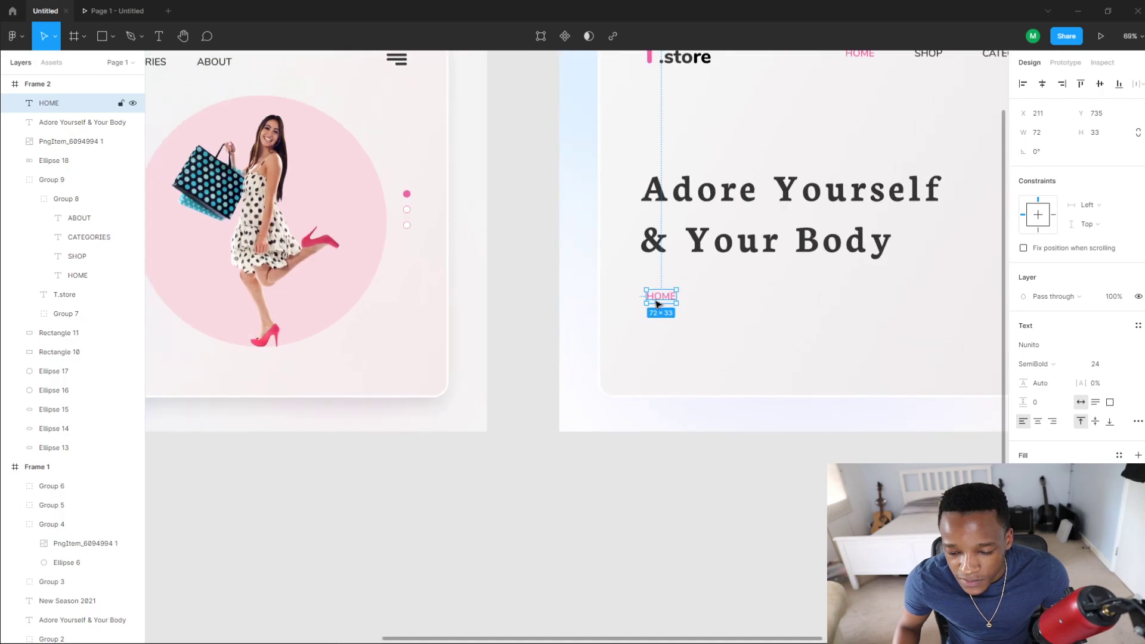
pyautogui.scroll(-6, 663, 302)
pyautogui.keyDown('ctrl'); pyautogui.scroll(3, 667, 302); pyautogui.keyUp('ctrl')
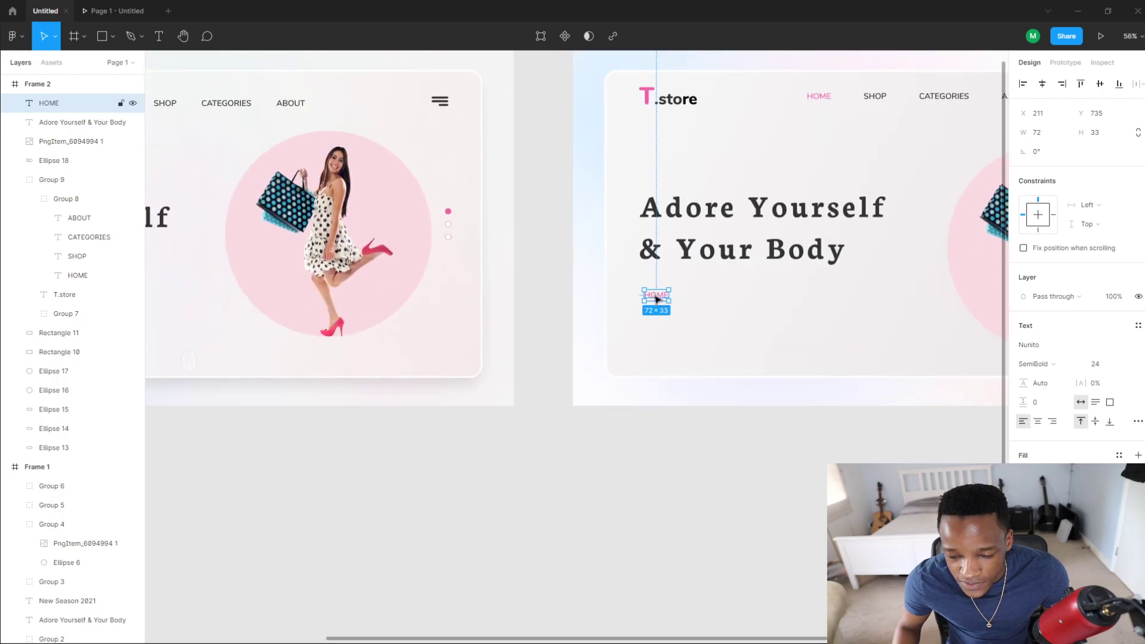
pyautogui.doubleClick(655, 295)
pyautogui.write('Exp')
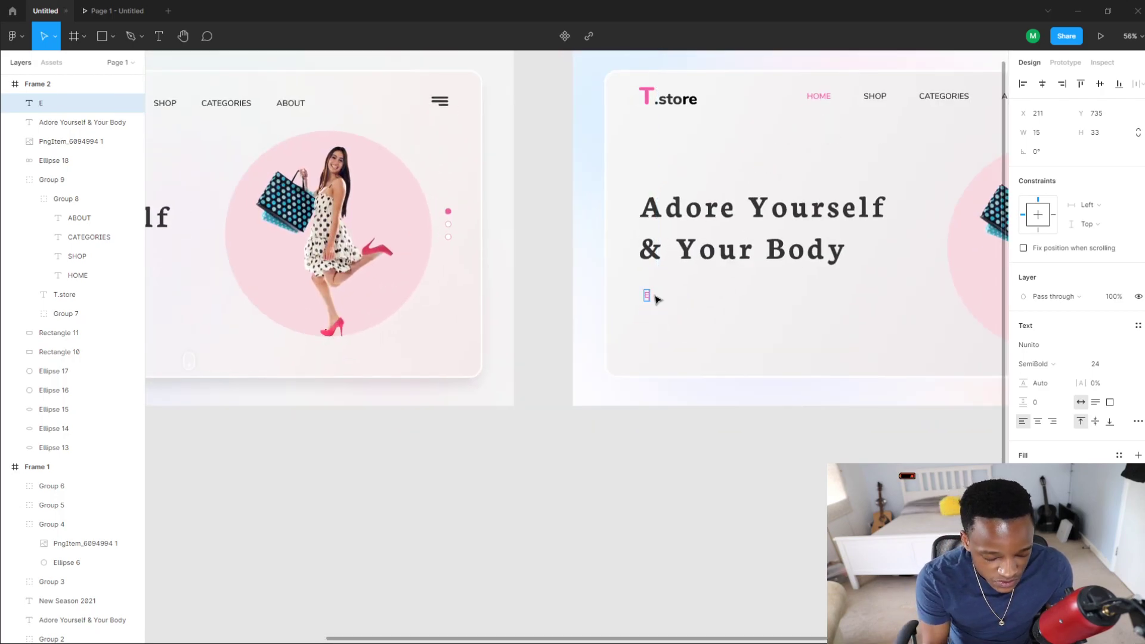
pyautogui.write('lore more')
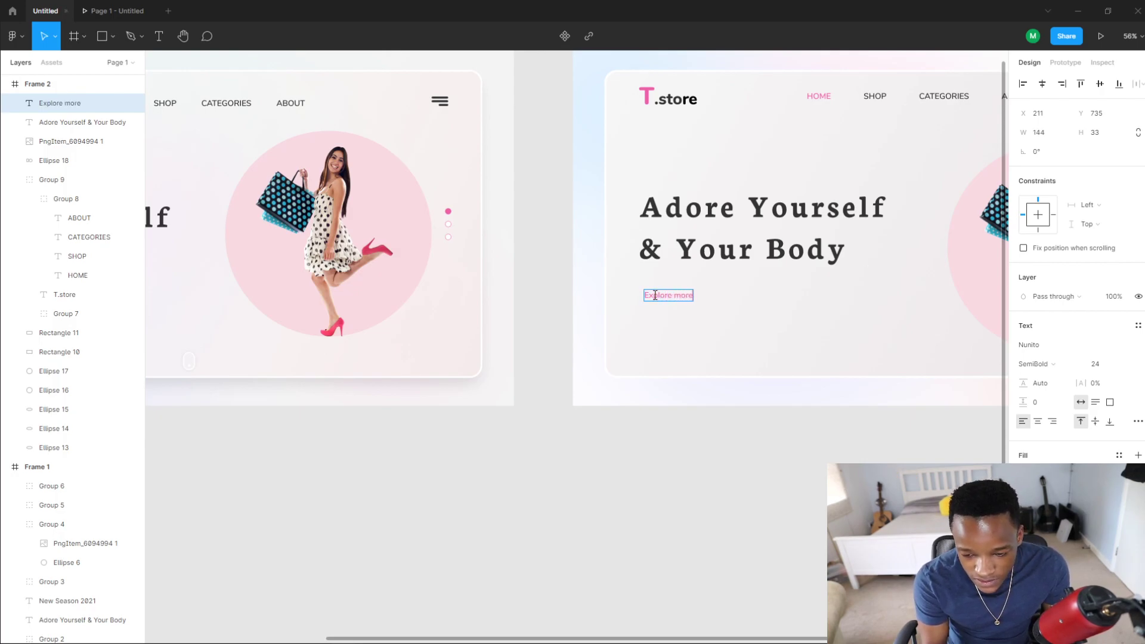
pyautogui.press('Escape')
pyautogui.keyDown('ctrl'); pyautogui.scroll(2, 674, 299); pyautogui.keyUp('ctrl')
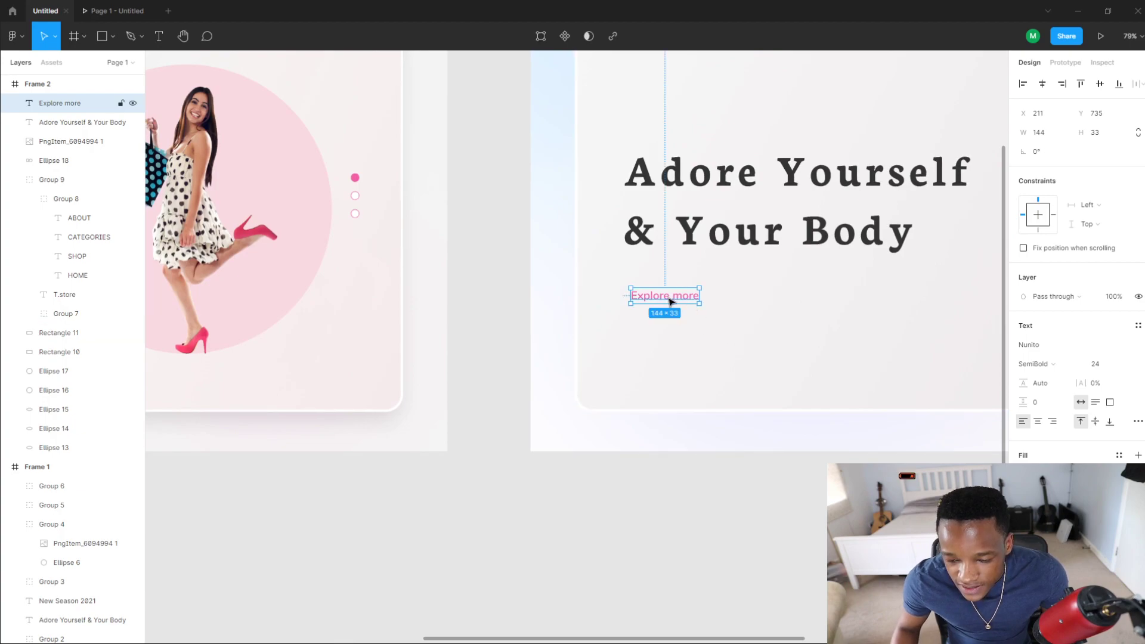
pyautogui.moveTo(669, 301)
pyautogui.mouseDown()
pyautogui.moveTo(667, 286)
pyautogui.moveTo(663, 295)
pyautogui.mouseUp()
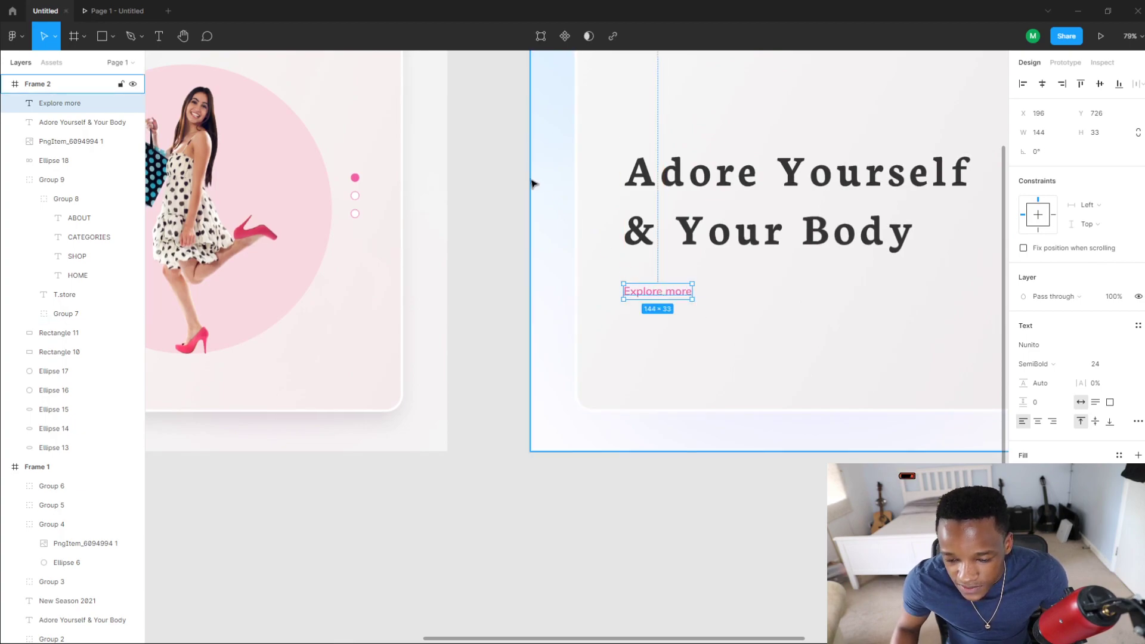
# Step: Draw a short horizontal arrow pointing right, just after the "Explore more" text
pyautogui.click(109, 38)
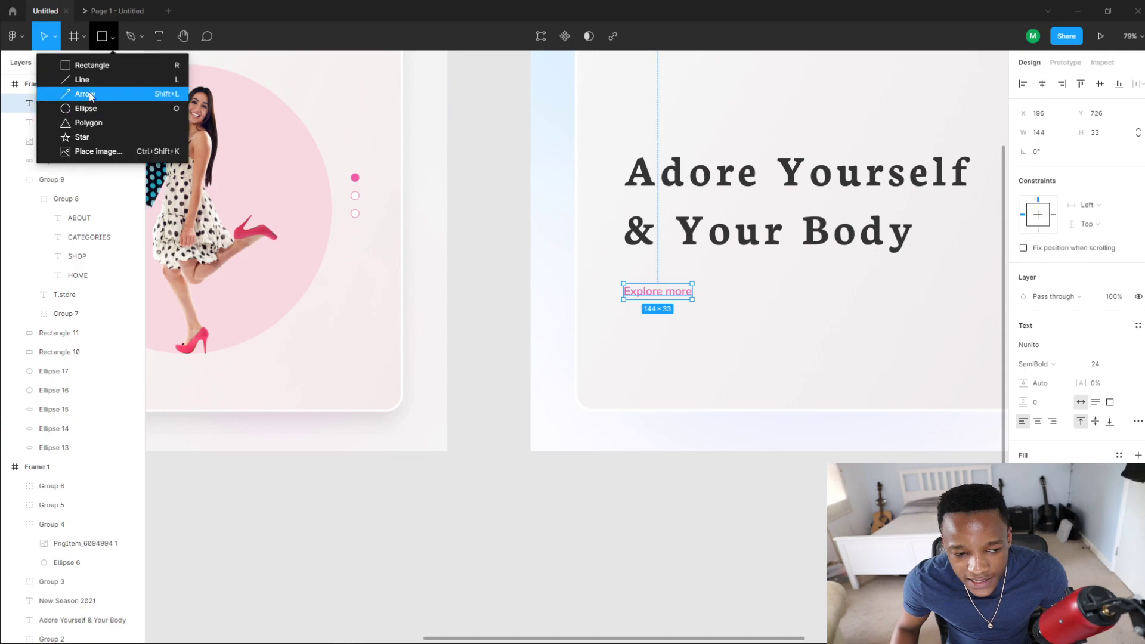
pyautogui.click(100, 94)
pyautogui.moveTo(705, 294)
pyautogui.mouseDown()
pyautogui.moveTo(810, 296)
pyautogui.moveTo(721, 296)
pyautogui.mouseUp()
pyautogui.doubleClick(738, 335)
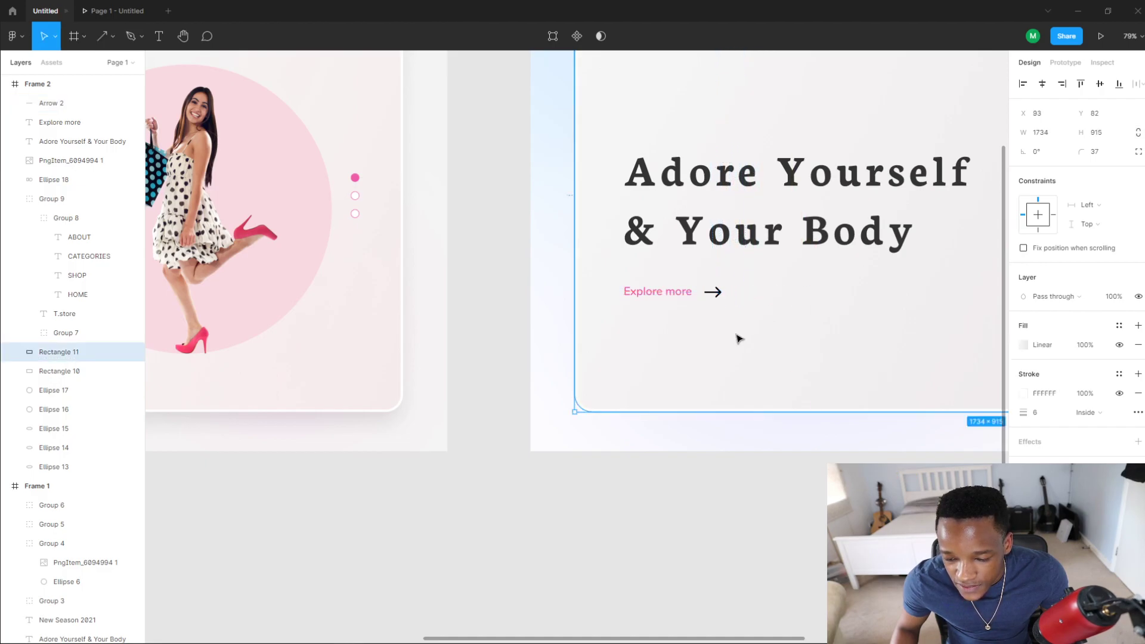
# Step: Change the stroke colour of the arrow beside "Explore more" to the pink EF5DA8
pyautogui.doubleClick(798, 450)
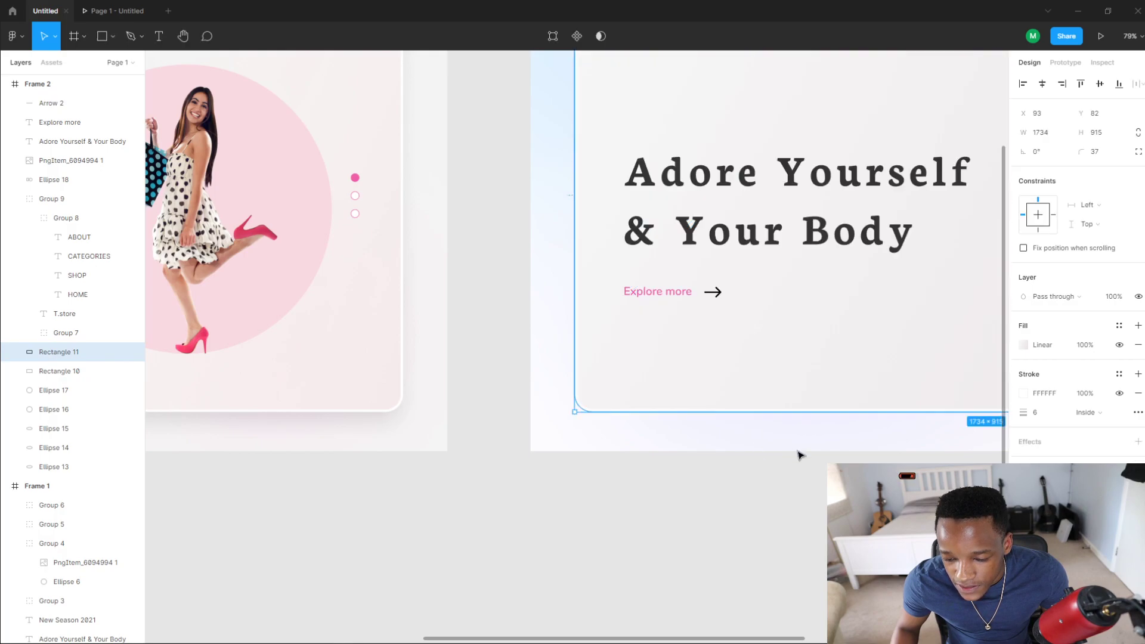
pyautogui.click(713, 292)
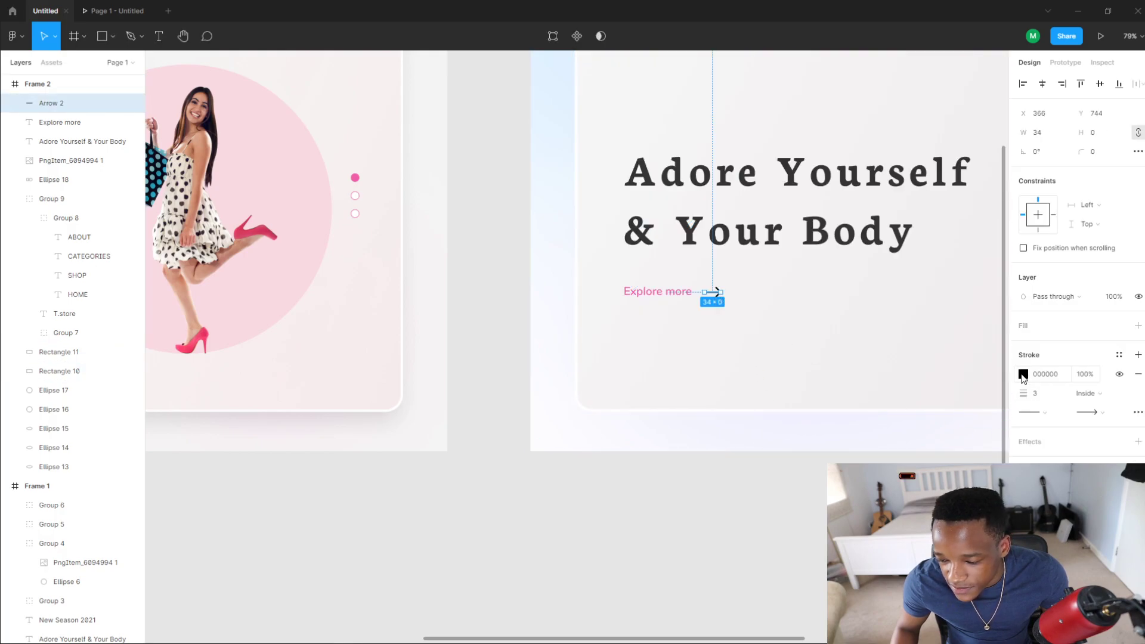
pyautogui.click(1023, 374)
pyautogui.click(895, 587)
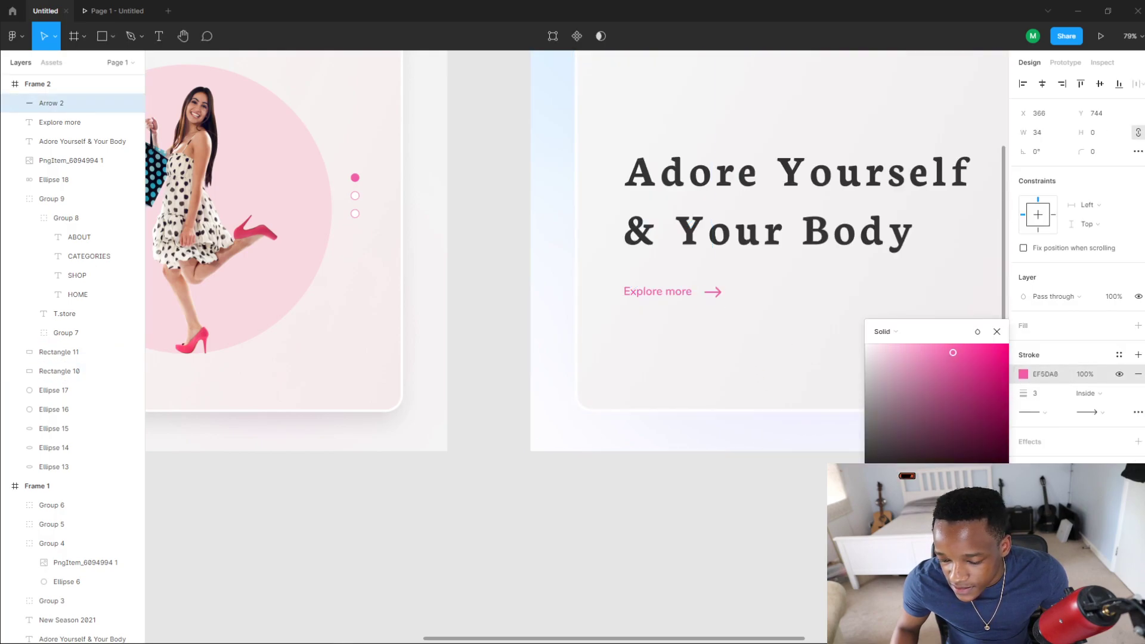
pyautogui.click(785, 558)
# Step: Examine the text weight and arrow of Frame 1's "Explore here" link against Frame 2's "Explore more" link
pyautogui.scroll(3, 689, 334)
pyautogui.keyDown('ctrl'); pyautogui.scroll(1, 716, 295); pyautogui.keyUp('ctrl')
pyautogui.click(738, 260)
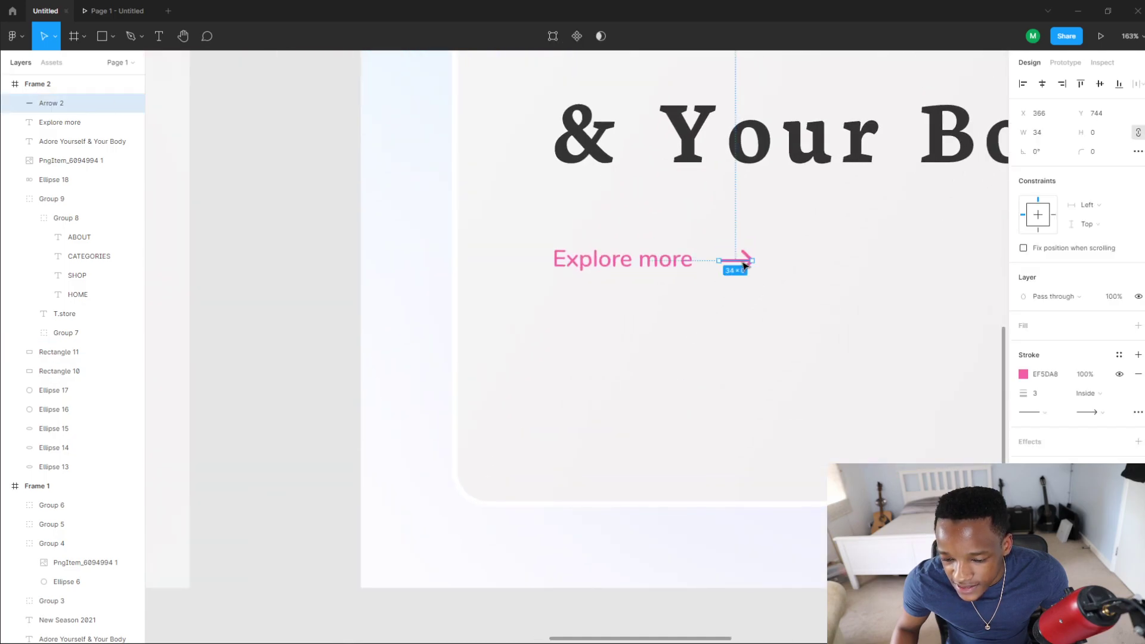
pyautogui.click(639, 268)
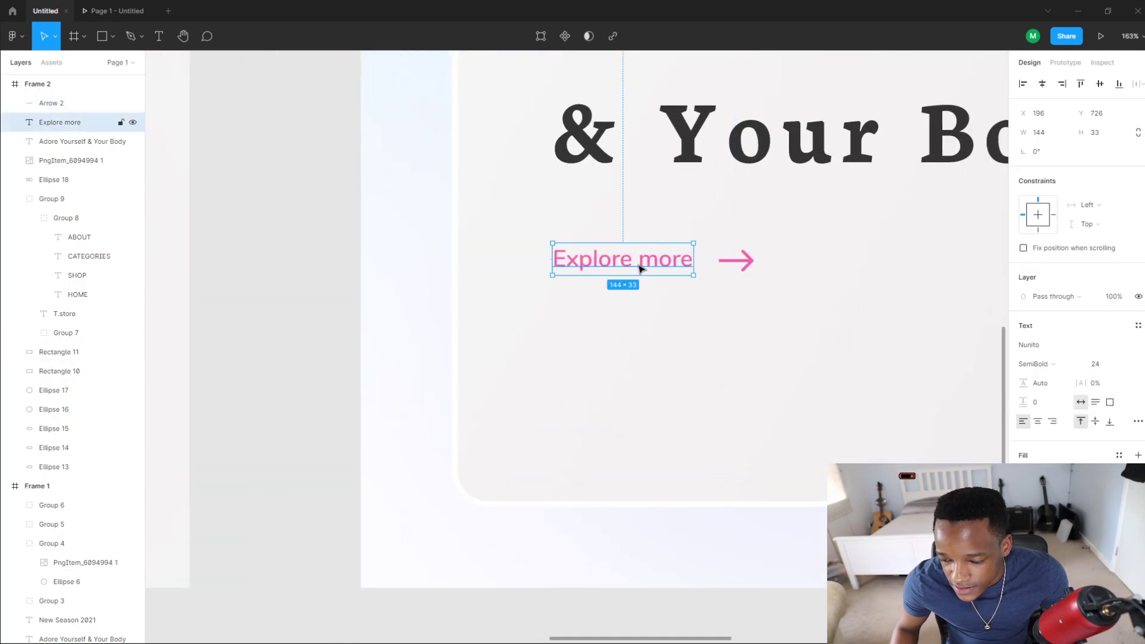
pyautogui.click(742, 265)
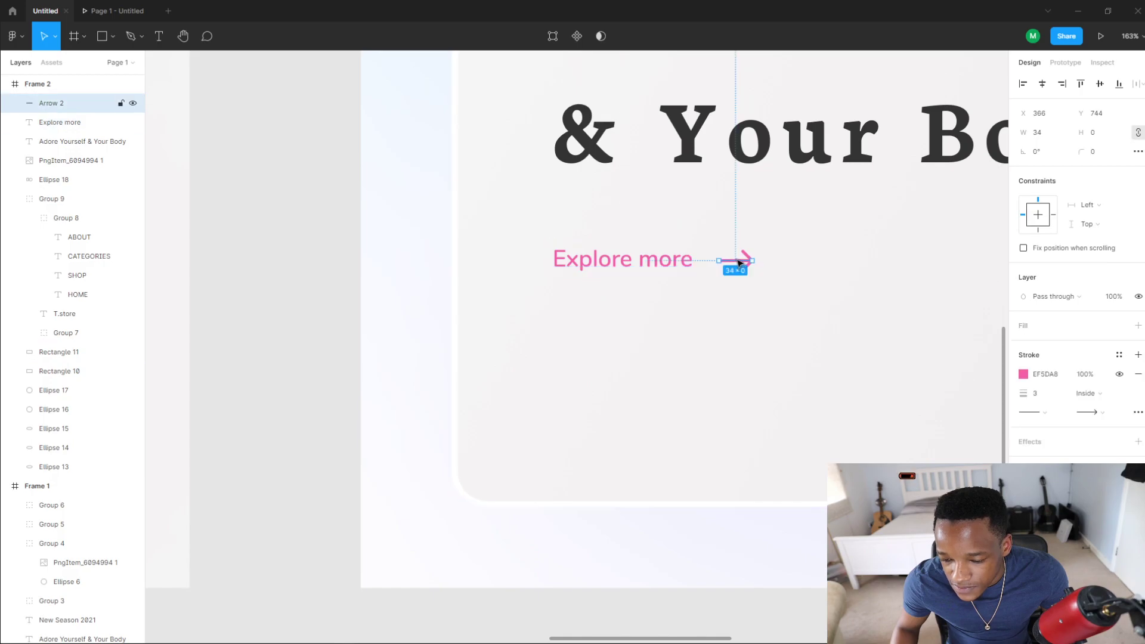
pyautogui.click(780, 340)
pyautogui.keyDown('ctrl'); pyautogui.scroll(-5, 771, 363); pyautogui.keyUp('ctrl')
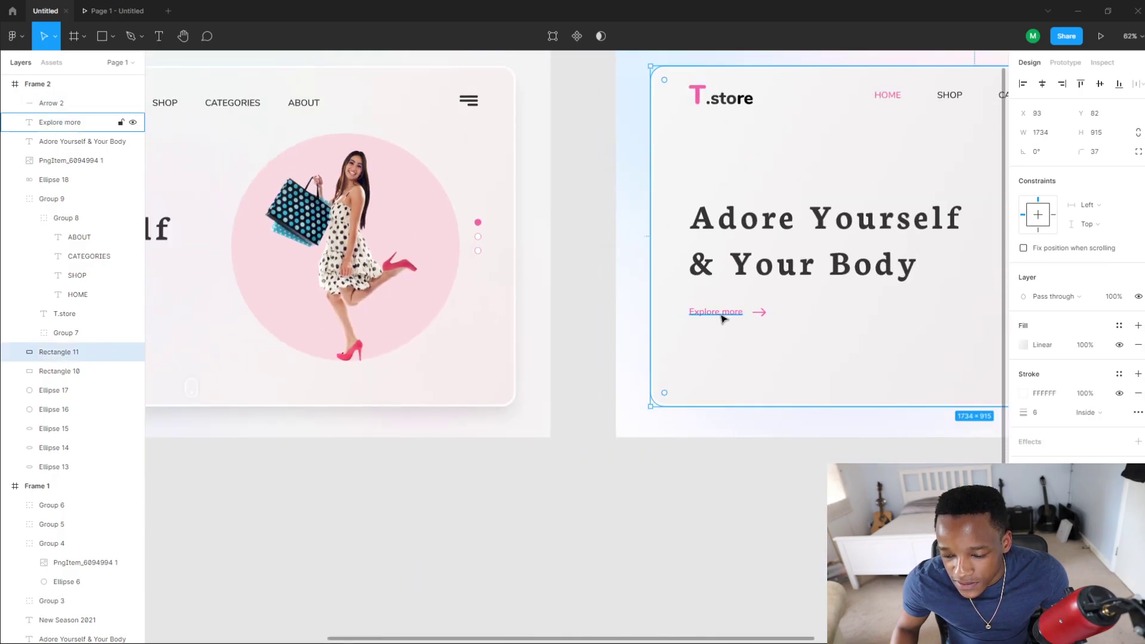
pyautogui.keyDown('ctrl'); pyautogui.scroll(-3, 735, 332); pyautogui.keyUp('ctrl')
pyautogui.keyDown('ctrl'); pyautogui.scroll(10, 486, 312); pyautogui.keyUp('ctrl')
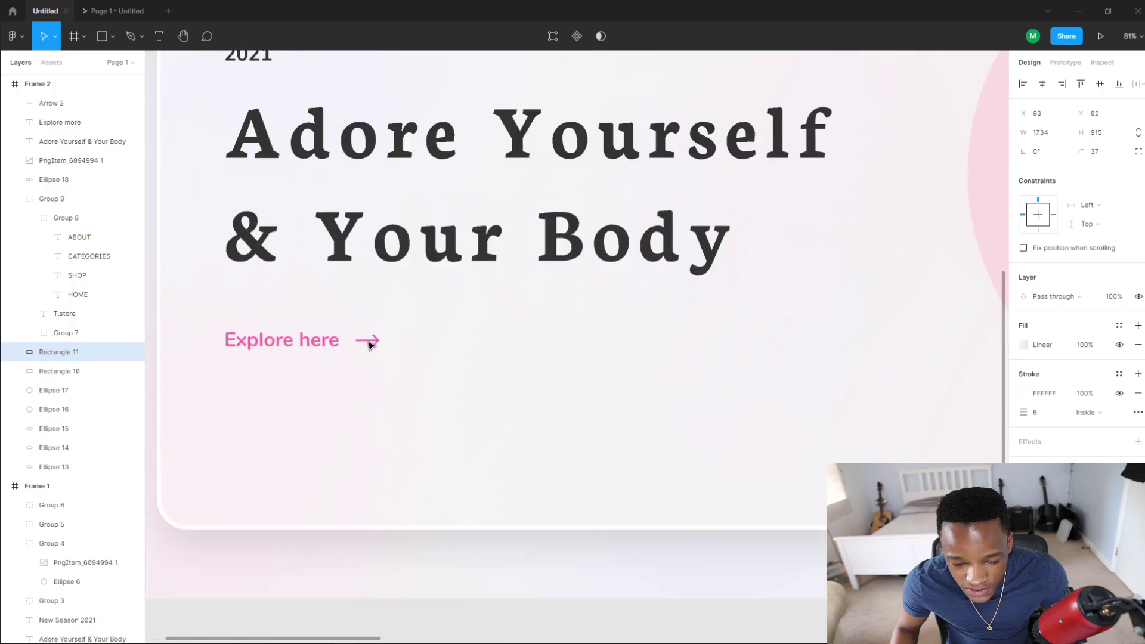
pyautogui.keyDown('ctrl'); pyautogui.scroll(-6, 634, 378); pyautogui.keyUp('ctrl')
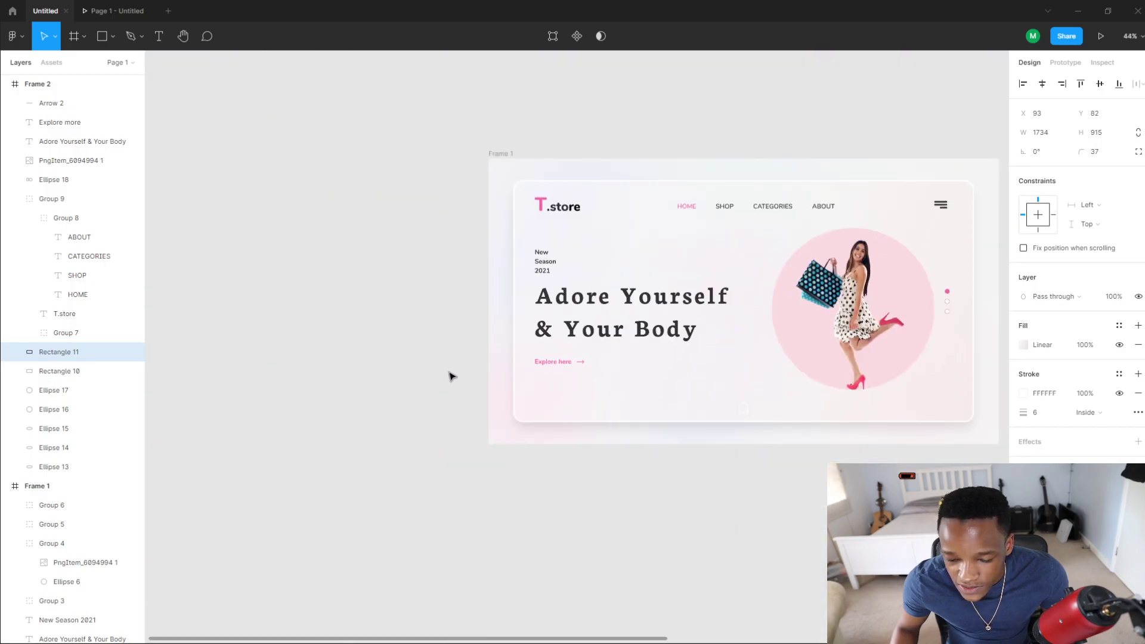
pyautogui.keyDown('ctrl'); pyautogui.scroll(4, 676, 332); pyautogui.keyUp('ctrl')
pyautogui.click(702, 330)
pyautogui.keyDown('ctrl'); pyautogui.scroll(-5, 751, 368); pyautogui.keyUp('ctrl')
pyautogui.moveTo(767, 375); pyautogui.dragTo(447, 353)
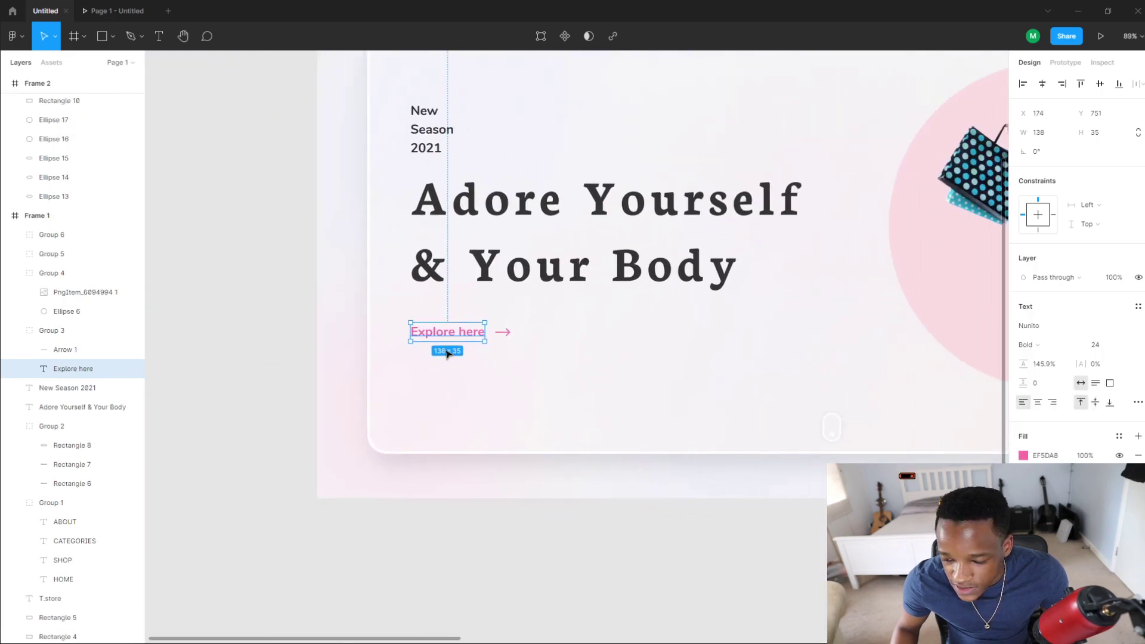
pyautogui.moveTo(721, 340); pyautogui.dragTo(437, 349)
# Step: Set the font weight of Frame 2's "Explore more" text to Bold
pyautogui.hscroll(10, 479, 319)
pyautogui.keyDown('ctrl'); pyautogui.scroll(2, 912, 332); pyautogui.keyUp('ctrl')
pyautogui.hscroll(8, 672, 335)
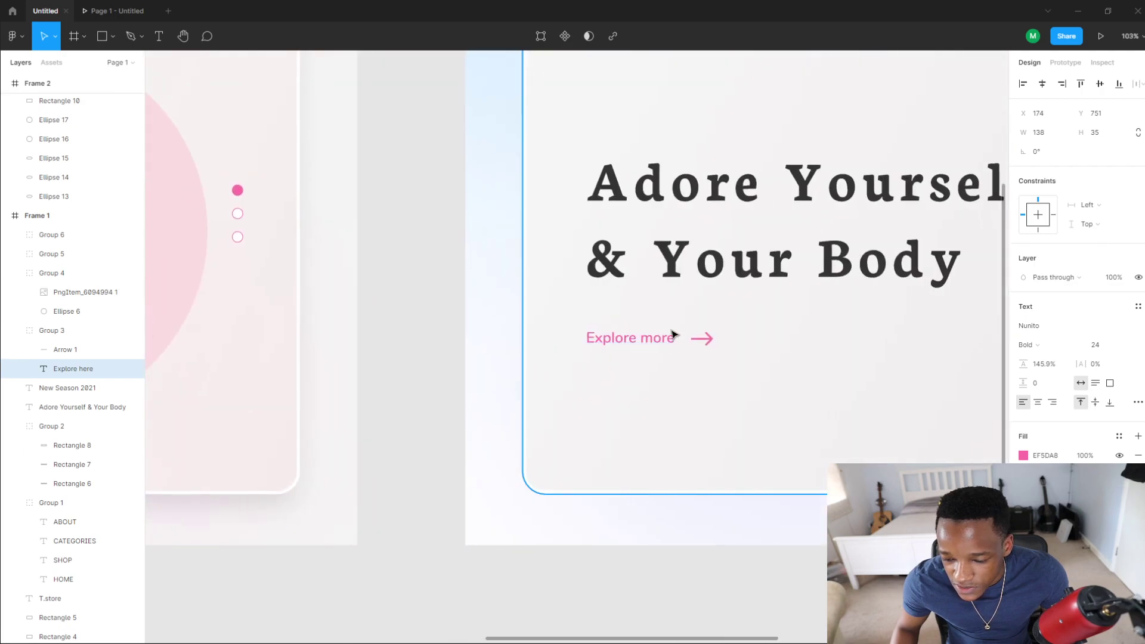
pyautogui.click(671, 344)
pyautogui.click(1067, 365)
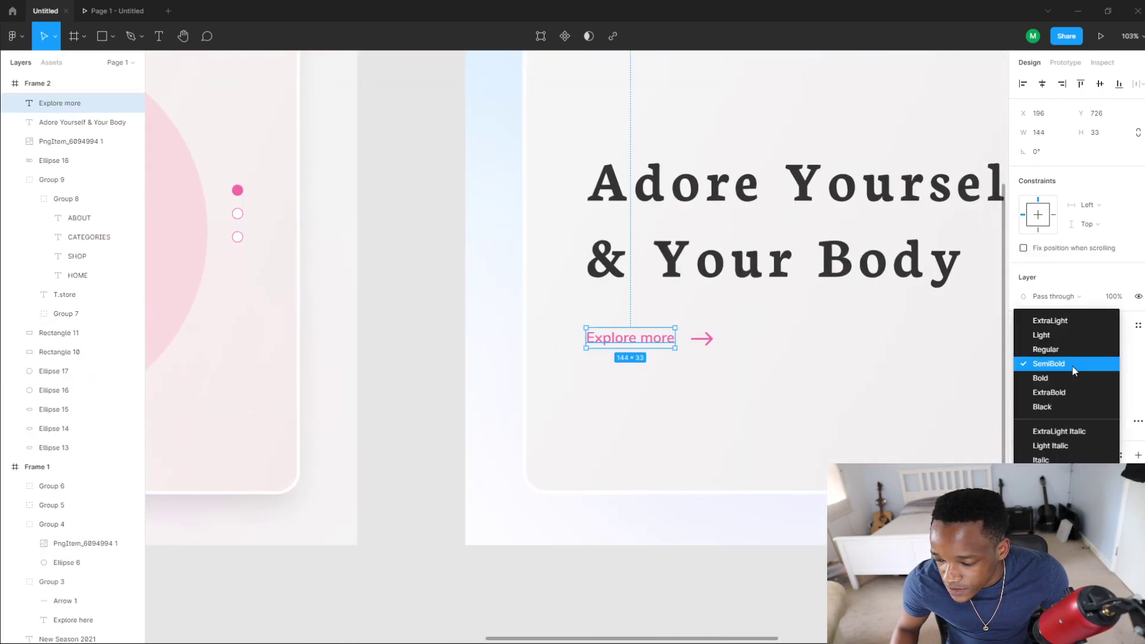
pyautogui.click(1060, 385)
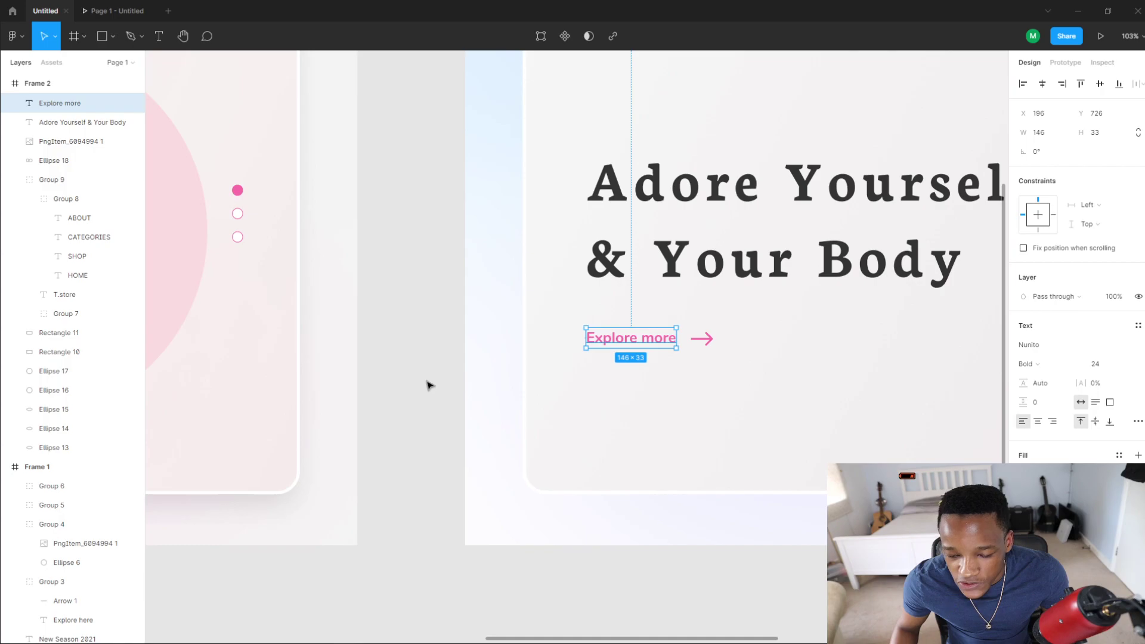
# Step: Nudge the pink arrow up to Y 743 to line it up with the "Explore more" text
pyautogui.click(723, 405)
pyautogui.keyDown('ctrl'); pyautogui.scroll(5, 702, 342); pyautogui.keyUp('ctrl')
pyautogui.click(706, 336)
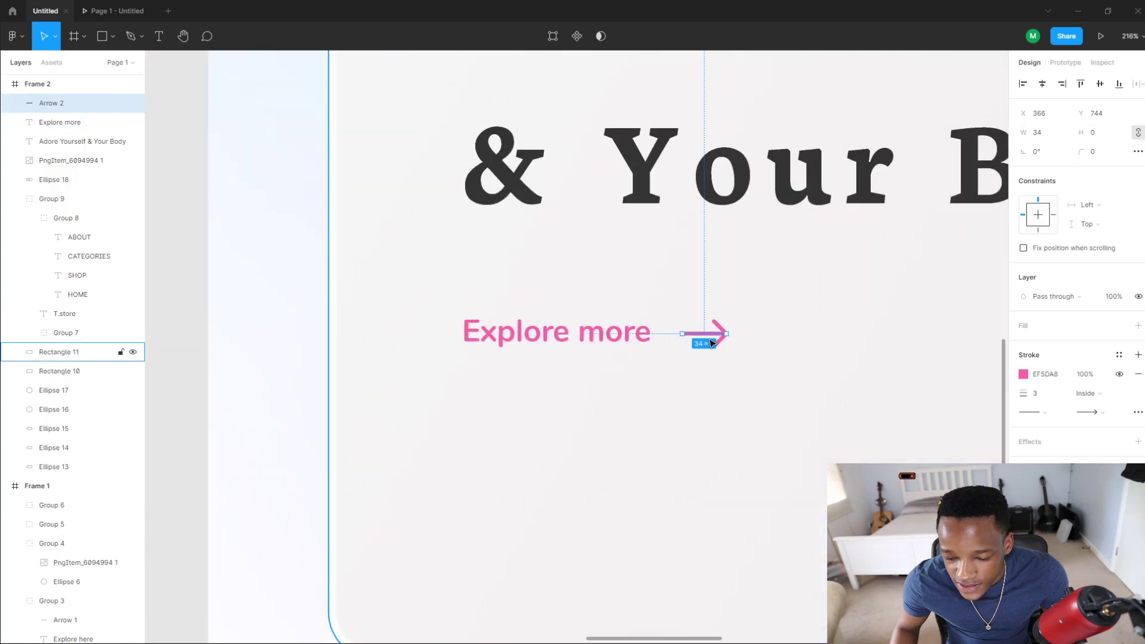
pyautogui.moveTo(707, 336); pyautogui.dragTo(710, 340)
pyautogui.click(525, 390)
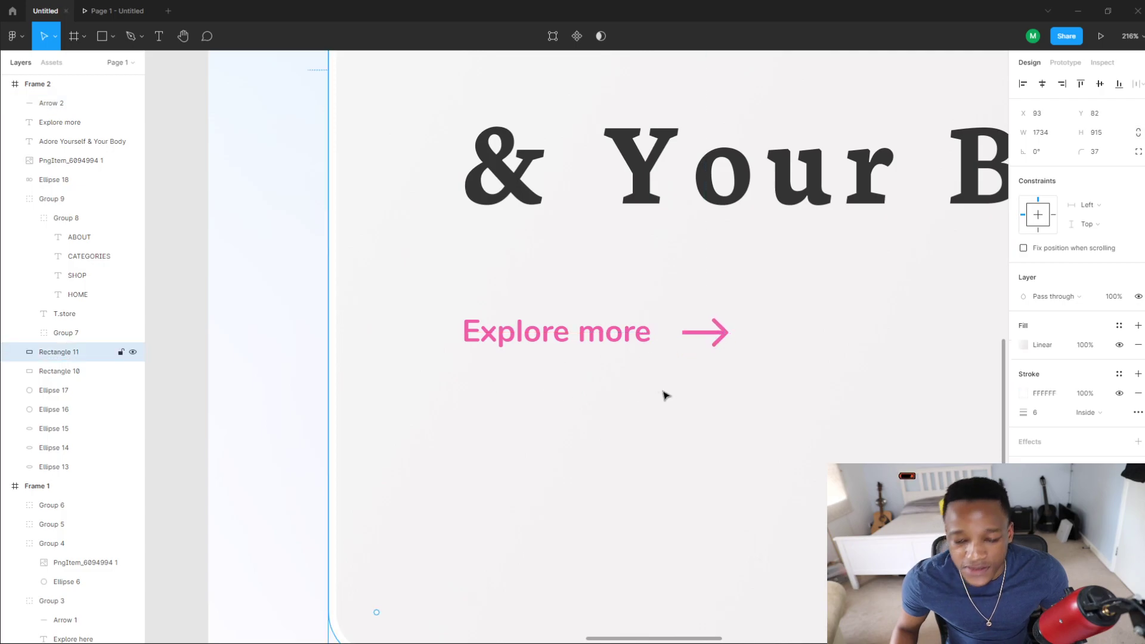
# Step: Group the "Explore more" text with its arrow
pyautogui.scroll(-6, 664, 394)
pyautogui.click(689, 357)
pyautogui.keyDown('shift'); pyautogui.click(653, 357); pyautogui.keyUp('shift')
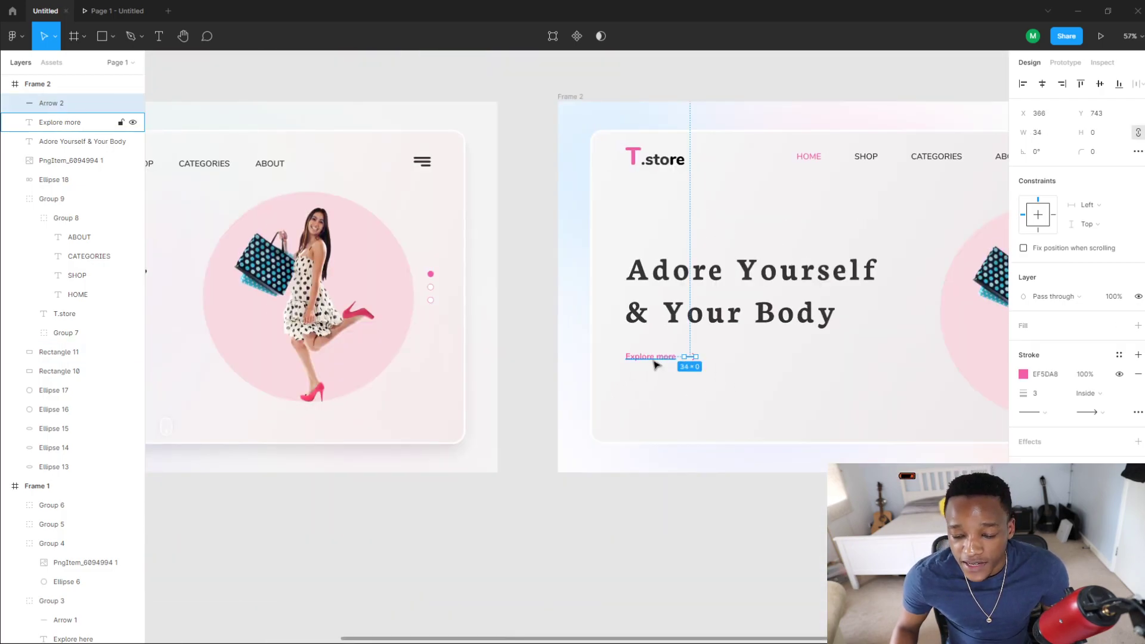
pyautogui.hotkey('ctrl', 'g')
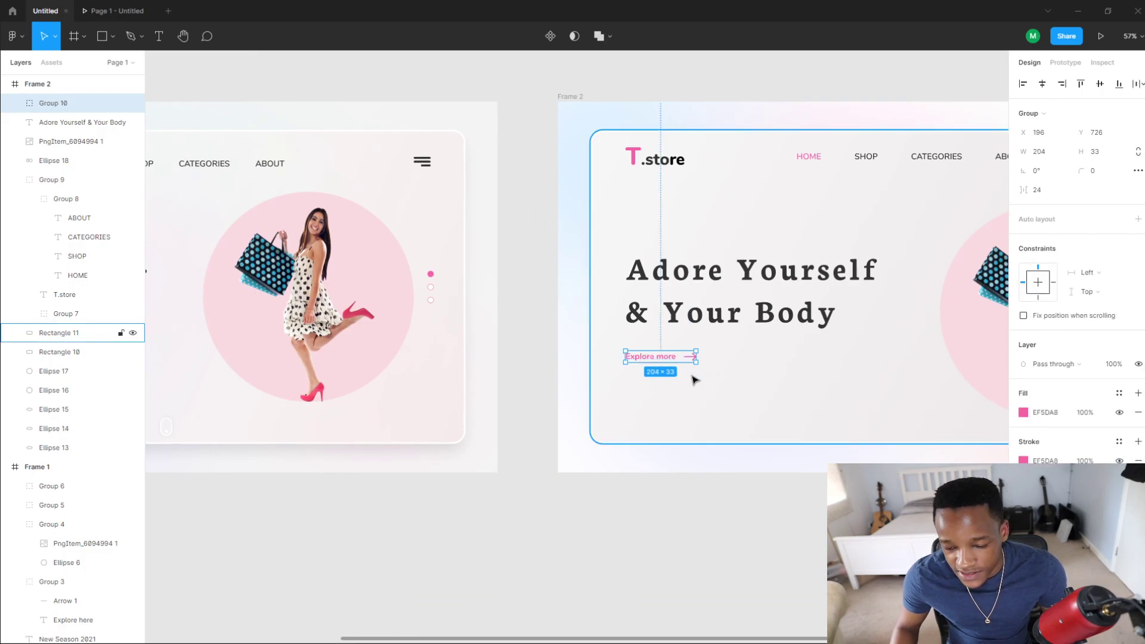
pyautogui.scroll(6, 692, 377)
pyautogui.scroll(-8, 693, 350)
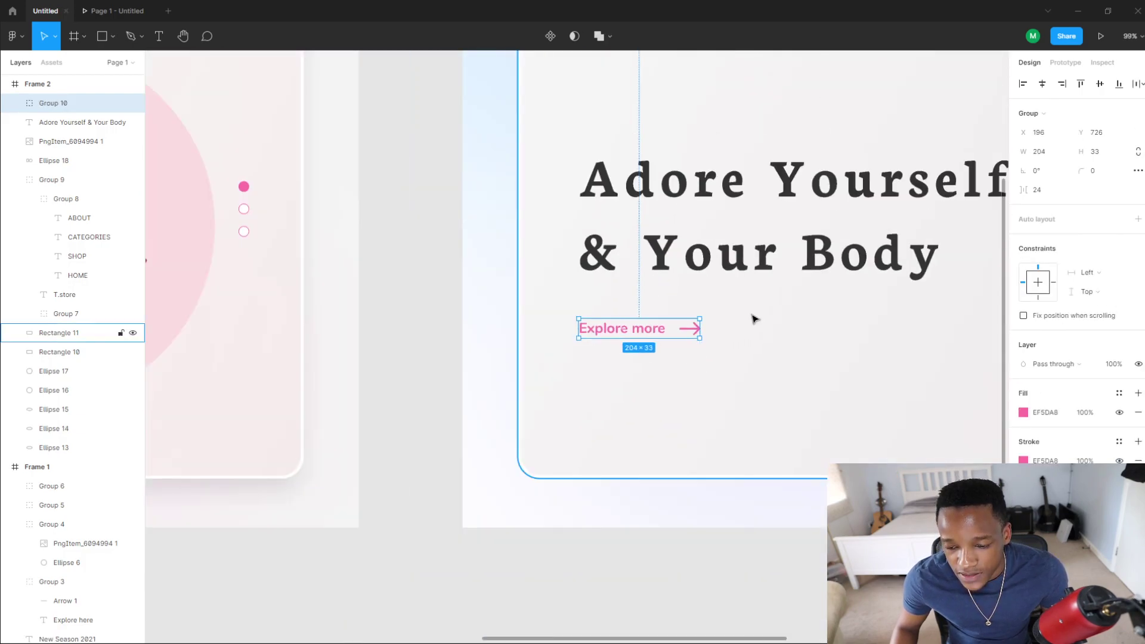
pyautogui.scroll(4, 781, 262)
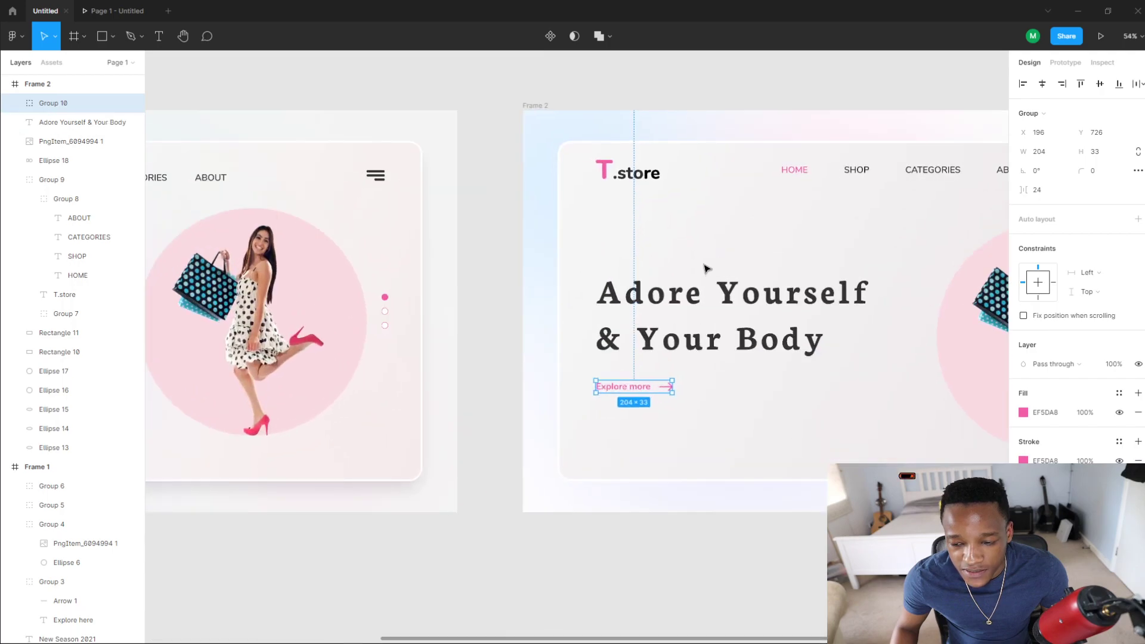
# Step: Duplicate Frame 2's SHOP link and place the copy above the headline at X 196, Y 368
pyautogui.click(867, 171)
pyautogui.doubleClick(868, 172)
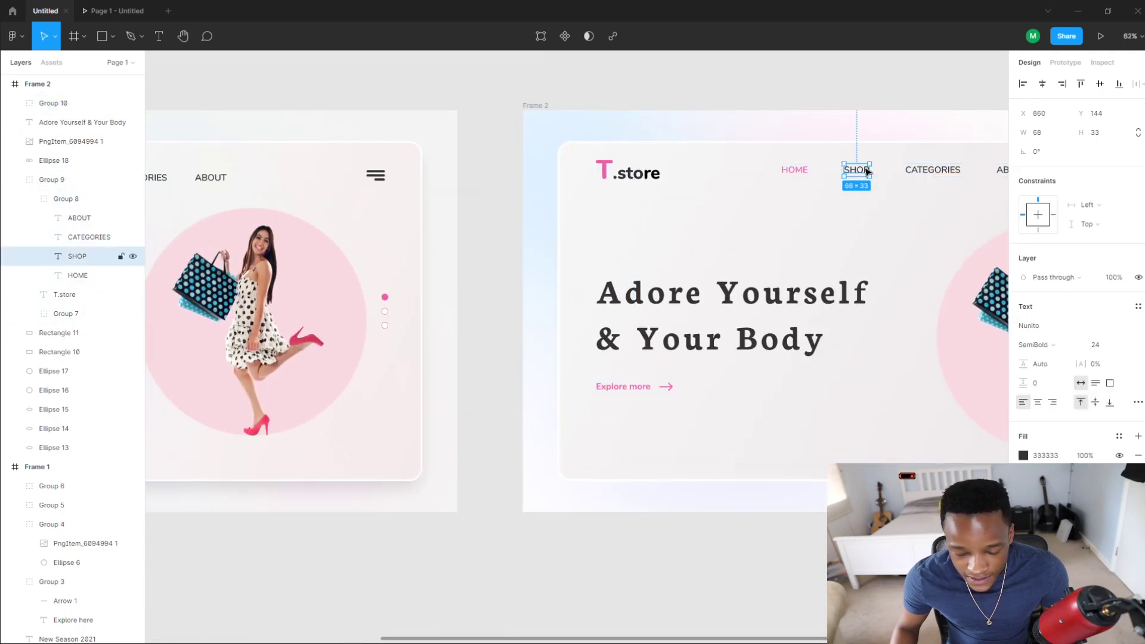
pyautogui.hotkey('ctrl', 'd')
pyautogui.moveTo(865, 175); pyautogui.dragTo(612, 258)
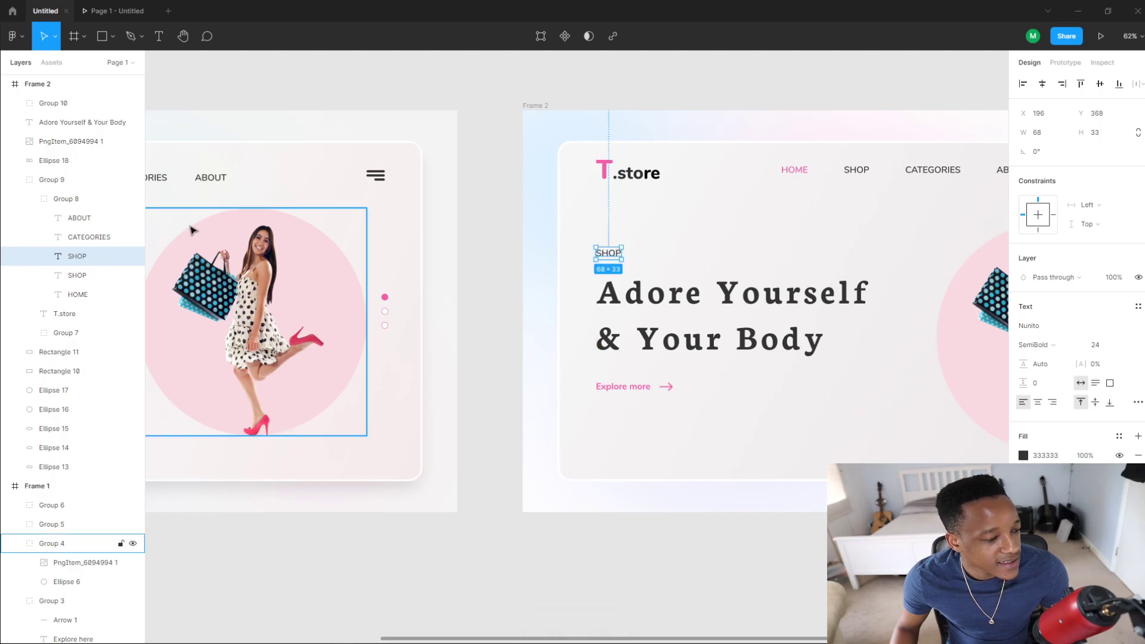
# Step: Change the copied SHOP text to "New Season 2021", with each word on its own line
pyautogui.hscroll(-5, 226, 221)
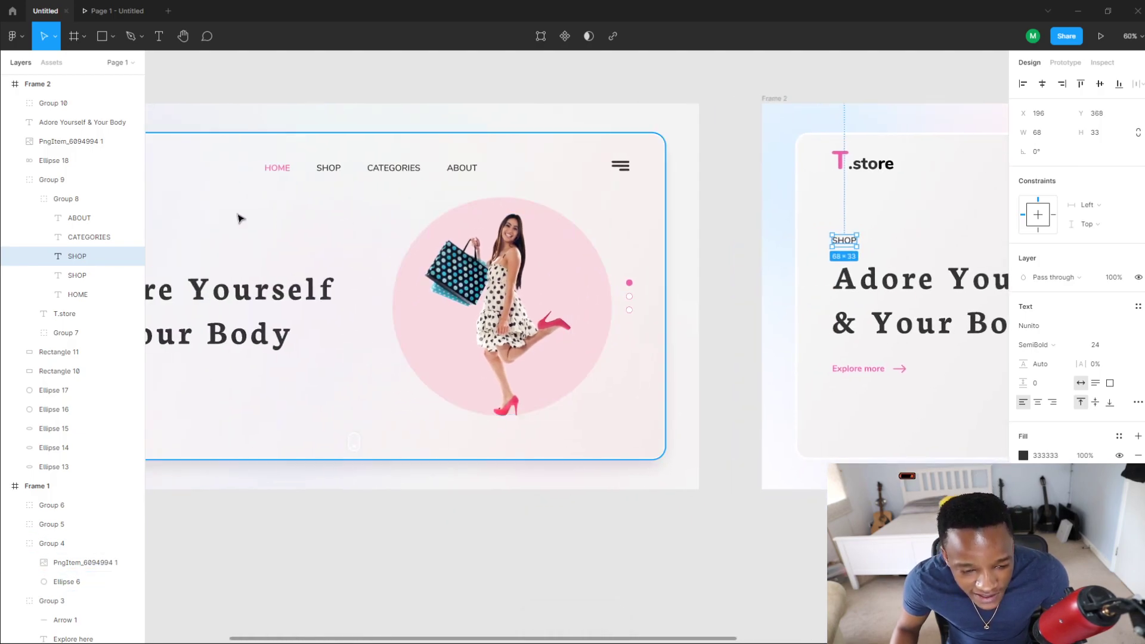
pyautogui.scroll(-4, 239, 220)
pyautogui.scroll(1, 394, 238)
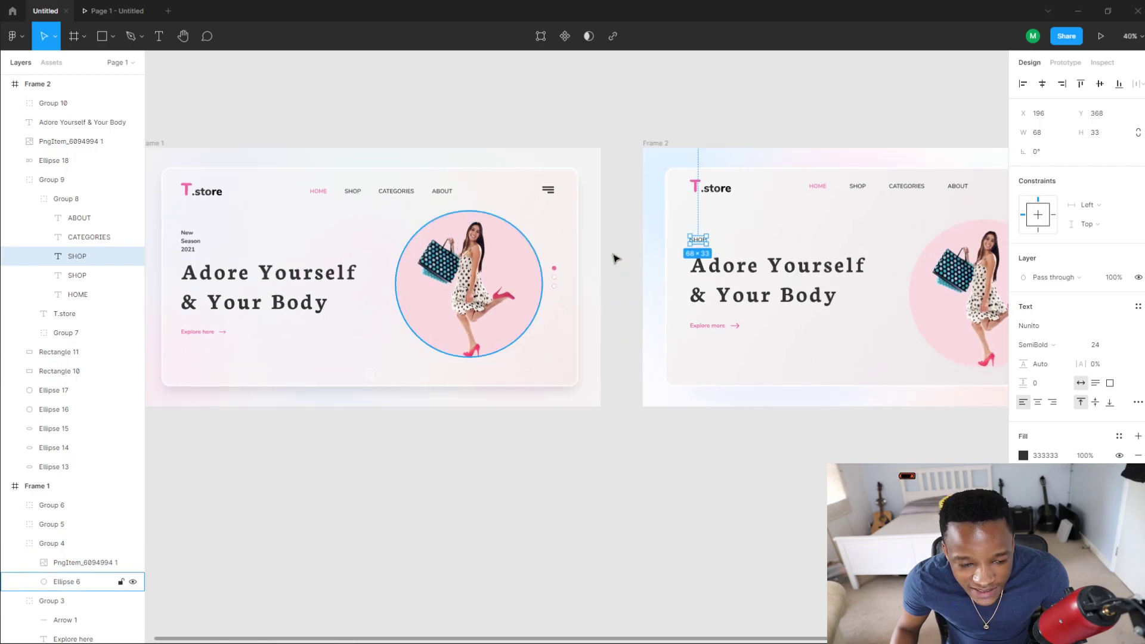
pyautogui.doubleClick(699, 241)
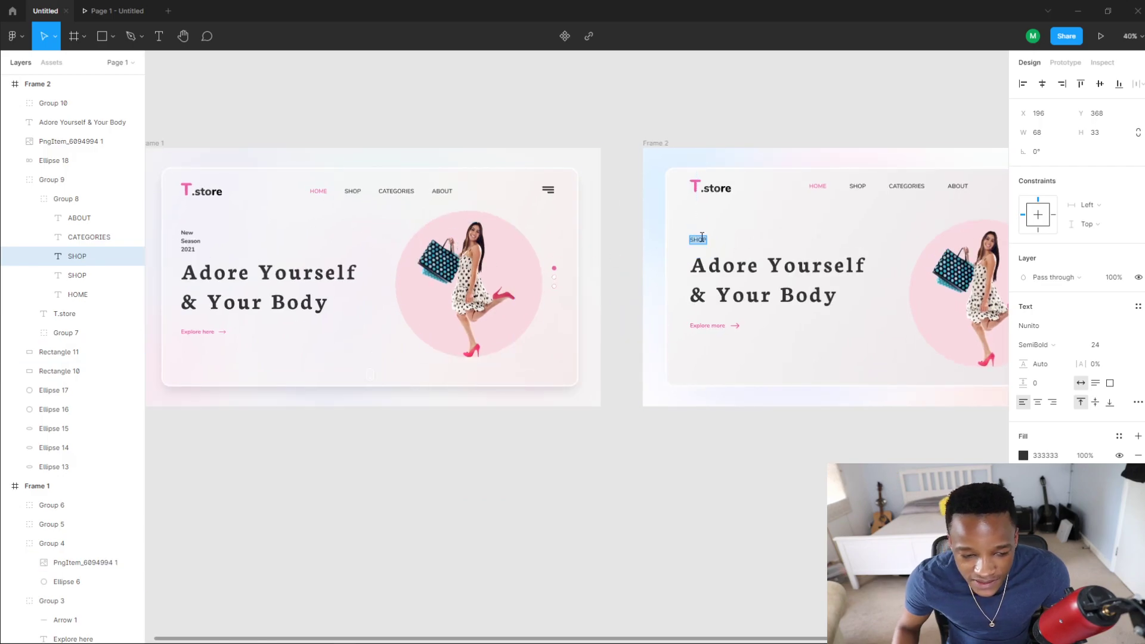
pyautogui.write('New ')
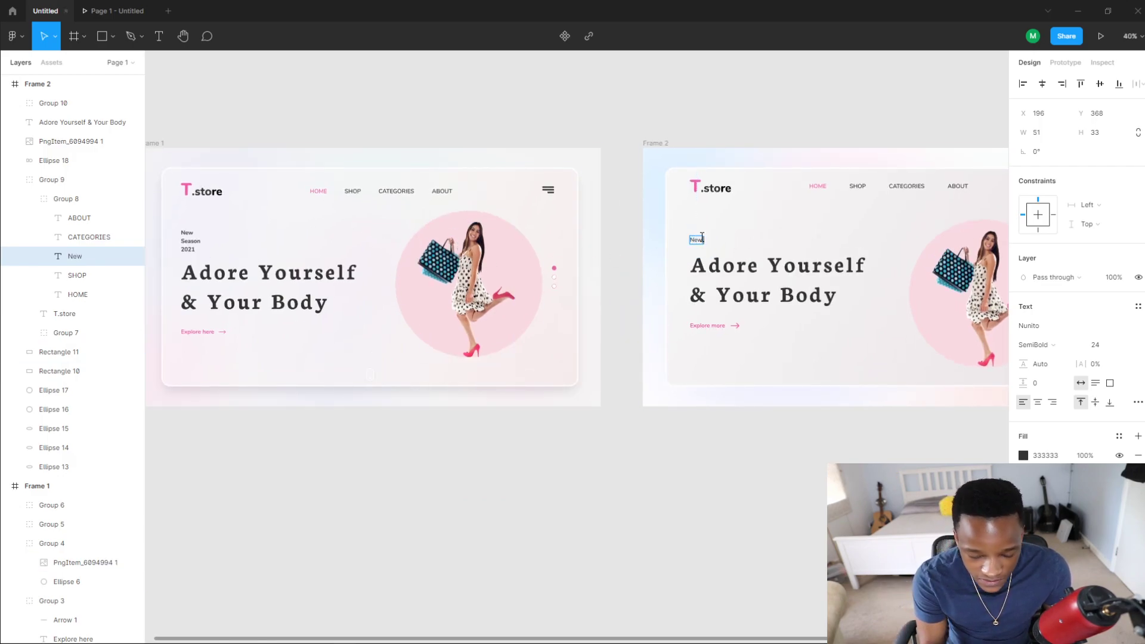
pyautogui.write('S')
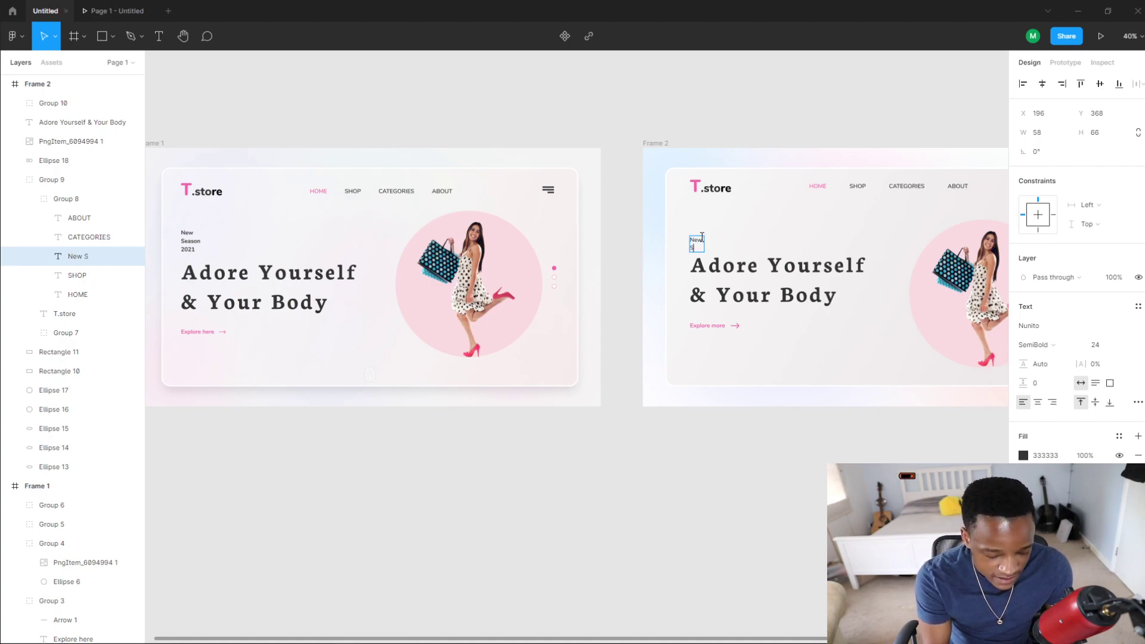
pyautogui.write('eason ')
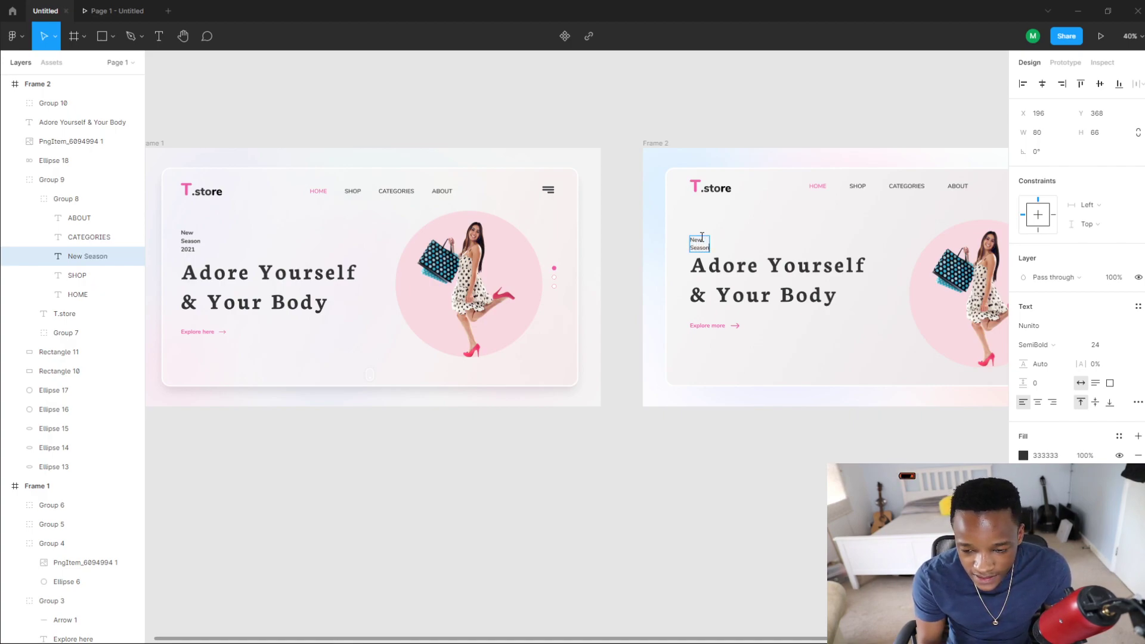
pyautogui.write('2021')
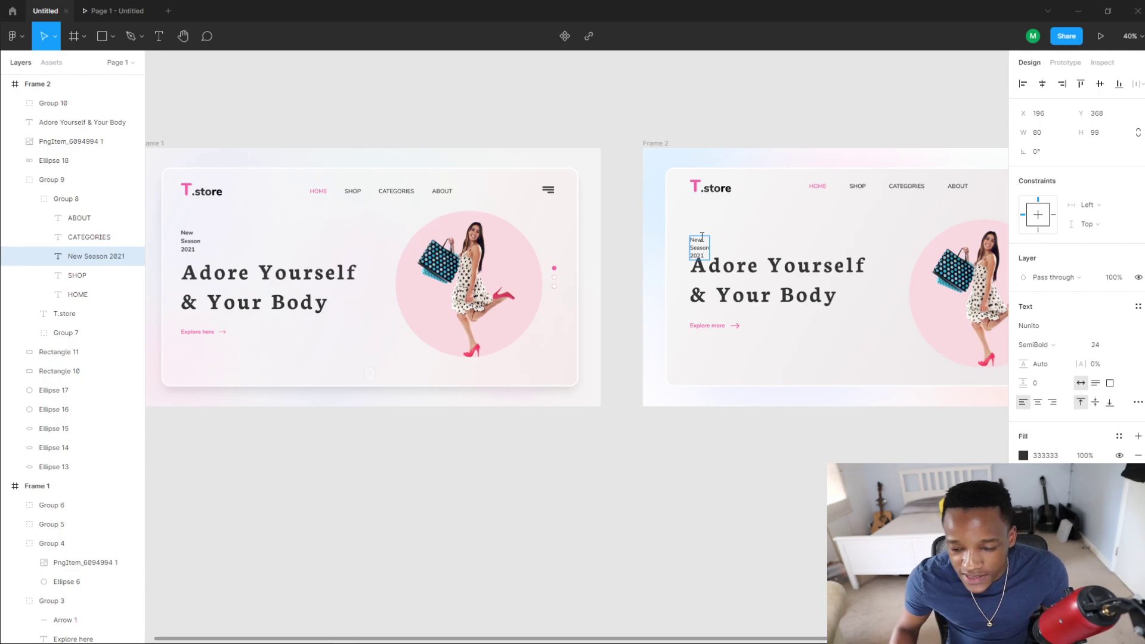
pyautogui.scroll(5, 719, 241)
pyautogui.press('Escape')
# Step: Move the "New Season 2021" text clear of the headline to X 202, Y 300 and set its paragraph spacing to 4
pyautogui.moveTo(679, 267); pyautogui.dragTo(682, 231)
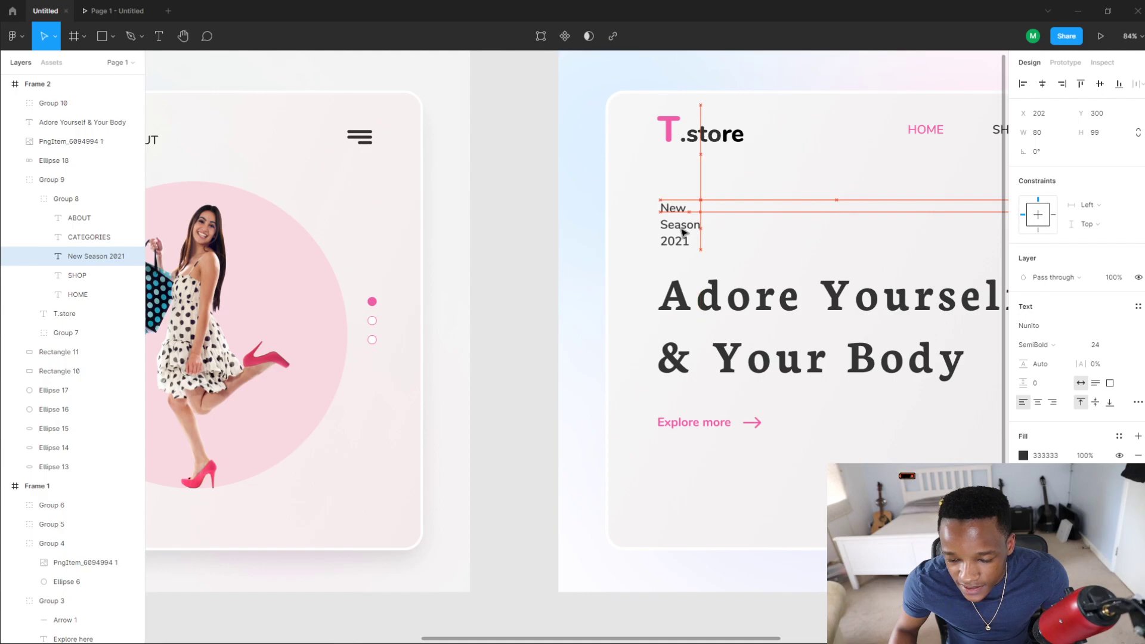
pyautogui.moveTo(722, 271); pyautogui.dragTo(768, 266)
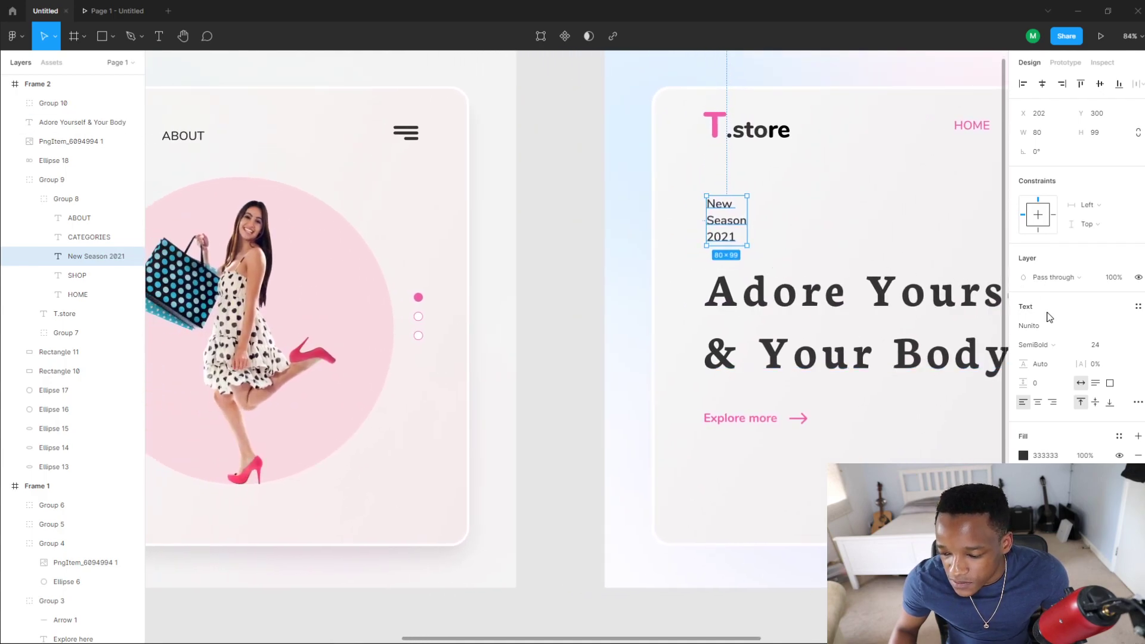
pyautogui.moveTo(1027, 379); pyautogui.dragTo(1031, 383)
# Step: Group the "New Season 2021" text, headline and "Explore more" link in Frame 2, and move the group down to X 196, Y 347
pyautogui.scroll(-4, 739, 269)
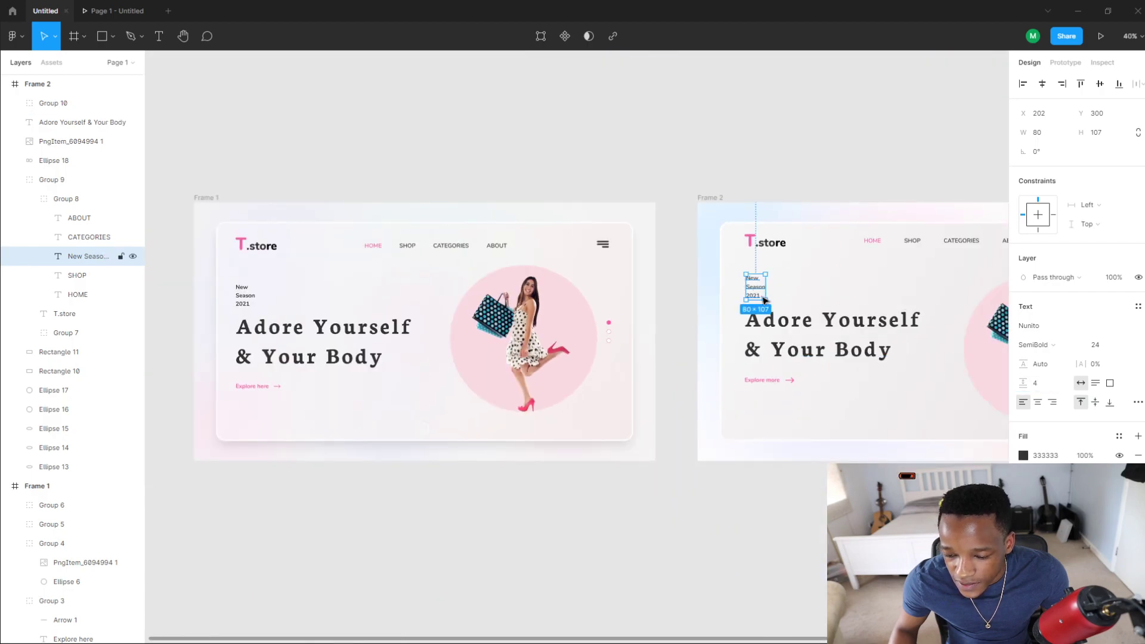
pyautogui.keyDown('shift'); pyautogui.click(775, 351); pyautogui.keyUp('shift')
pyautogui.keyDown('shift'); pyautogui.click(769, 379); pyautogui.keyUp('shift')
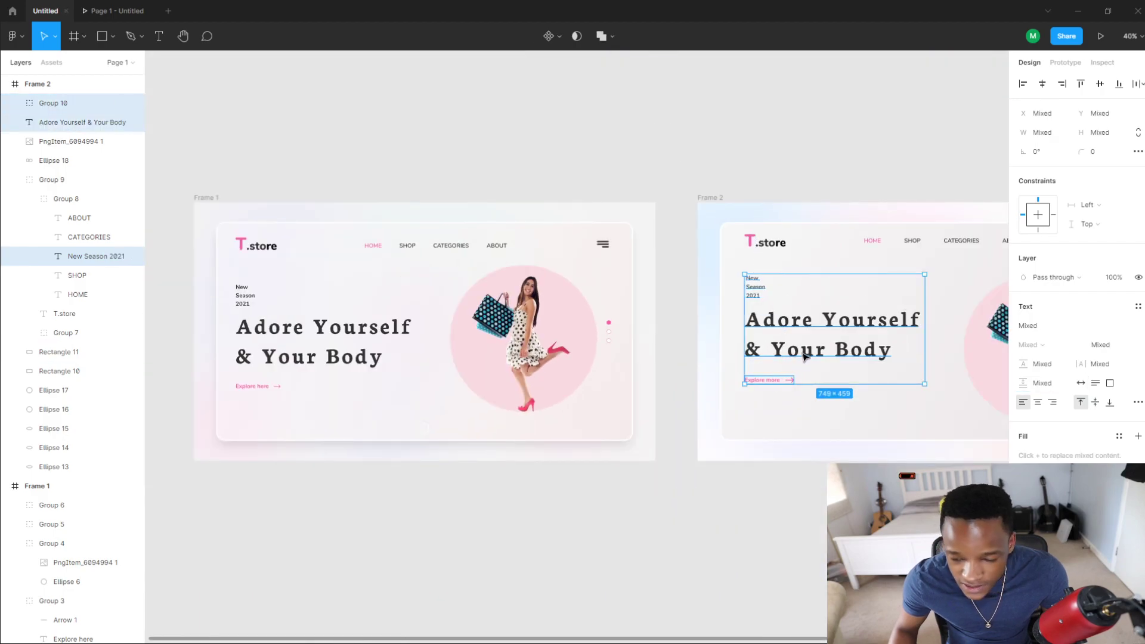
pyautogui.scroll(3, 790, 337)
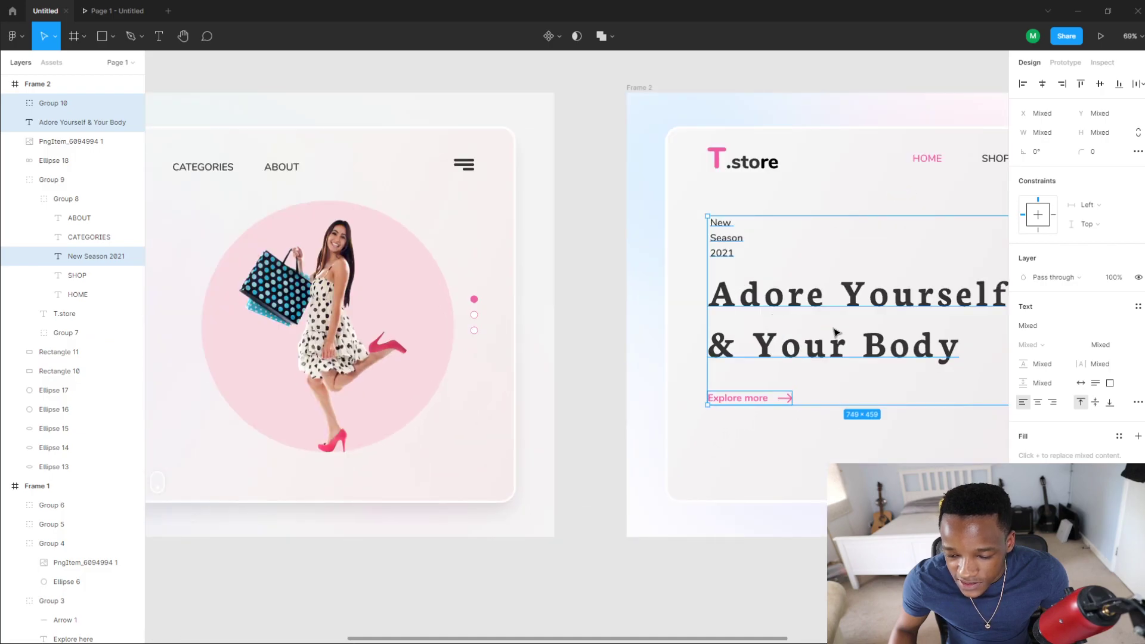
pyautogui.hotkey('ctrl', 'g')
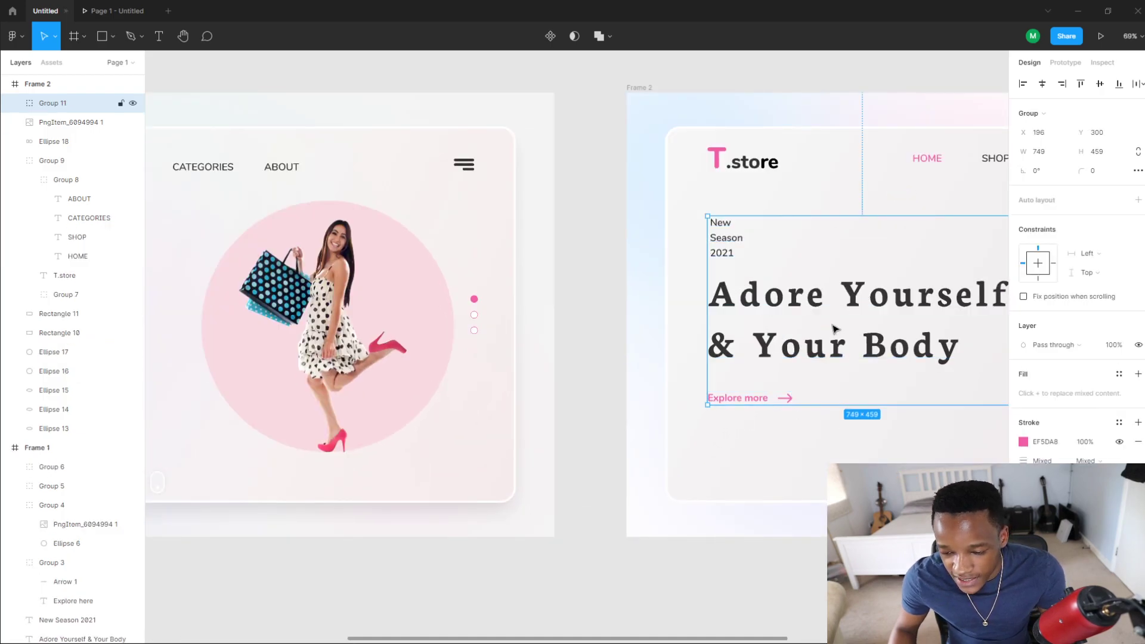
pyautogui.scroll(-4, 835, 327)
pyautogui.moveTo(759, 312); pyautogui.dragTo(729, 309)
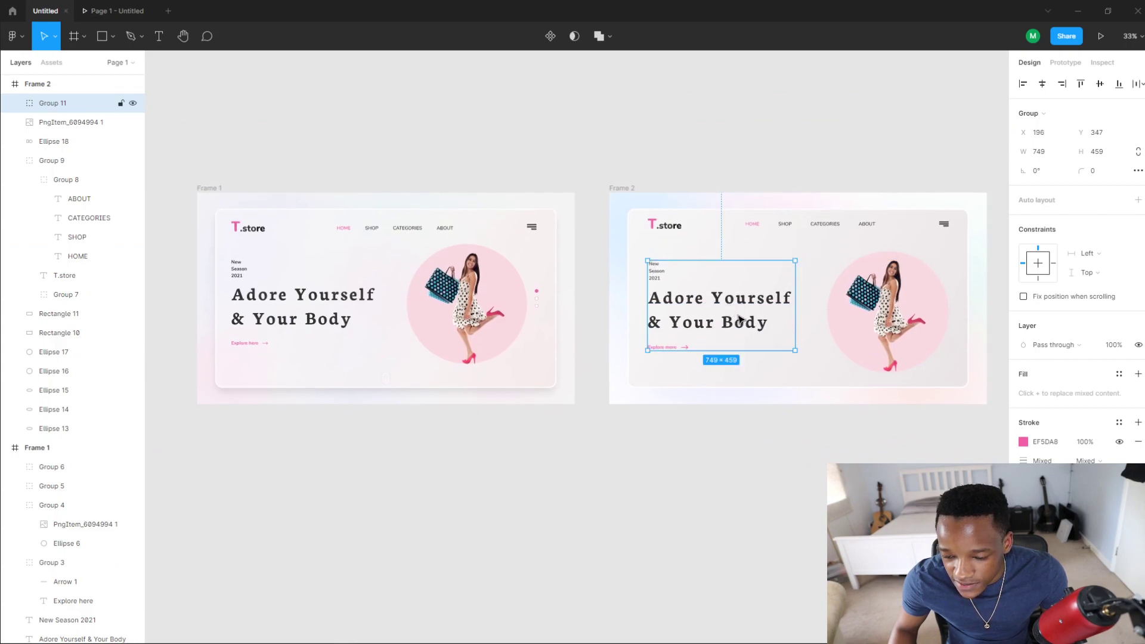
pyautogui.click(834, 425)
pyautogui.scroll(3, 812, 409)
pyautogui.moveTo(761, 395); pyautogui.dragTo(646, 383)
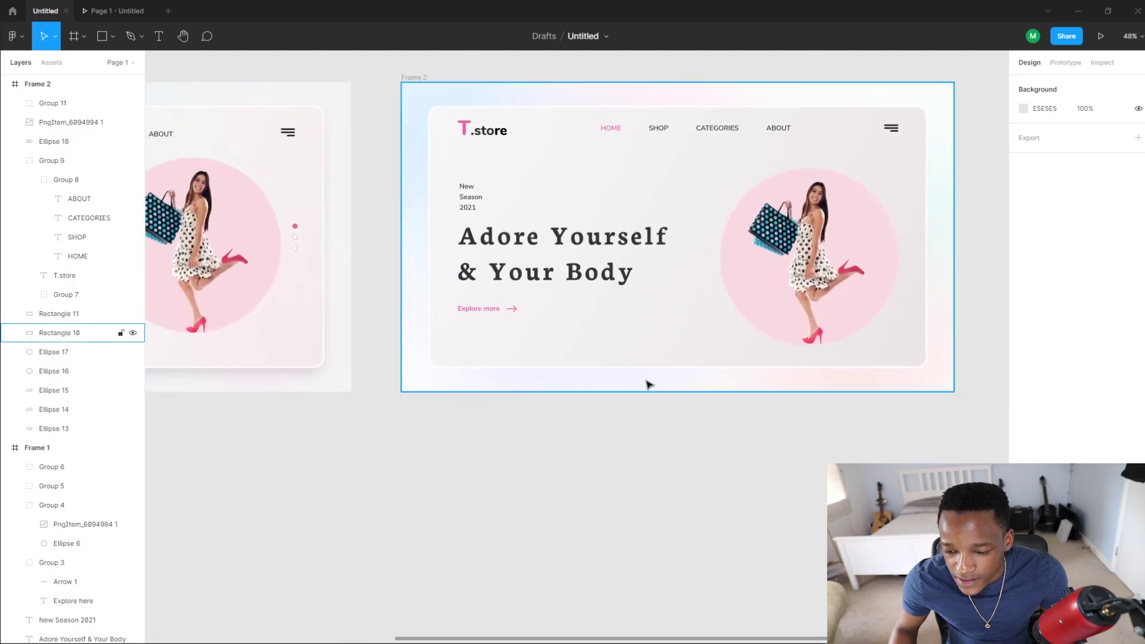
pyautogui.moveTo(778, 371); pyautogui.dragTo(590, 366)
pyautogui.moveTo(605, 298); pyautogui.dragTo(659, 332)
pyautogui.scroll(1, 659, 332)
pyautogui.click(659, 322)
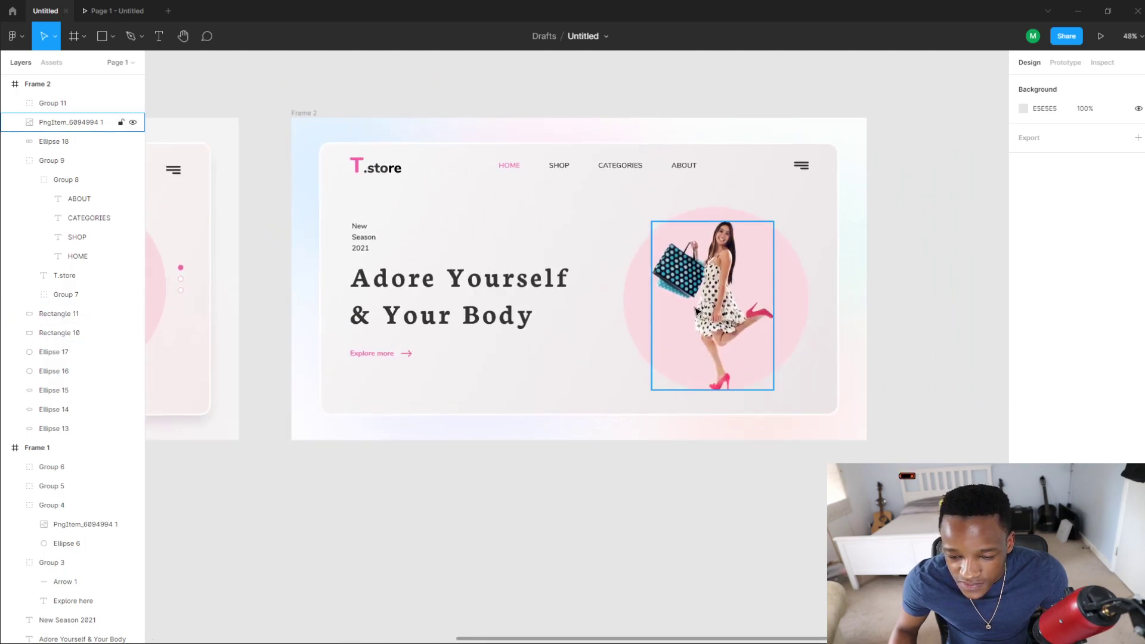
# Step: Extend the linear gradient of Frame 2's card rectangle past the frame's lower-right corner and set both colour stops to a very light grey
pyautogui.click(557, 245)
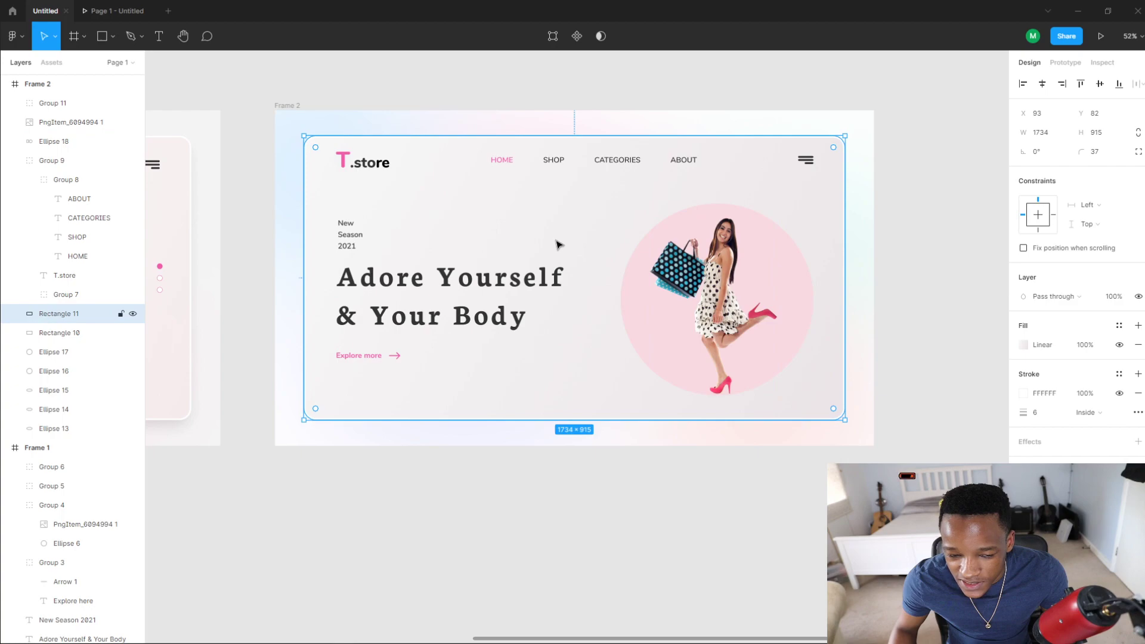
pyautogui.moveTo(488, 291); pyautogui.dragTo(682, 270)
pyautogui.hscroll(5, 835, 299)
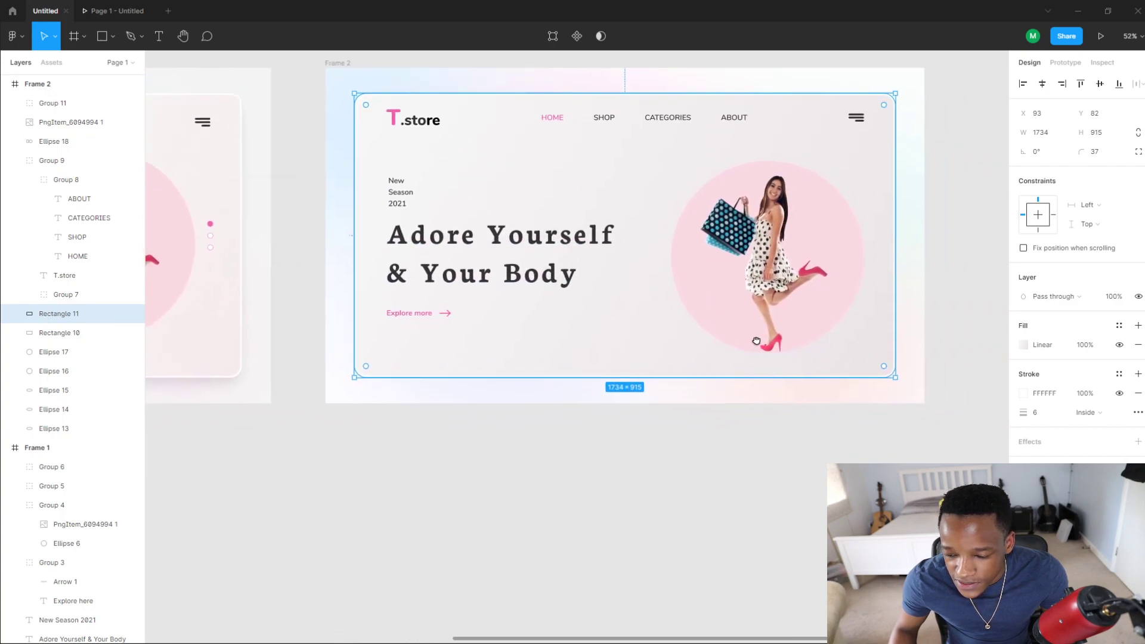
pyautogui.click(1023, 344)
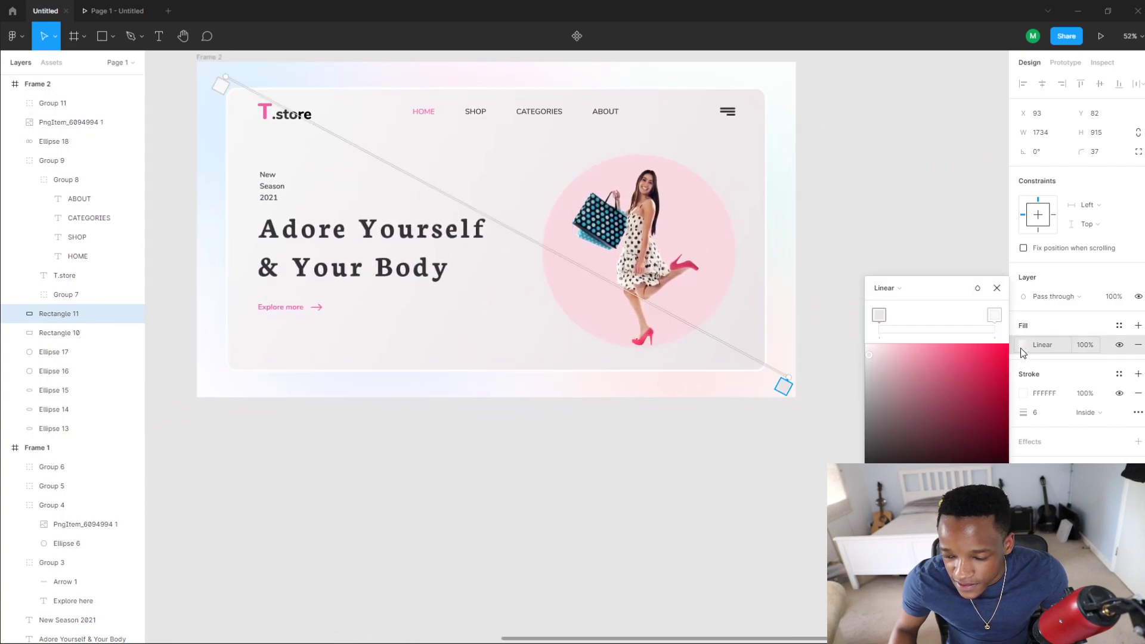
pyautogui.click(994, 317)
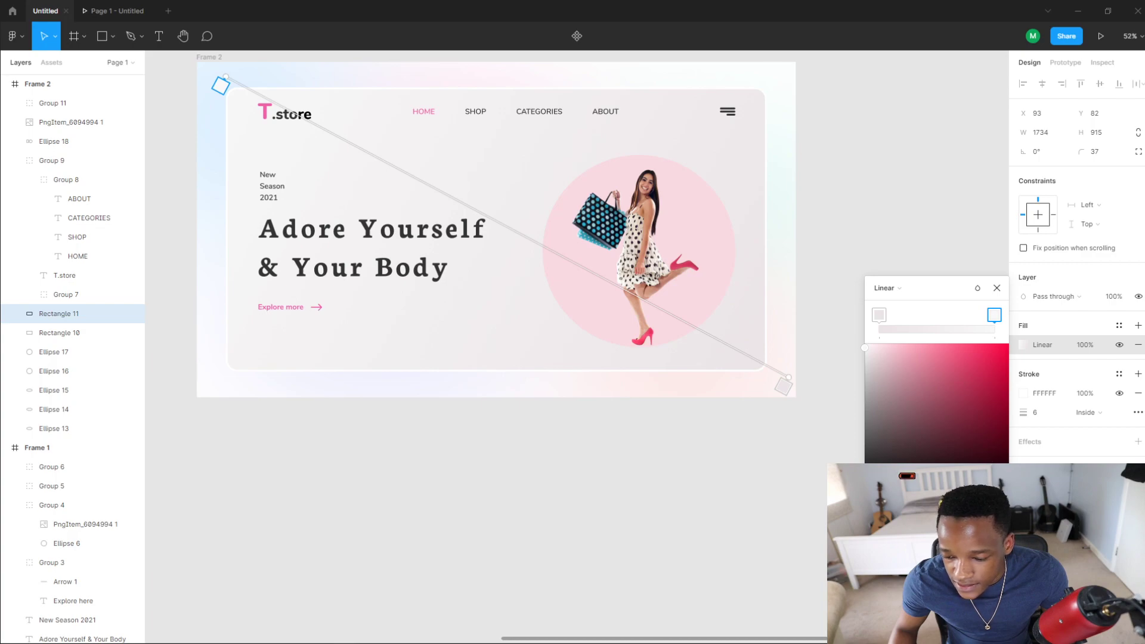
pyautogui.click(879, 316)
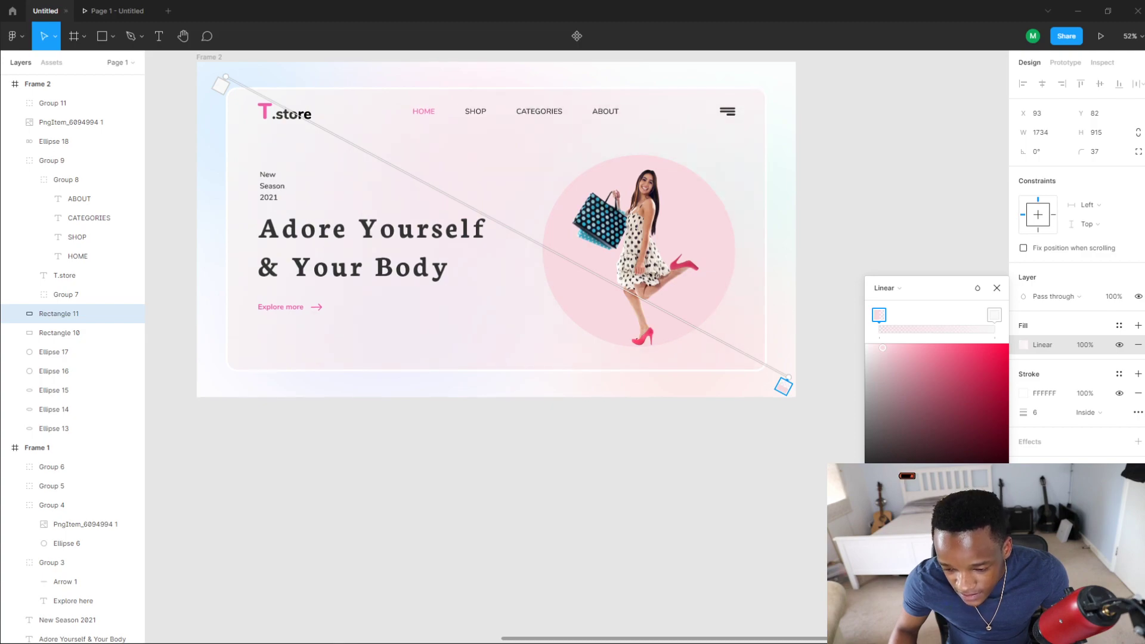
pyautogui.click(870, 461)
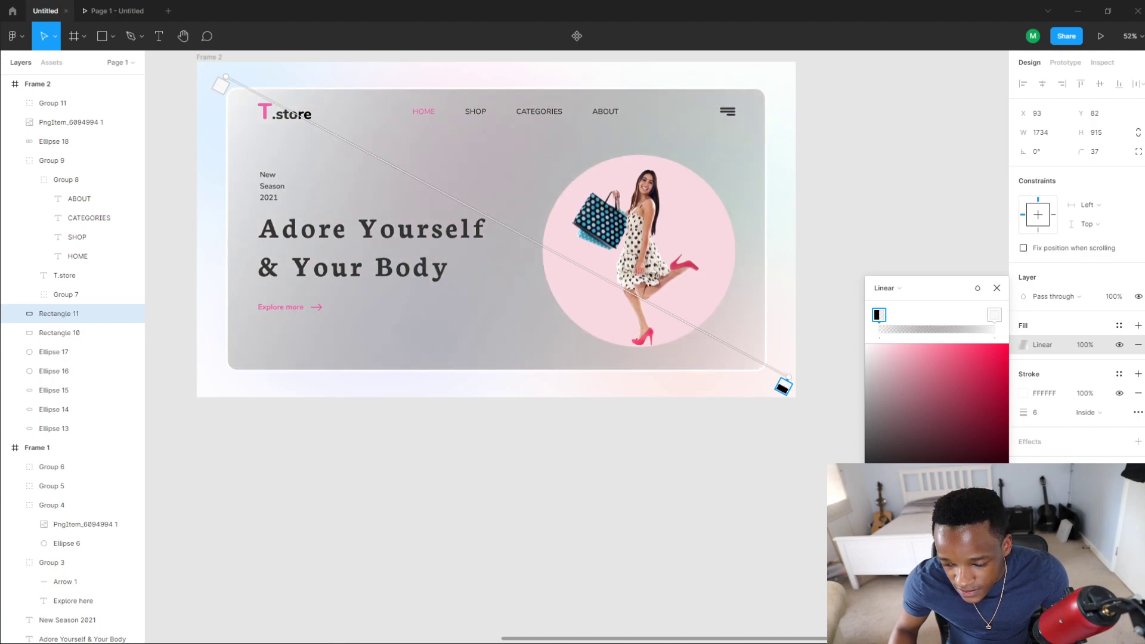
pyautogui.hotkey('ctrl', 'z')
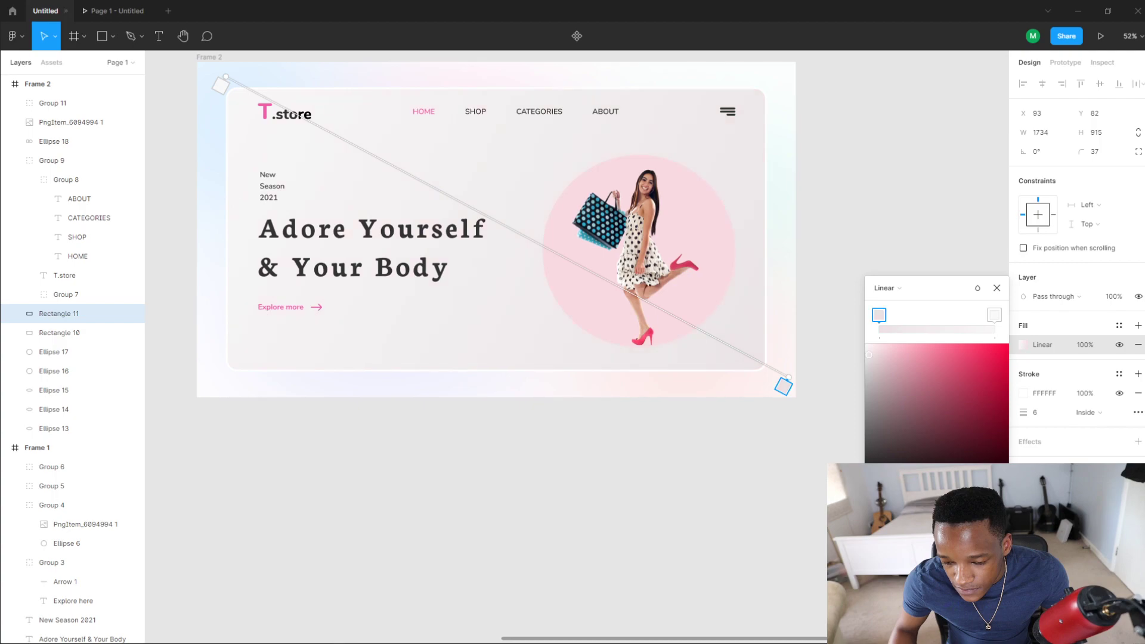
pyautogui.moveTo(789, 383); pyautogui.dragTo(820, 393)
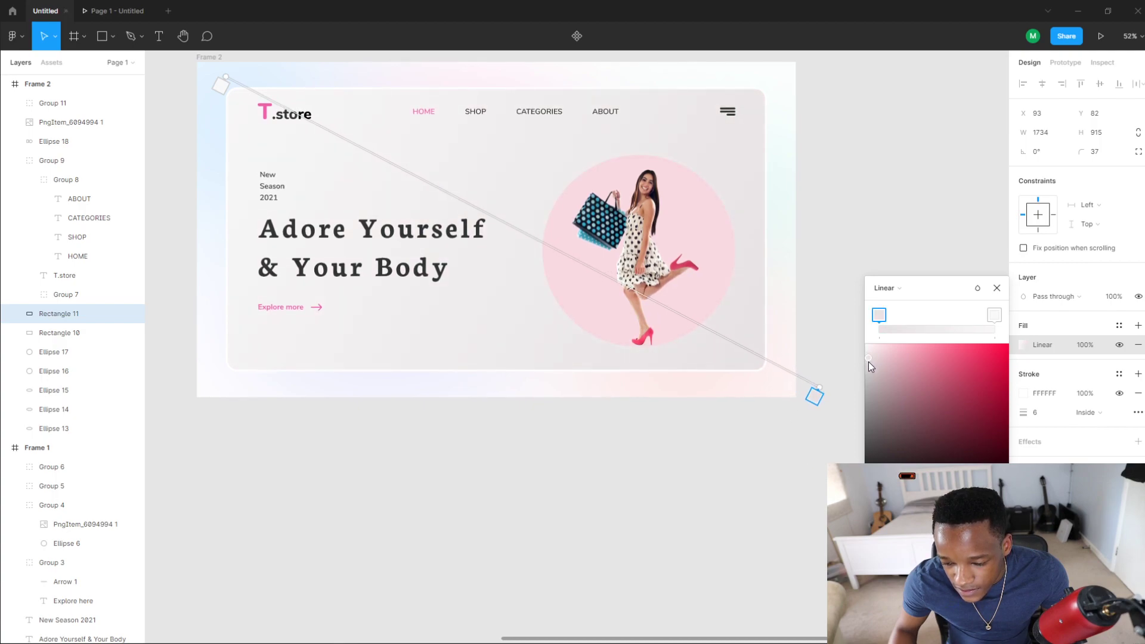
pyautogui.moveTo(868, 362); pyautogui.dragTo(865, 355)
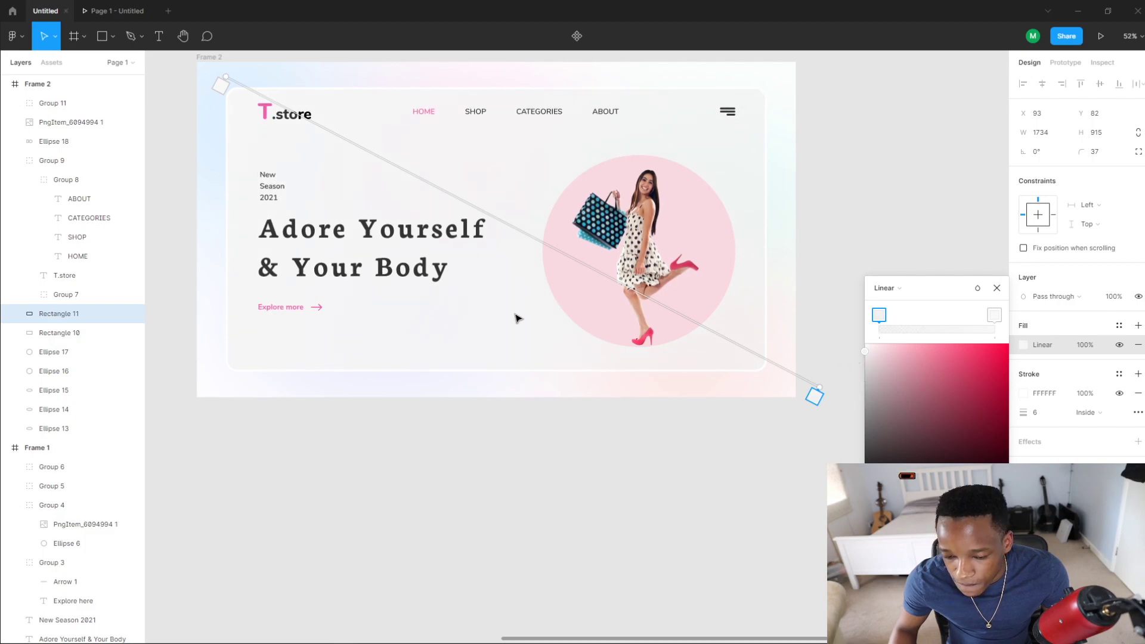
pyautogui.click(222, 86)
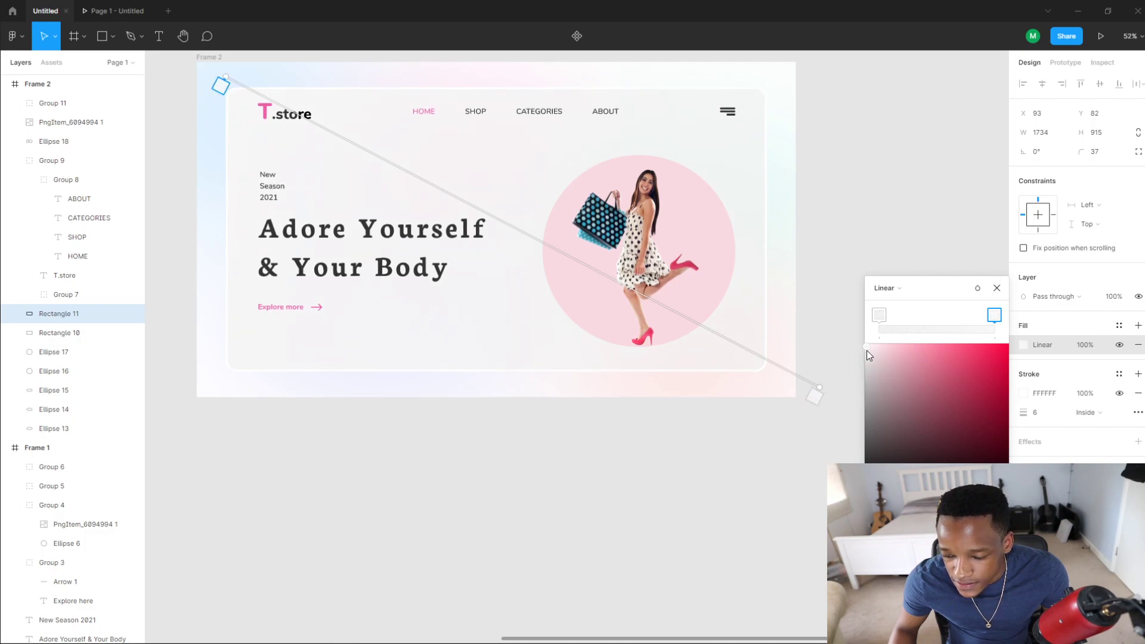
pyautogui.moveTo(861, 344); pyautogui.dragTo(860, 355)
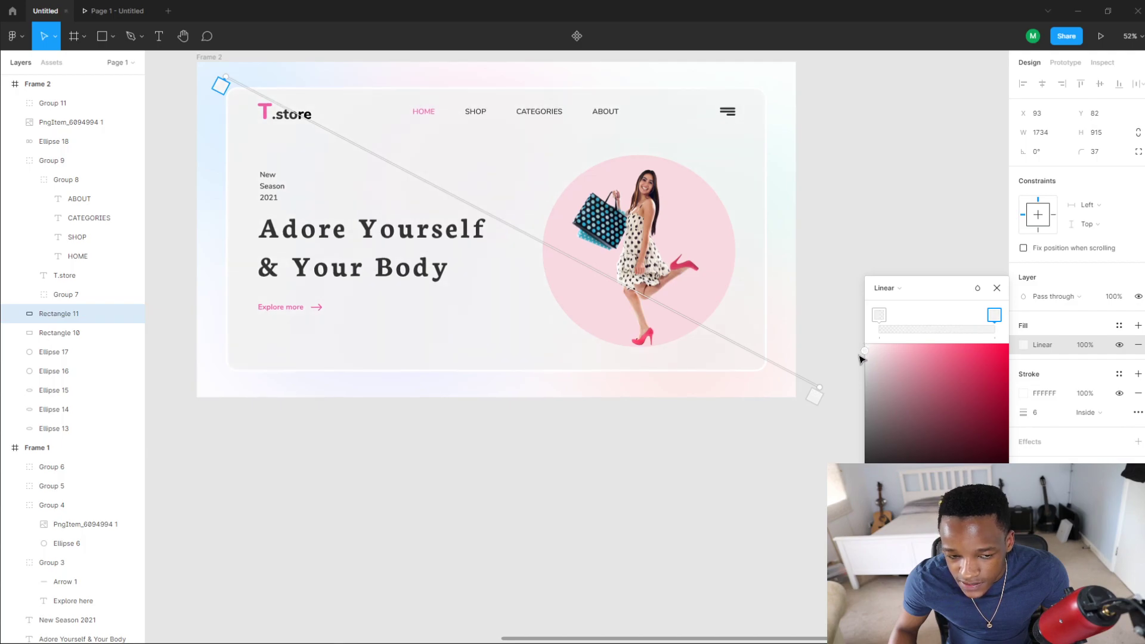
# Step: Compare both frames and examine the linear gradient fill and colour stops of Frame 1's card rectangle
pyautogui.scroll(-3, 510, 394)
pyautogui.moveTo(488, 394); pyautogui.dragTo(652, 381)
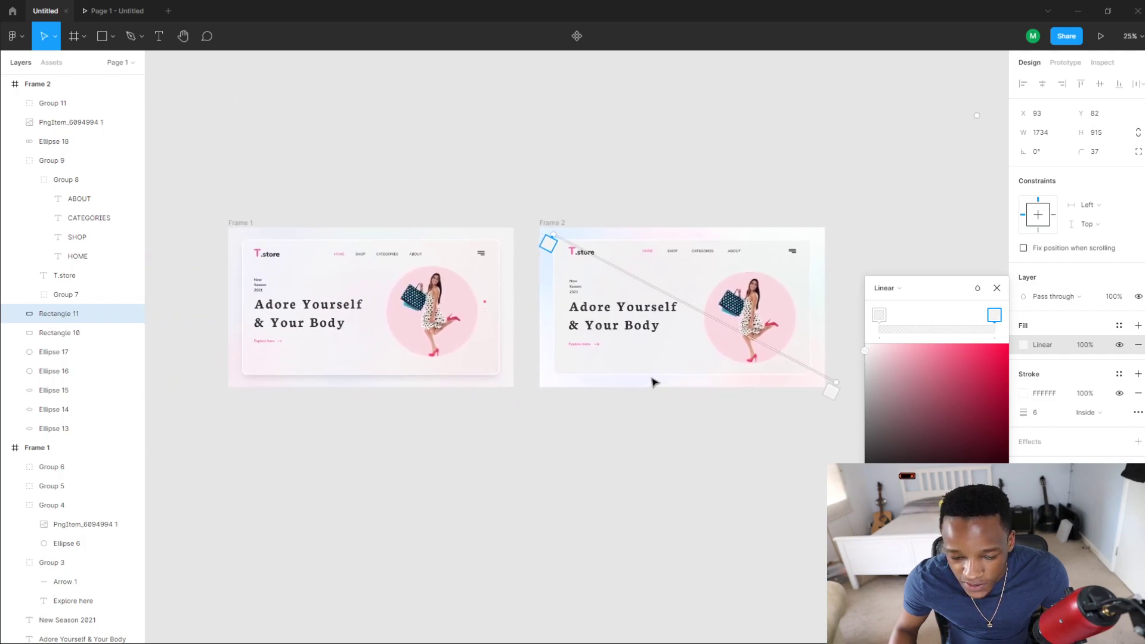
pyautogui.scroll(2, 527, 346)
pyautogui.scroll(1, 502, 337)
pyautogui.moveTo(291, 288); pyautogui.dragTo(601, 335)
pyautogui.scroll(4, 447, 278)
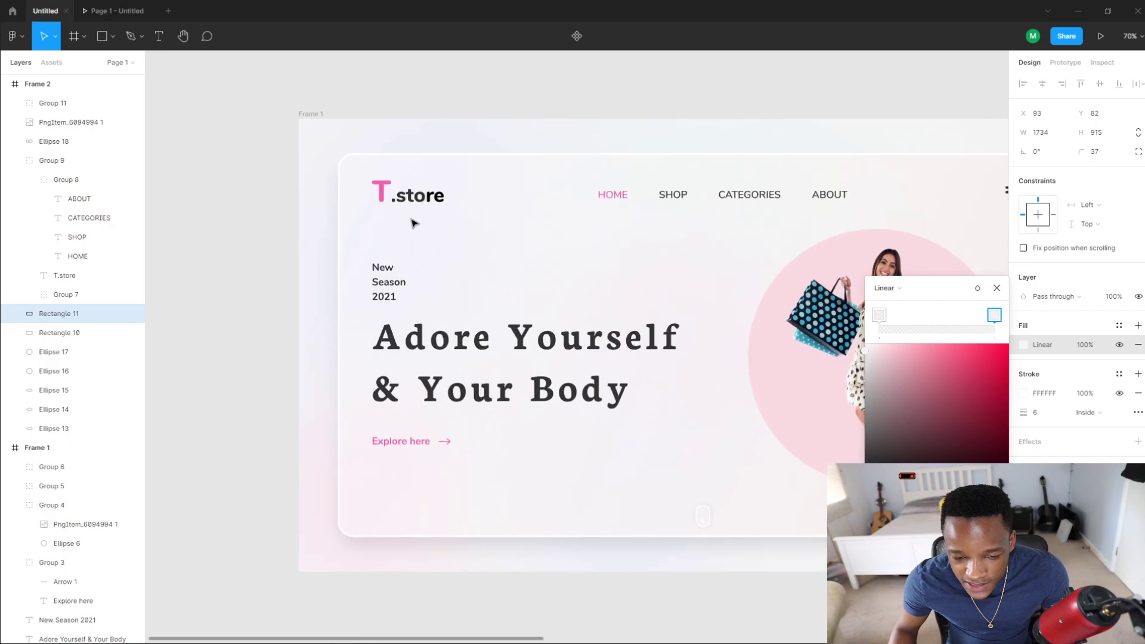
pyautogui.scroll(1, 412, 220)
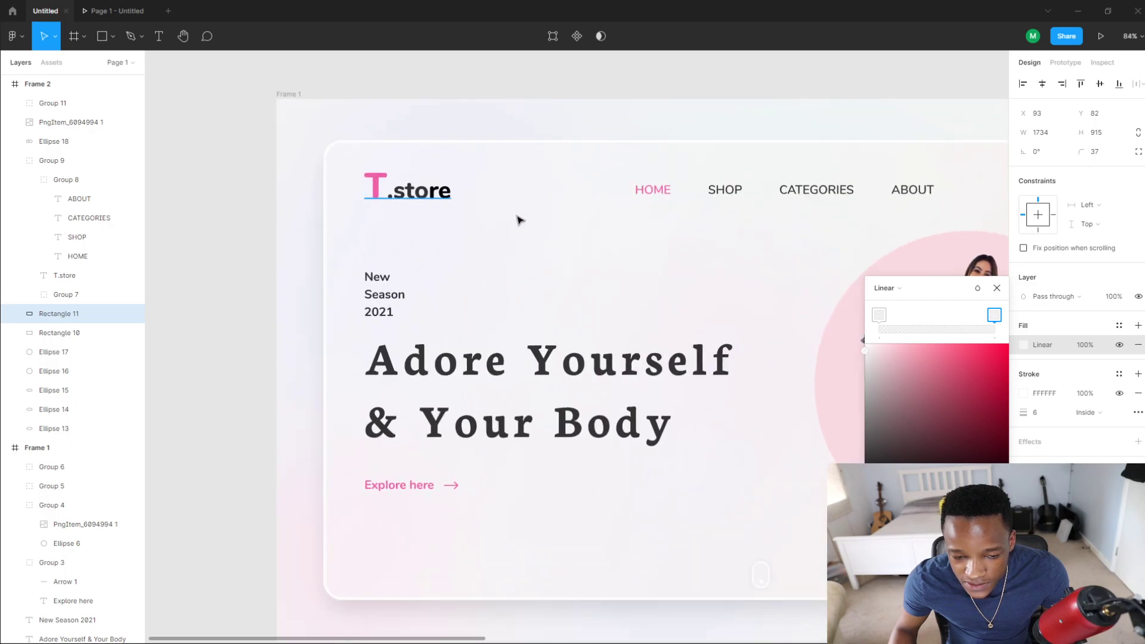
pyautogui.hscroll(8, 316, 195)
pyautogui.scroll(-3, 291, 212)
pyautogui.moveTo(183, 181); pyautogui.dragTo(420, 208)
pyautogui.doubleClick(368, 191)
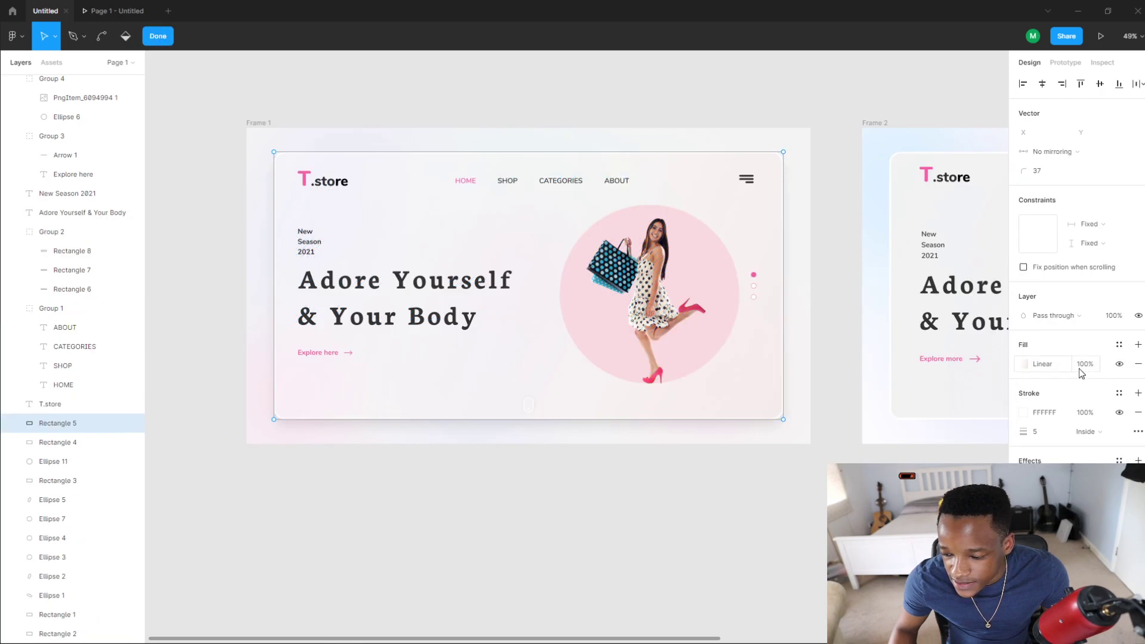
pyautogui.click(1024, 364)
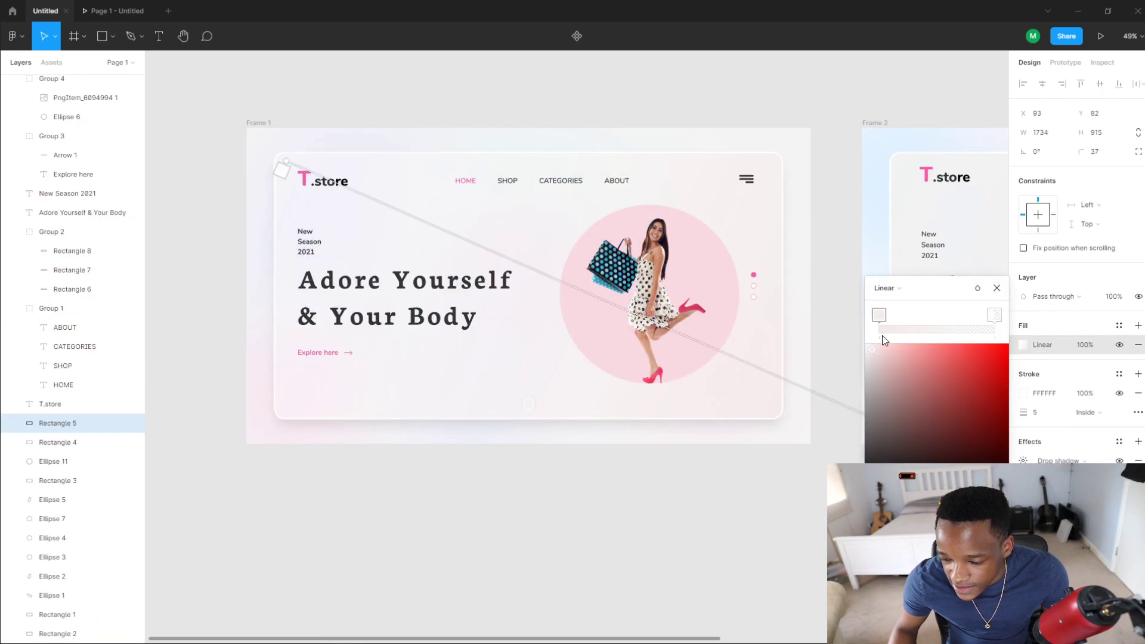
pyautogui.click(994, 316)
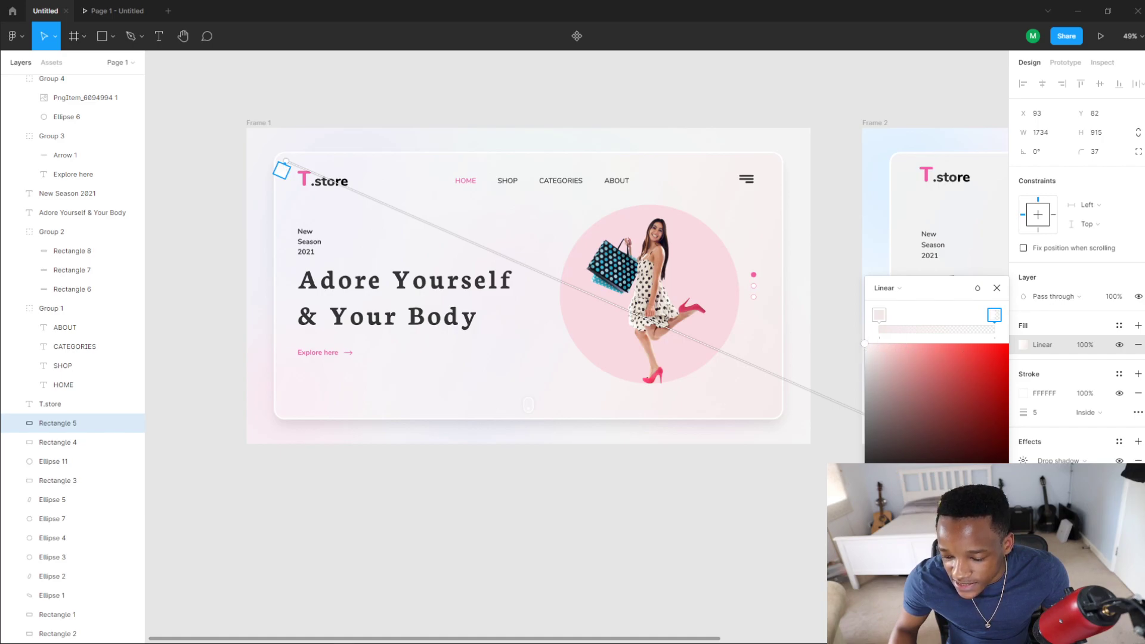
# Step: Set the upper-left gradient stop of Frame 2's card rectangle to pure white
pyautogui.hscroll(10, 382, 507)
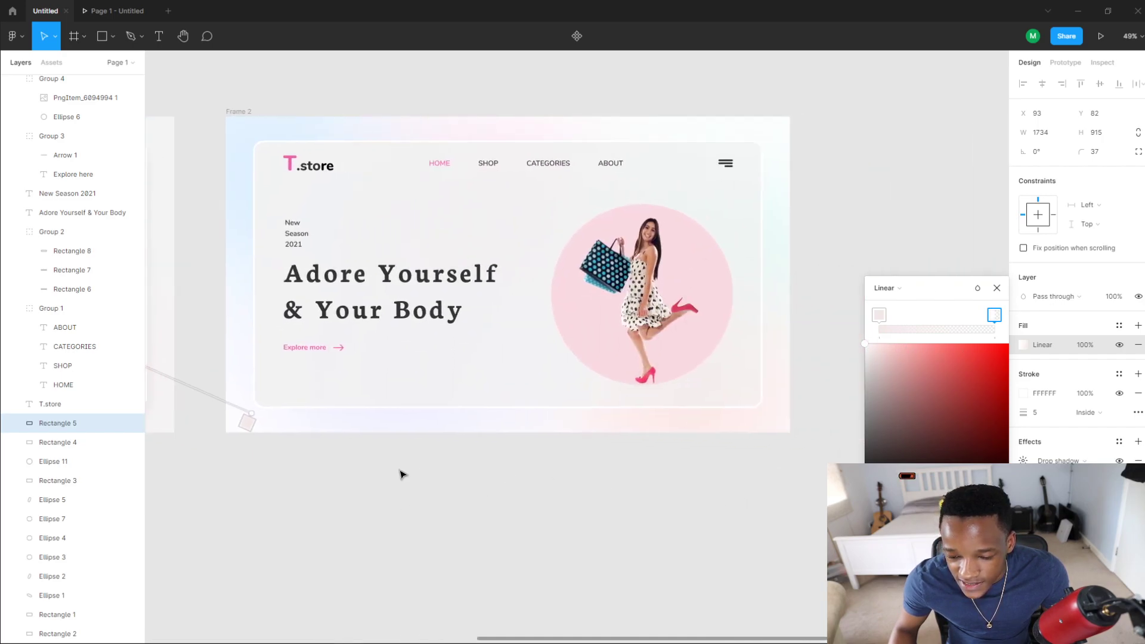
pyautogui.click(295, 200)
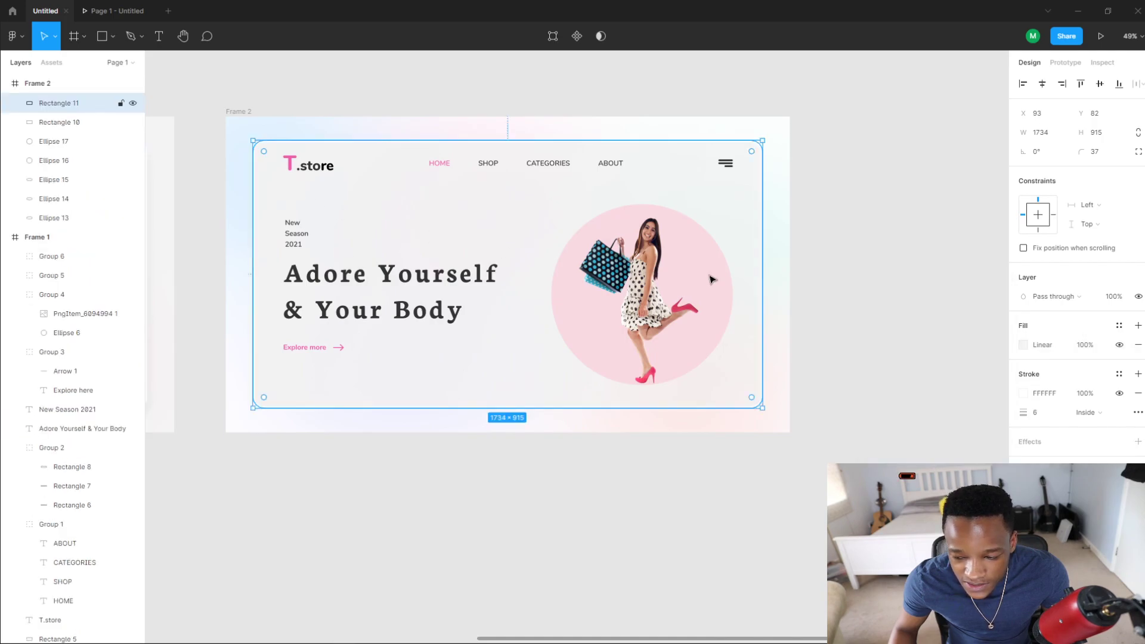
pyautogui.click(1023, 345)
pyautogui.click(1021, 345)
pyautogui.click(1021, 346)
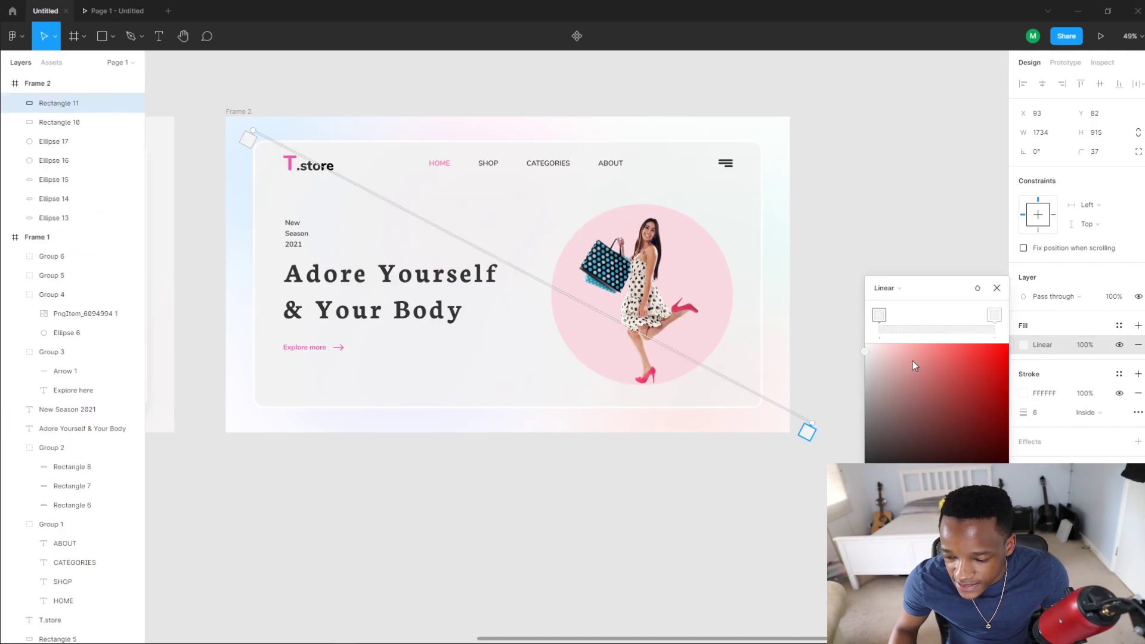
pyautogui.click(248, 139)
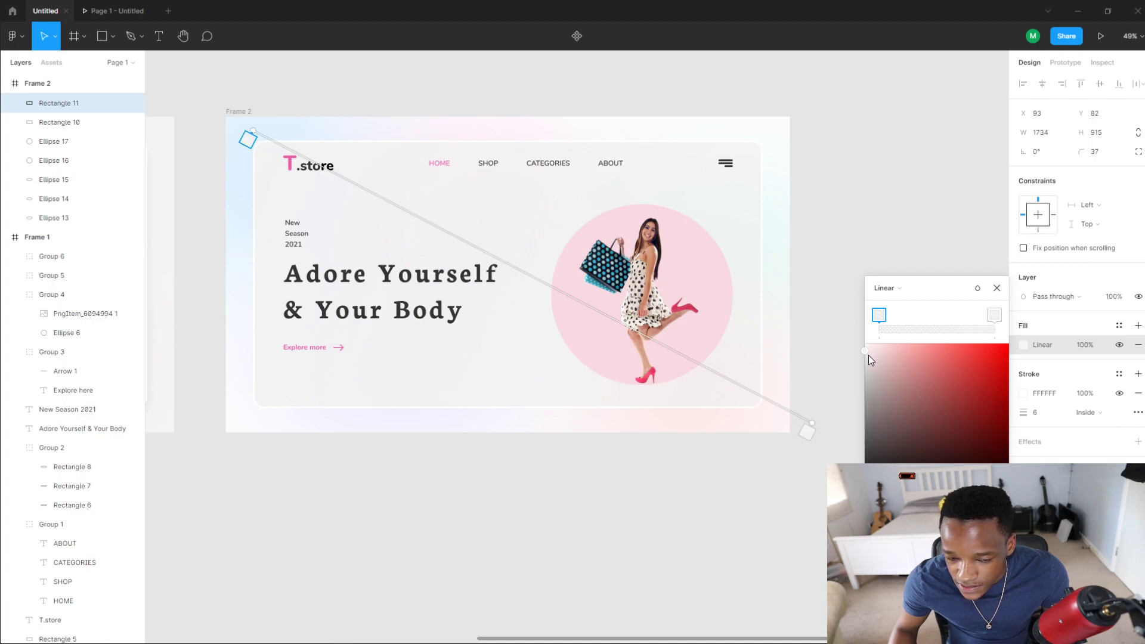
pyautogui.moveTo(869, 356); pyautogui.dragTo(864, 338)
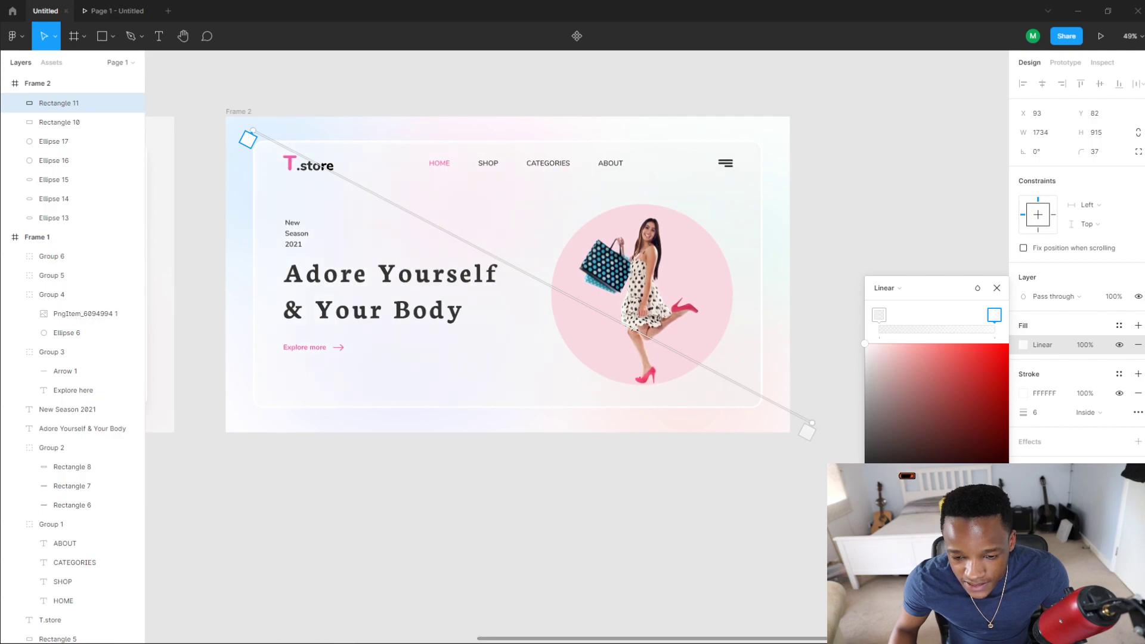
pyautogui.click(834, 236)
# Step: Examine Frame 2's layout and card background alongside Frame 1
pyautogui.scroll(-1, 751, 464)
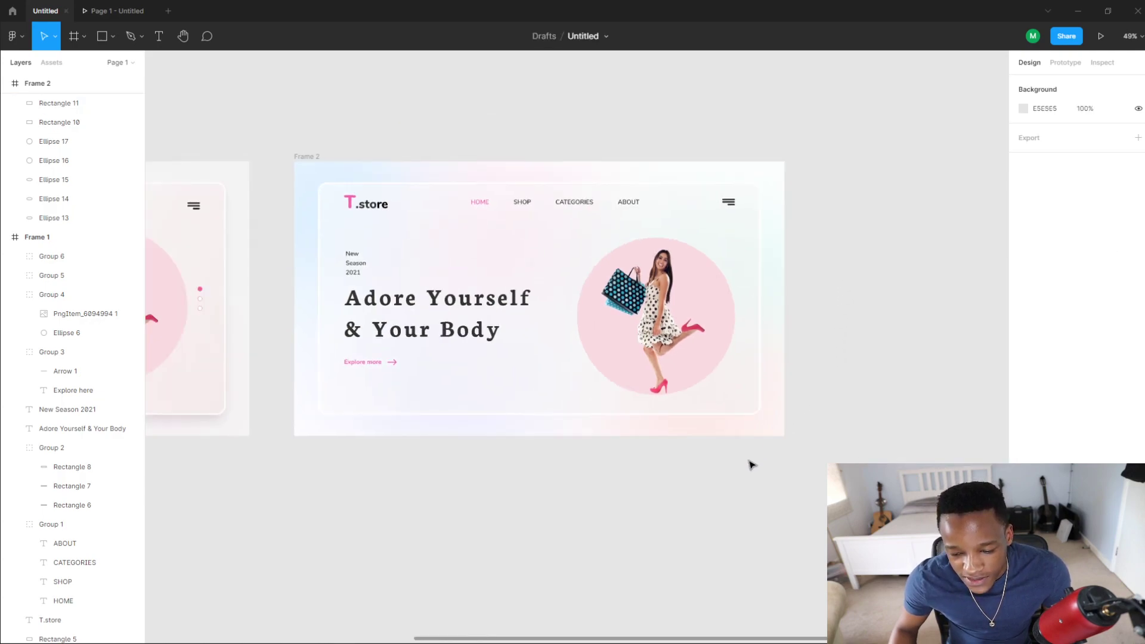
pyautogui.moveTo(751, 464); pyautogui.dragTo(878, 468)
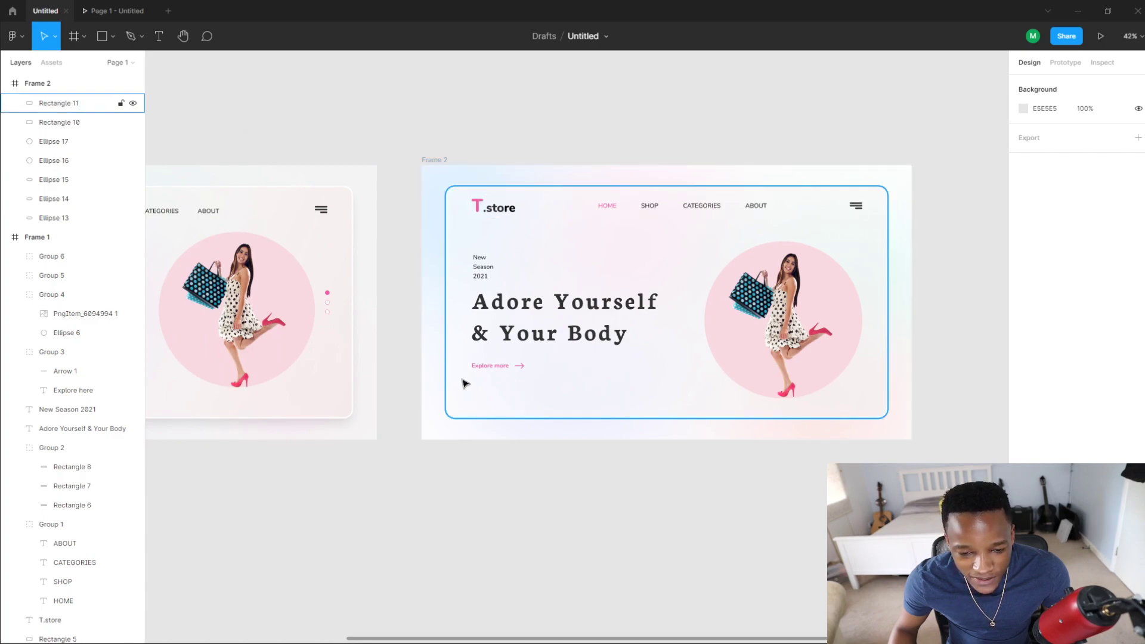
pyautogui.scroll(1, 558, 413)
pyautogui.scroll(1, 609, 460)
pyautogui.hscroll(3, 715, 512)
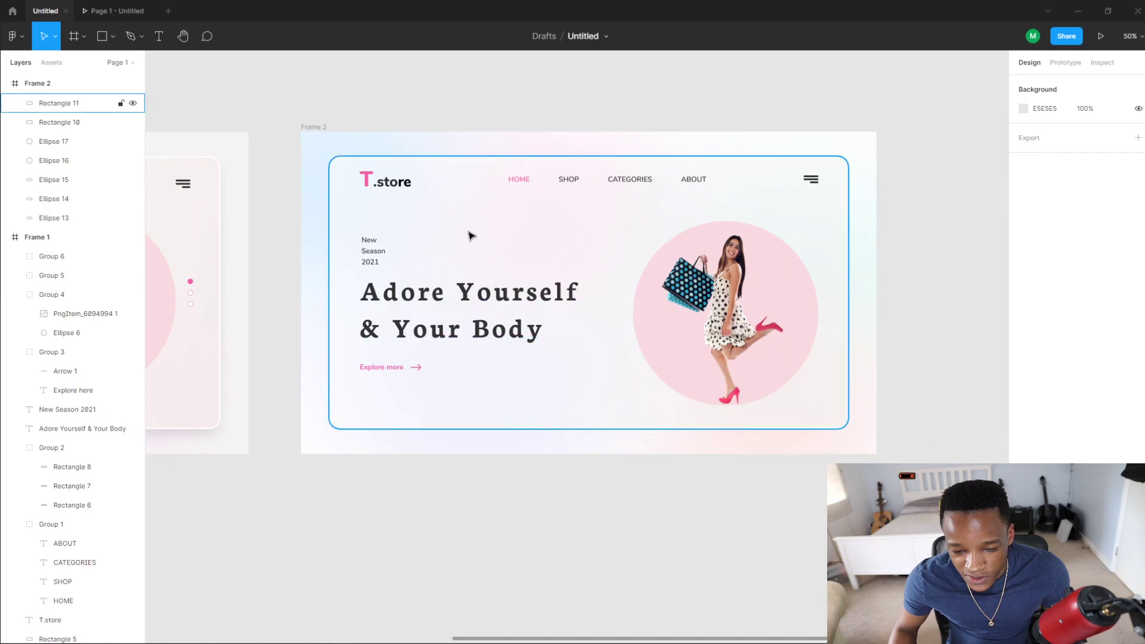
pyautogui.scroll(-2, 717, 359)
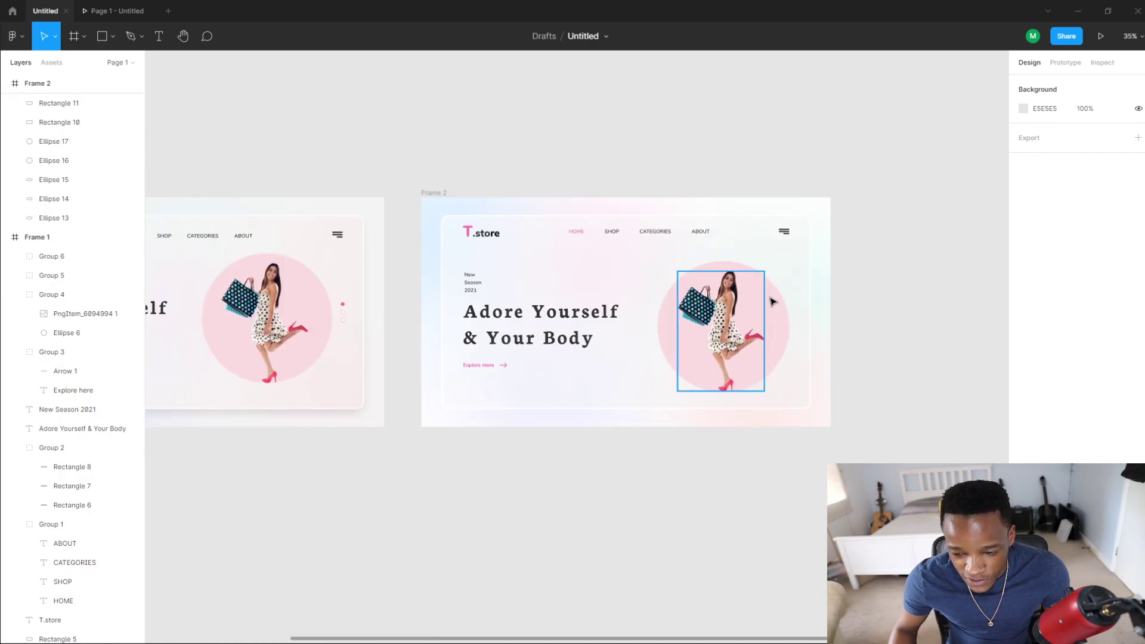
pyautogui.scroll(4, 780, 289)
pyautogui.scroll(-2, 736, 373)
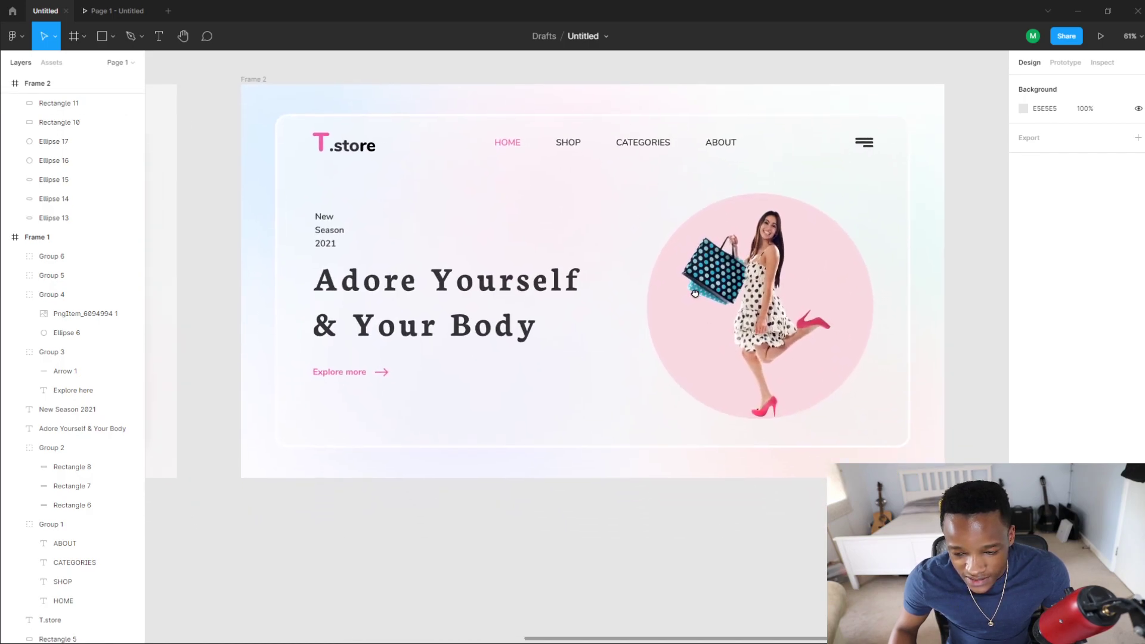
# Step: Select the woman image together with the pink circle in Frame 2 and nudge both down slightly
pyautogui.click(856, 303)
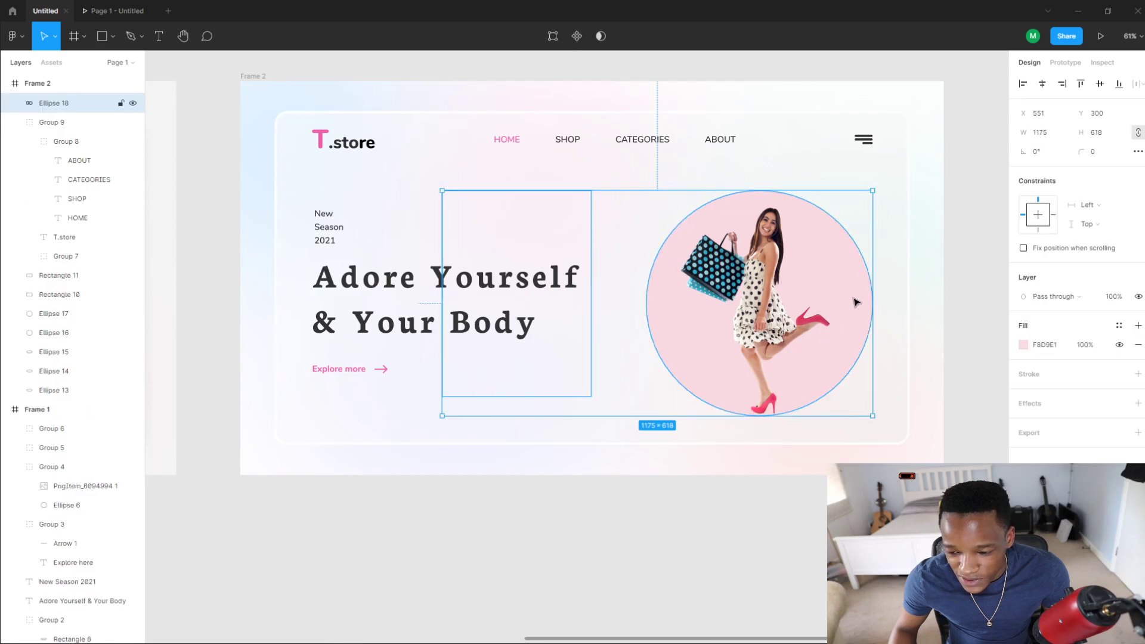
pyautogui.click(761, 306)
pyautogui.click(668, 304)
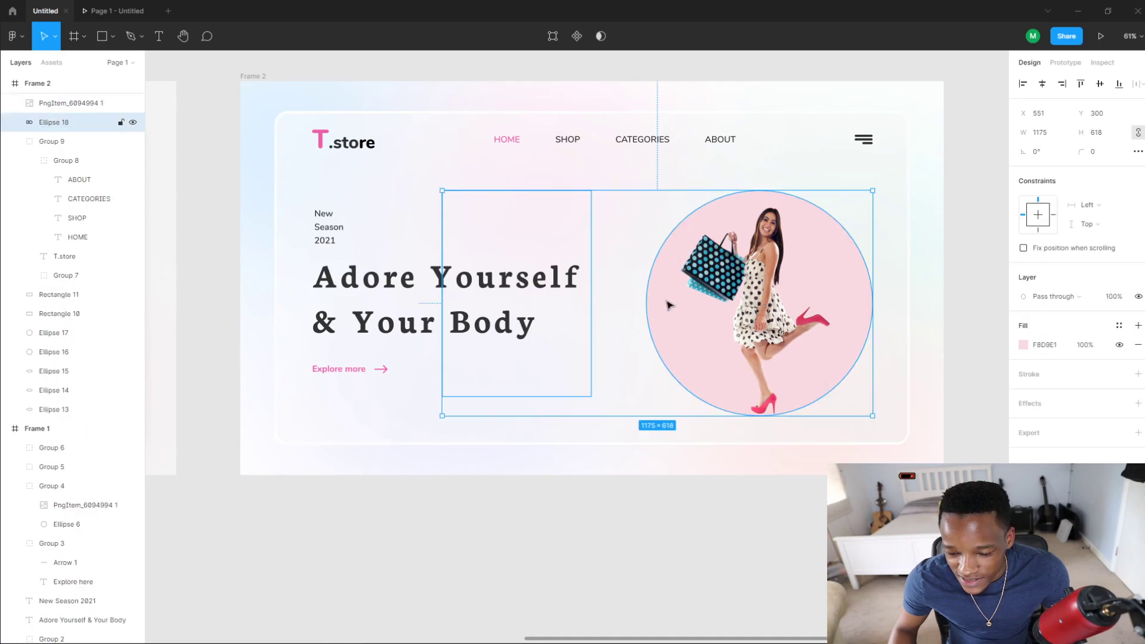
pyautogui.click(753, 303)
pyautogui.doubleClick(753, 303)
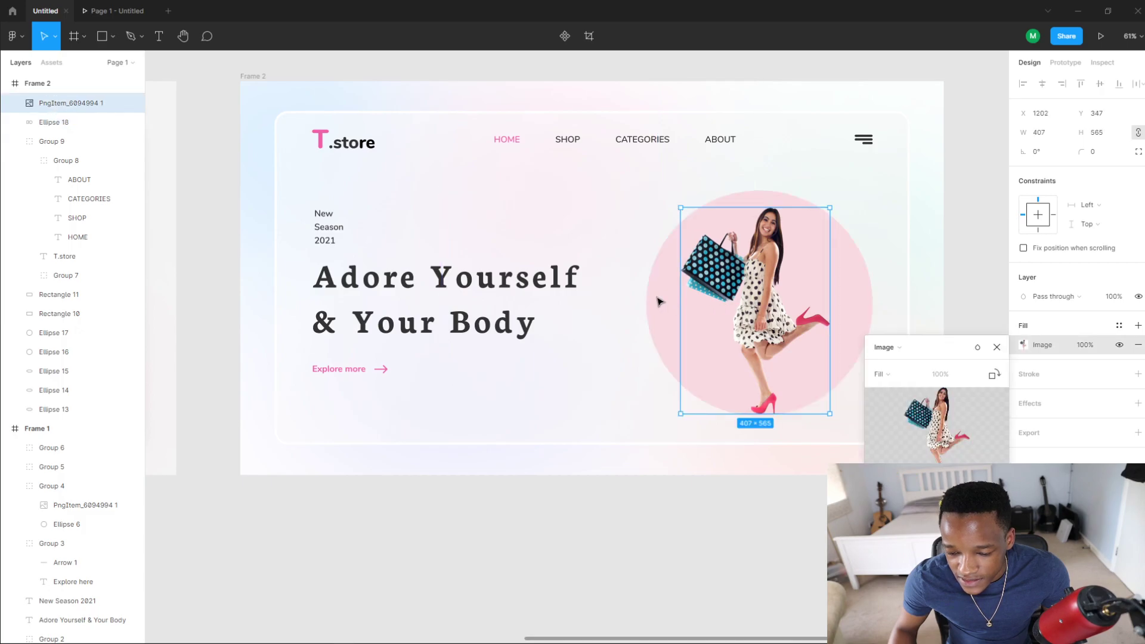
pyautogui.press('Escape')
pyautogui.keyDown('shift'); pyautogui.click(660, 333); pyautogui.keyUp('shift')
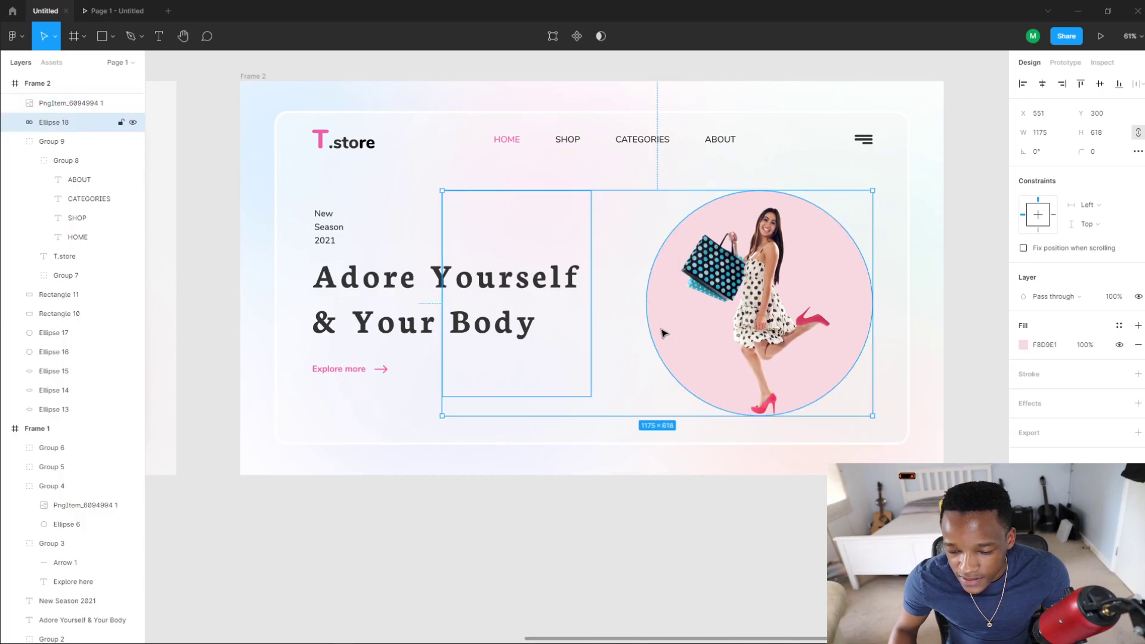
pyautogui.moveTo(750, 324); pyautogui.dragTo(750, 324)
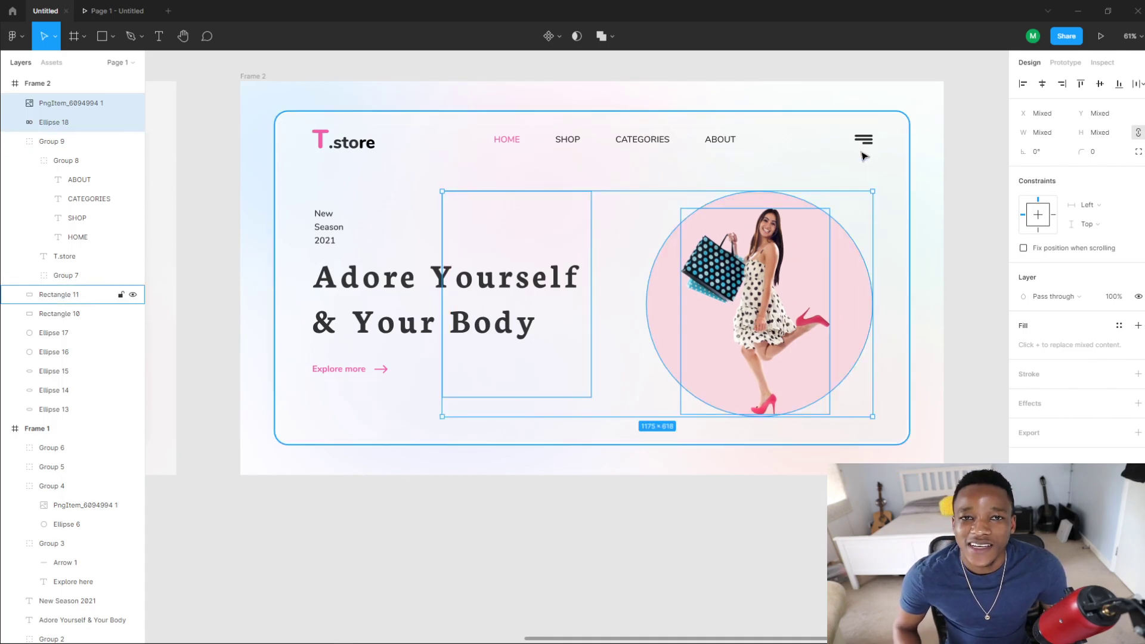
pyautogui.click(984, 183)
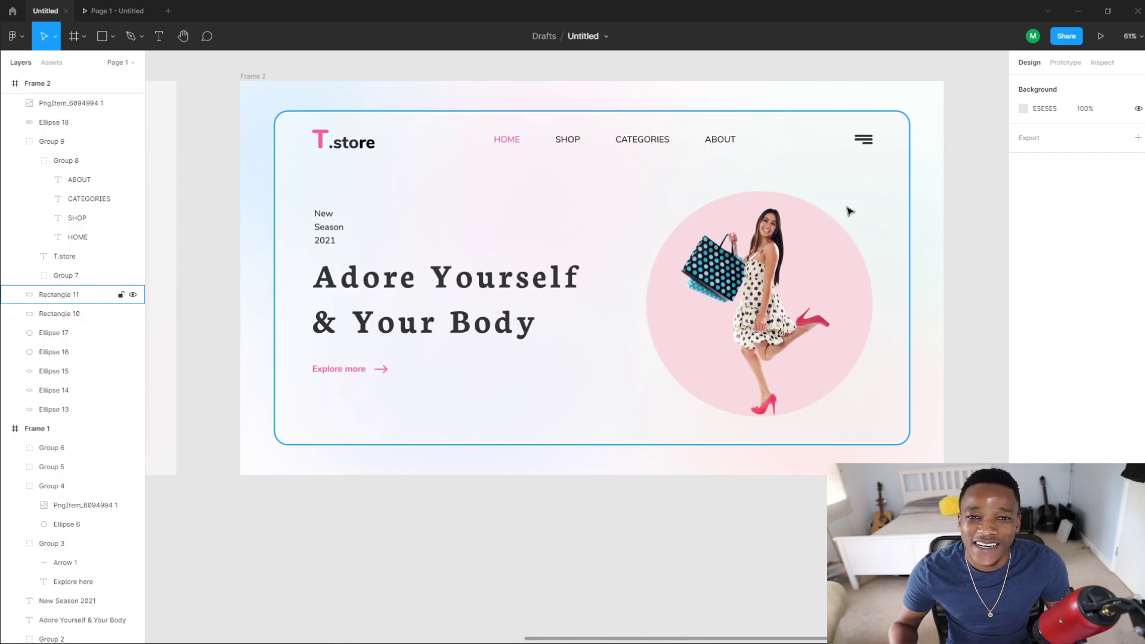
# Step: Add a drop shadow to Frame 2's card rectangle, increasing its offset and blur to spread it around the card
pyautogui.click(849, 211)
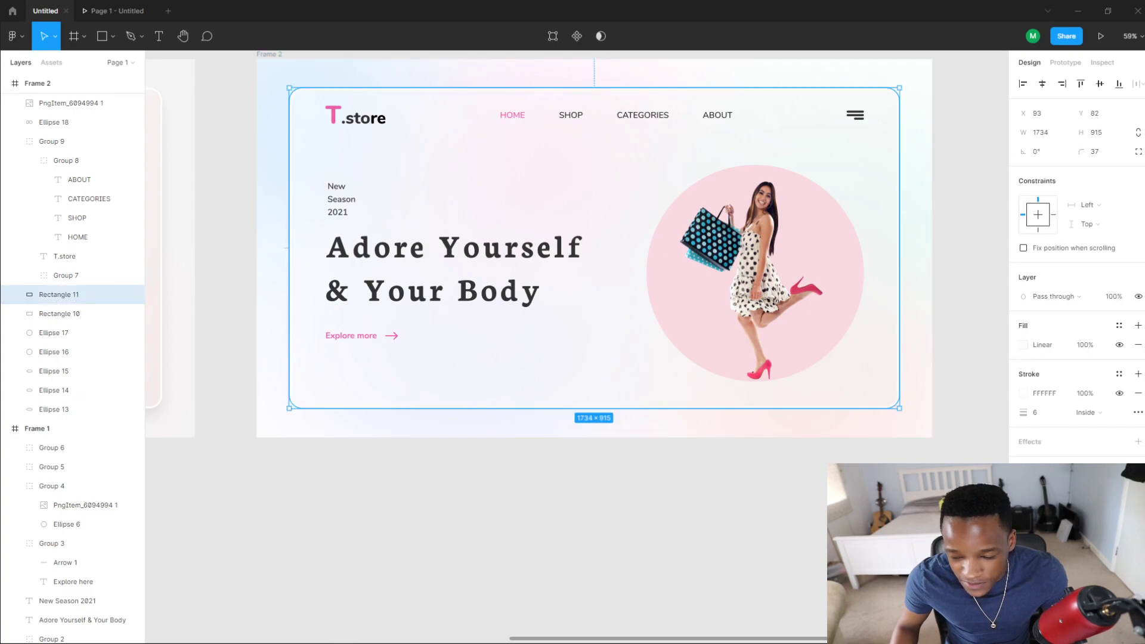
pyautogui.click(1137, 441)
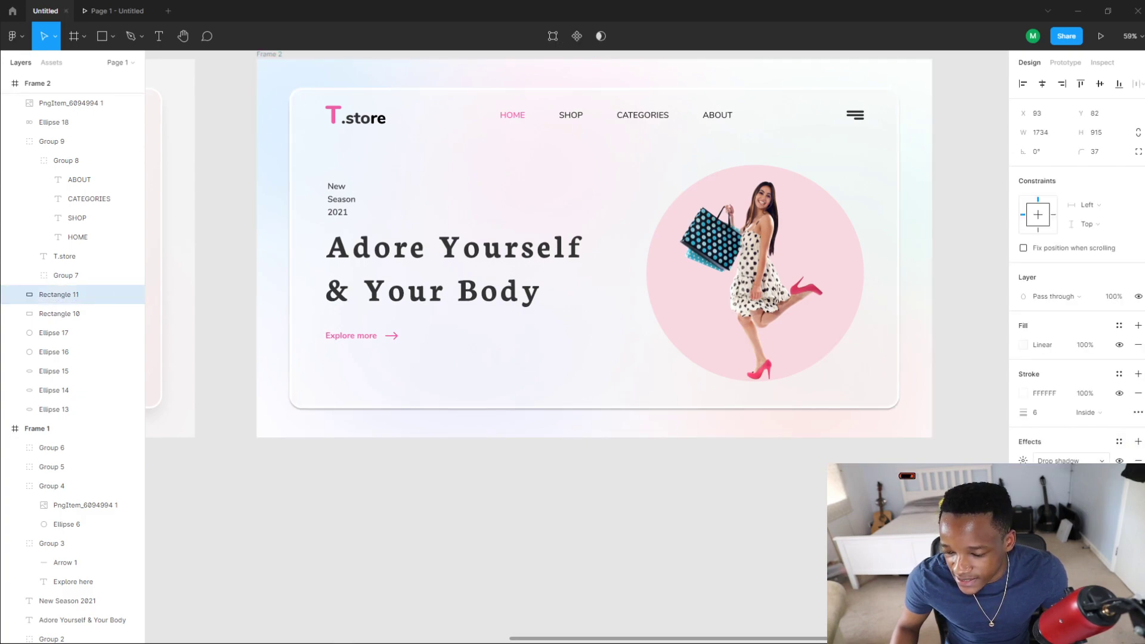
pyautogui.click(1024, 460)
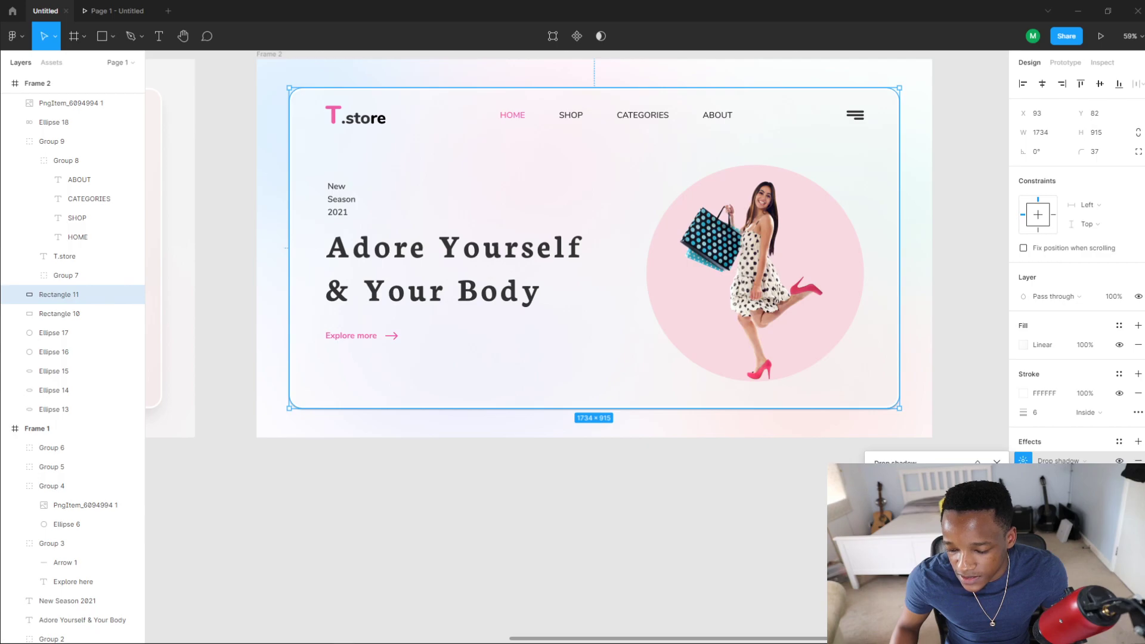
pyautogui.press('Up')
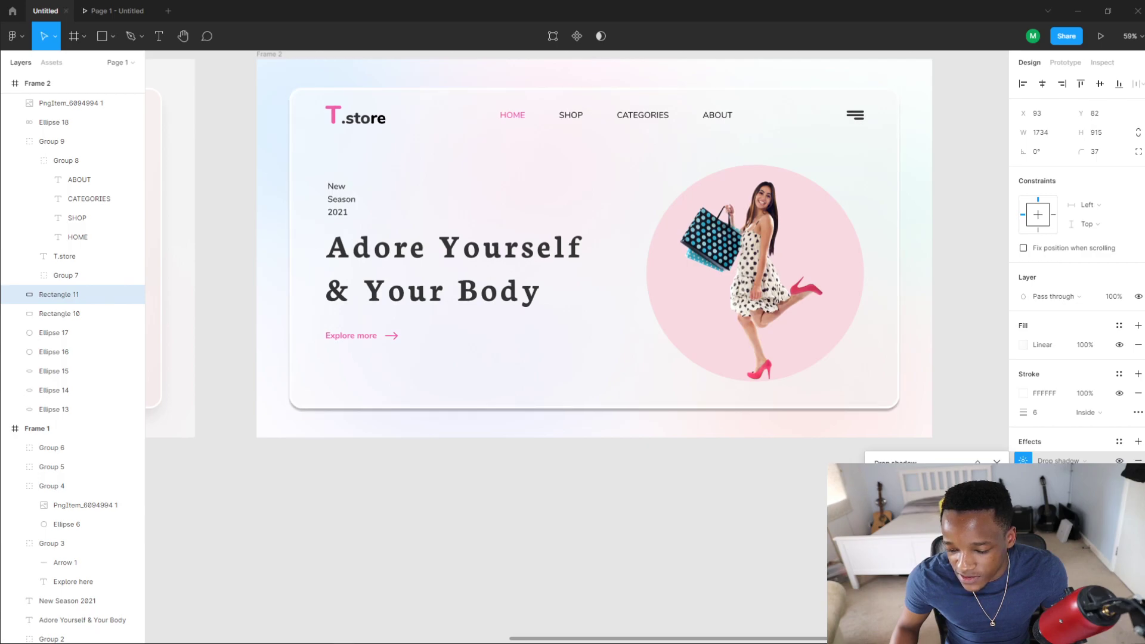
pyautogui.moveTo(940, 510); pyautogui.dragTo(620, 510)
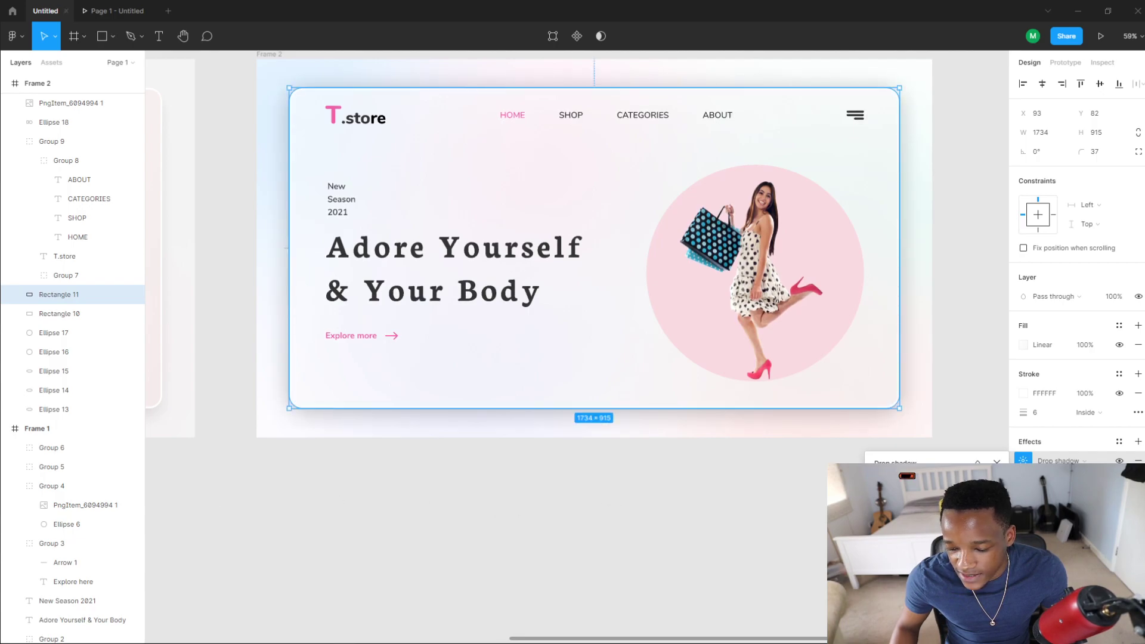
pyautogui.press('Up')
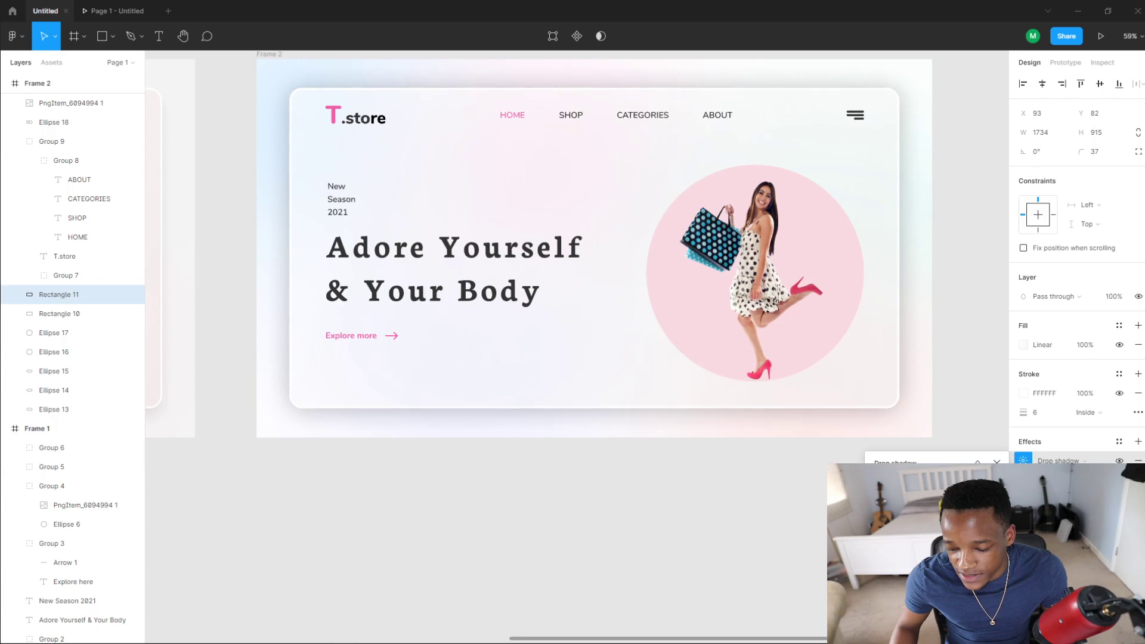
pyautogui.click(774, 509)
pyautogui.click(869, 403)
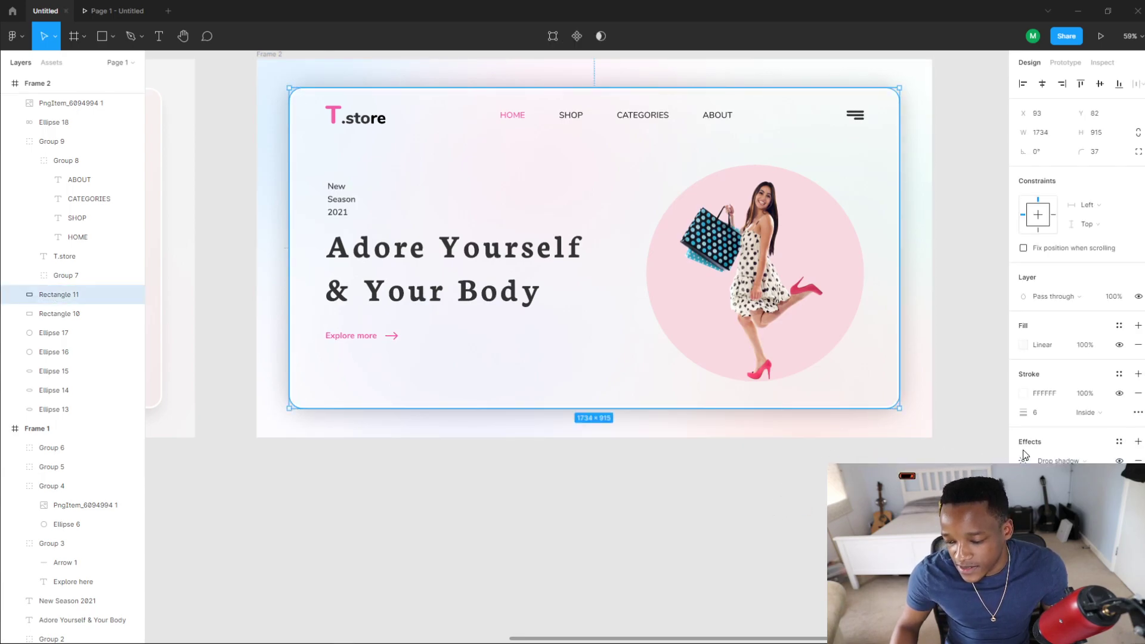
# Step: Readjust the card's drop shadow into a softer, wider glow
pyautogui.click(1023, 460)
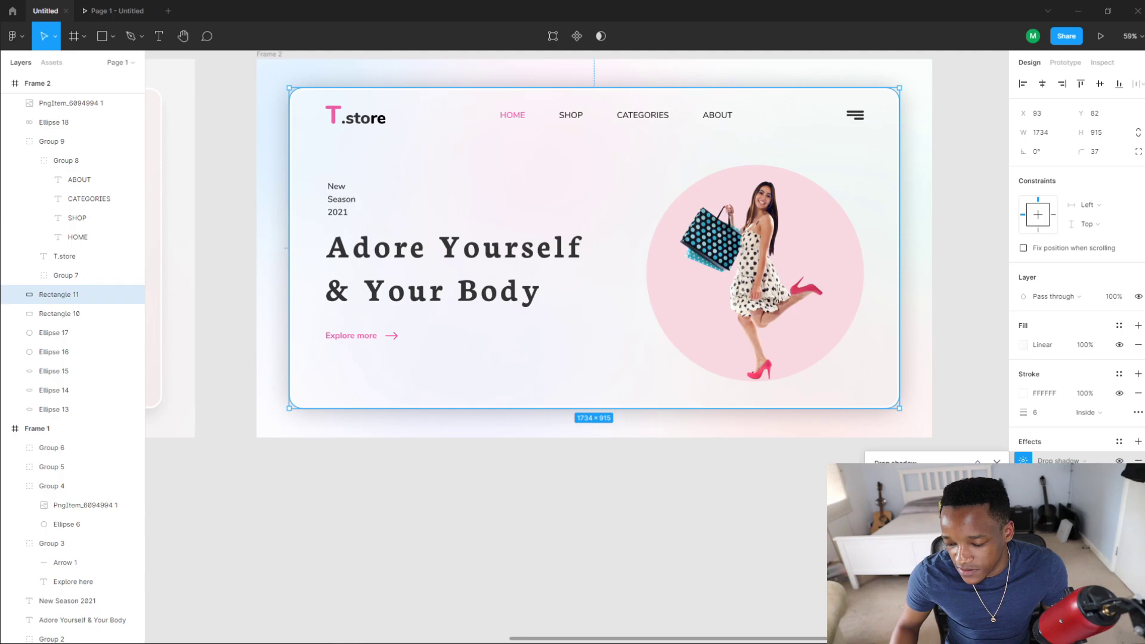
pyautogui.press('Up')
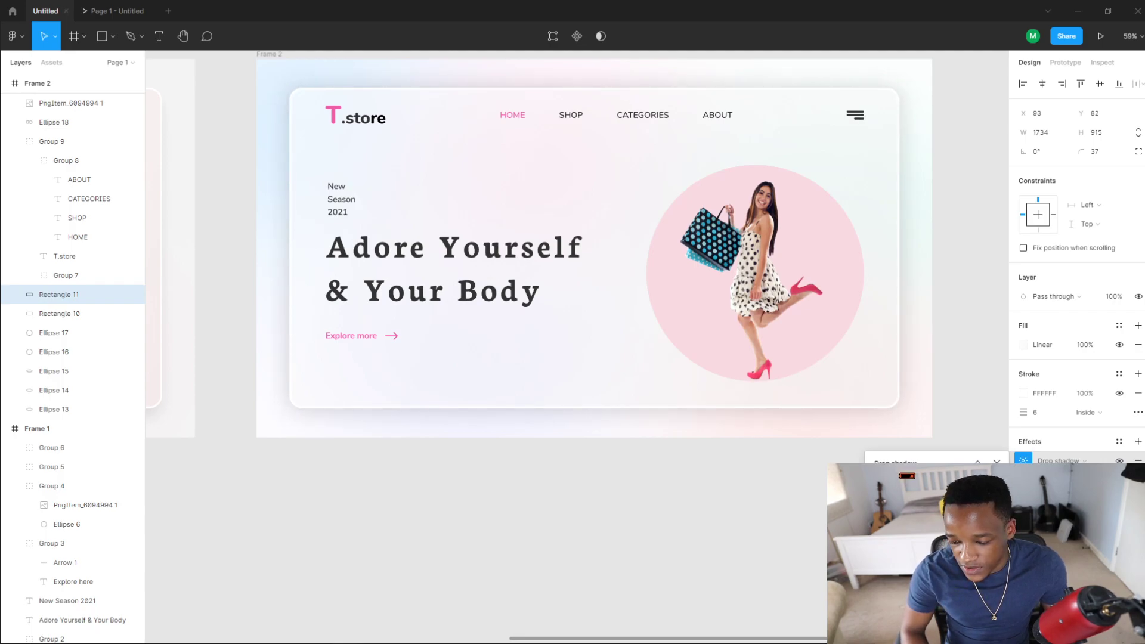
pyautogui.click(721, 543)
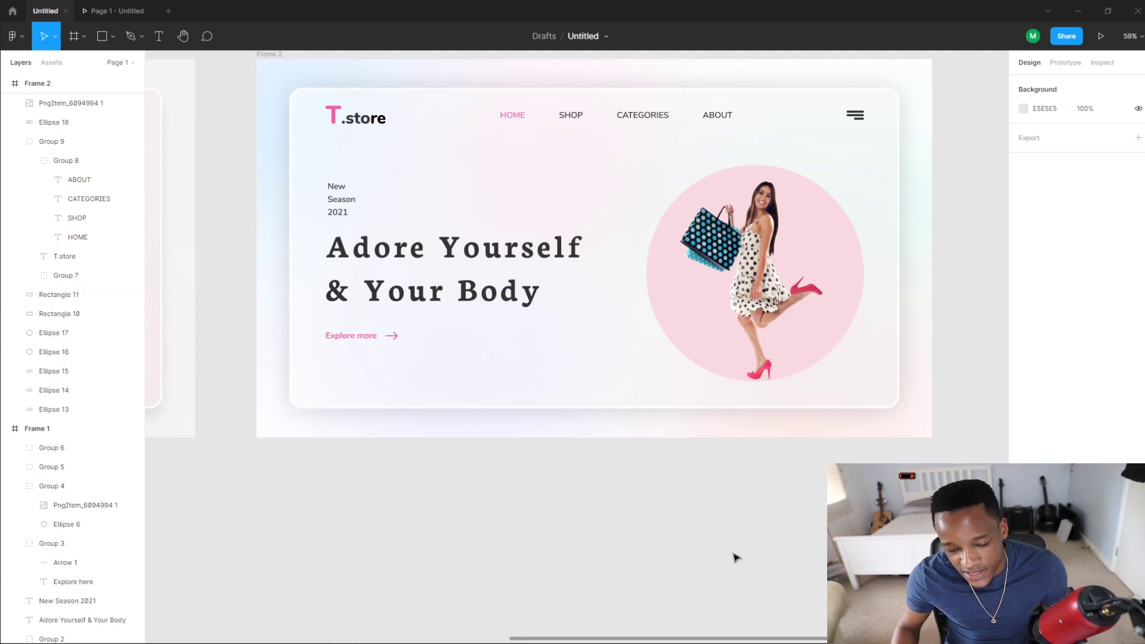
# Step: Examine Frame 2's card shadow, hero image and spacing, comparing the layout with Frame 1
pyautogui.scroll(-1, 825, 462)
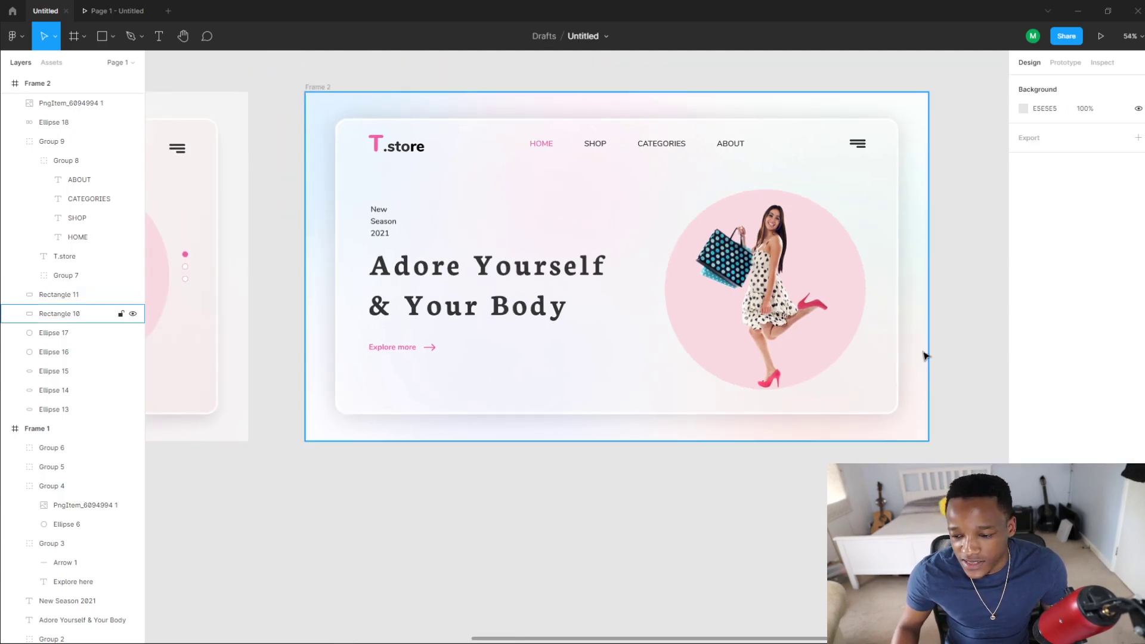
pyautogui.scroll(-4, 610, 441)
pyautogui.moveTo(708, 438); pyautogui.dragTo(779, 435)
pyautogui.scroll(3, 780, 435)
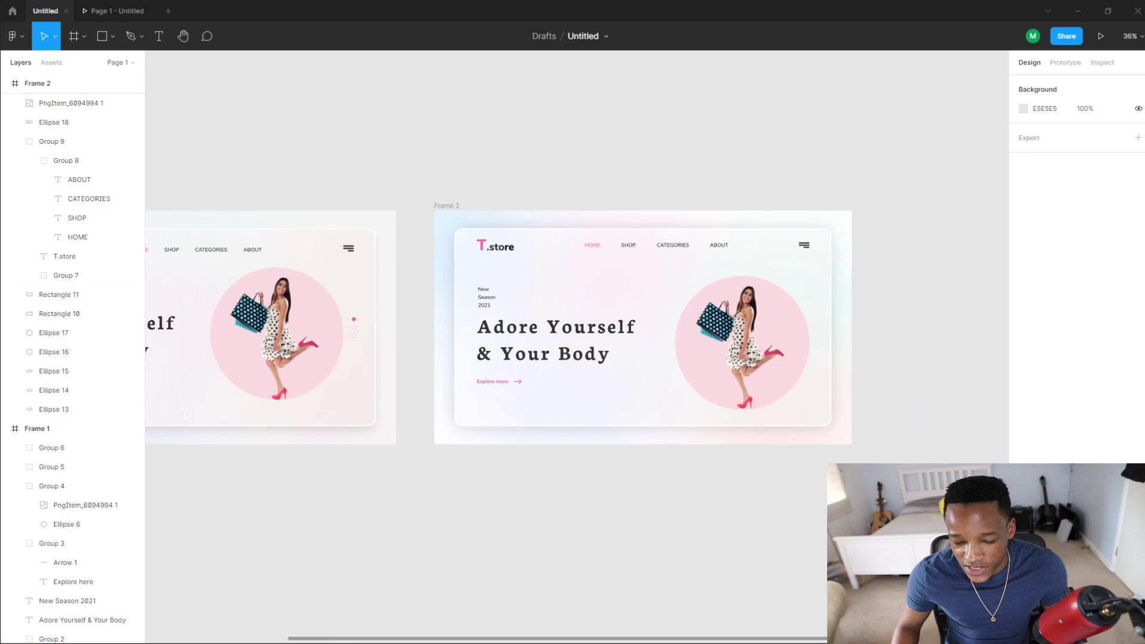
pyautogui.scroll(4, 813, 455)
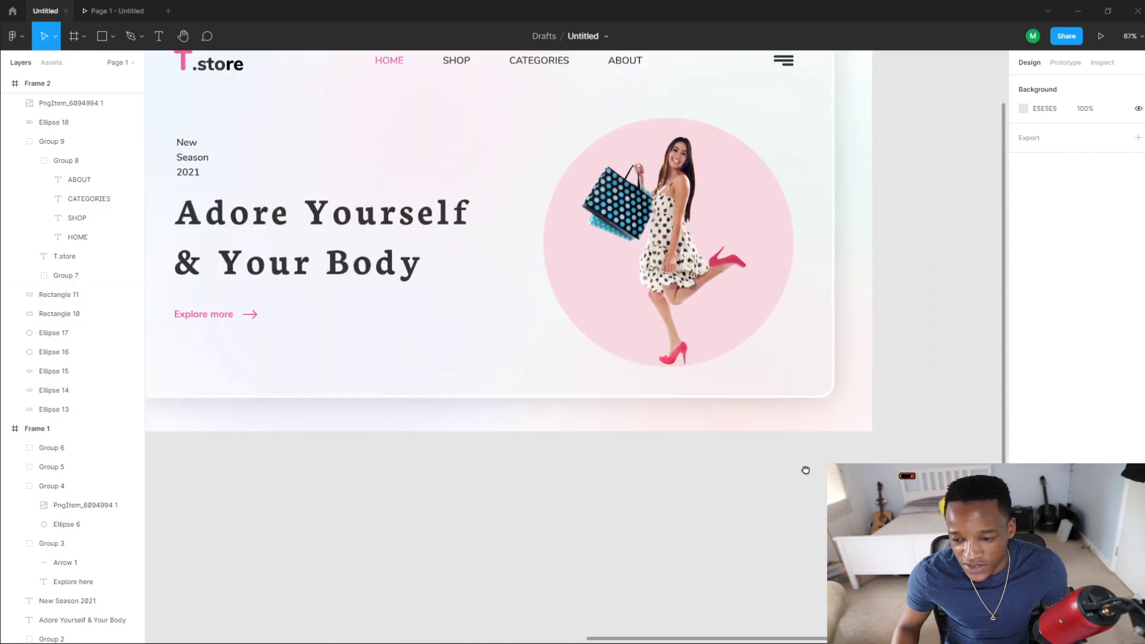
pyautogui.scroll(-1, 826, 459)
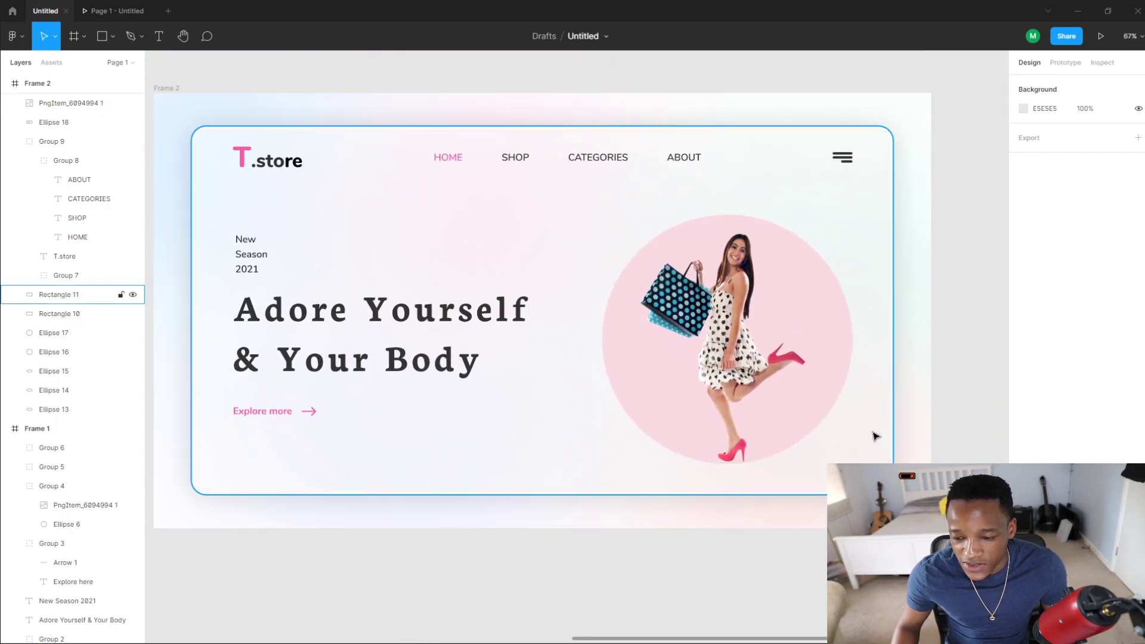
pyautogui.hscroll(5, 823, 414)
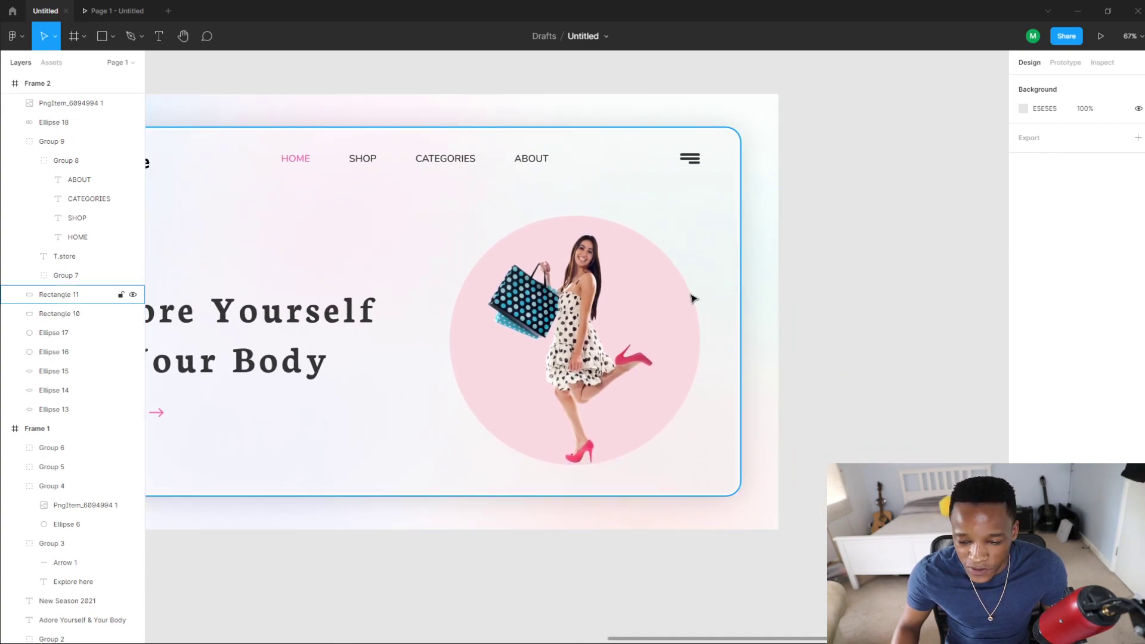
pyautogui.hscroll(-6, 654, 312)
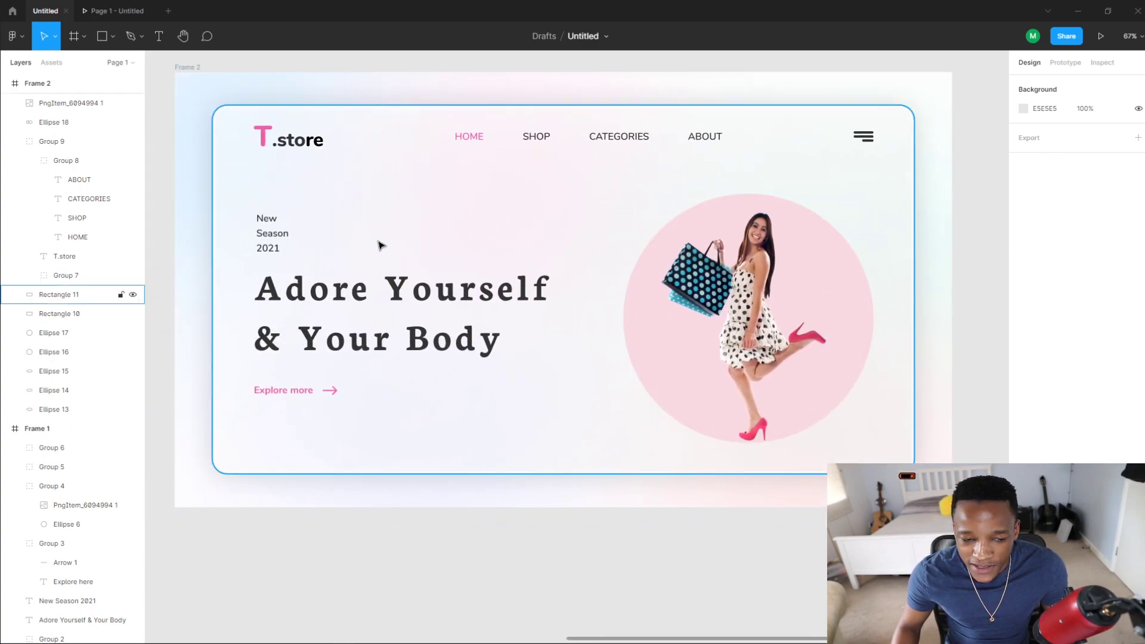
pyautogui.scroll(-1, 608, 206)
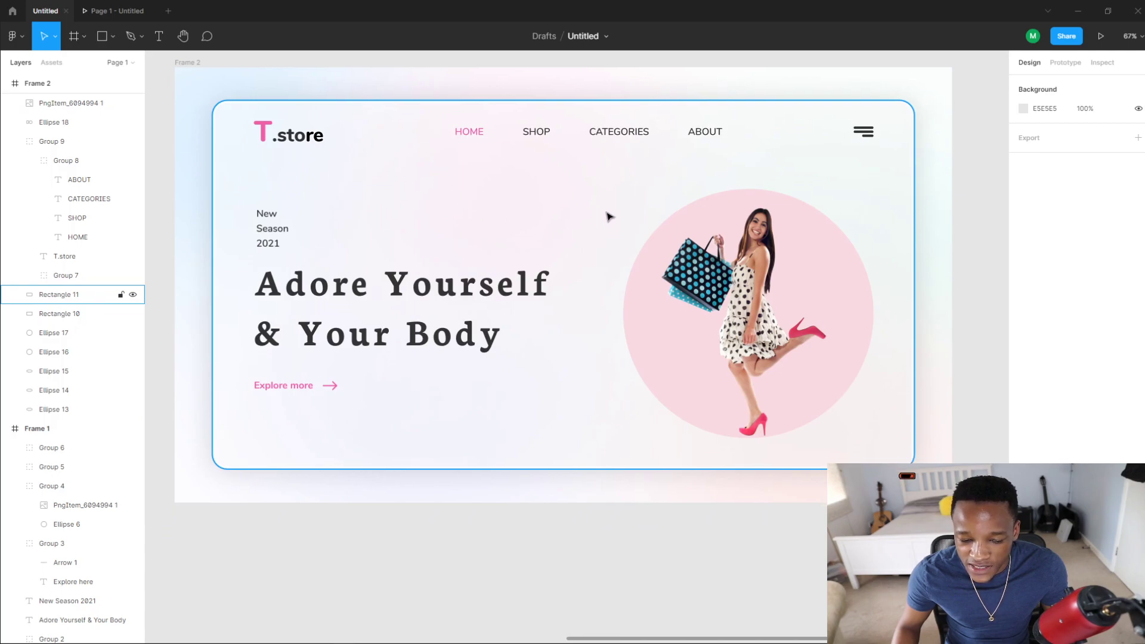
pyautogui.scroll(2, 850, 263)
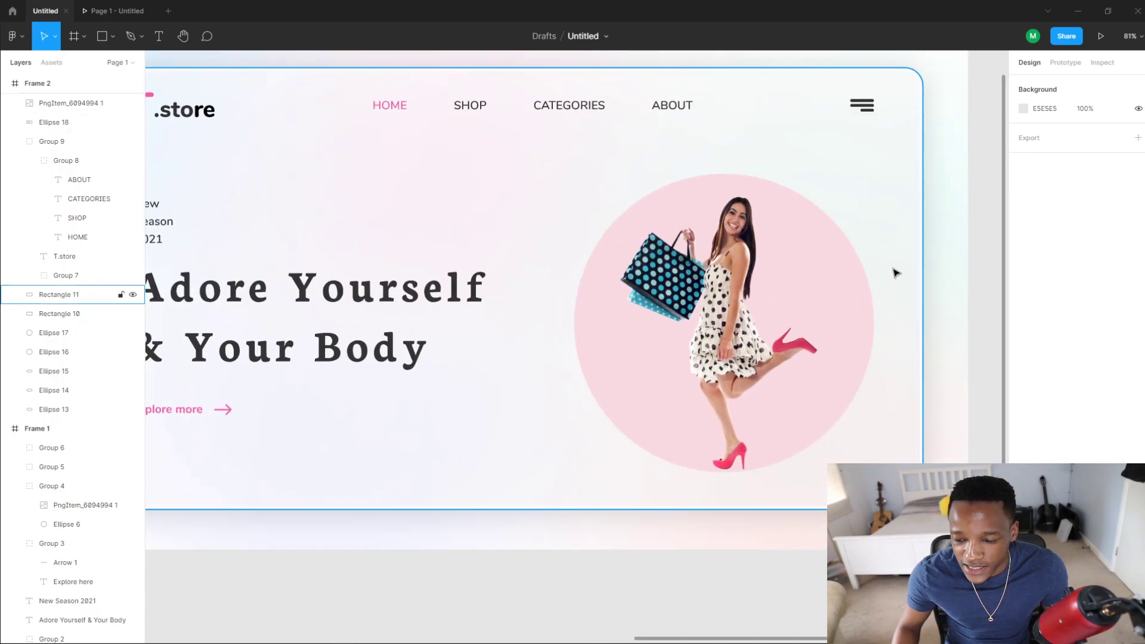
# Step: Shift the woman image and its pink circle slightly left within Frame 2's card
pyautogui.click(815, 274)
pyautogui.keyDown('shift'); pyautogui.click(843, 287); pyautogui.keyUp('shift')
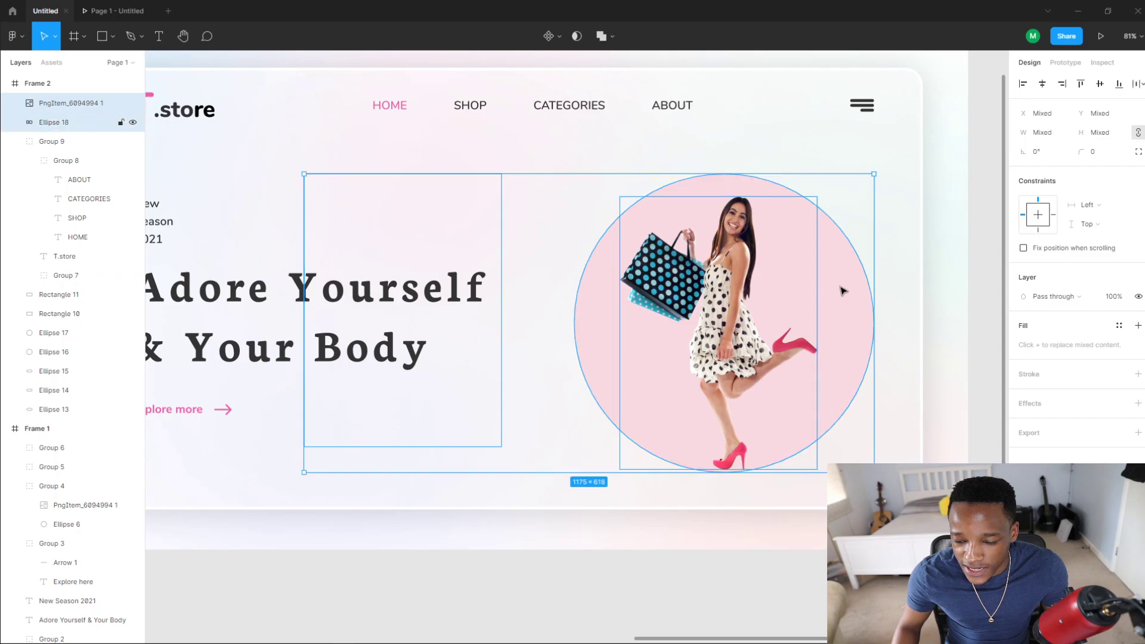
pyautogui.moveTo(850, 288); pyautogui.dragTo(831, 288)
pyautogui.scroll(-1, 871, 297)
pyautogui.scroll(-3, 875, 303)
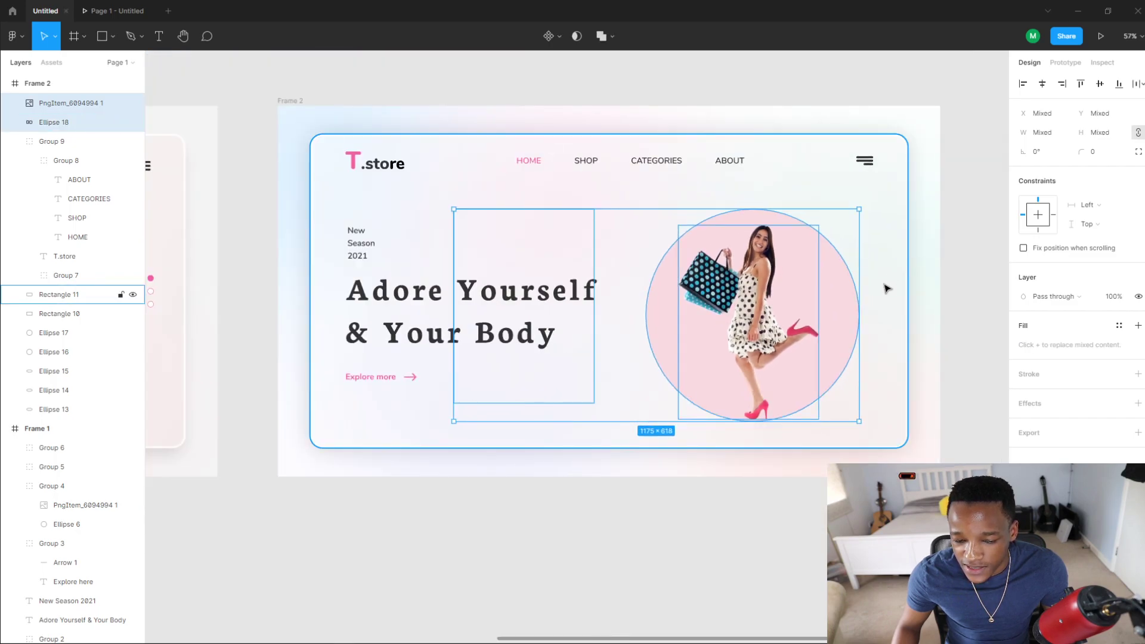
# Step: Draw a 16 × 16 circle between the hero circle and the card's right edge, filled with pink EF5DA8
pyautogui.scroll(5, 887, 294)
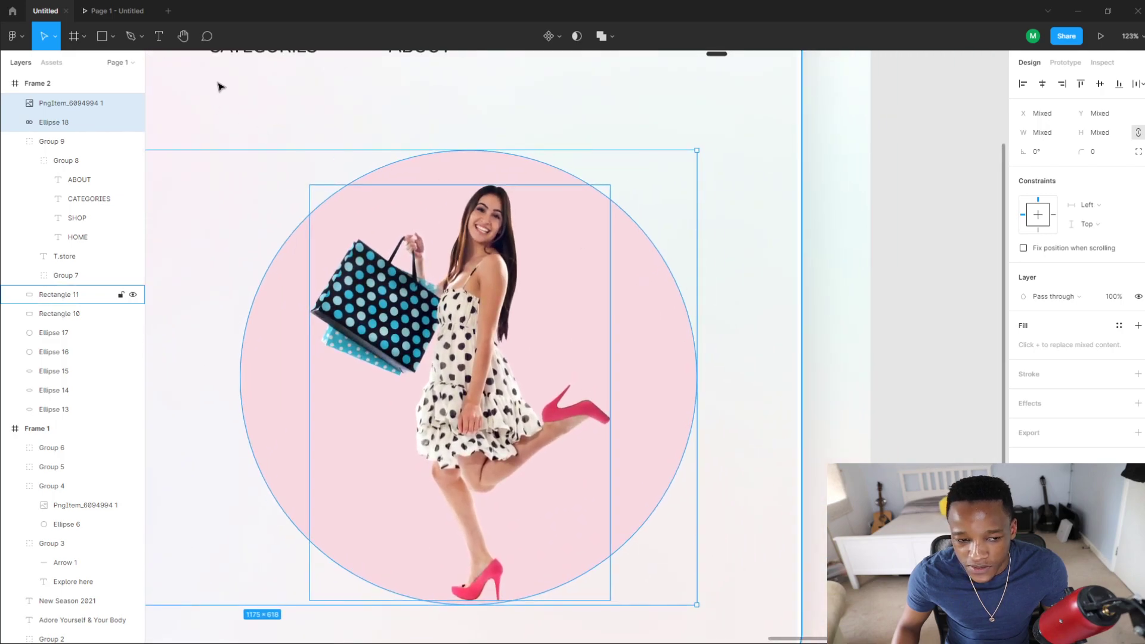
pyautogui.click(111, 42)
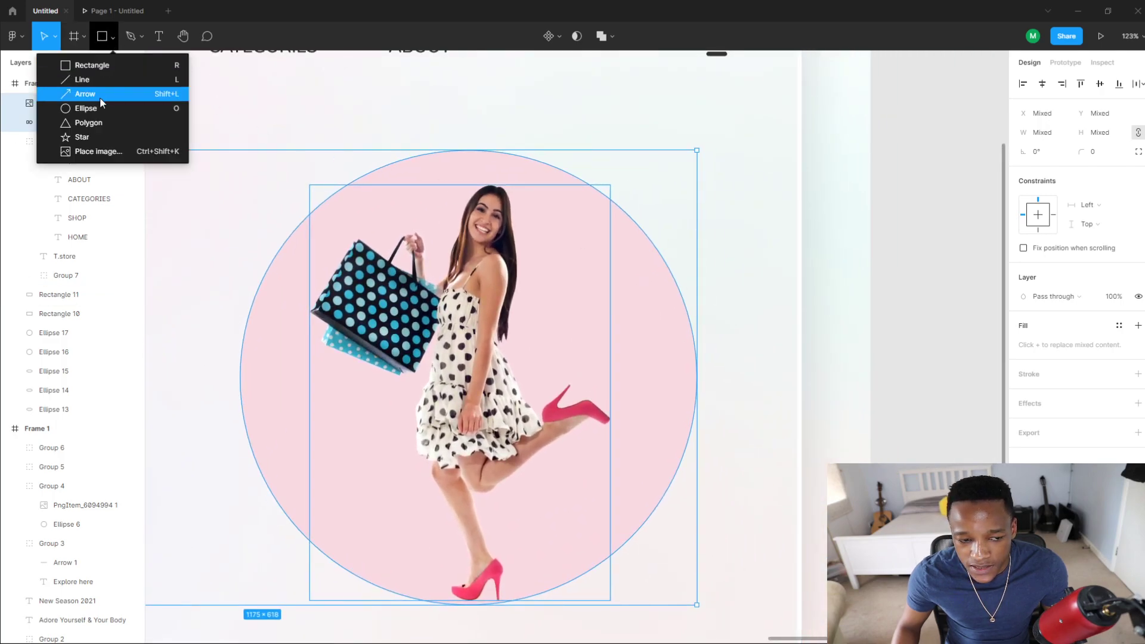
pyautogui.click(89, 109)
pyautogui.moveTo(721, 265); pyautogui.dragTo(731, 274)
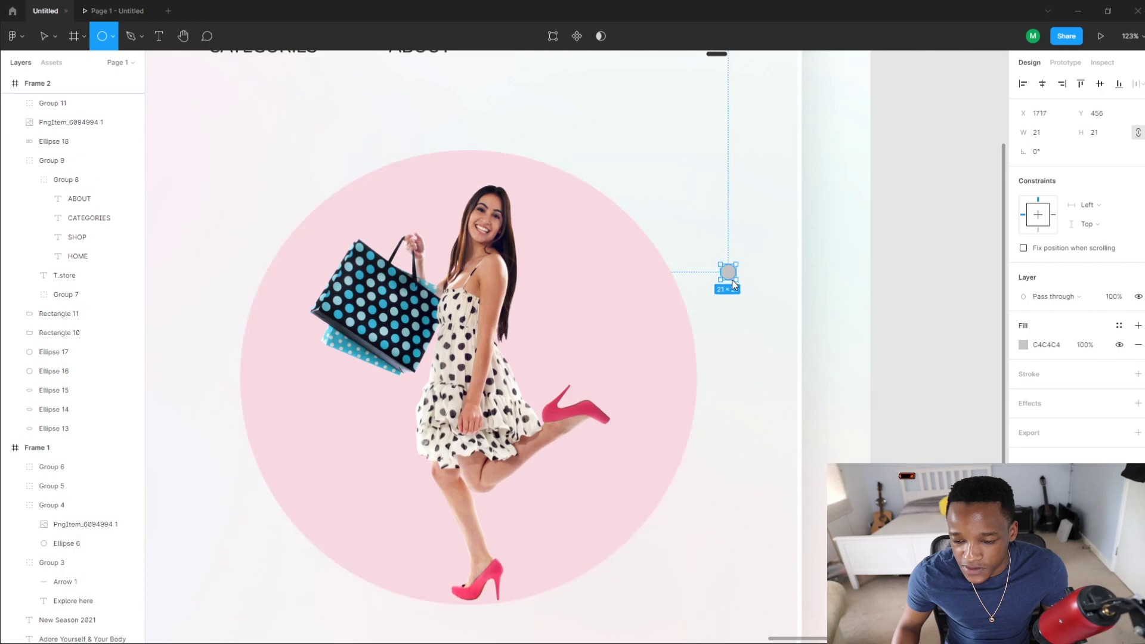
pyautogui.click(1023, 345)
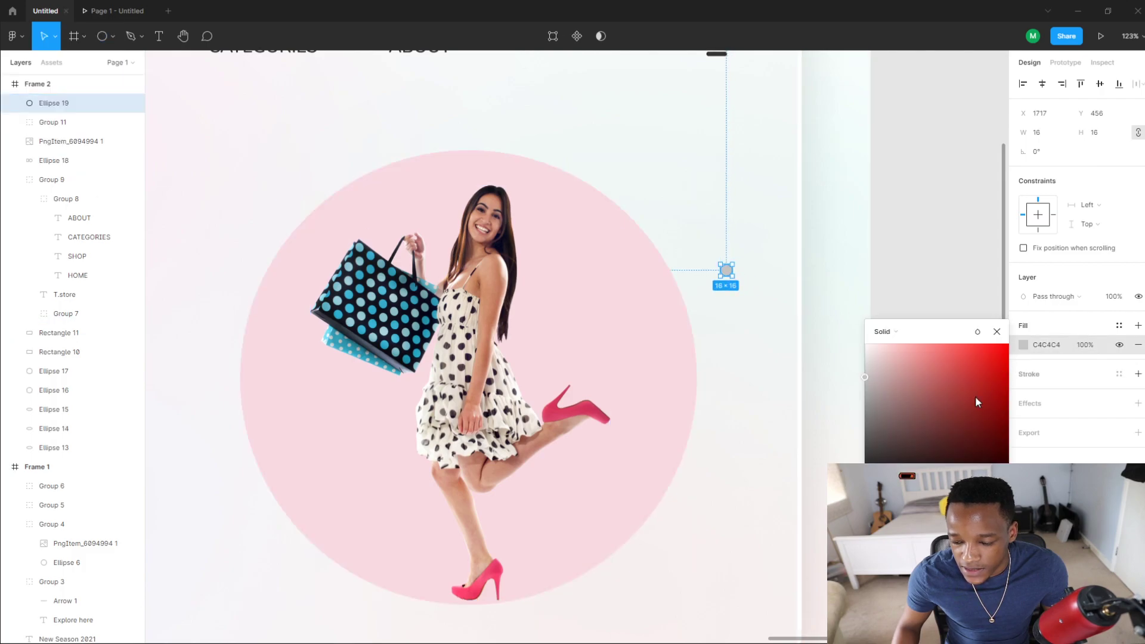
pyautogui.click(894, 581)
pyautogui.scroll(2, 737, 301)
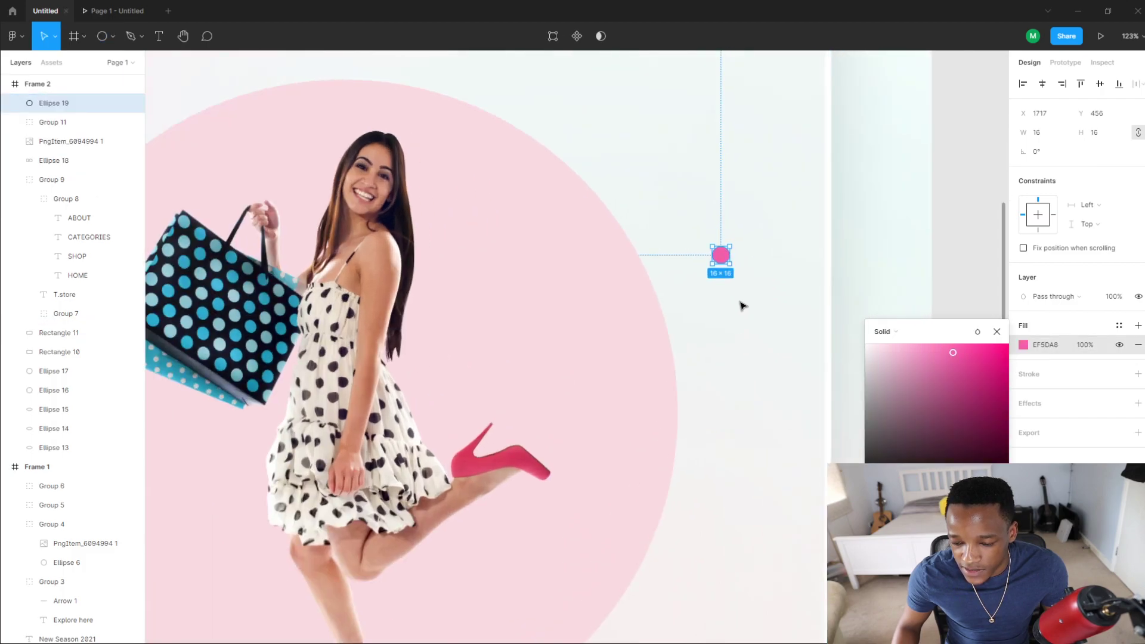
pyautogui.hotkey('ctrl', 'v')
pyautogui.doubleClick(726, 261)
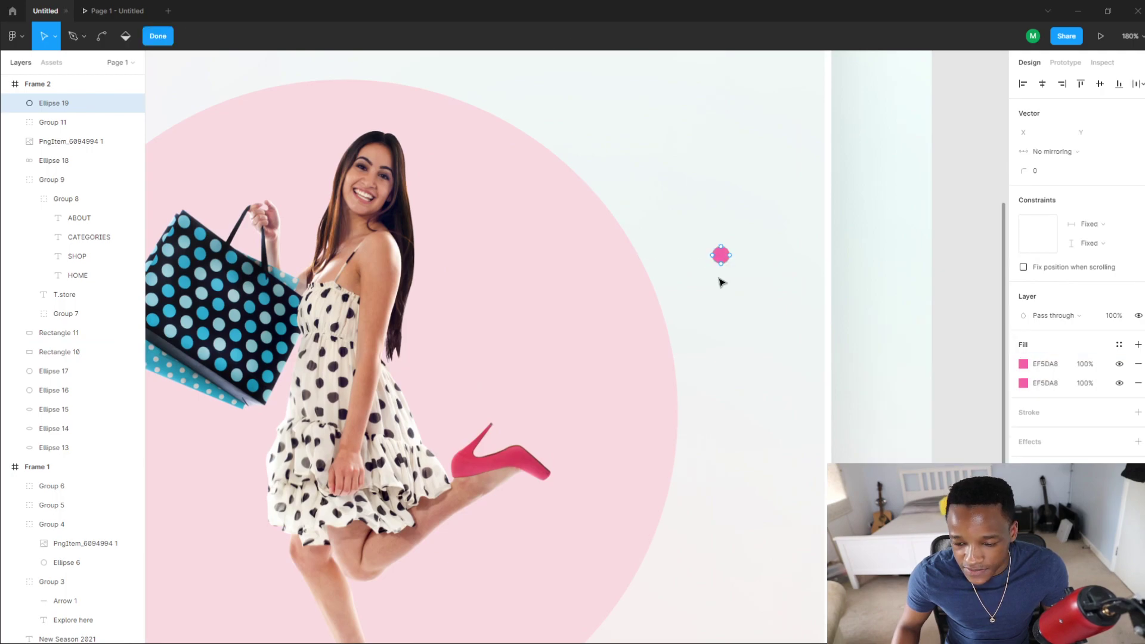
pyautogui.press('Escape')
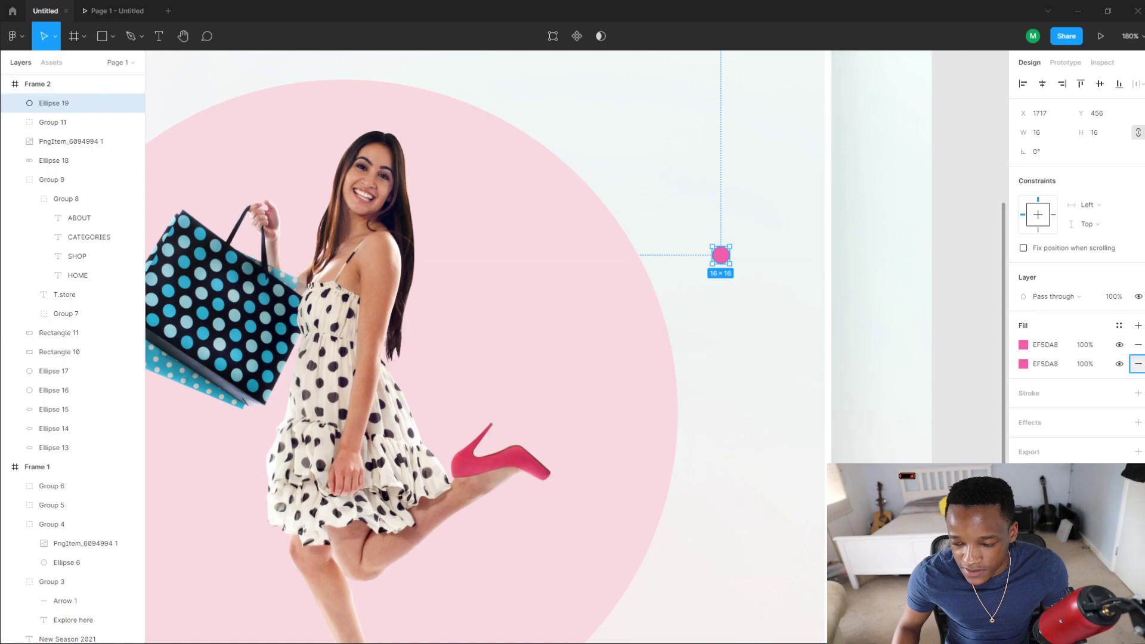
pyautogui.click(1137, 363)
# Step: Duplicate the small pink dot, place the copy directly below it at Y 483, and remove the copy's fill
pyautogui.hotkey('ctrl', 'd')
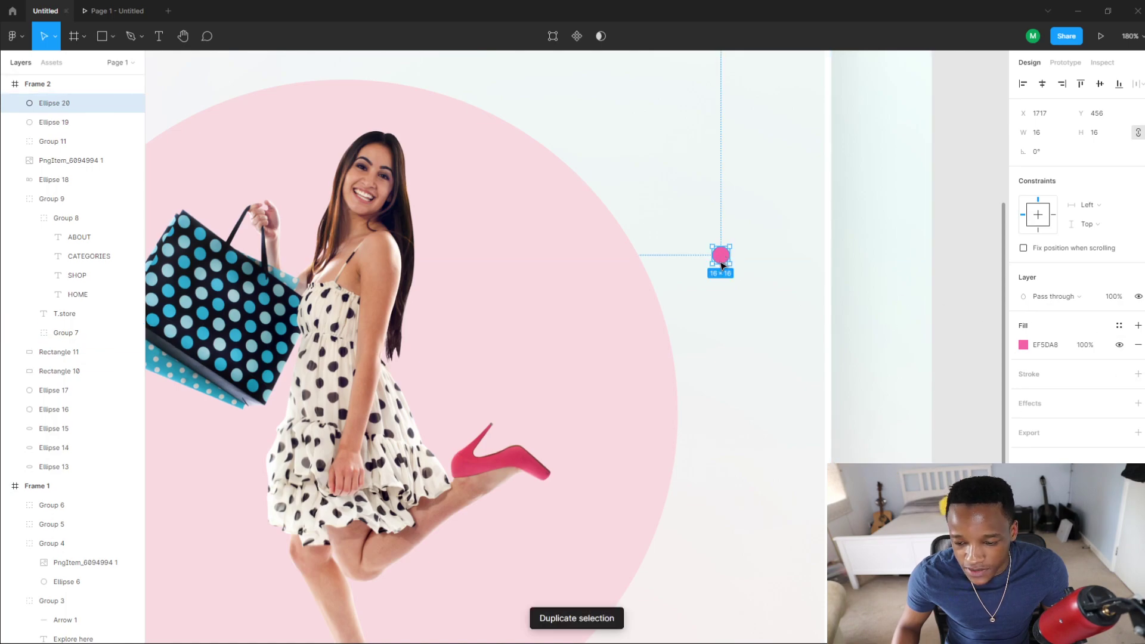
pyautogui.moveTo(721, 264); pyautogui.dragTo(723, 287)
pyautogui.click(1024, 345)
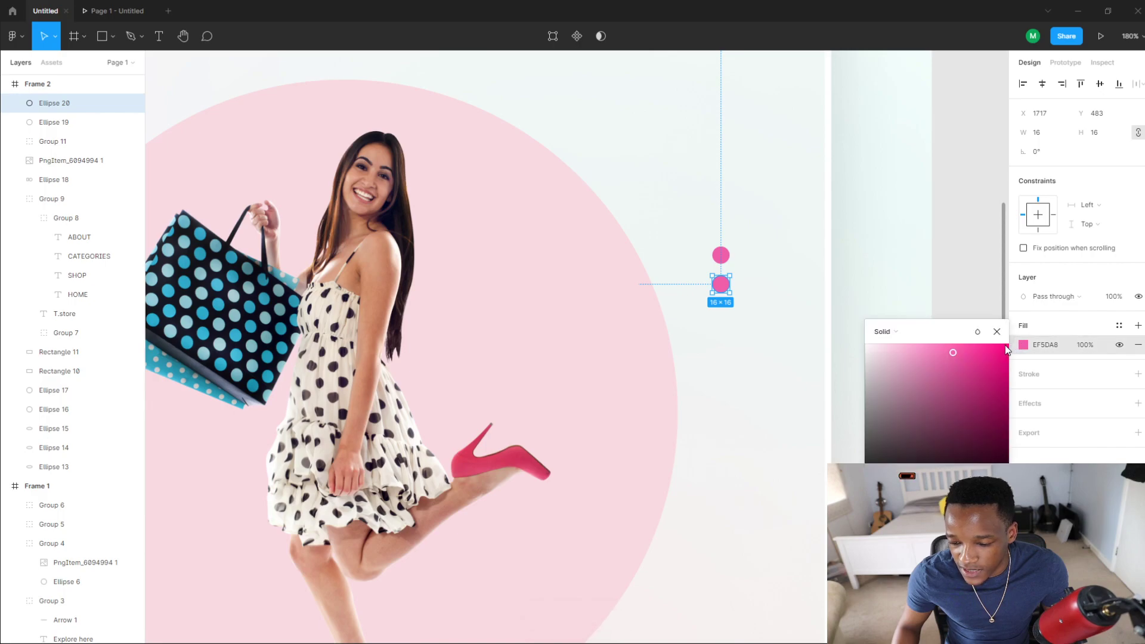
pyautogui.moveTo(956, 360); pyautogui.dragTo(793, 312)
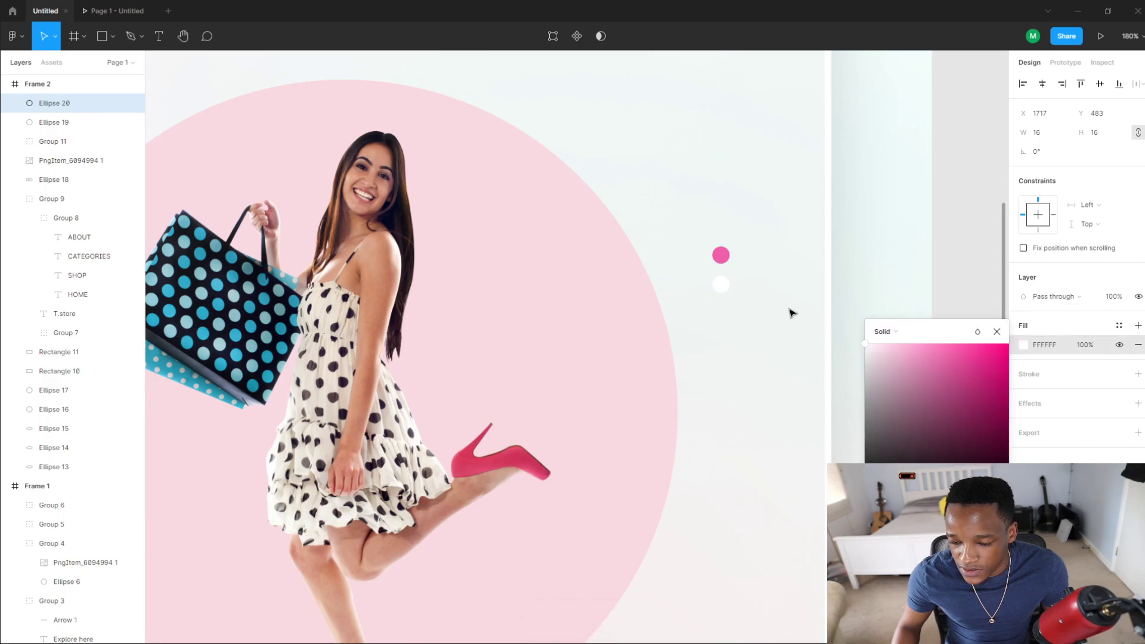
pyautogui.click(1138, 345)
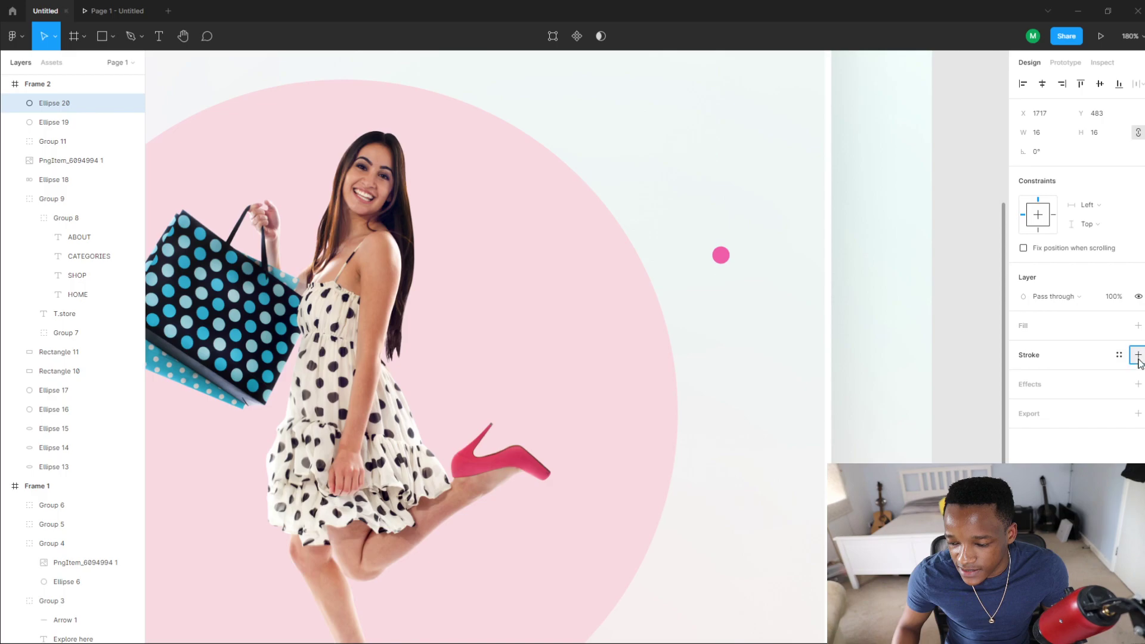
# Step: Add a 1 px inside stroke in pink EF5DA8 to the lower dot
pyautogui.click(1138, 354)
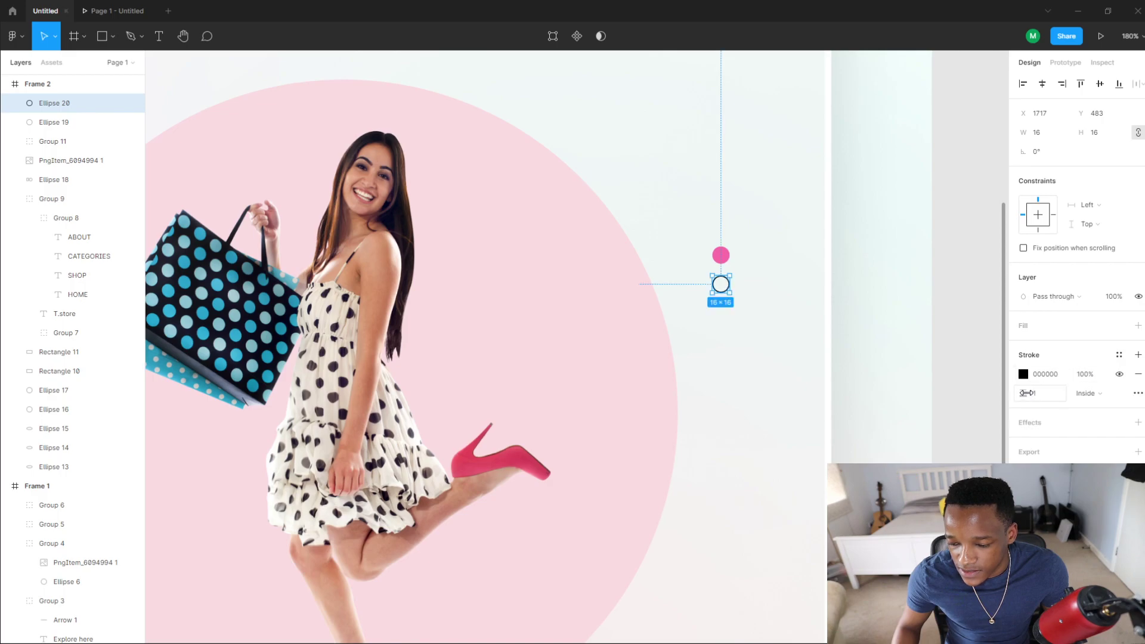
pyautogui.click(1023, 375)
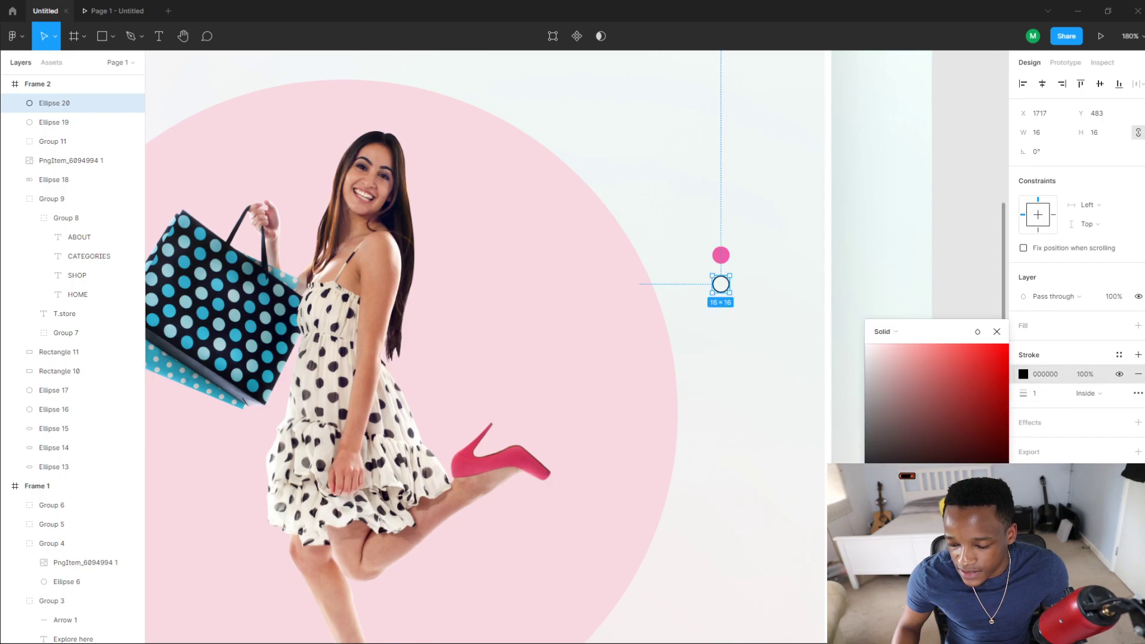
pyautogui.click(895, 582)
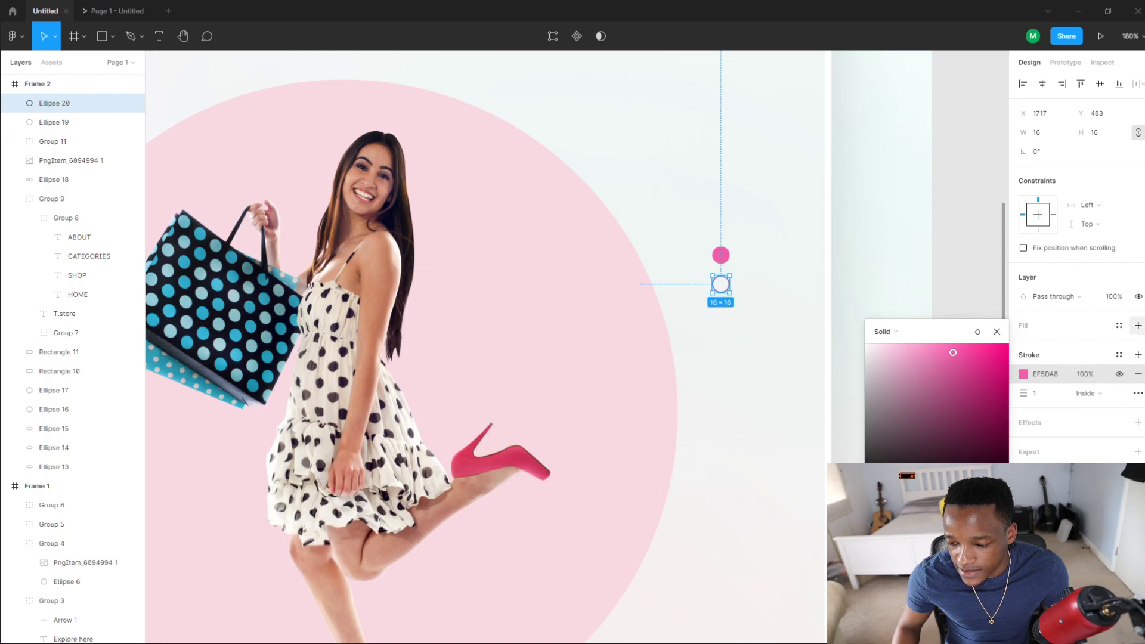
# Step: Add a white FFFFFF fill to the lower outlined dot
pyautogui.click(1138, 325)
pyautogui.click(1024, 345)
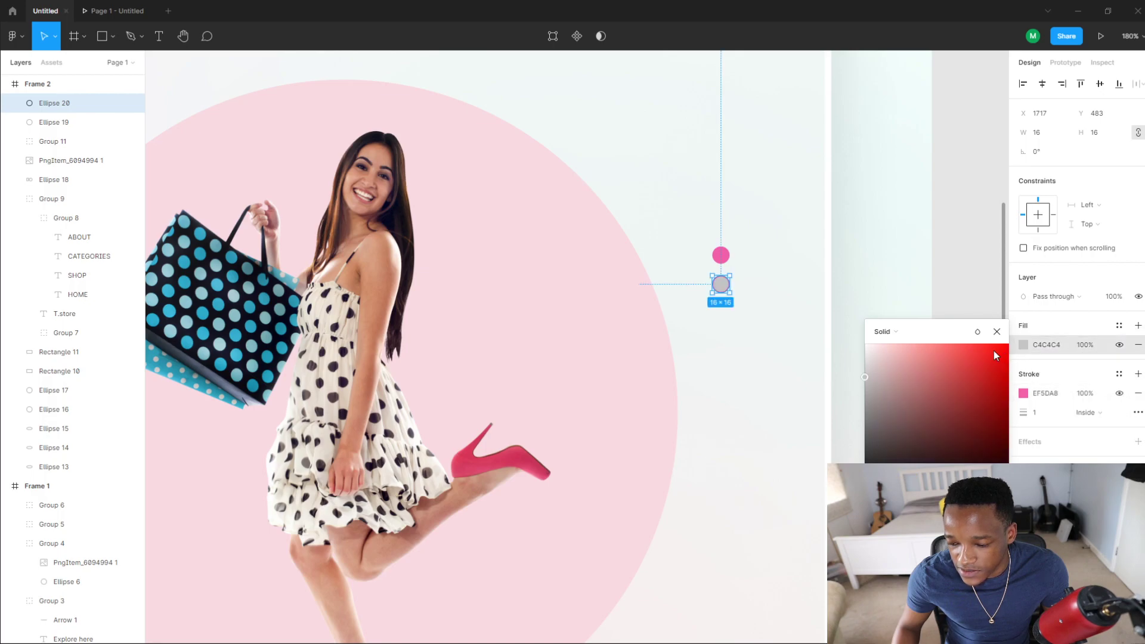
pyautogui.moveTo(895, 357); pyautogui.dragTo(806, 303)
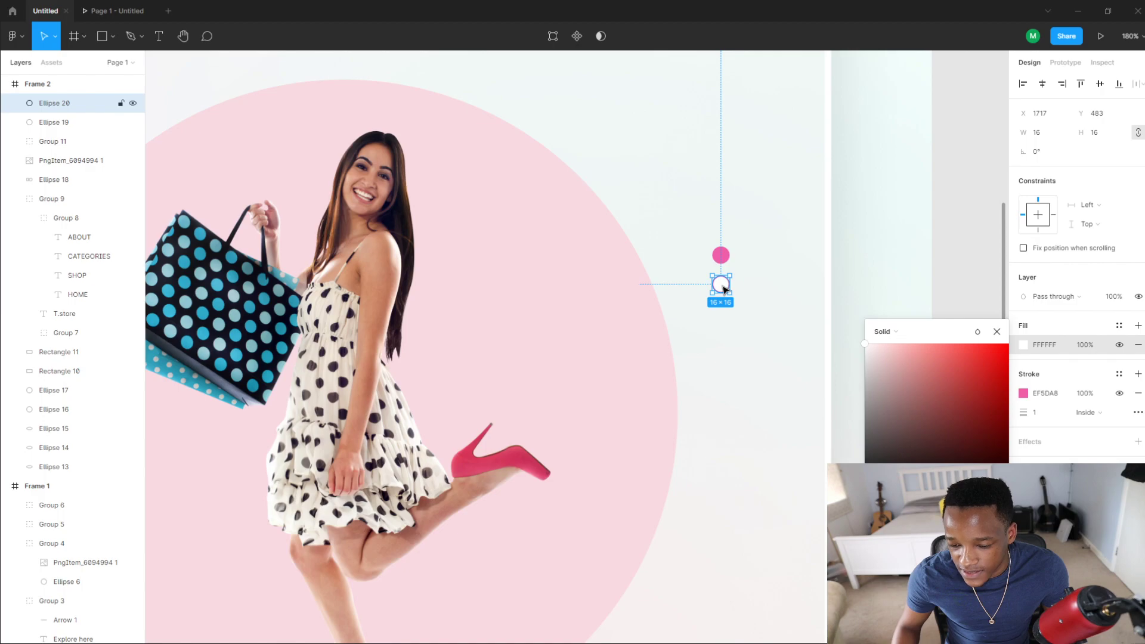
pyautogui.press('Escape')
pyautogui.hotkey('ctrl', 'd')
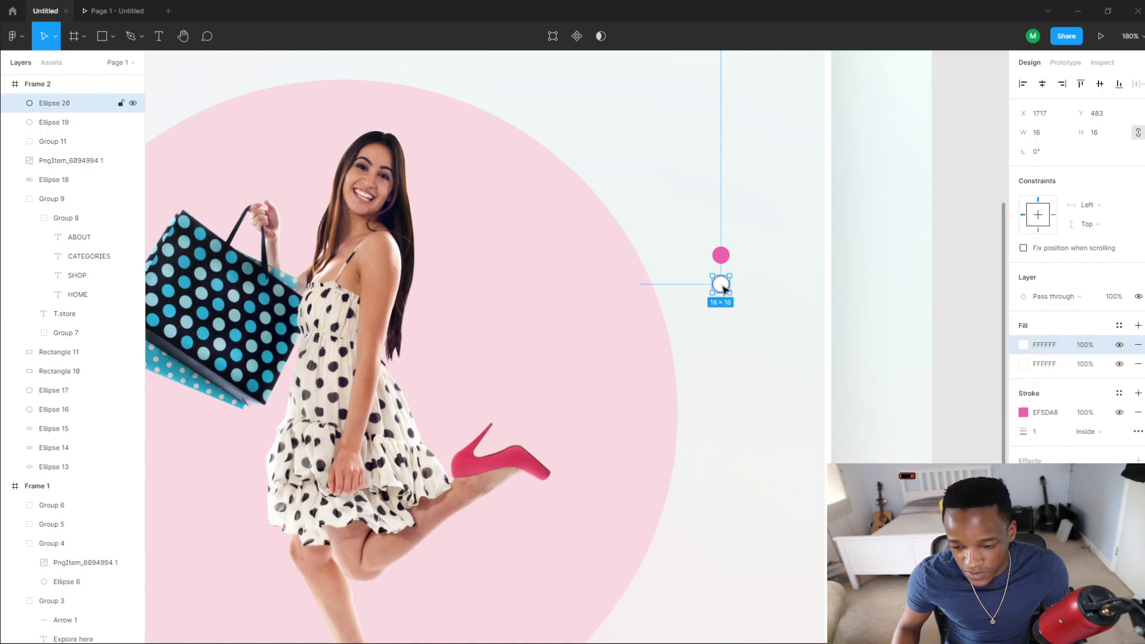
pyautogui.hotkey('ctrl', 'z')
# Step: Duplicate the white outlined dot and place the copy directly below it at Y 510, matching the spacing between the upper dots
pyautogui.click(779, 304)
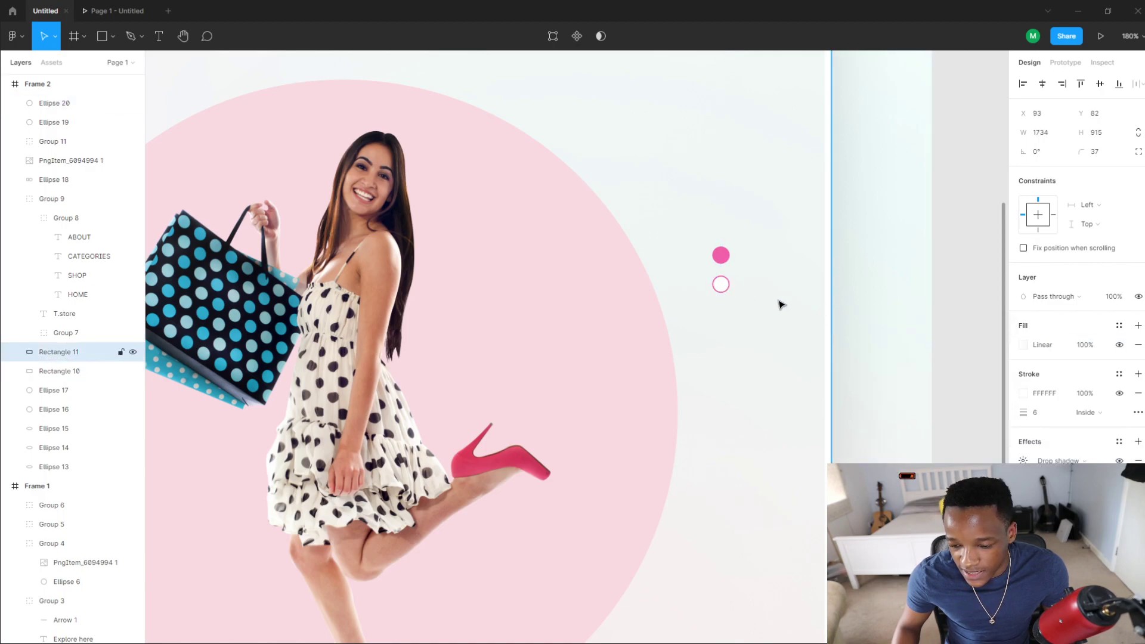
pyautogui.click(727, 290)
pyautogui.hotkey('ctrl', 'd')
pyautogui.moveTo(728, 291); pyautogui.dragTo(729, 320)
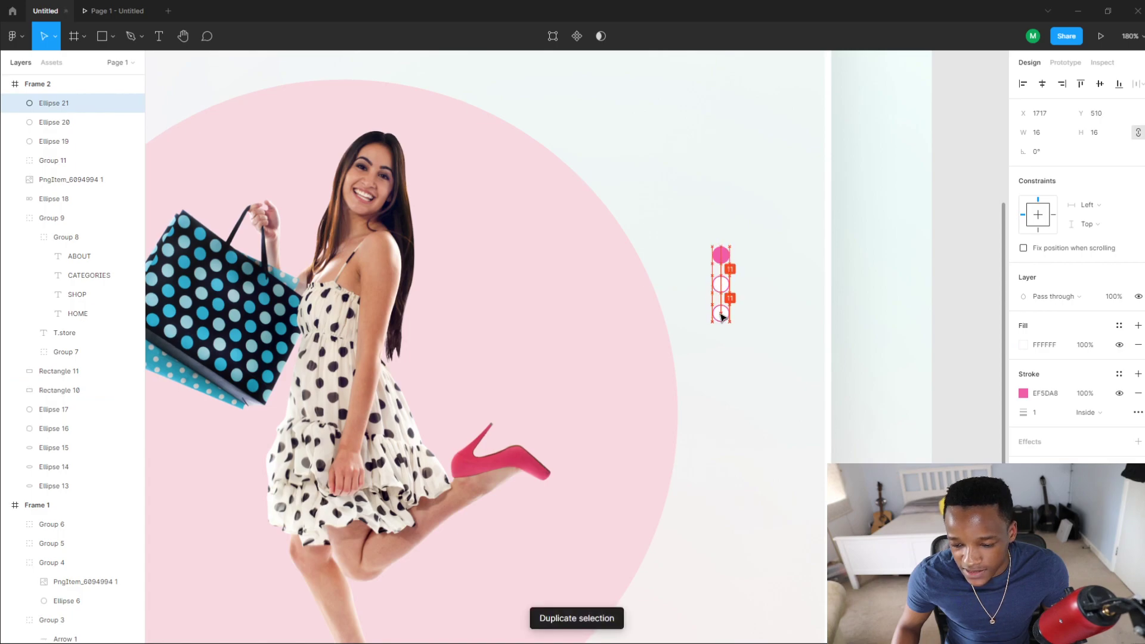
pyautogui.click(756, 321)
# Step: Group the pink dot and the two outlined dots together
pyautogui.click(720, 256)
pyautogui.keyDown('shift'); pyautogui.click(720, 283); pyautogui.keyUp('shift')
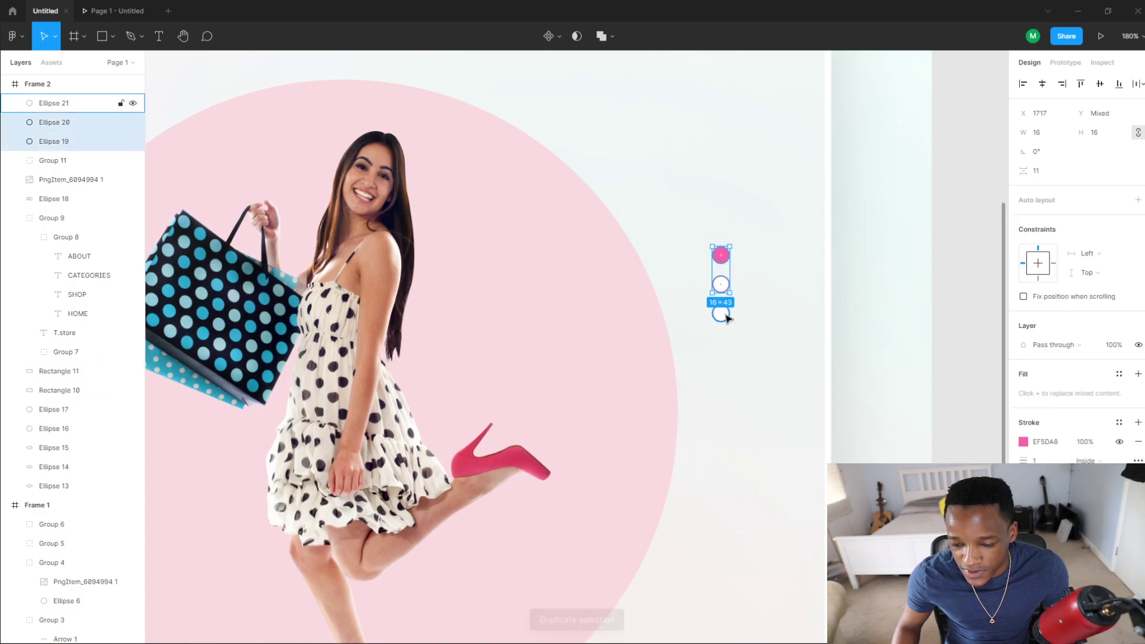
pyautogui.keyDown('shift'); pyautogui.click(721, 312); pyautogui.keyUp('shift')
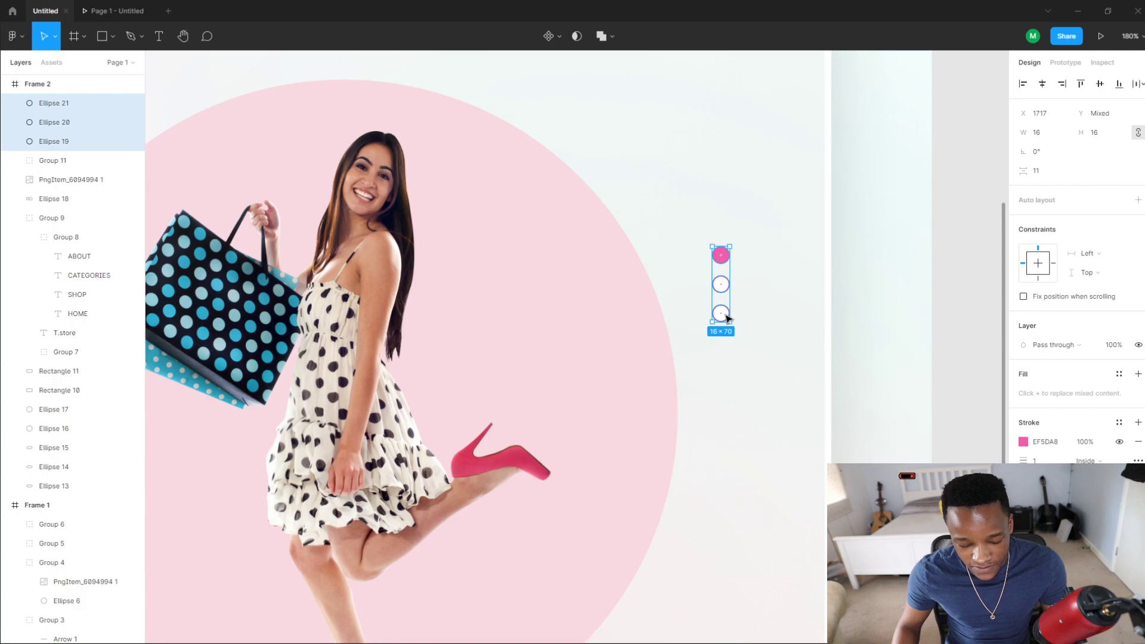
pyautogui.hotkey('ctrl', 'g')
# Step: Move the slider-dot group lower beside the hero circle, to X 1710 and Y 505
pyautogui.scroll(-4, 729, 307)
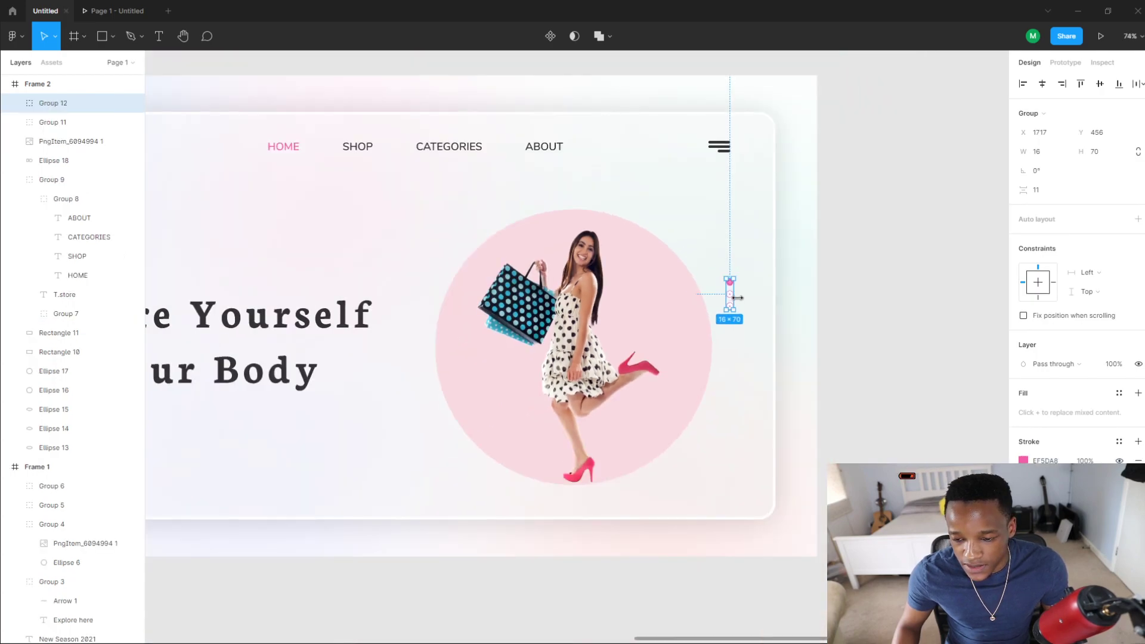
pyautogui.moveTo(730, 295); pyautogui.dragTo(734, 322)
pyautogui.scroll(3, 737, 313)
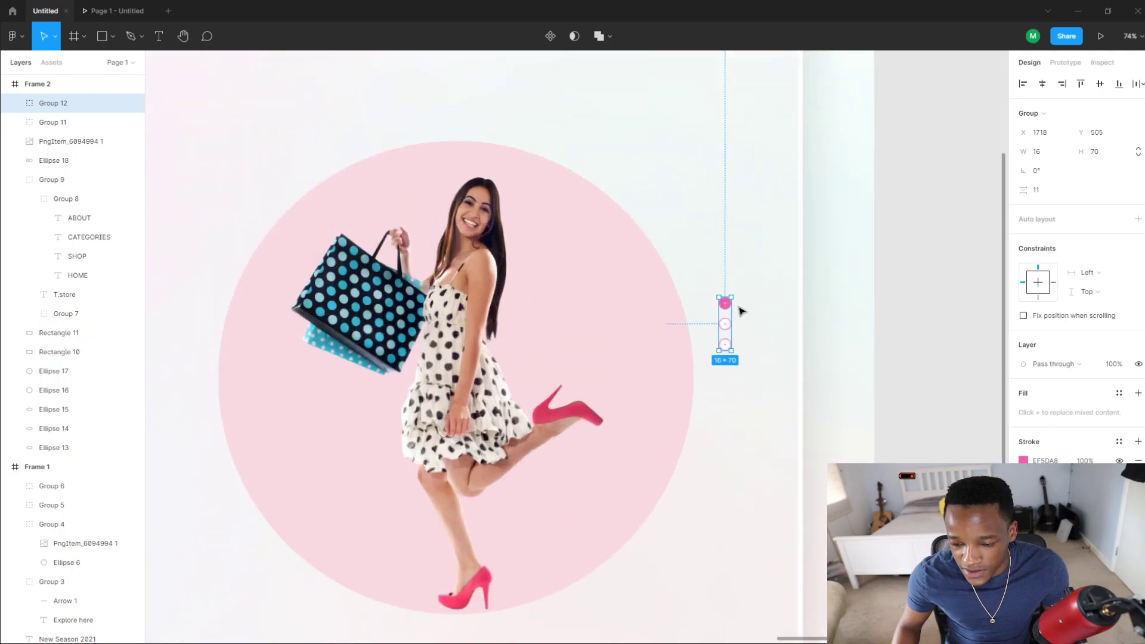
pyautogui.scroll(-2, 727, 322)
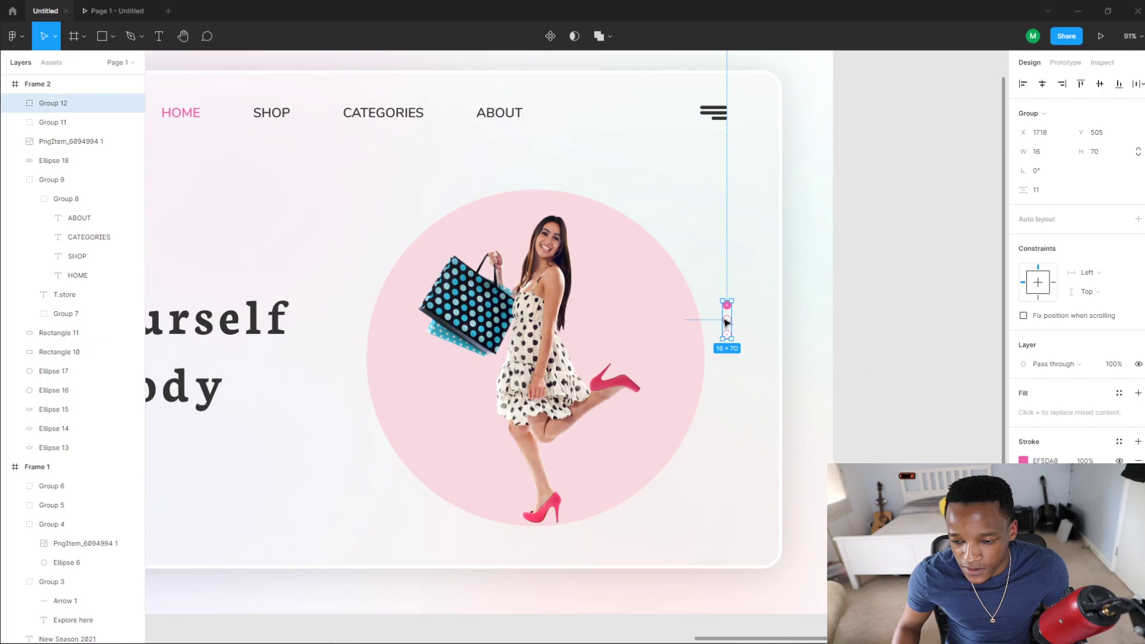
pyautogui.moveTo(727, 322); pyautogui.dragTo(722, 324)
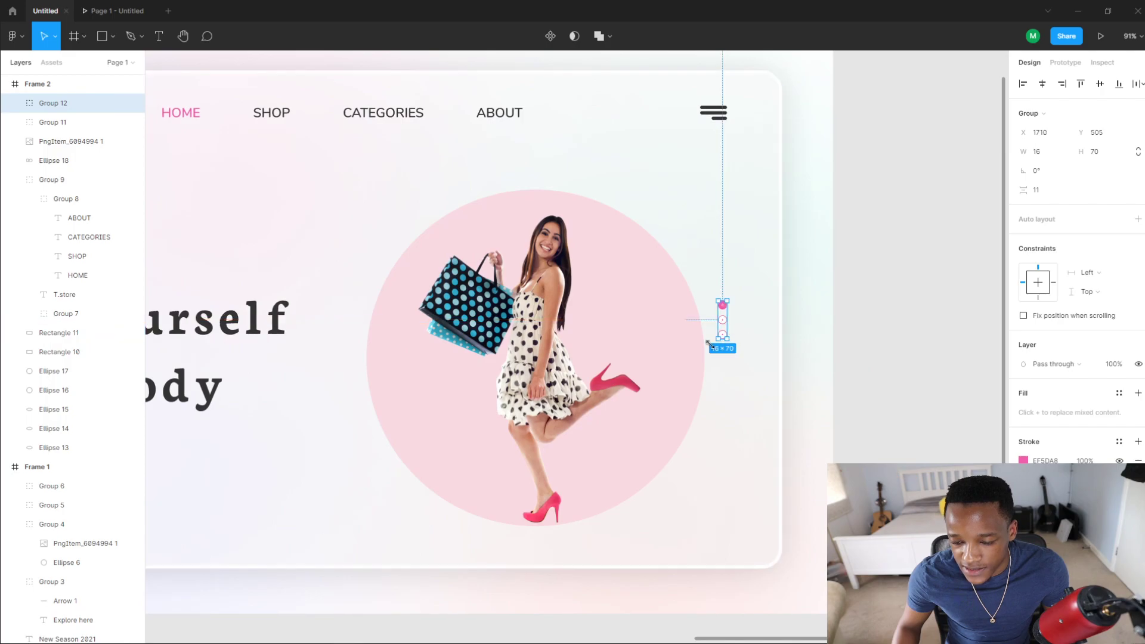
# Step: Shift the woman image and its pink circle together slightly right, closer to the slider dots
pyautogui.click(629, 357)
pyautogui.keyDown('shift'); pyautogui.click(666, 341); pyautogui.keyUp('shift')
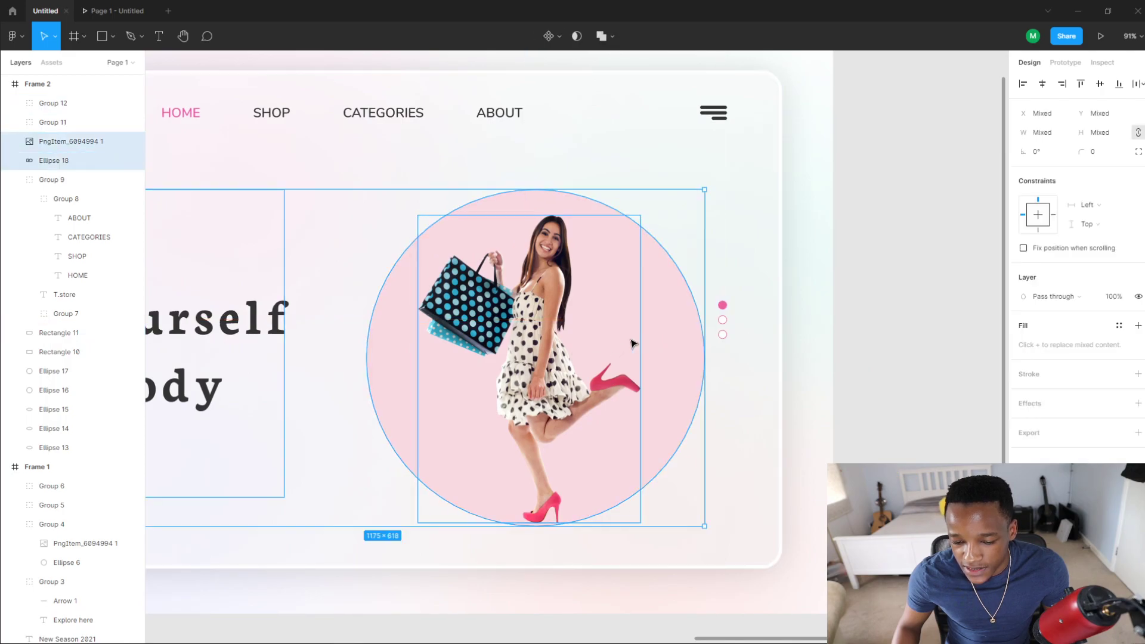
pyautogui.moveTo(631, 340)
pyautogui.mouseDown()
pyautogui.moveTo(618, 340)
pyautogui.moveTo(628, 337)
pyautogui.mouseUp()
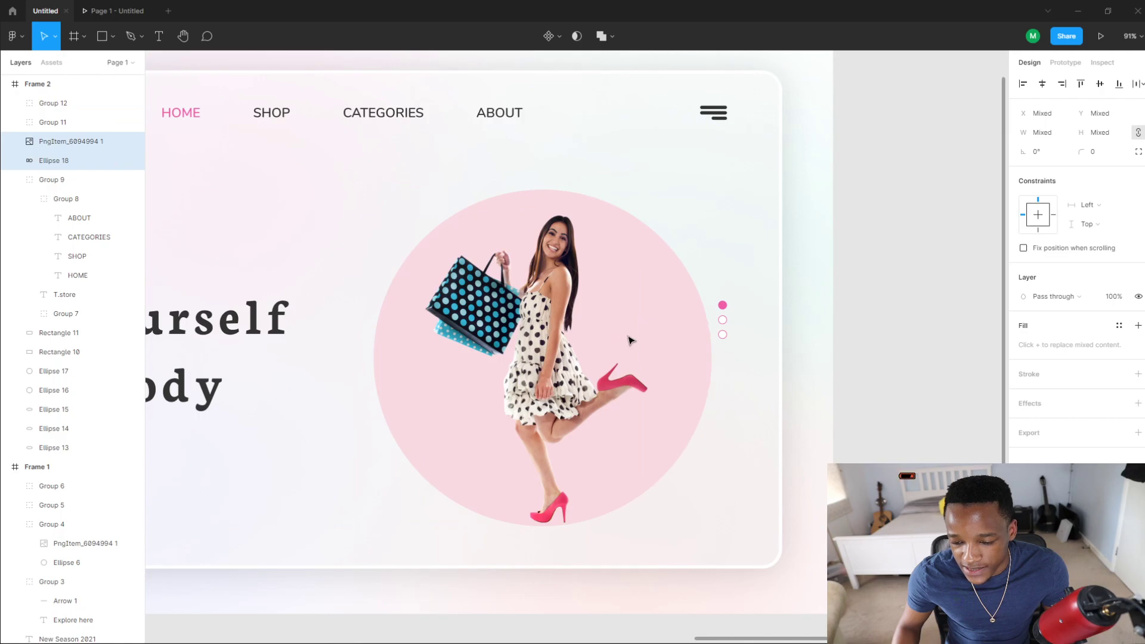
pyautogui.click(887, 388)
# Step: Compare the rebuilt Frame 2 page with the original design in Frame 1
pyautogui.scroll(-5, 820, 416)
pyautogui.scroll(3, 799, 412)
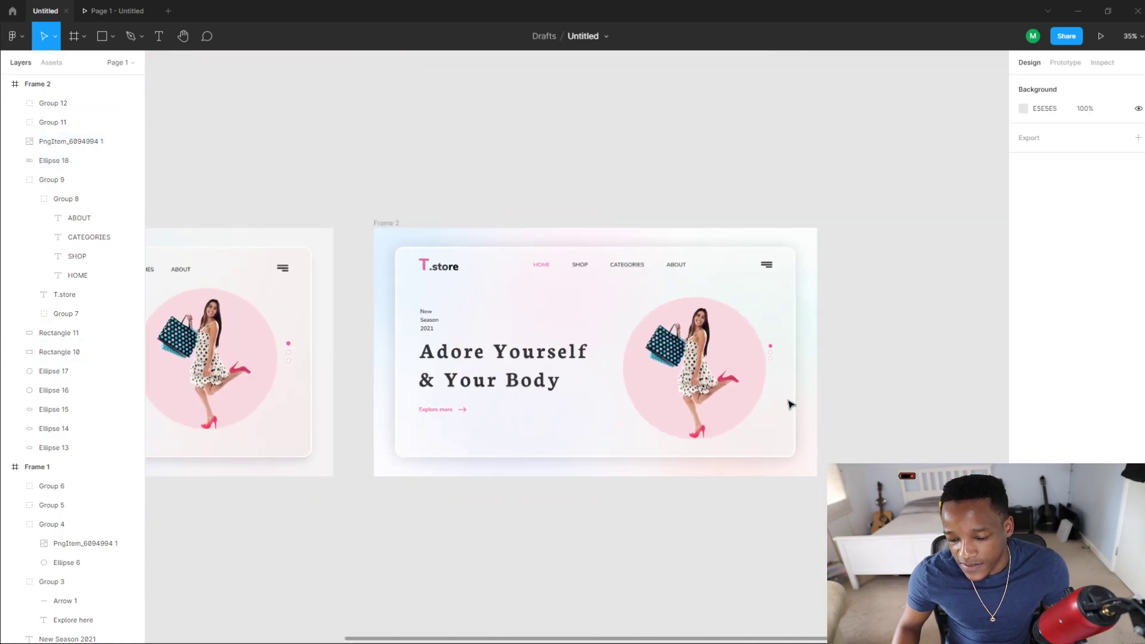
pyautogui.scroll(-4, 622, 385)
pyautogui.hscroll(-2, 622, 385)
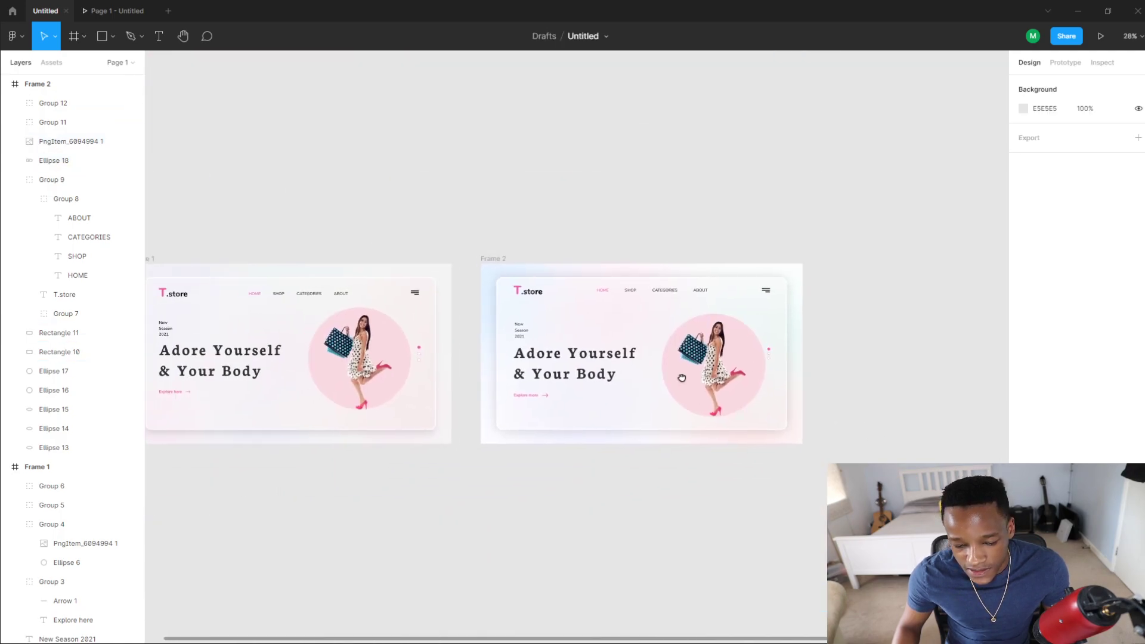
pyautogui.scroll(1, 757, 400)
pyautogui.hscroll(-1, 734, 390)
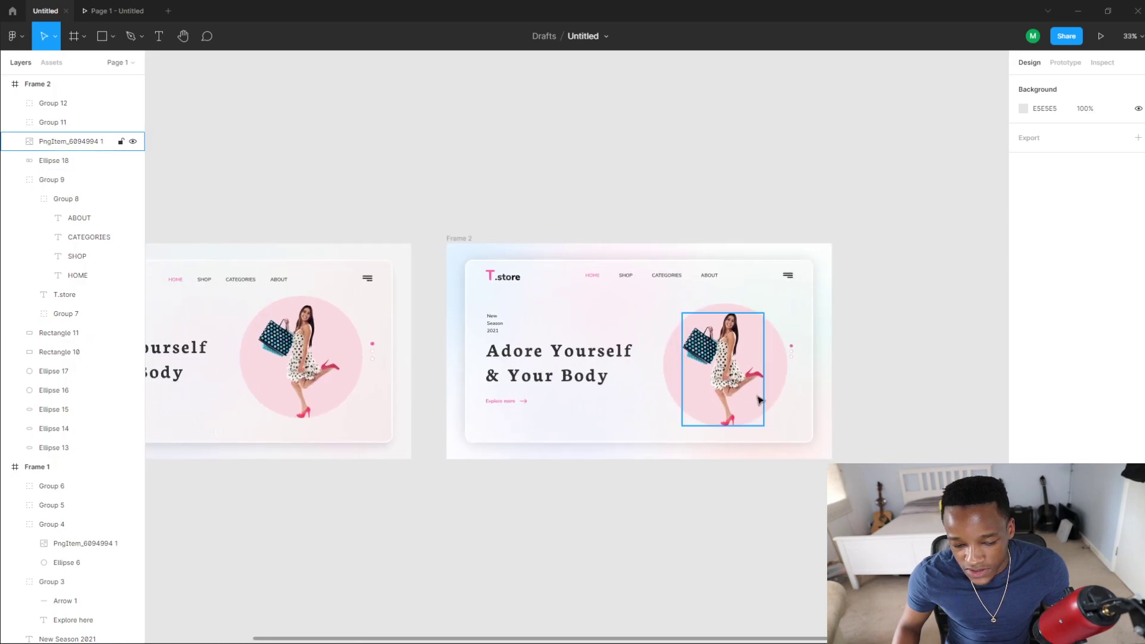
pyautogui.hscroll(-2, 730, 393)
pyautogui.scroll(5, 730, 391)
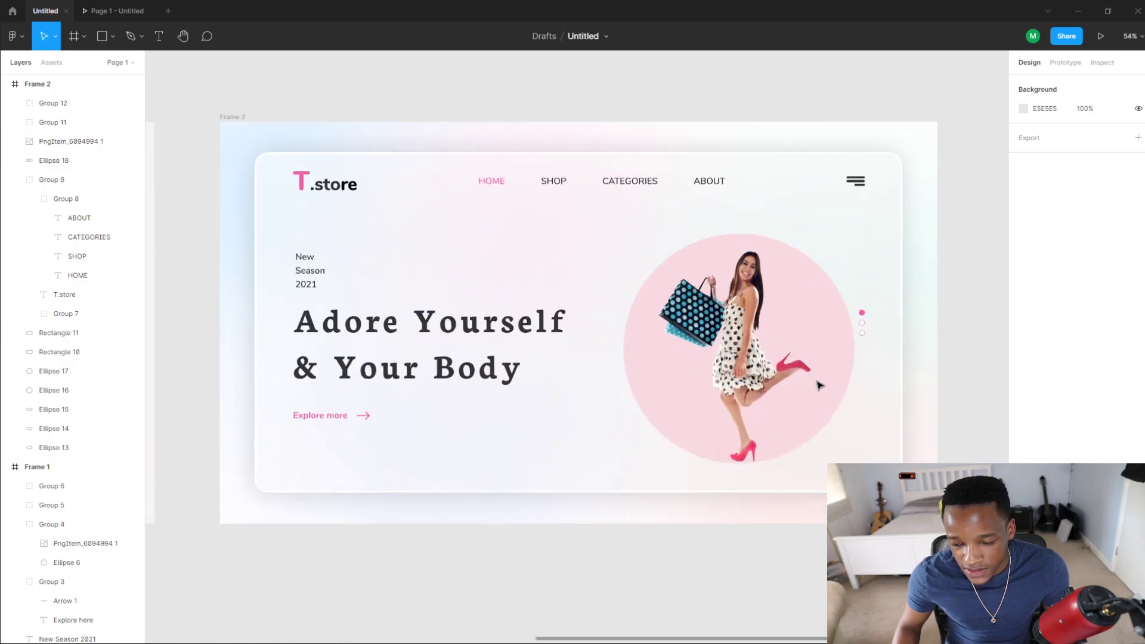
pyautogui.click(731, 328)
pyautogui.click(644, 266)
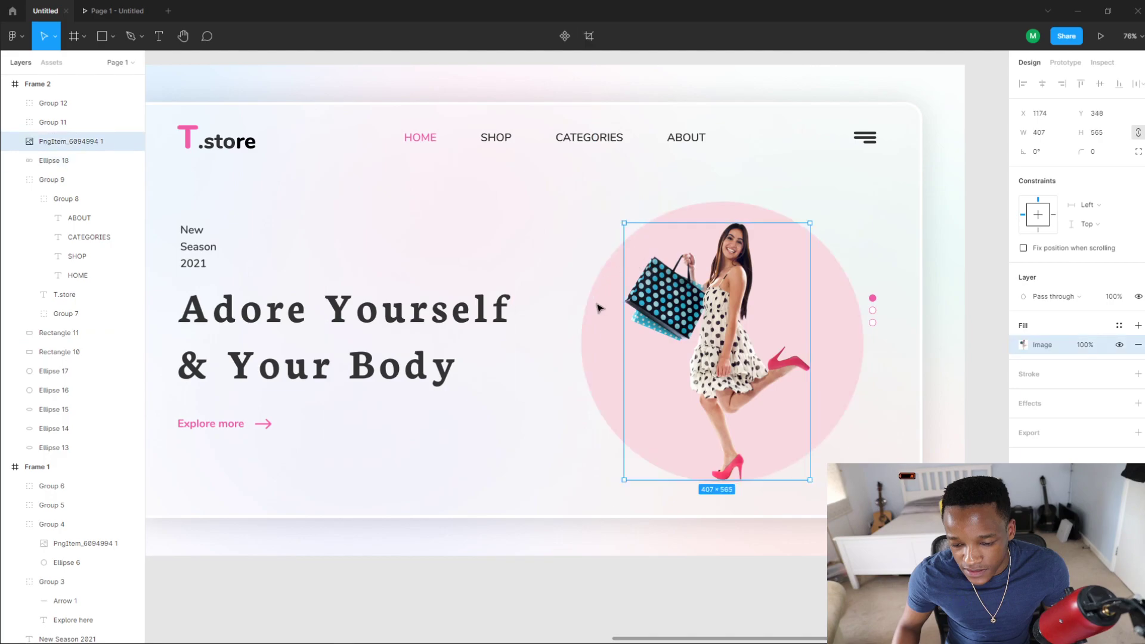
pyautogui.click(600, 307)
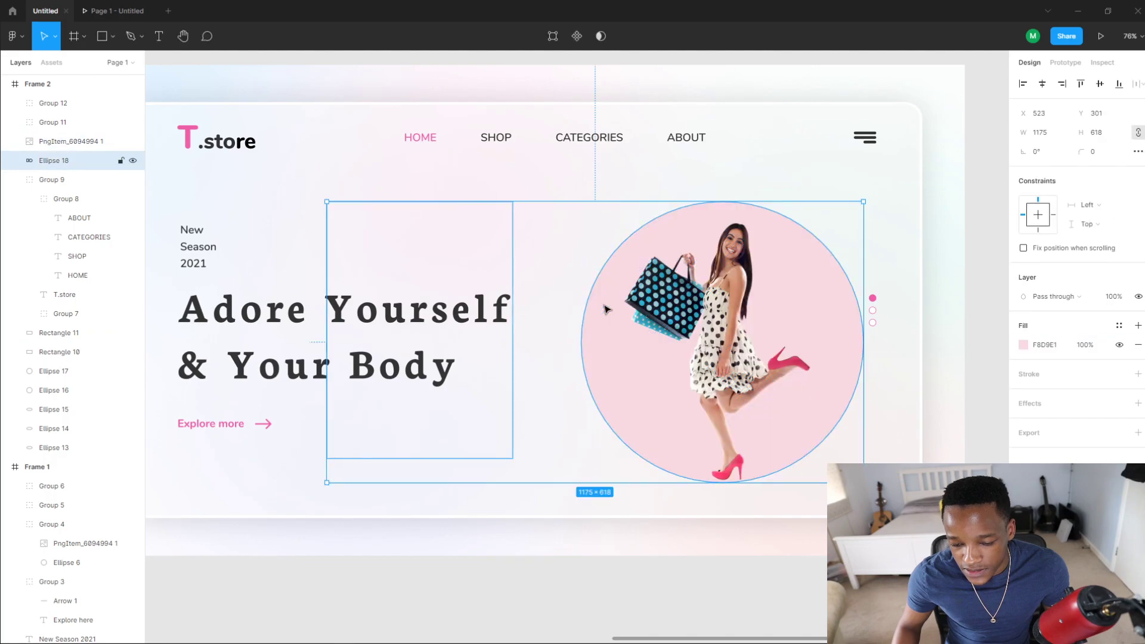
pyautogui.doubleClick(604, 309)
pyautogui.press('Escape')
pyautogui.click(600, 232)
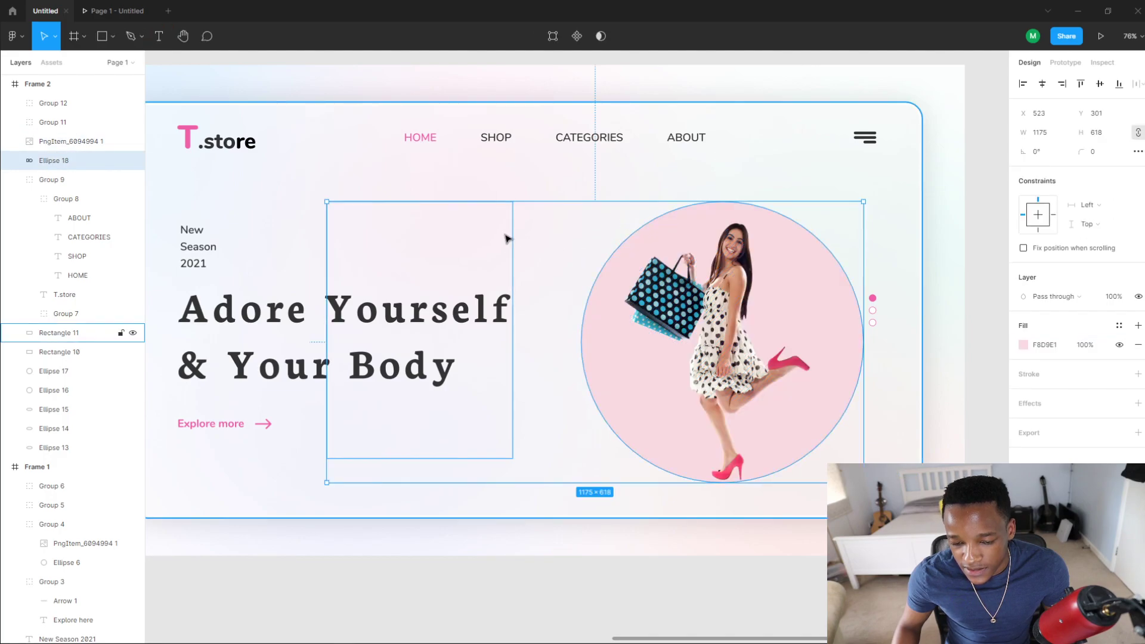
pyautogui.doubleClick(629, 347)
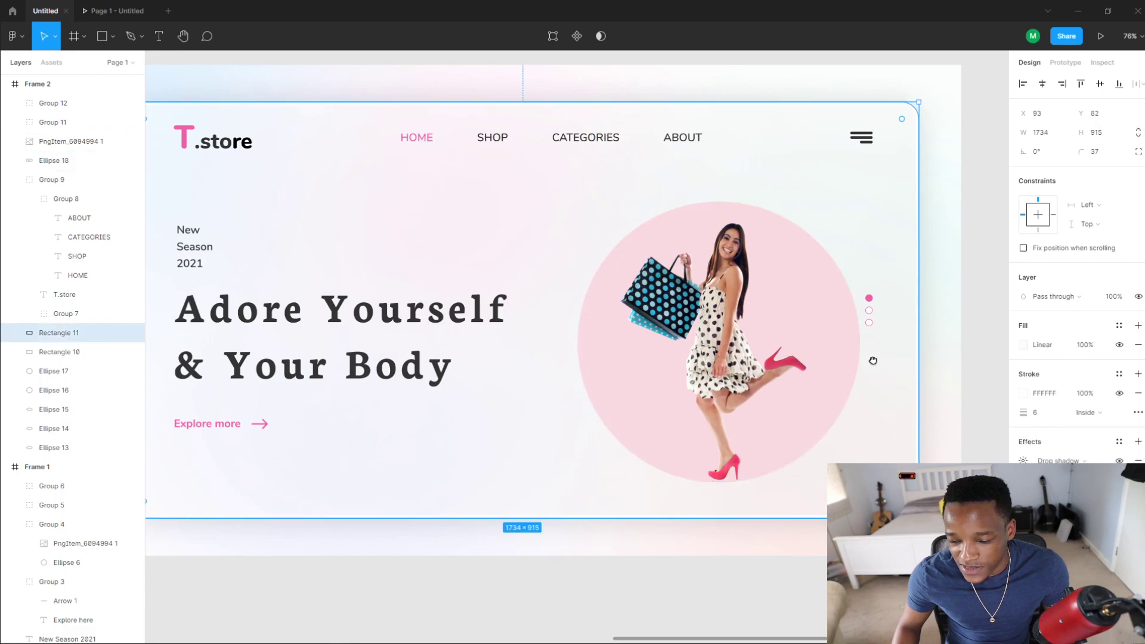
pyautogui.hscroll(3, 629, 348)
pyautogui.click(846, 402)
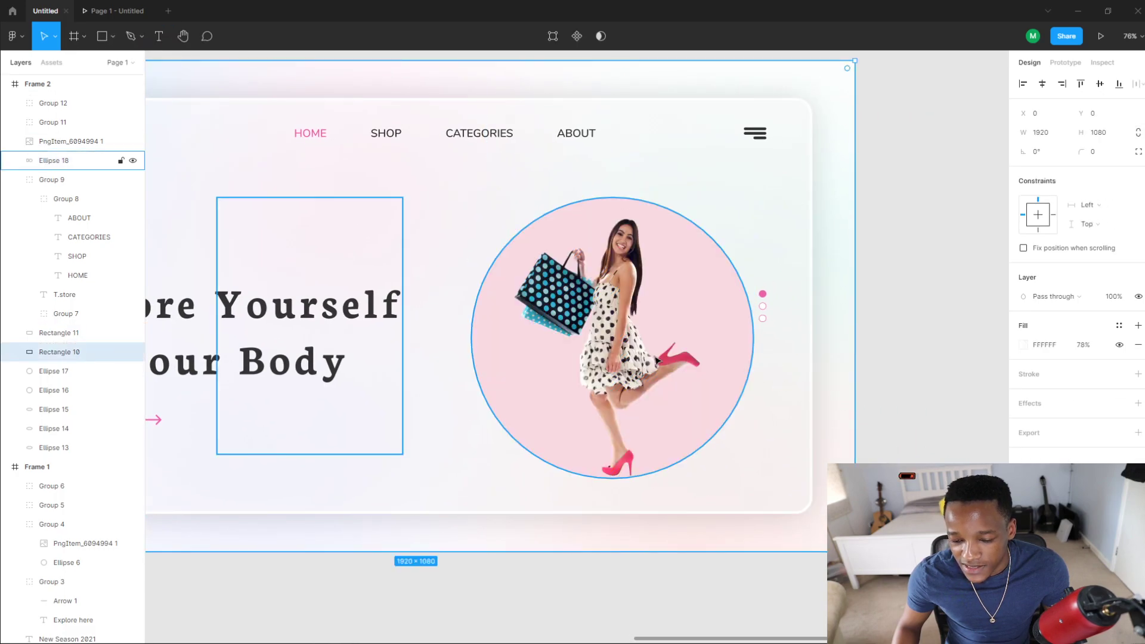
# Step: Move the woman image and pink circle left until the circle's right side lines up with the menu icon's left edge, then slightly up
pyautogui.click(650, 348)
pyautogui.keyDown('shift'); pyautogui.click(726, 348); pyautogui.keyUp('shift')
pyautogui.press('Left')
pyautogui.press('Left')
pyautogui.press('Left')
pyautogui.press('Left')
pyautogui.press('Left')
pyautogui.press('Left')
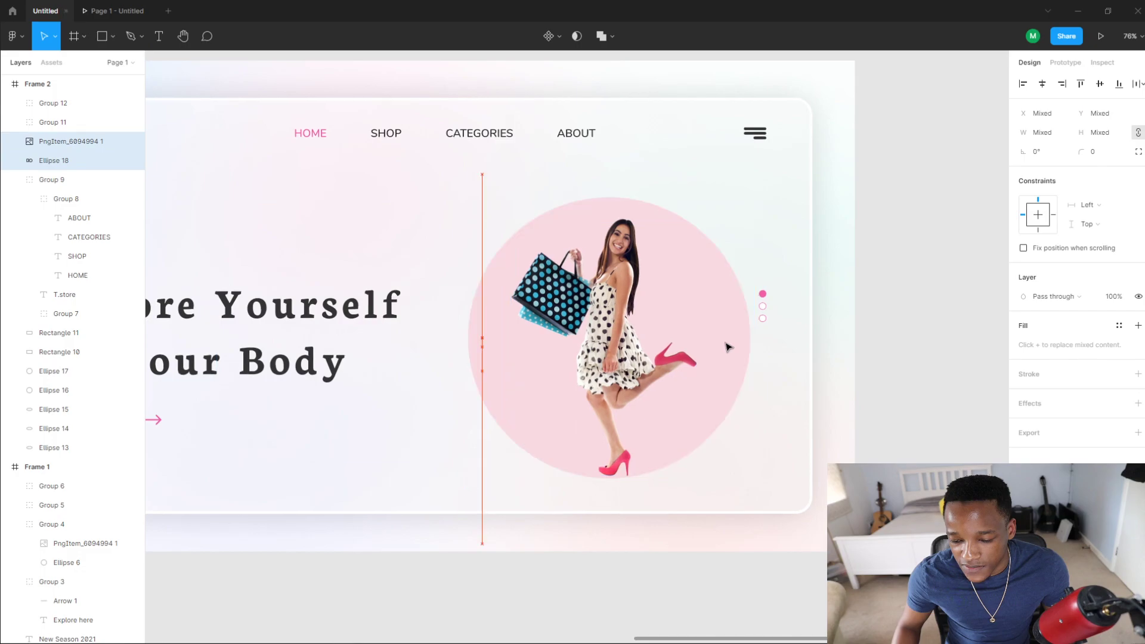
pyautogui.press('Left')
pyautogui.press('Left')
pyautogui.press('Left')
pyautogui.press('Left')
pyautogui.press('Left')
pyautogui.press('Left')
pyautogui.press('Left')
pyautogui.press('Left')
pyautogui.press('Left')
pyautogui.press('Left')
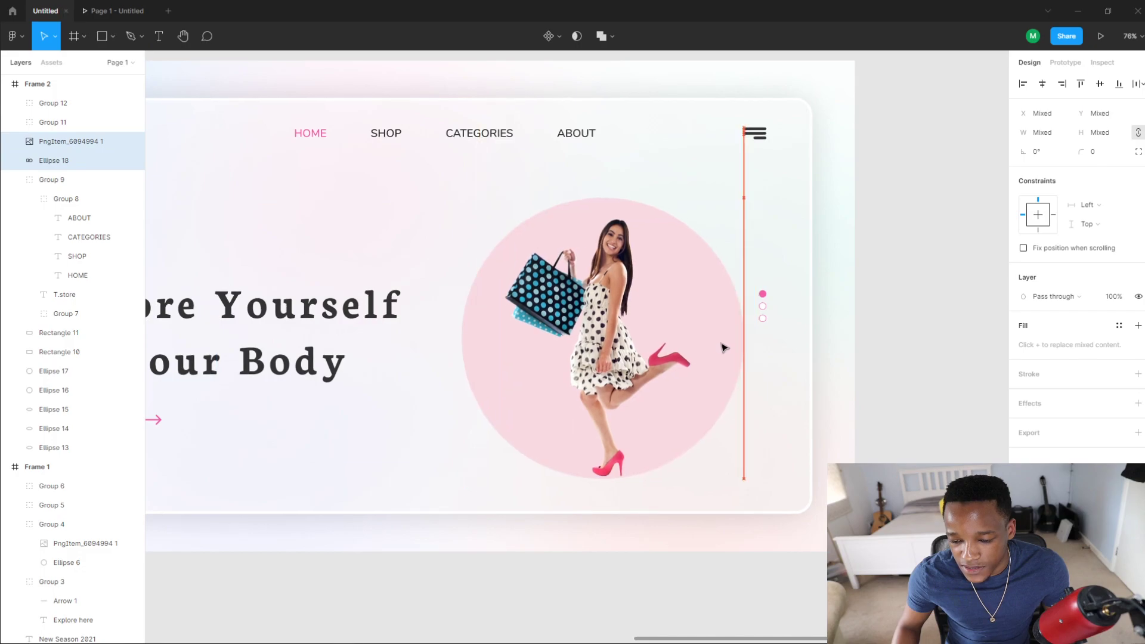
pyautogui.moveTo(721, 347); pyautogui.dragTo(723, 343)
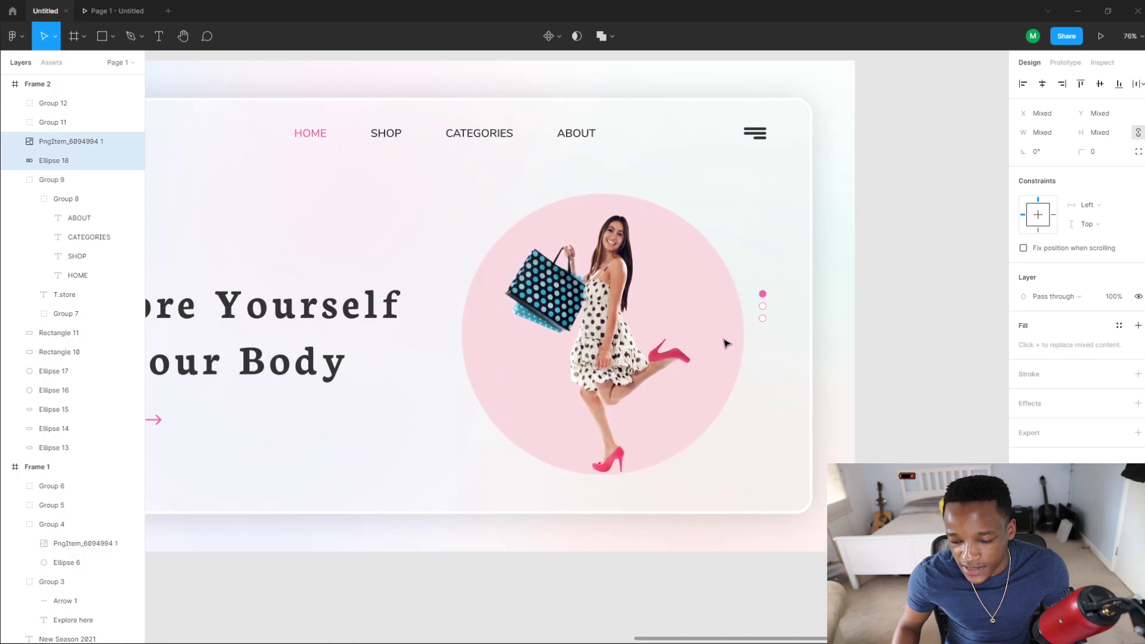
pyautogui.click(784, 335)
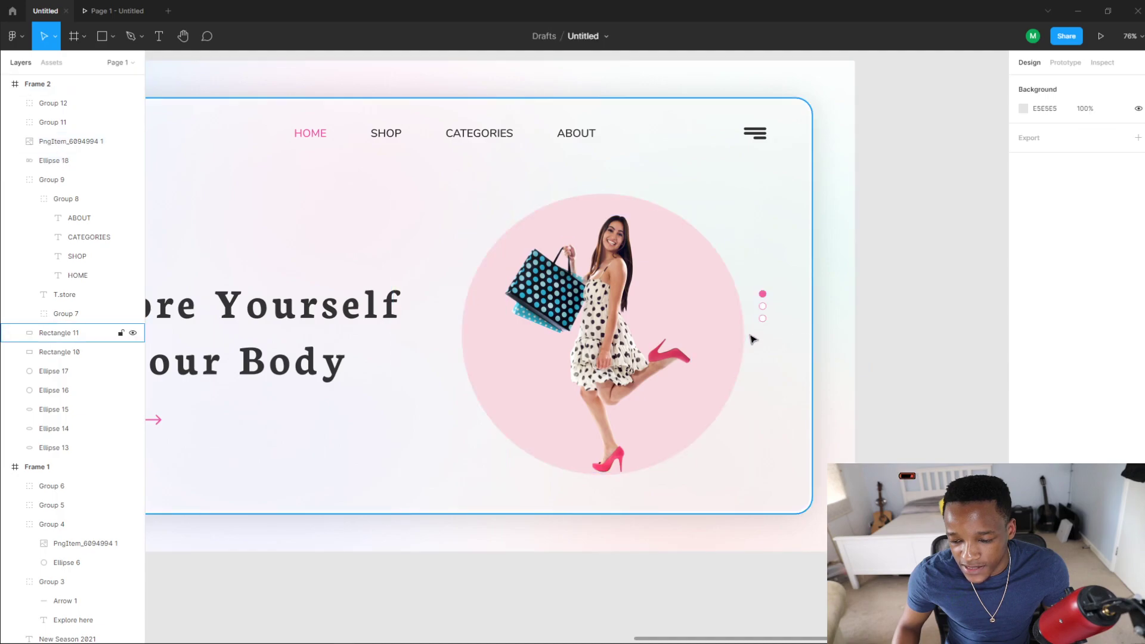
# Step: Check the slider-dot group's placement beside the hero circle and review the whole Frame 2 layout
pyautogui.scroll(3, 767, 317)
pyautogui.click(766, 304)
pyautogui.moveTo(766, 306); pyautogui.dragTo(770, 303)
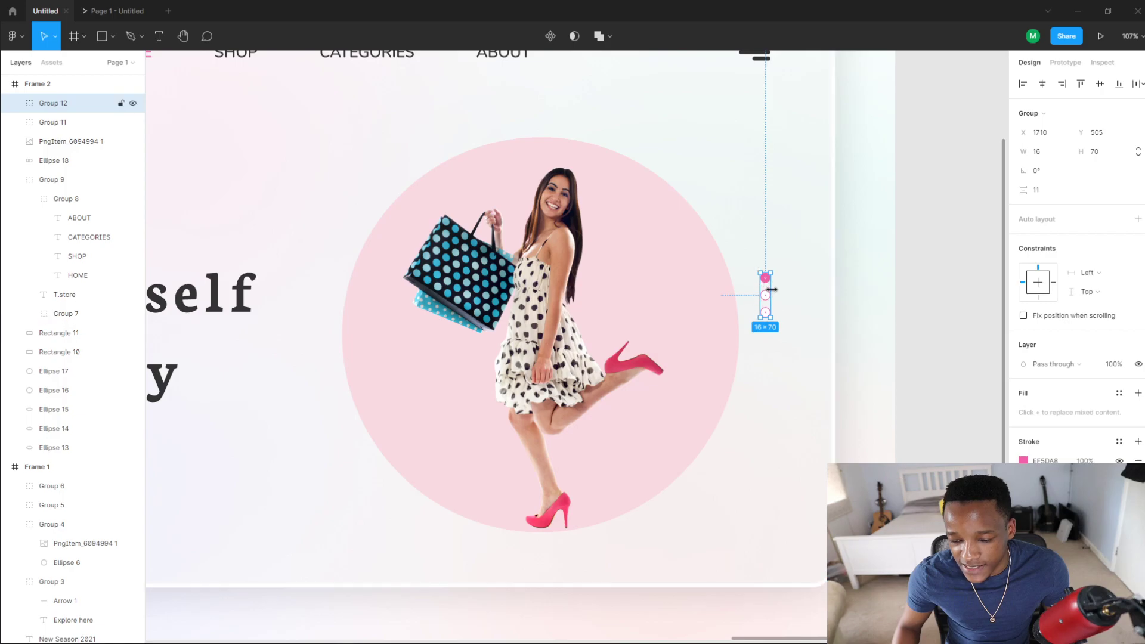
pyautogui.click(958, 340)
pyautogui.scroll(-2, 703, 364)
pyautogui.scroll(5, 739, 416)
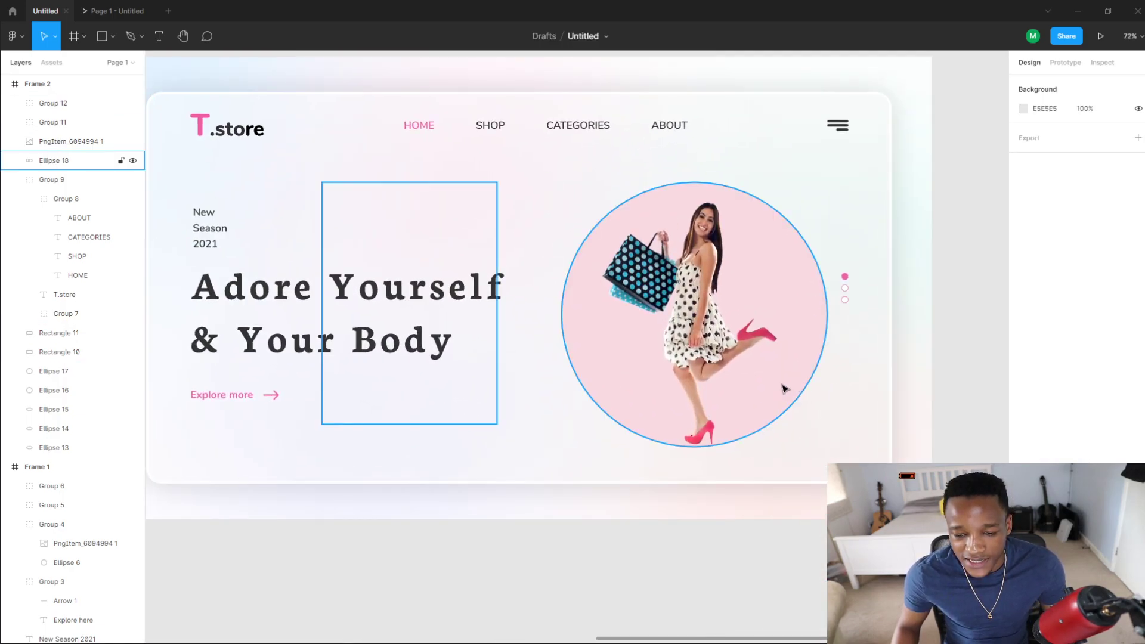
pyautogui.scroll(2, 821, 376)
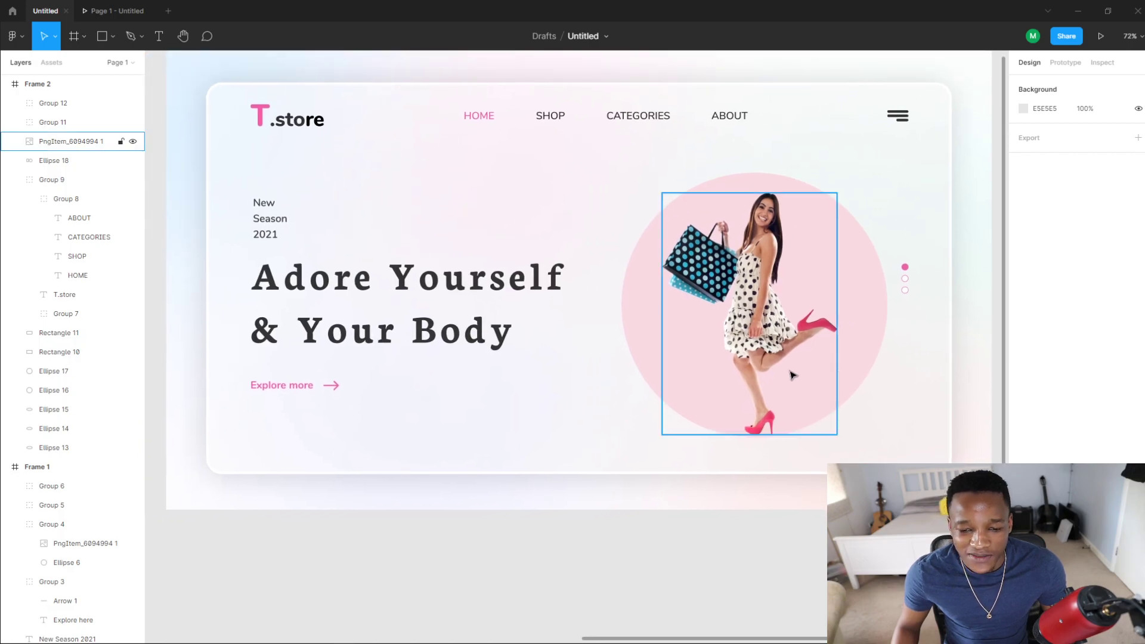